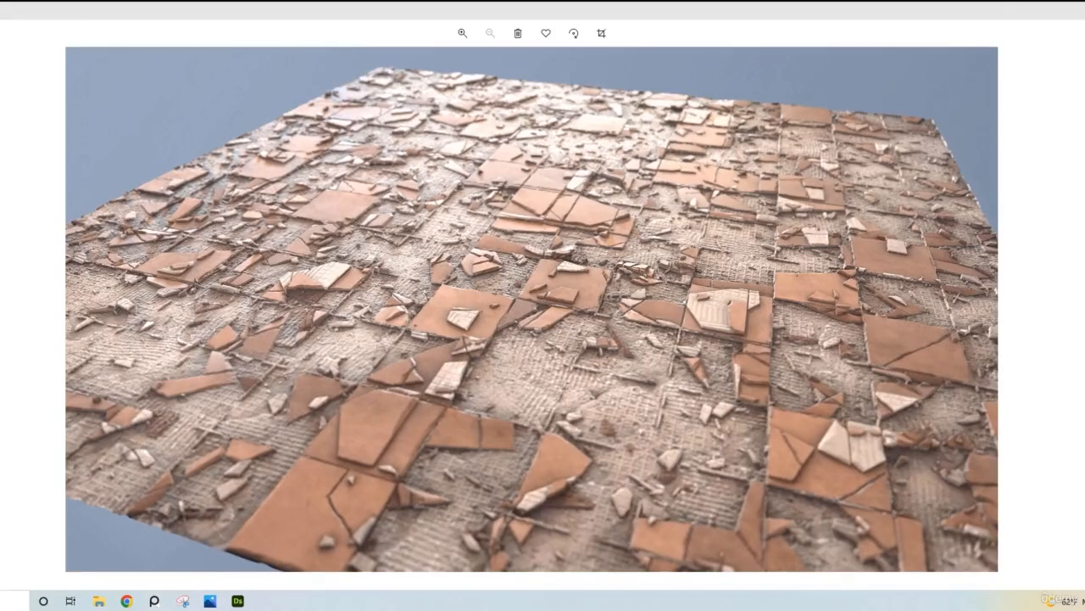
# - Switch to the reference image board and examine the two dark rubble ground photos up close
pyautogui.click(154, 600)
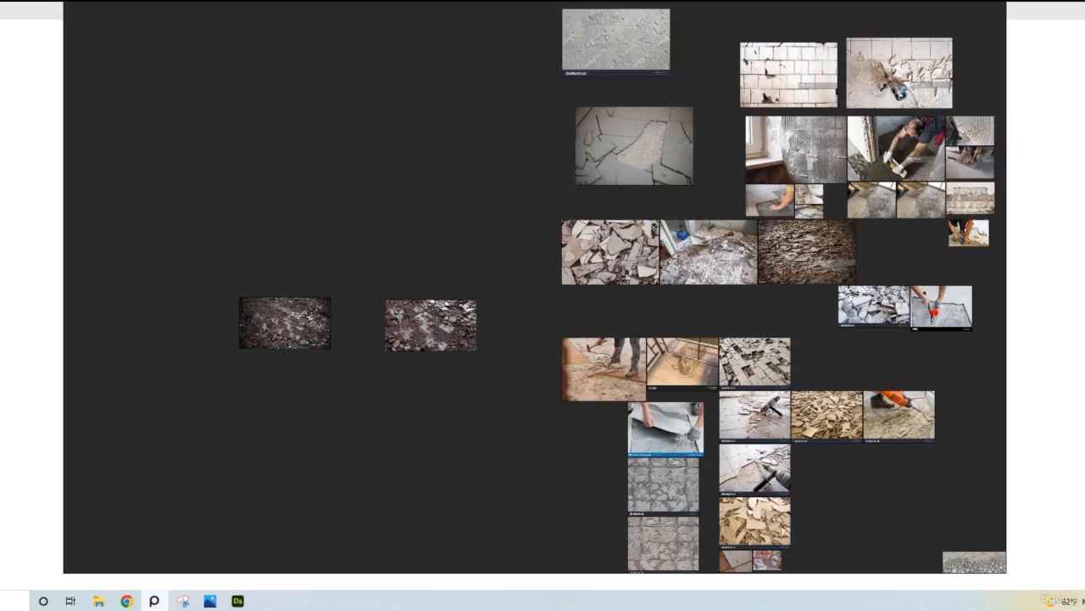
pyautogui.scroll(2, 402, 356)
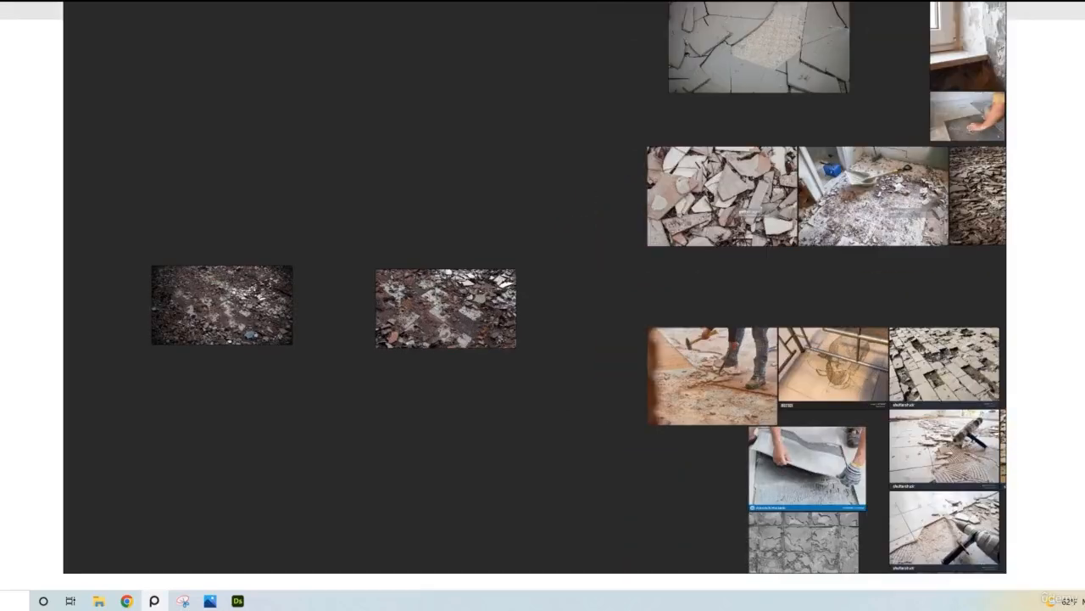
pyautogui.scroll(3, 227, 314)
pyautogui.moveTo(226, 314); pyautogui.dragTo(556, 328, button='middle')
pyautogui.scroll(3, 380, 319)
pyautogui.scroll(2, 377, 320)
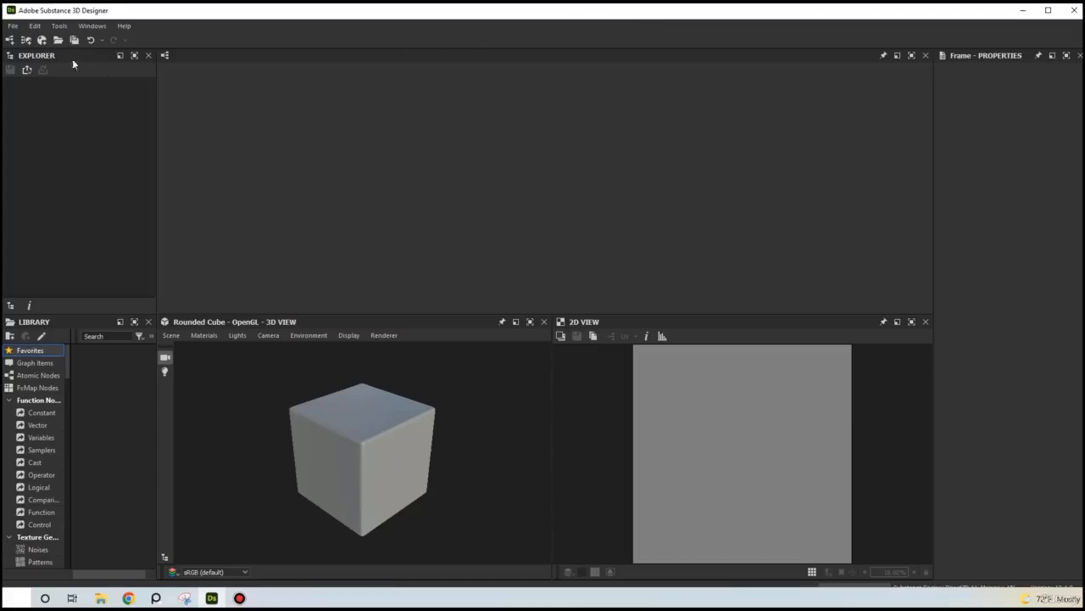
# - Create a new Substance graph from the Metallic Roughness template with a 2048 px parent size
pyautogui.click(14, 27)
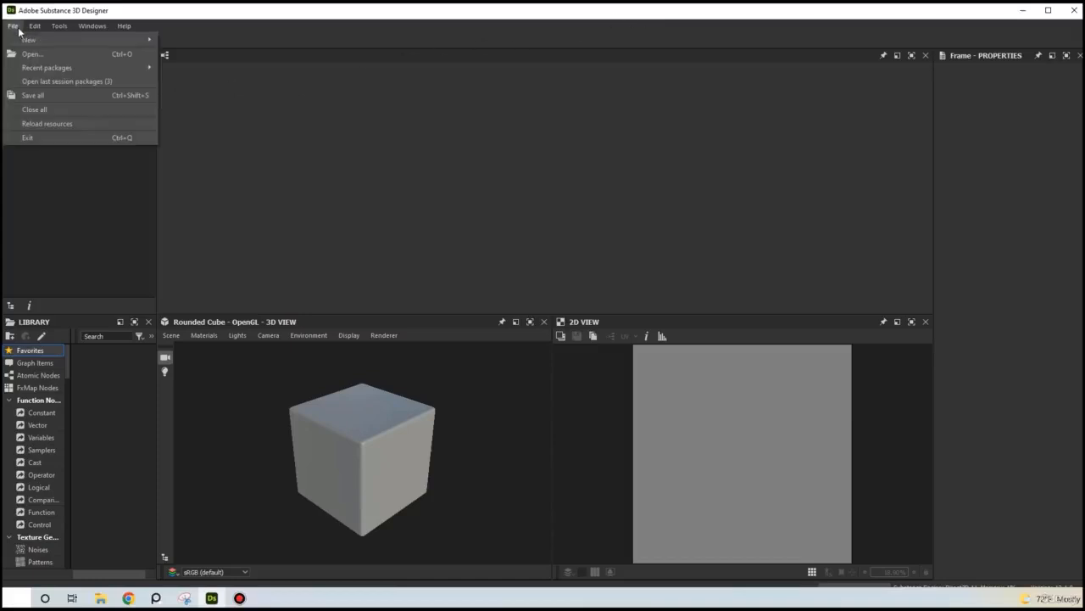
pyautogui.moveTo(37, 39)
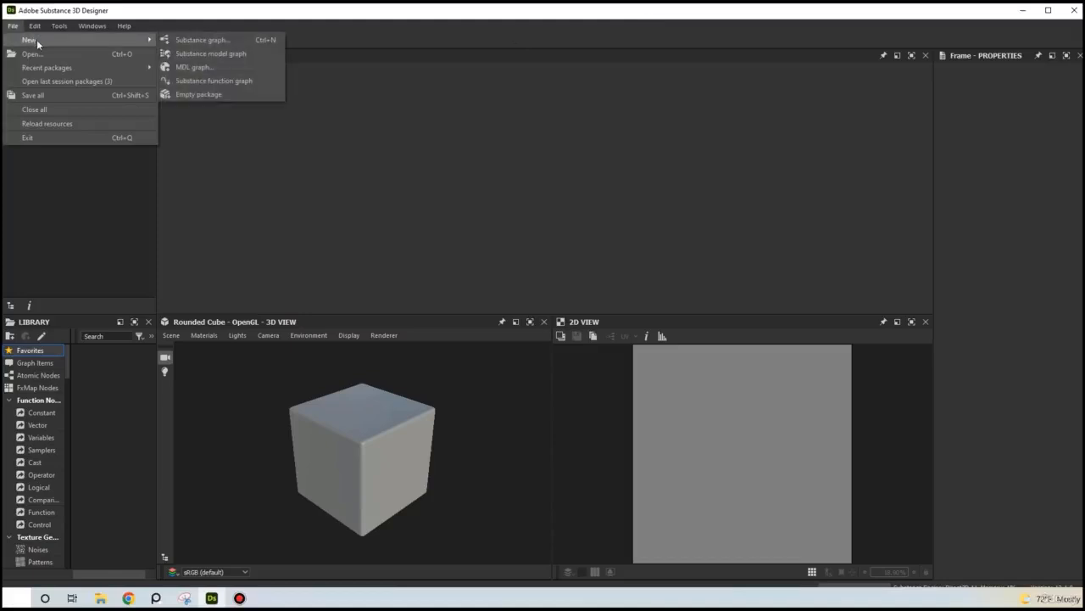
pyautogui.click(204, 41)
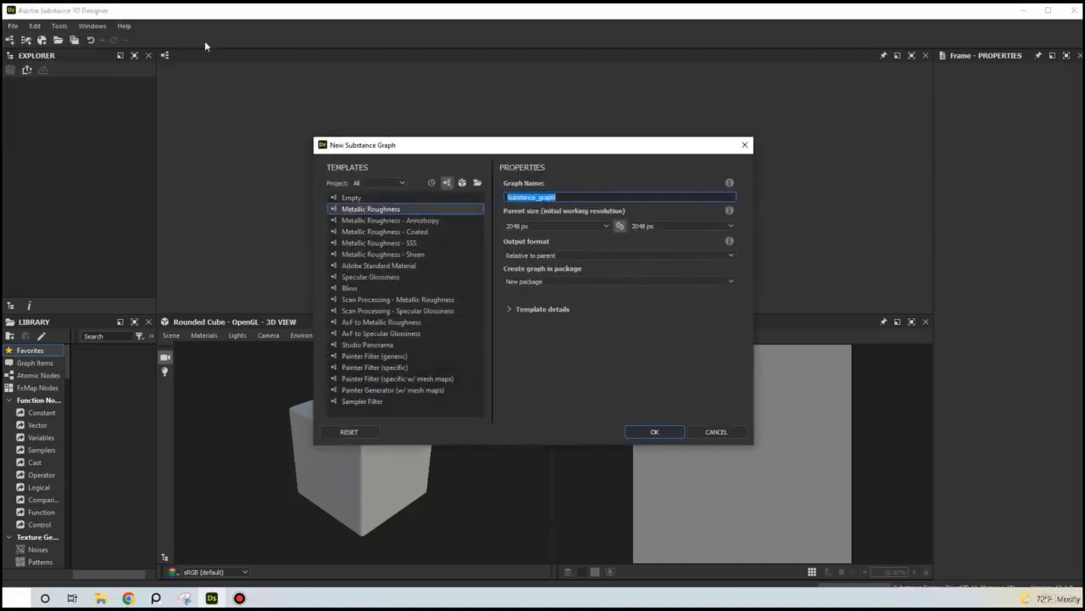
pyautogui.click(657, 430)
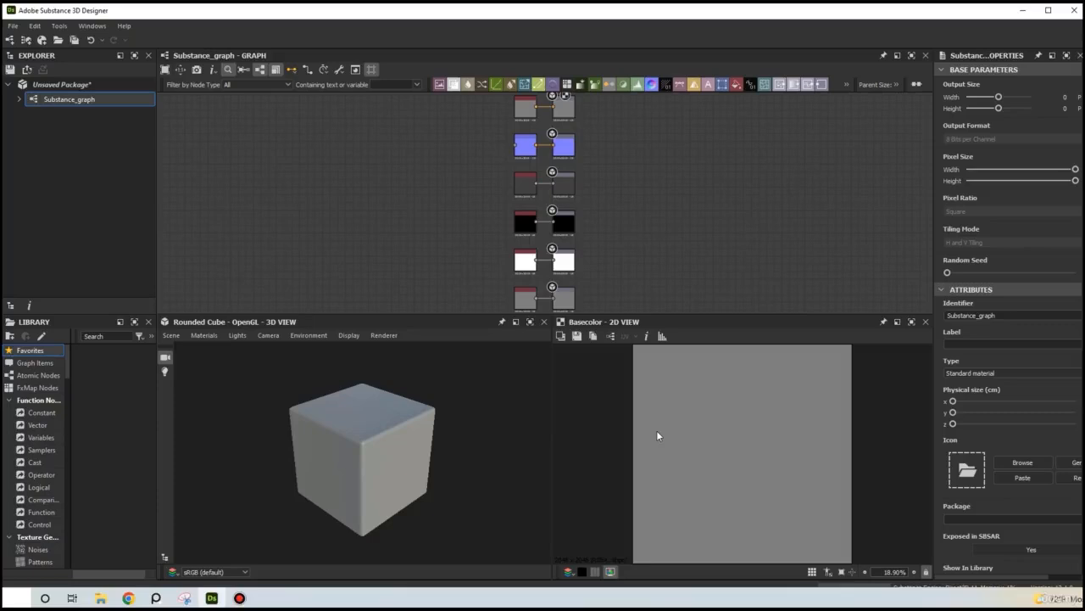
# - Undock the 3D and 2D views as floating windows, narrow the 2D view and stack it above the 3D view beside the graph
pyautogui.click(514, 323)
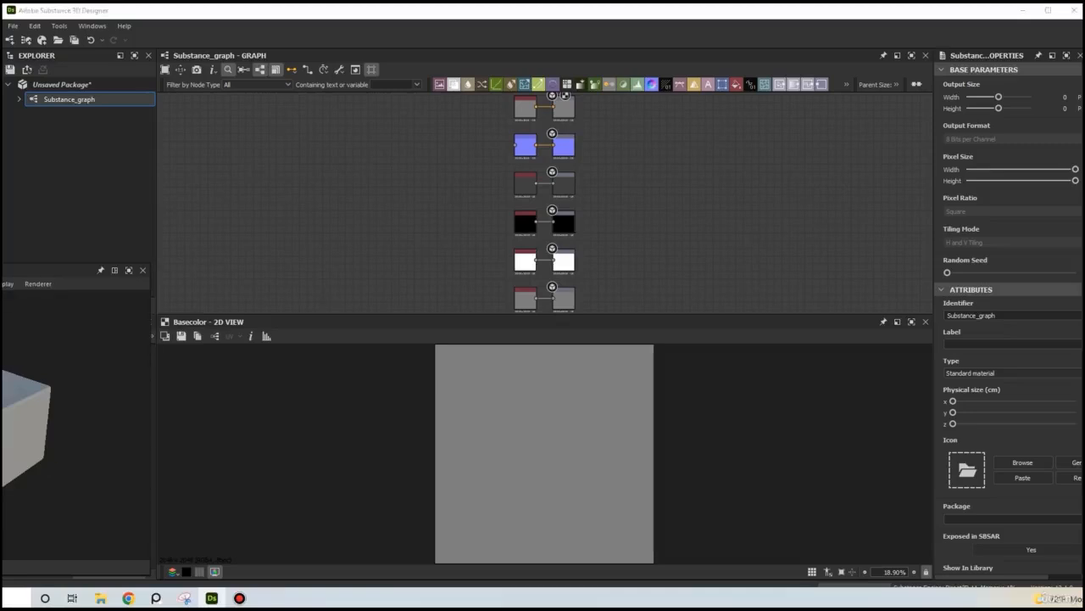
pyautogui.moveTo(25, 285); pyautogui.dragTo(127, 273)
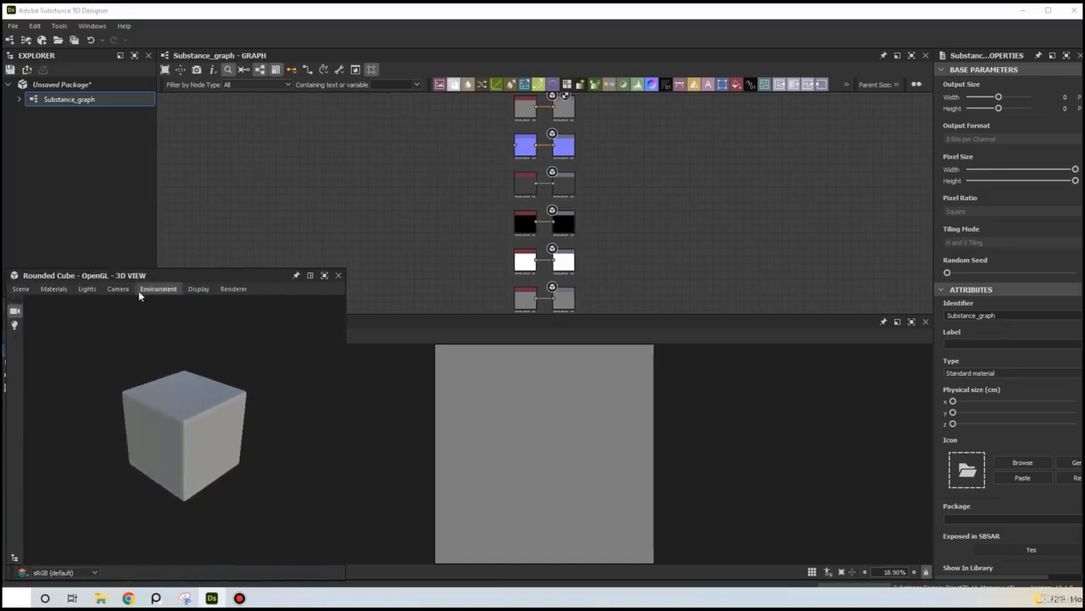
pyautogui.click(897, 322)
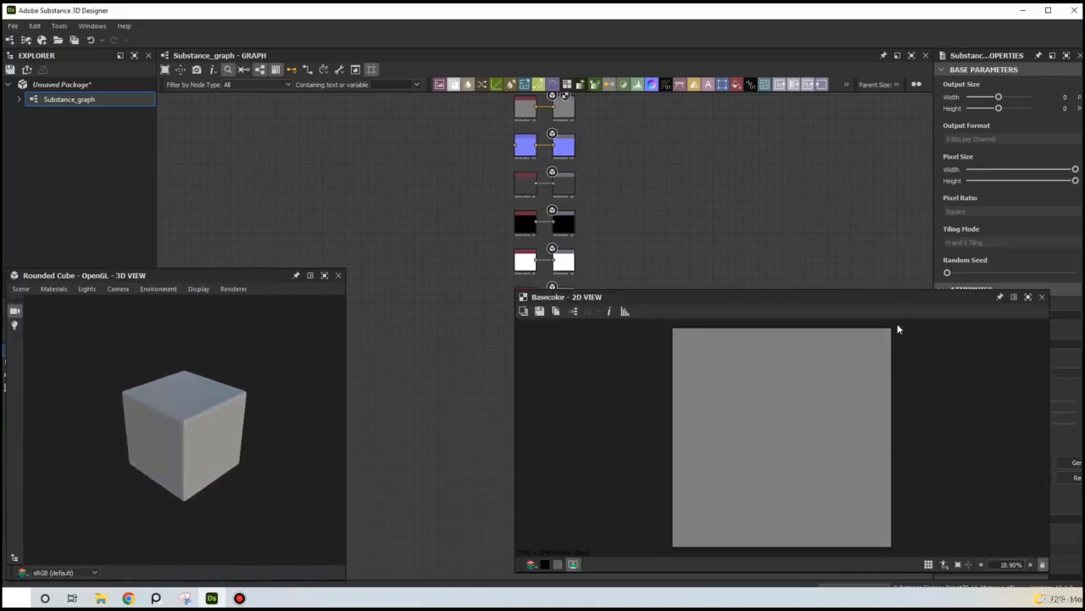
pyautogui.moveTo(1050, 333); pyautogui.dragTo(818, 344)
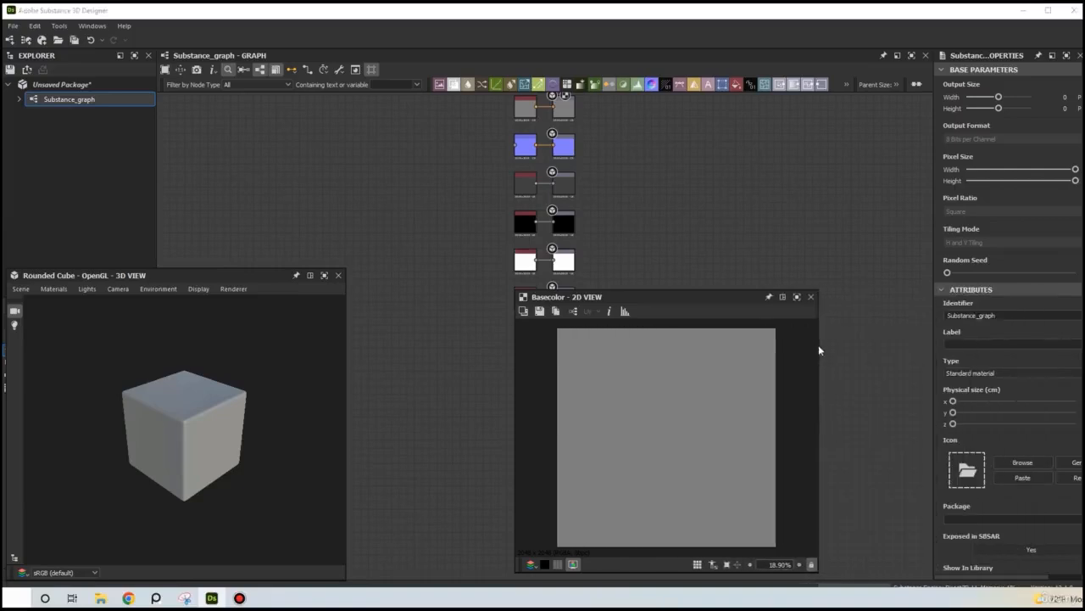
pyautogui.moveTo(732, 296); pyautogui.dragTo(227, 53)
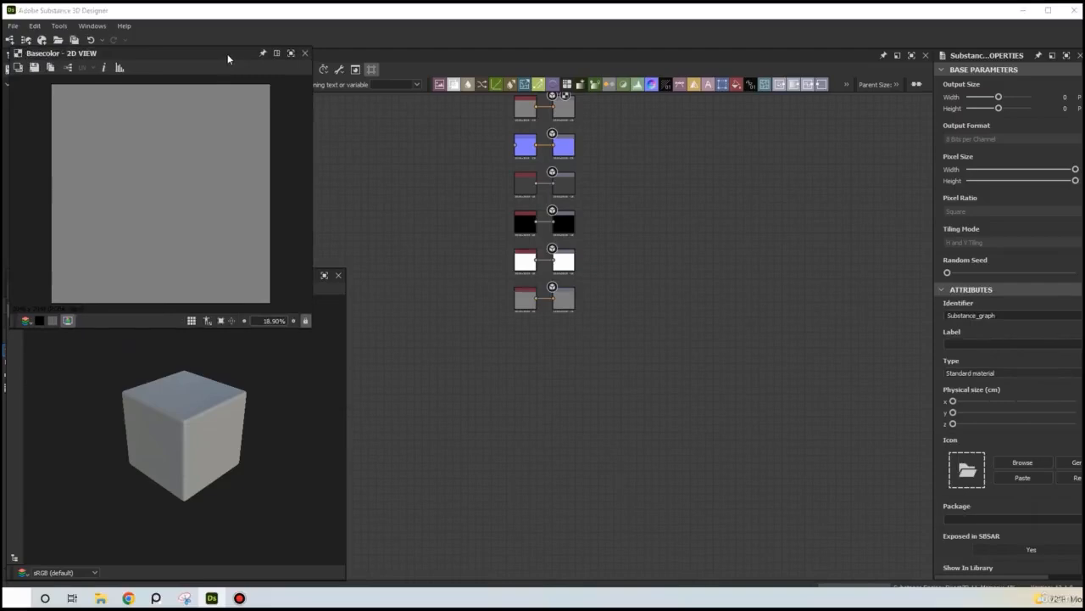
pyautogui.doubleClick(227, 53)
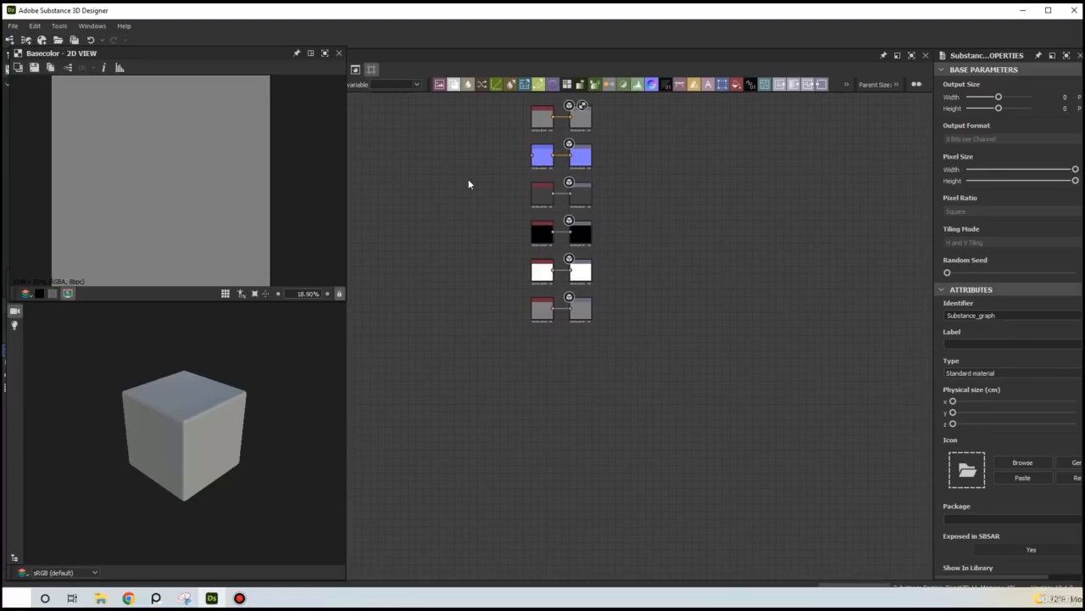
# - Add an Invert Grayscale node in the empty graph area left of the output nodes
pyautogui.moveTo(468, 181); pyautogui.dragTo(588, 242, button='middle')
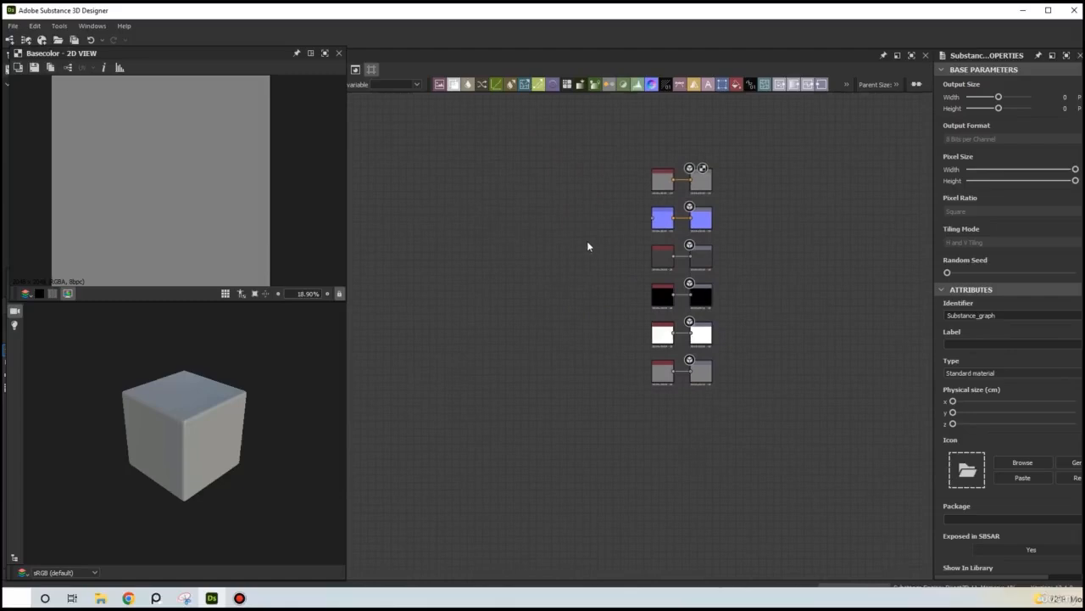
pyautogui.scroll(3, 587, 240)
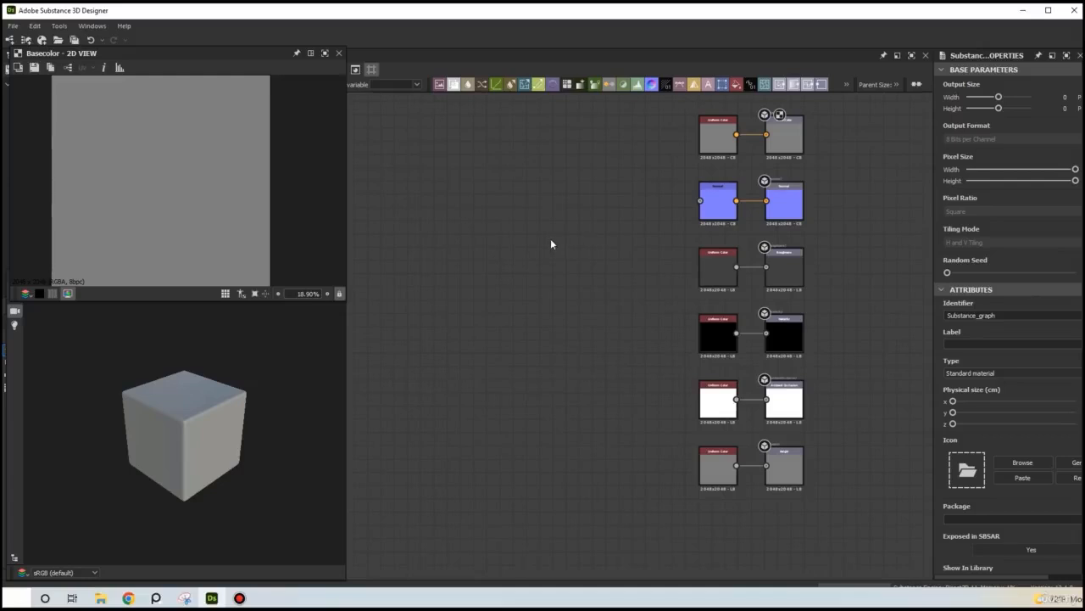
pyautogui.press('space')
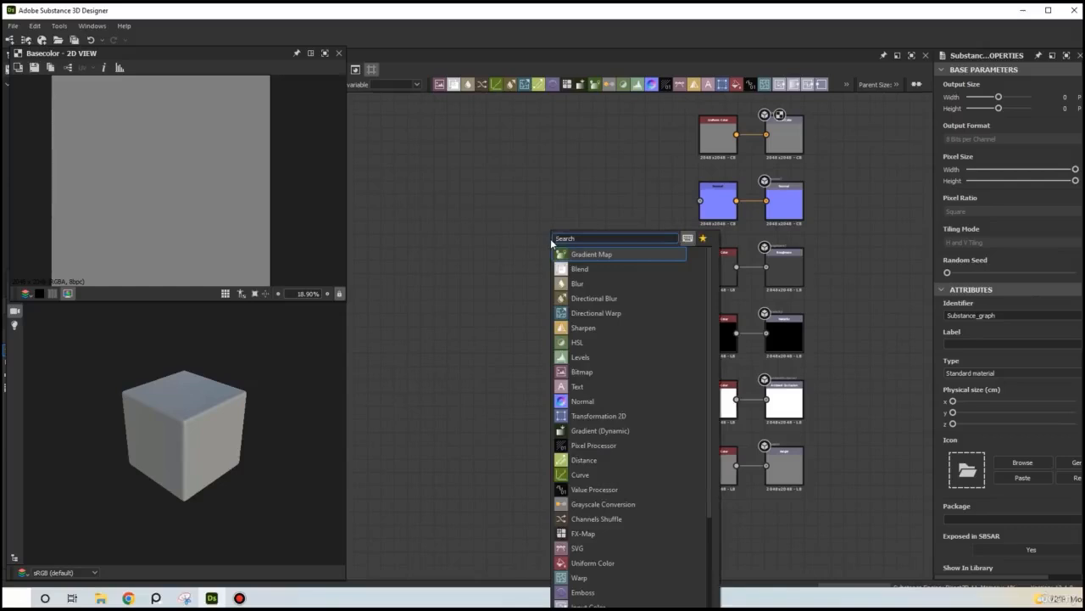
pyautogui.write('Inve')
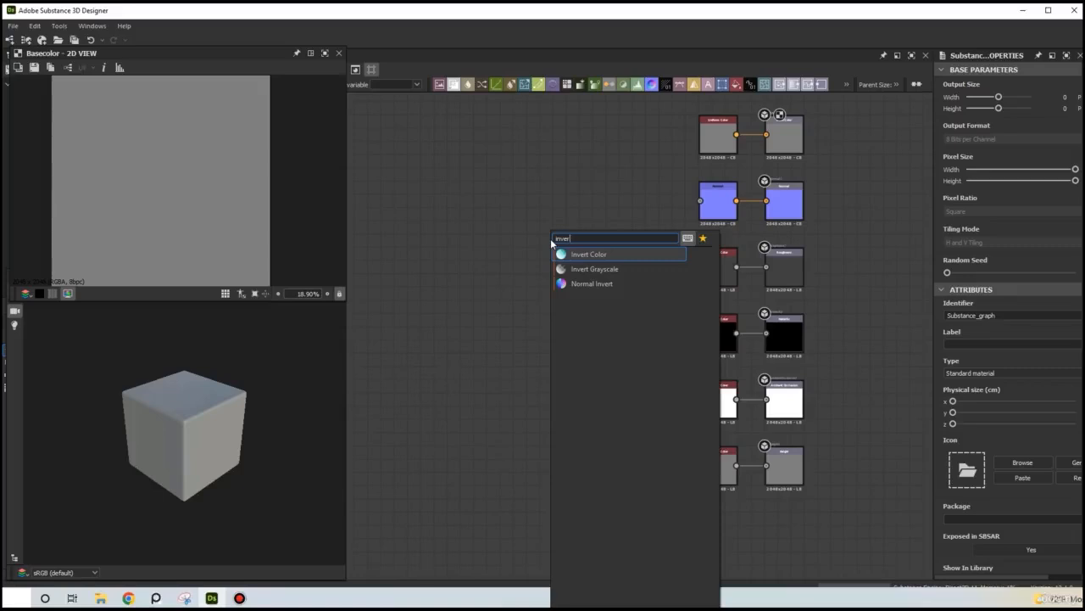
pyautogui.write('rt')
pyautogui.press('Down')
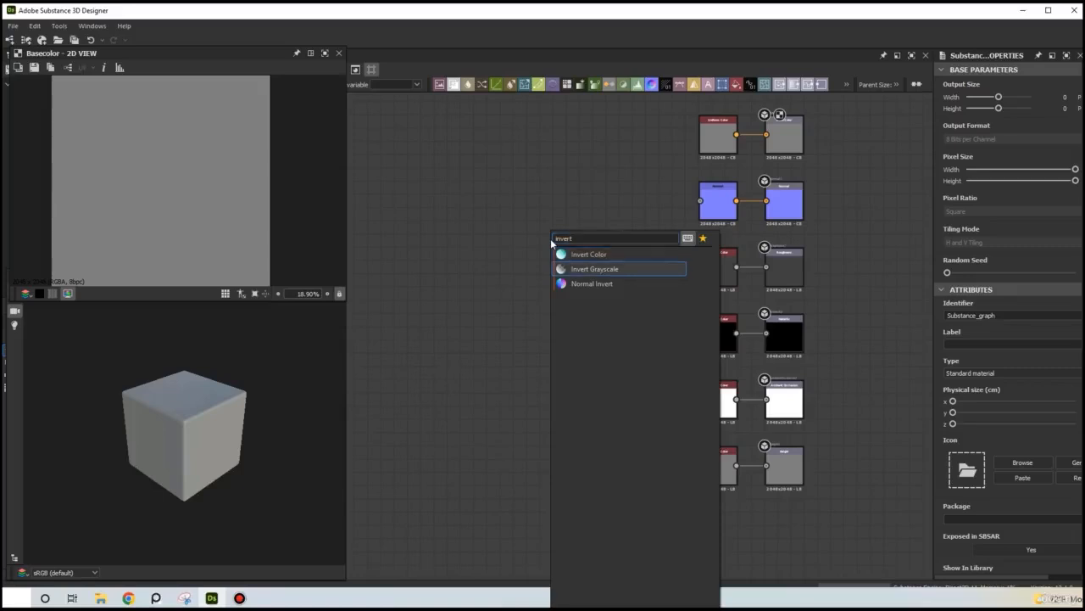
pyautogui.press('Return')
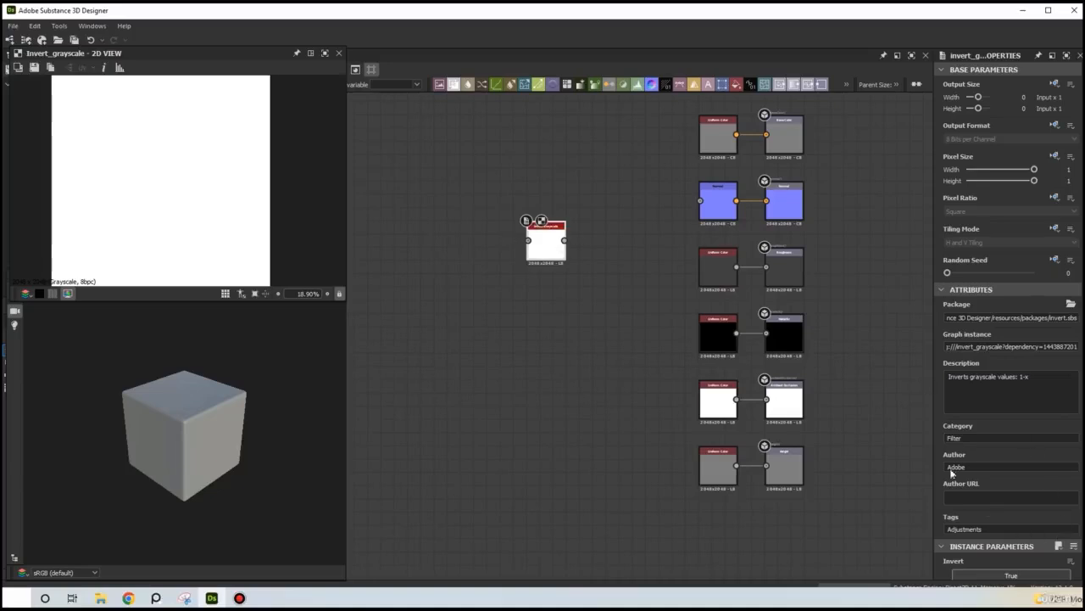
# - Set the Invert Grayscale node's Invert parameter to False and connect its output to the Normal node's input
pyautogui.scroll(-1, 1012, 465)
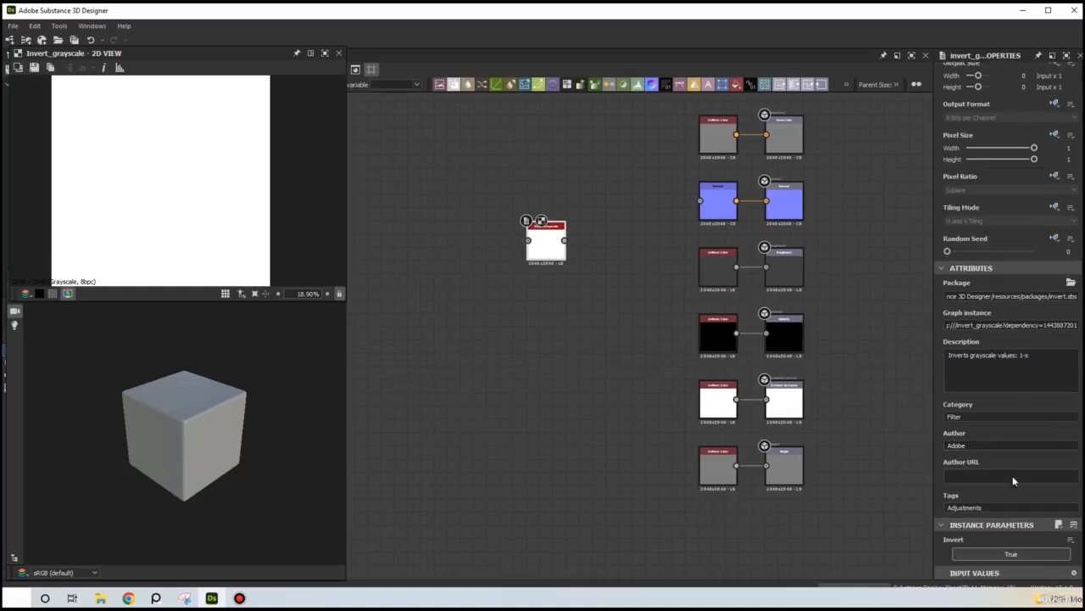
pyautogui.click(1010, 554)
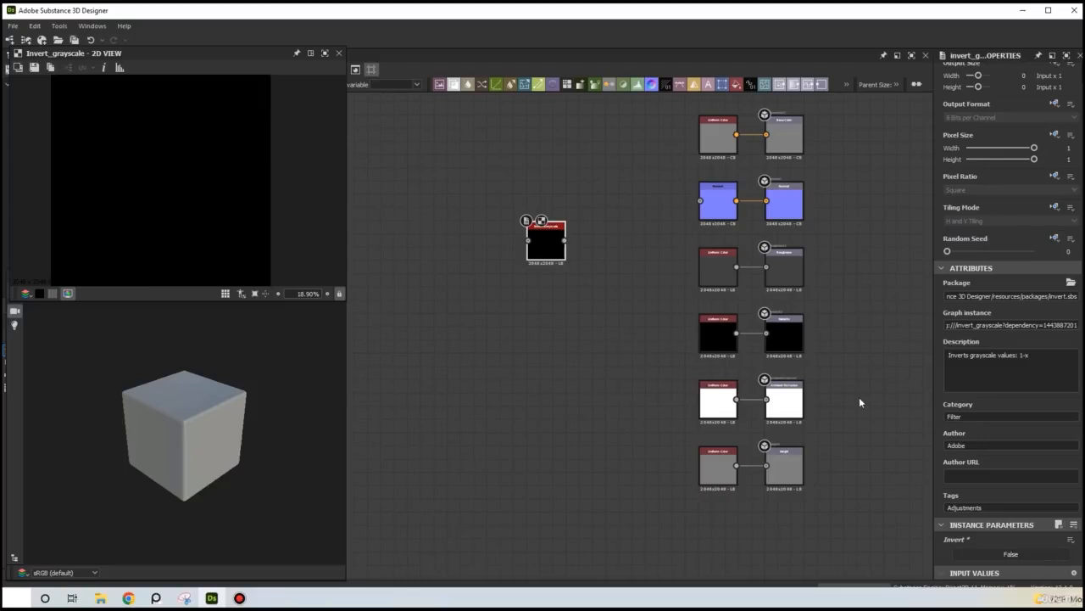
pyautogui.moveTo(639, 217); pyautogui.dragTo(700, 200)
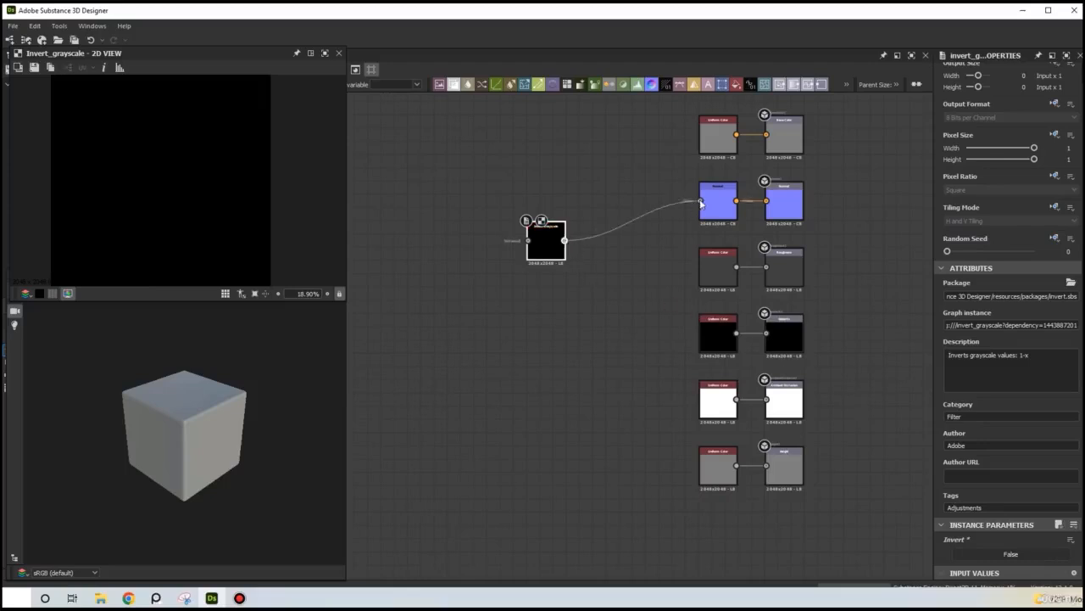
# - Delete the two Uniform Color nodes feeding the Ambient Occlusion and Height outputs
pyautogui.scroll(1, 634, 278)
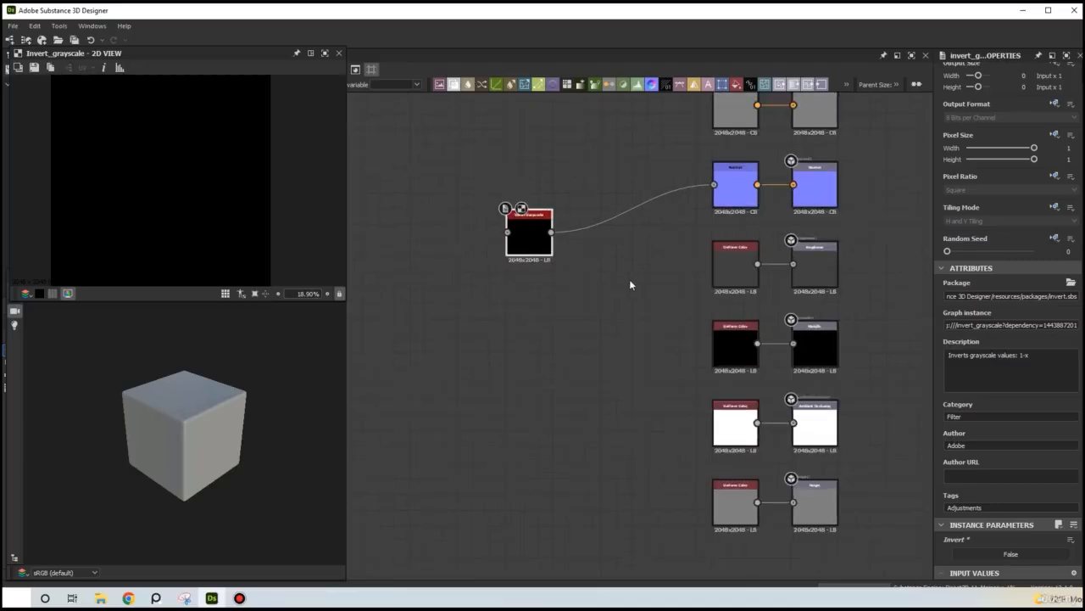
pyautogui.moveTo(621, 336); pyautogui.dragTo(616, 257, button='middle')
pyautogui.scroll(1, 657, 368)
pyautogui.moveTo(756, 494); pyautogui.dragTo(720, 345)
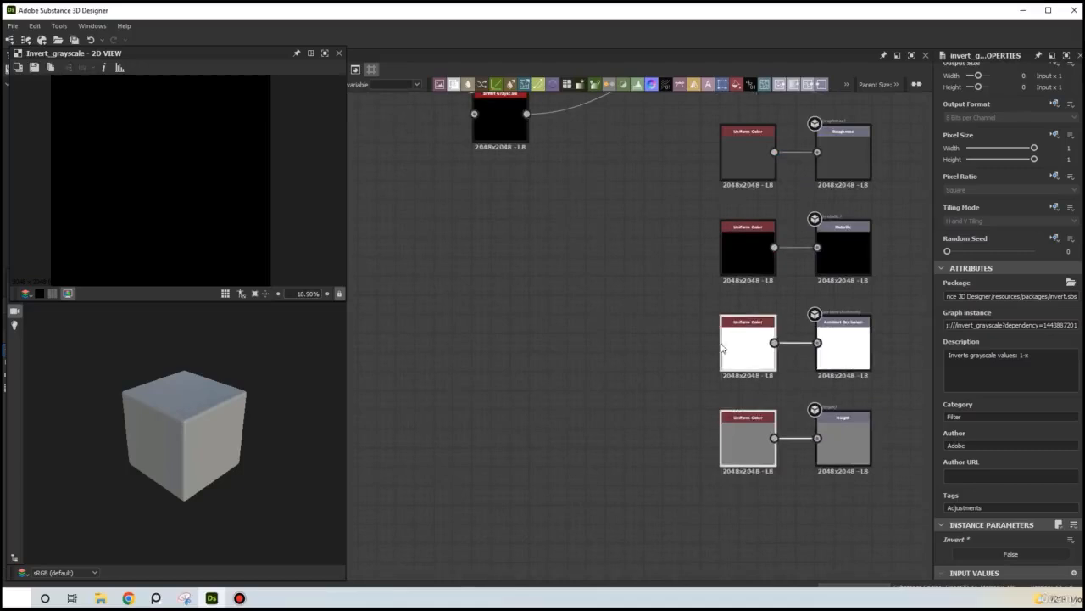
pyautogui.press('Delete')
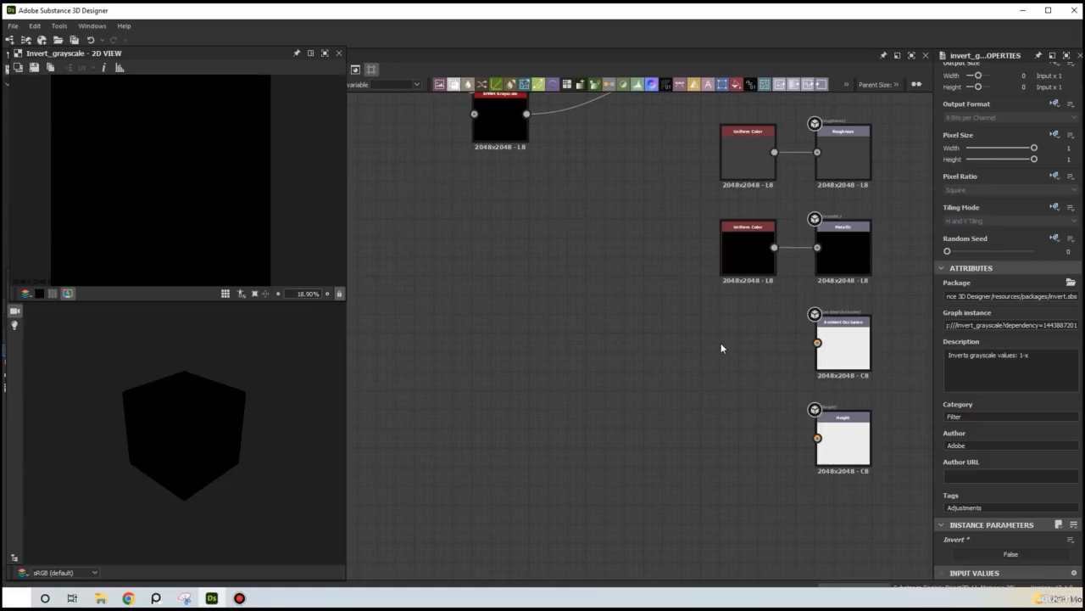
# - Add an Ambient Occlusion (HBAO) node, connect it to the Ambient Occlusion output and align it with the Uniform Color nodes
pyautogui.press('space')
pyautogui.write('ambi')
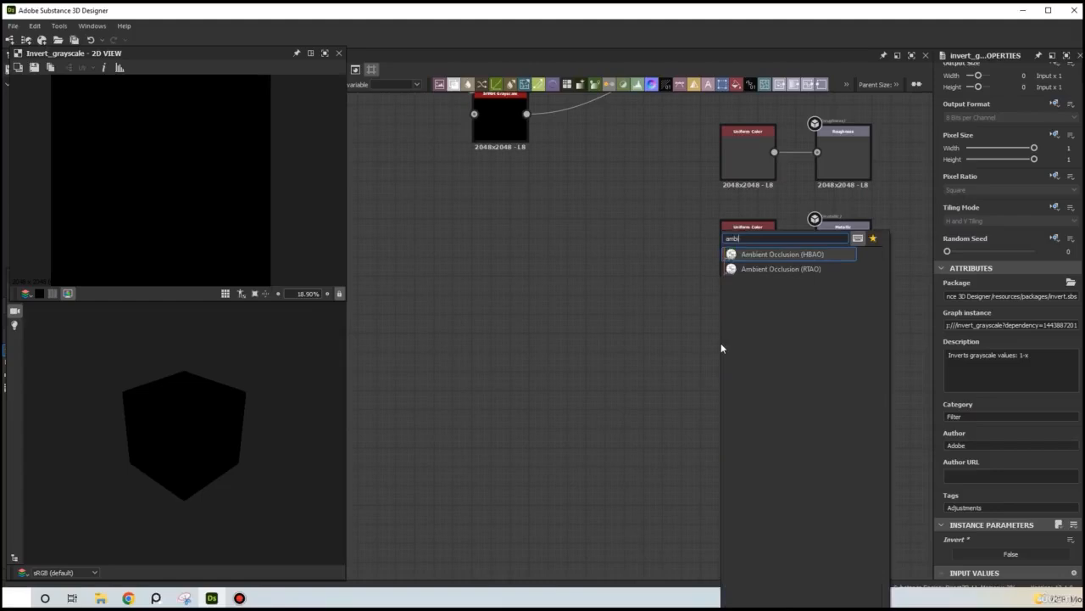
pyautogui.click(782, 255)
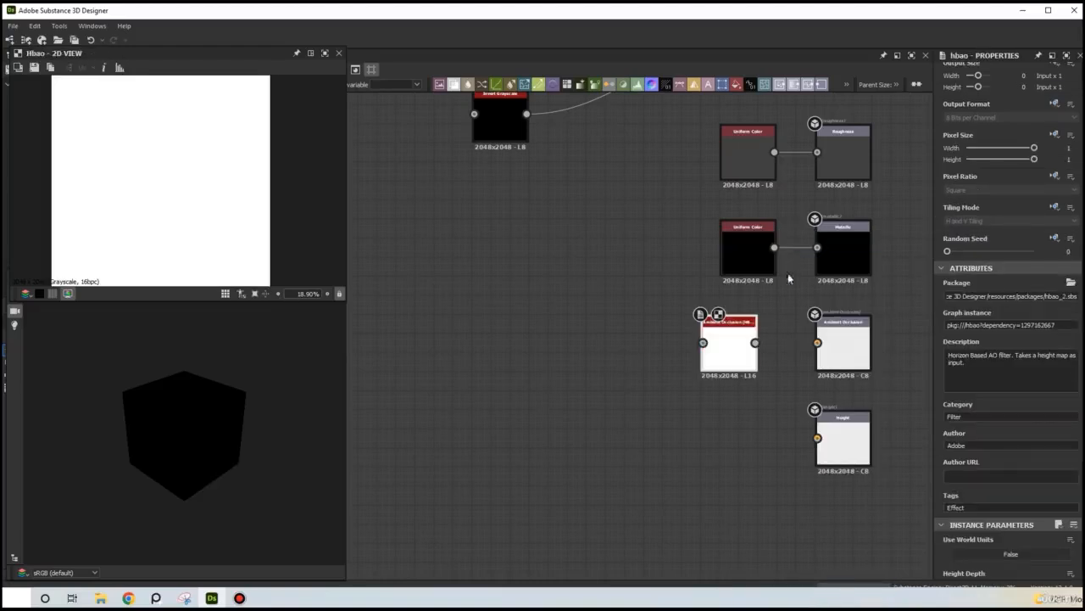
pyautogui.moveTo(756, 343); pyautogui.dragTo(831, 346)
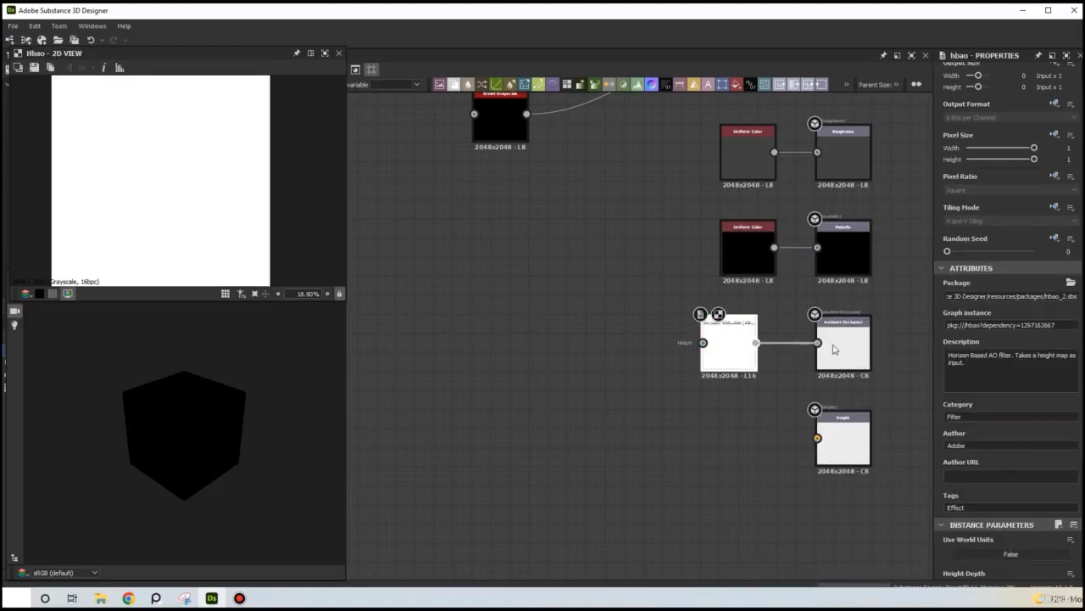
pyautogui.moveTo(727, 346); pyautogui.dragTo(745, 348)
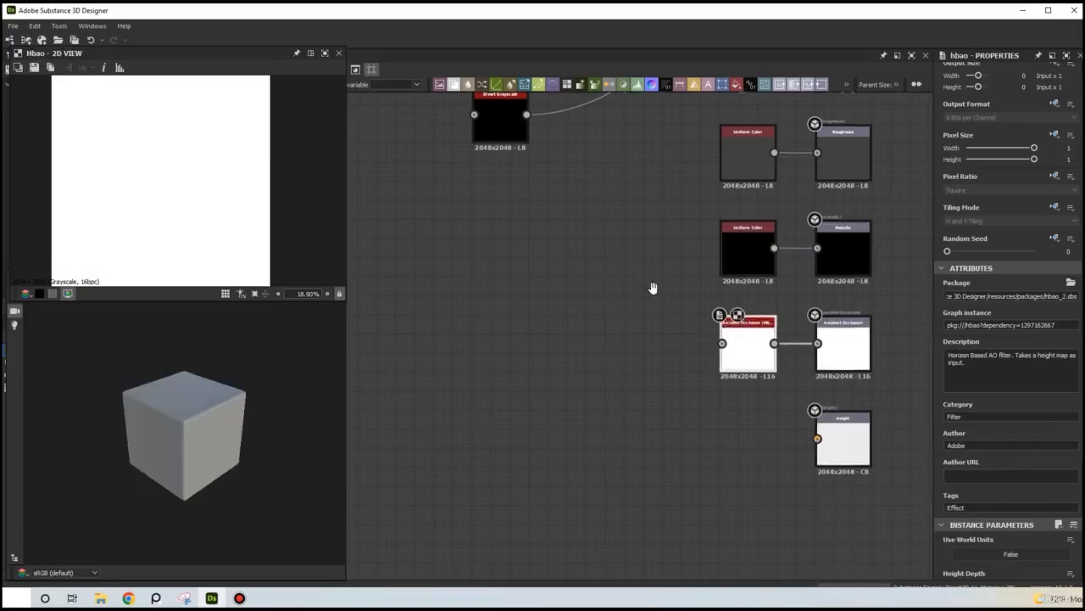
# - Connect the Invert Grayscale output to the HBAO node's height input and to the Height output node
pyautogui.moveTo(652, 288); pyautogui.dragTo(630, 347, button='middle')
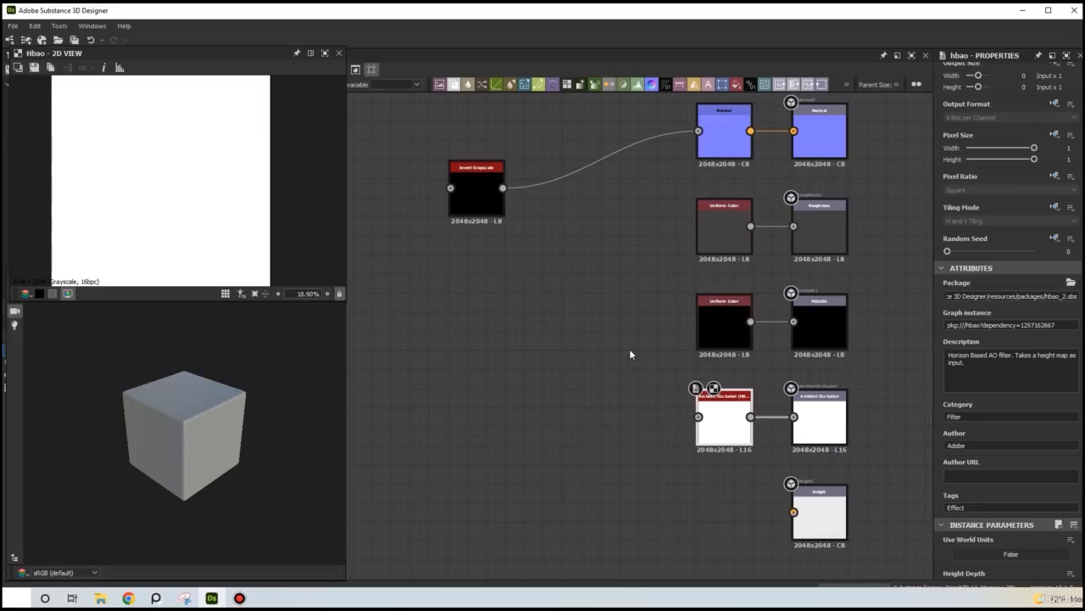
pyautogui.moveTo(503, 188); pyautogui.dragTo(698, 416)
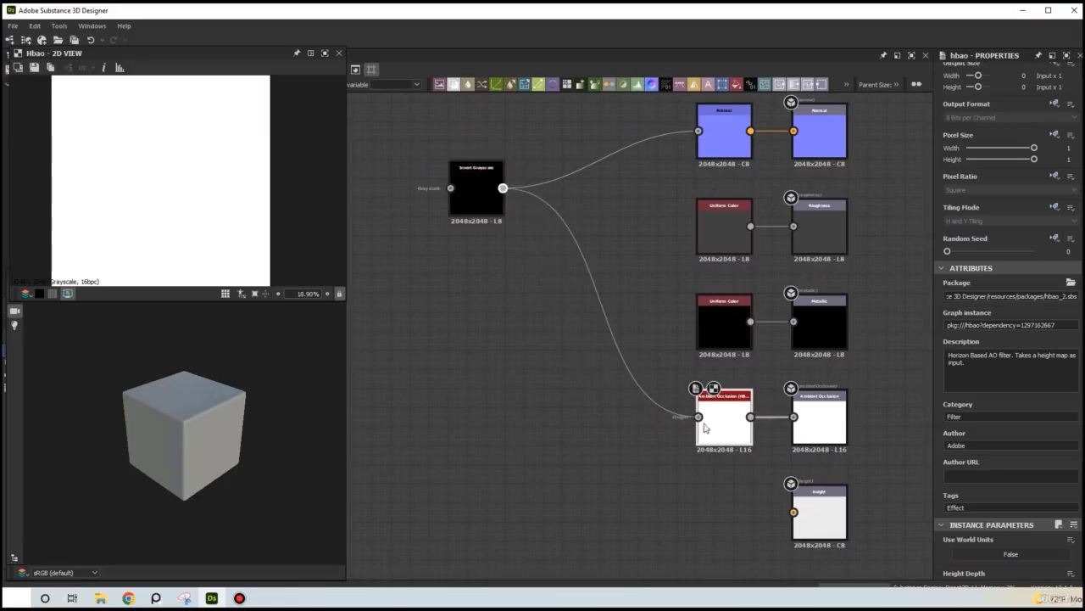
pyautogui.moveTo(503, 187); pyautogui.dragTo(794, 512)
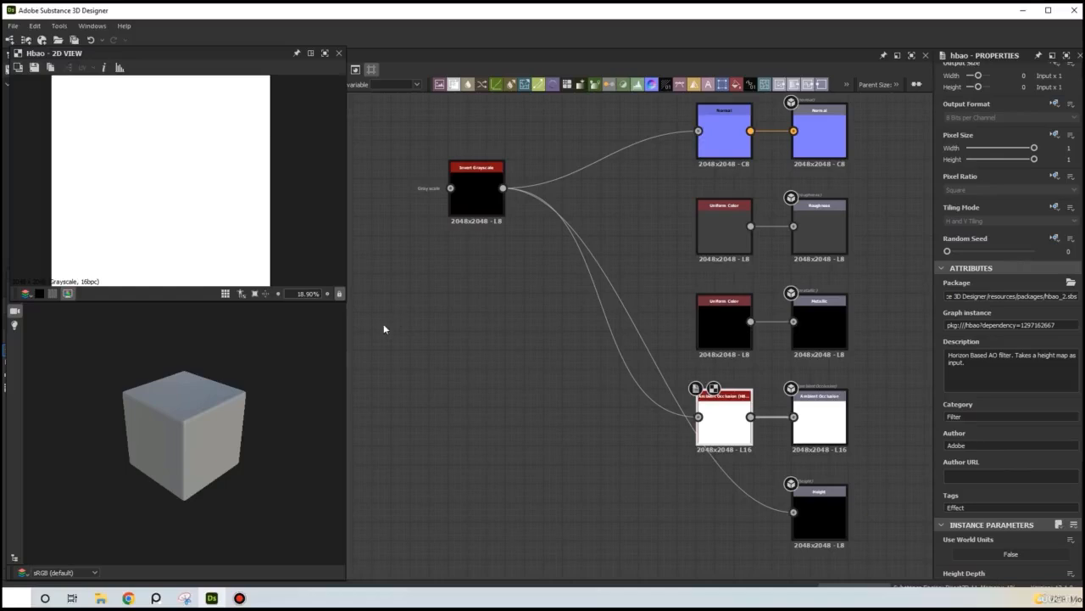
# - Set the 3D view environment's exposure to 0.5
pyautogui.click(199, 384)
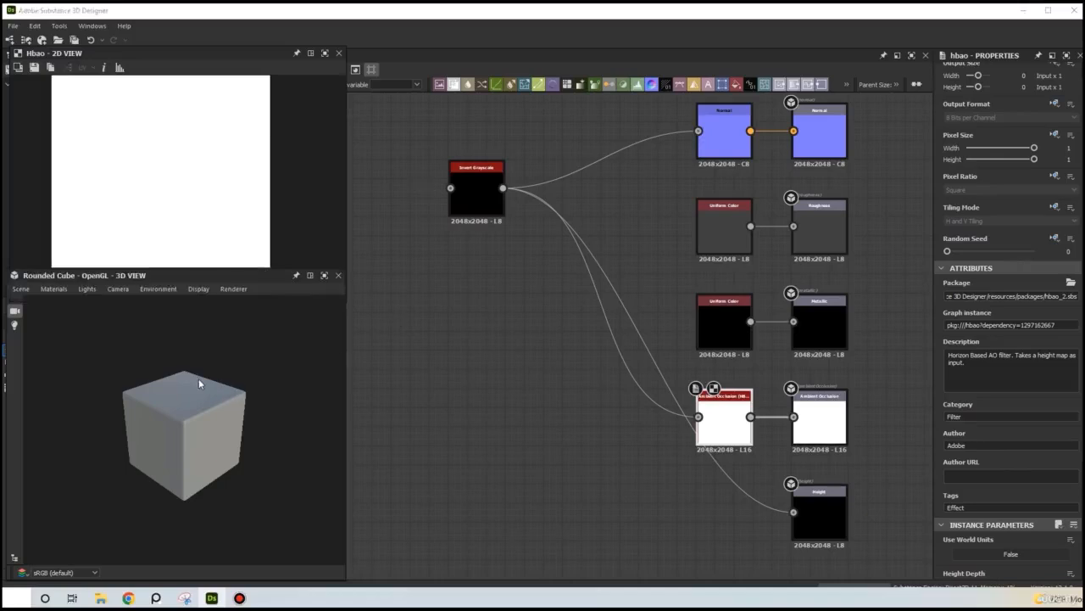
pyautogui.click(150, 293)
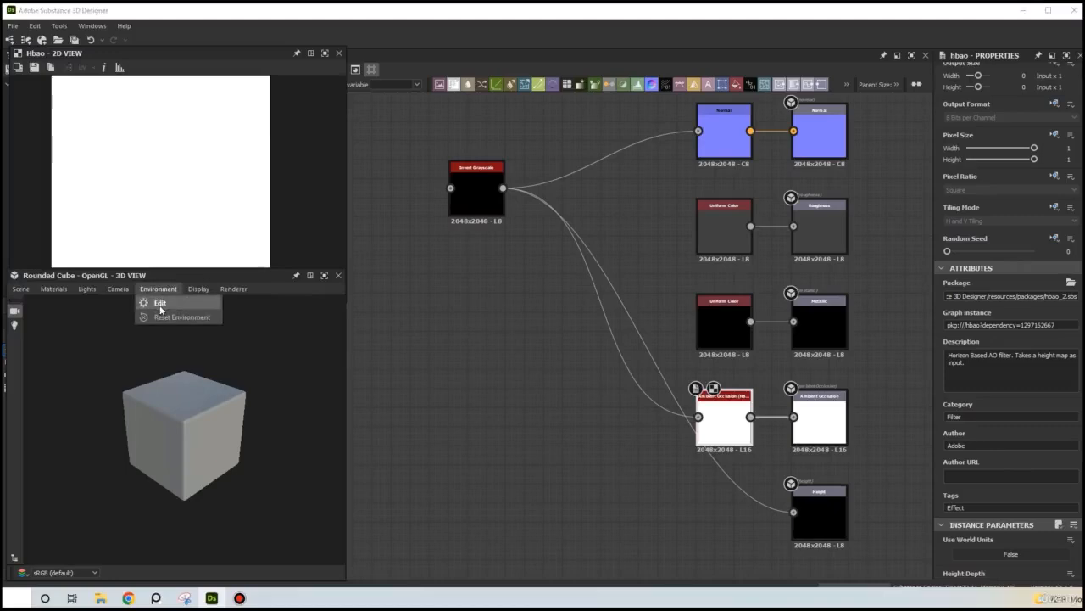
pyautogui.click(160, 307)
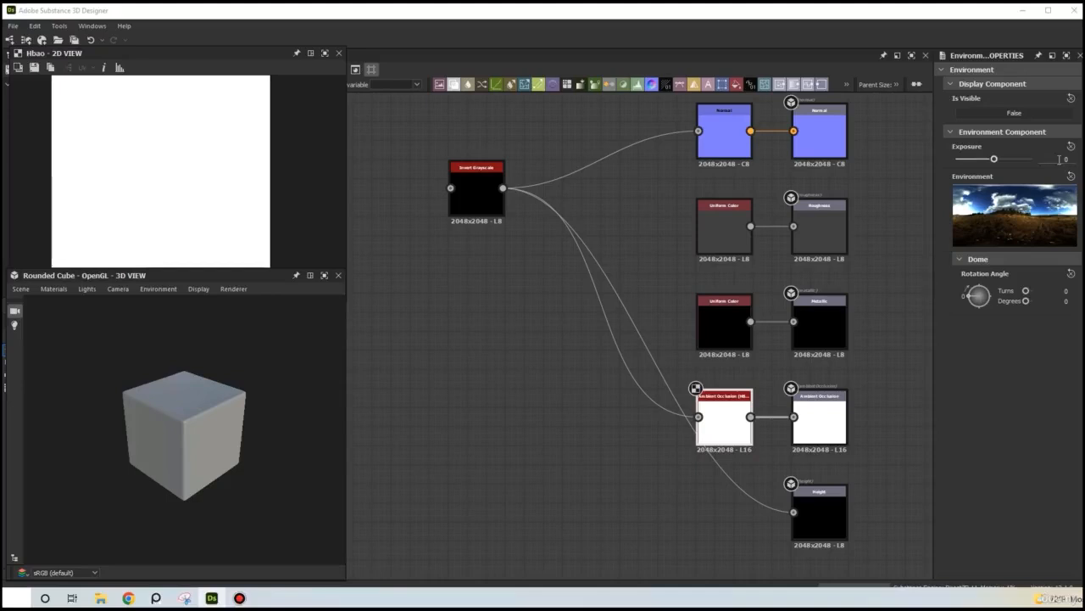
pyautogui.moveTo(1059, 159); pyautogui.dragTo(1082, 159)
pyautogui.write('0.5')
pyautogui.press('Return')
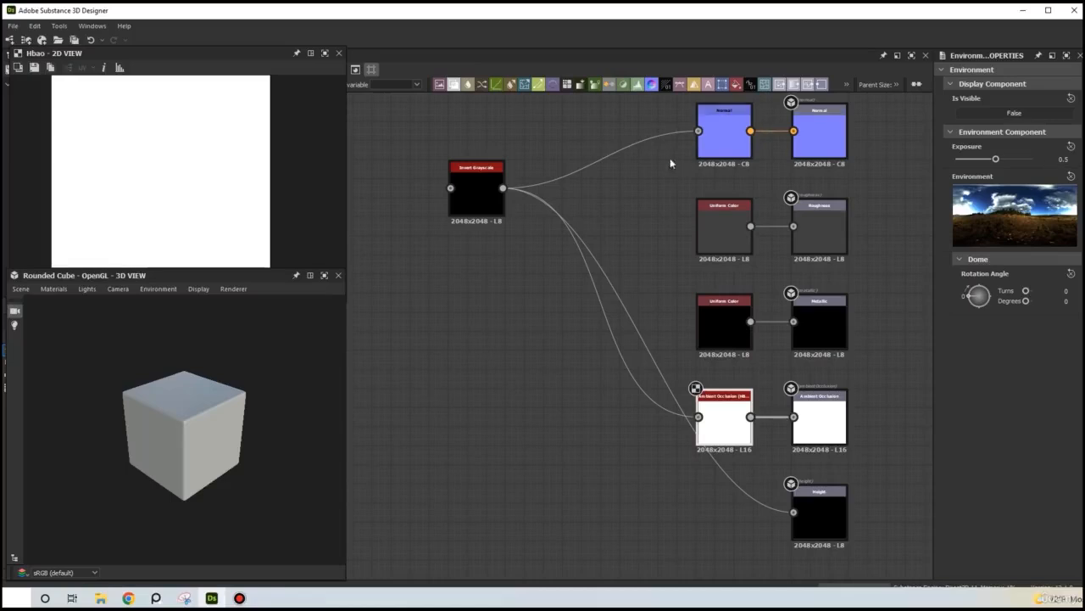
# - Switch the Uniform Color node feeding Base Color to Grayscale mode and set its output color to 160
pyautogui.moveTo(670, 195); pyautogui.dragTo(613, 375, button='middle')
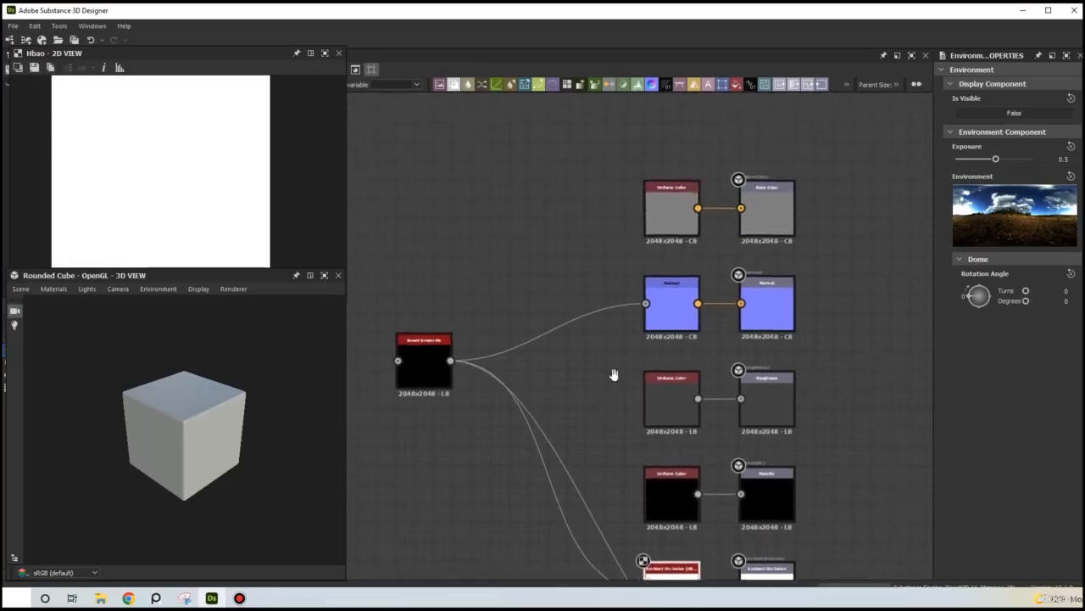
pyautogui.click(659, 223)
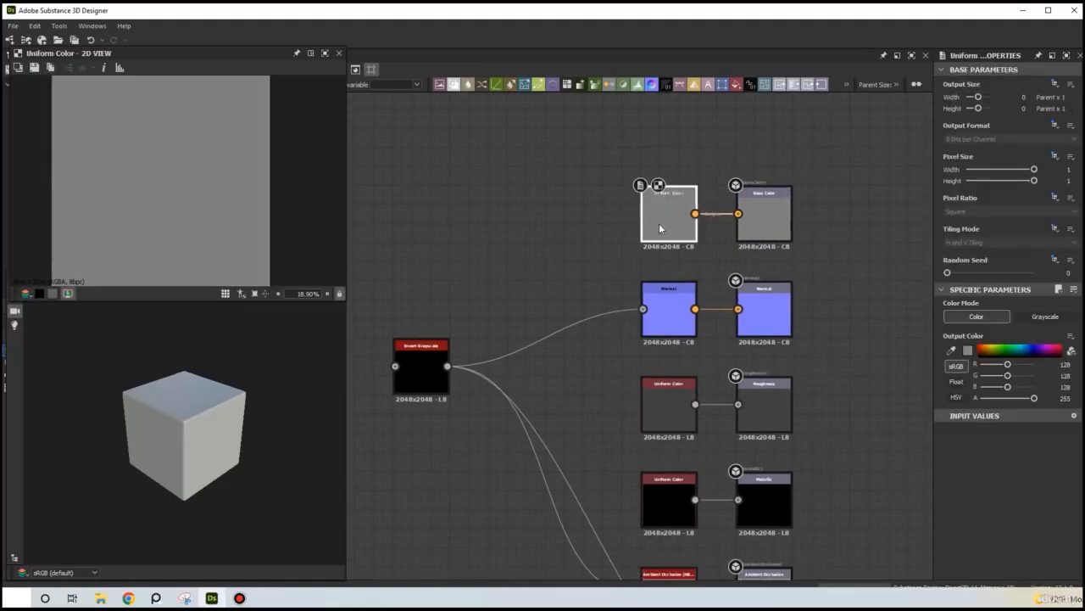
pyautogui.click(1039, 319)
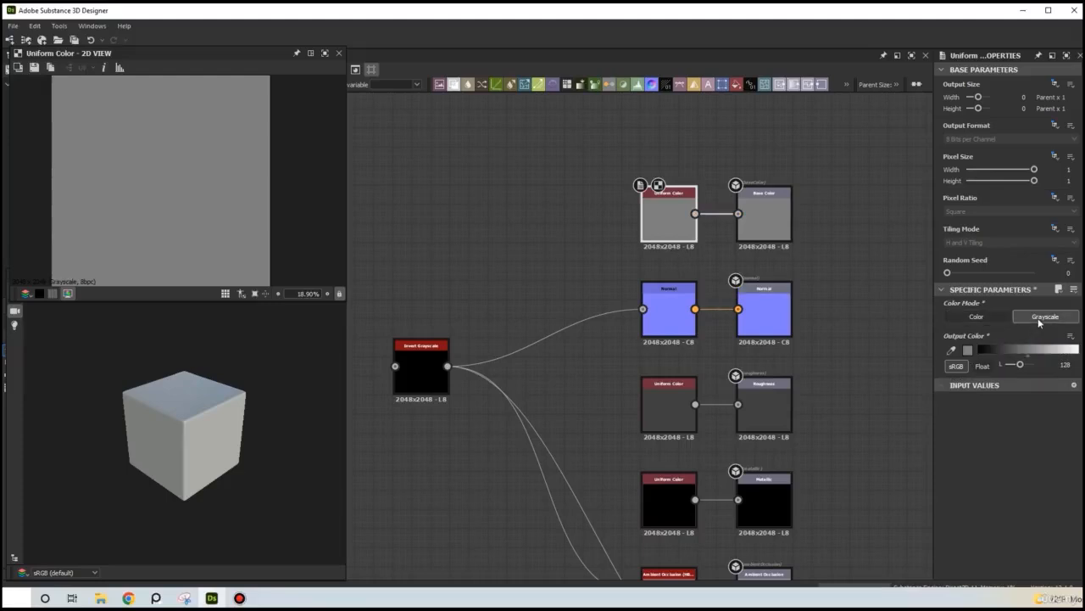
pyautogui.moveTo(170, 421); pyautogui.dragTo(195, 441)
pyautogui.scroll(3, 178, 446)
pyautogui.scroll(2, 178, 447)
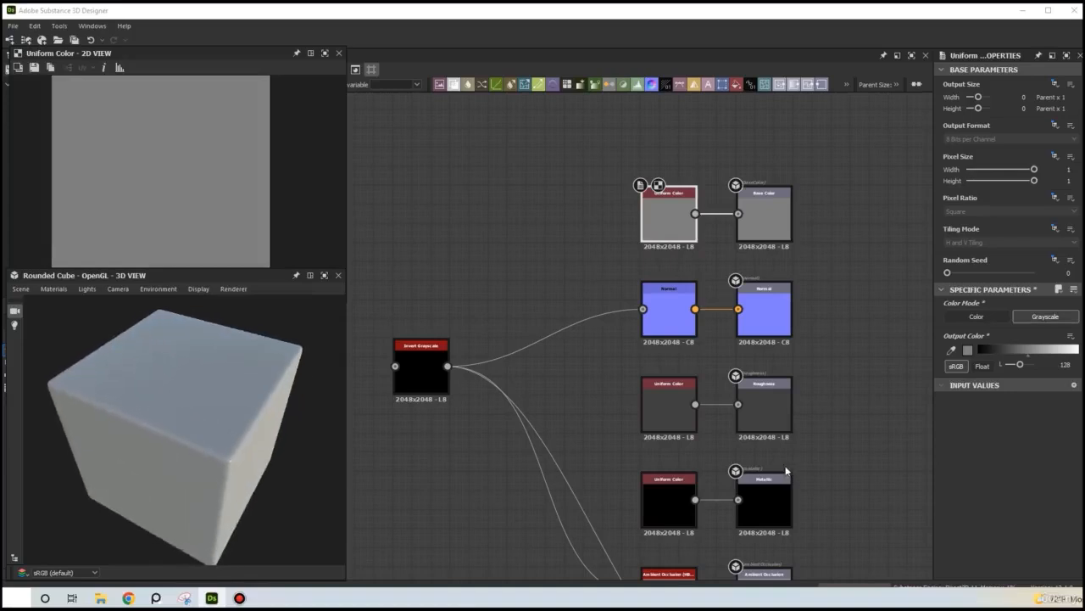
pyautogui.moveTo(1020, 365); pyautogui.dragTo(1025, 367)
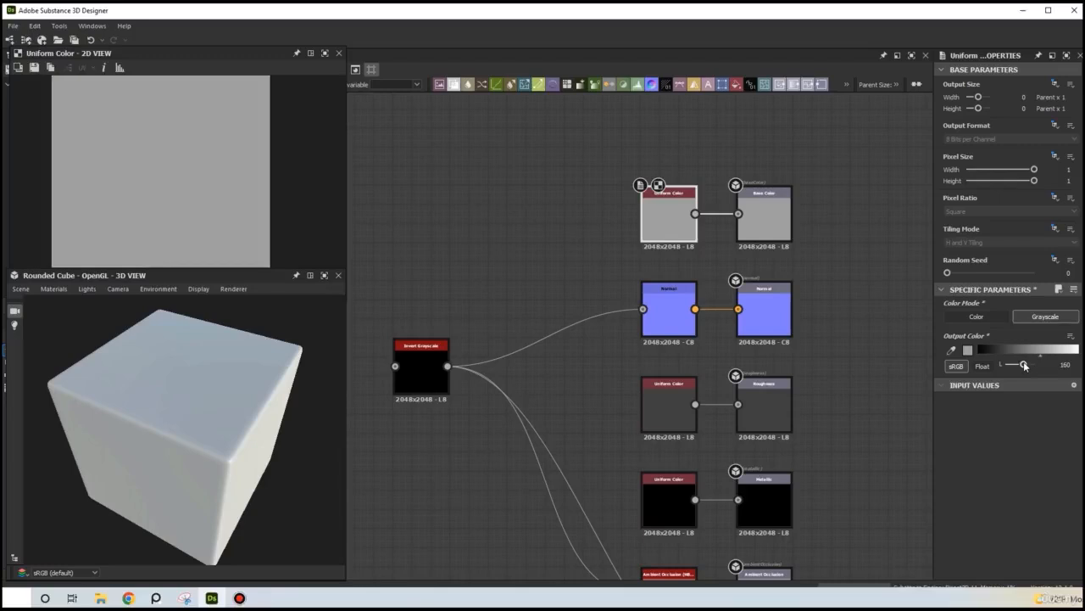
# - Turn on the display of node timings in the graph, moving the 2D view out of the way and back
pyautogui.moveTo(169, 54); pyautogui.dragTo(166, 176)
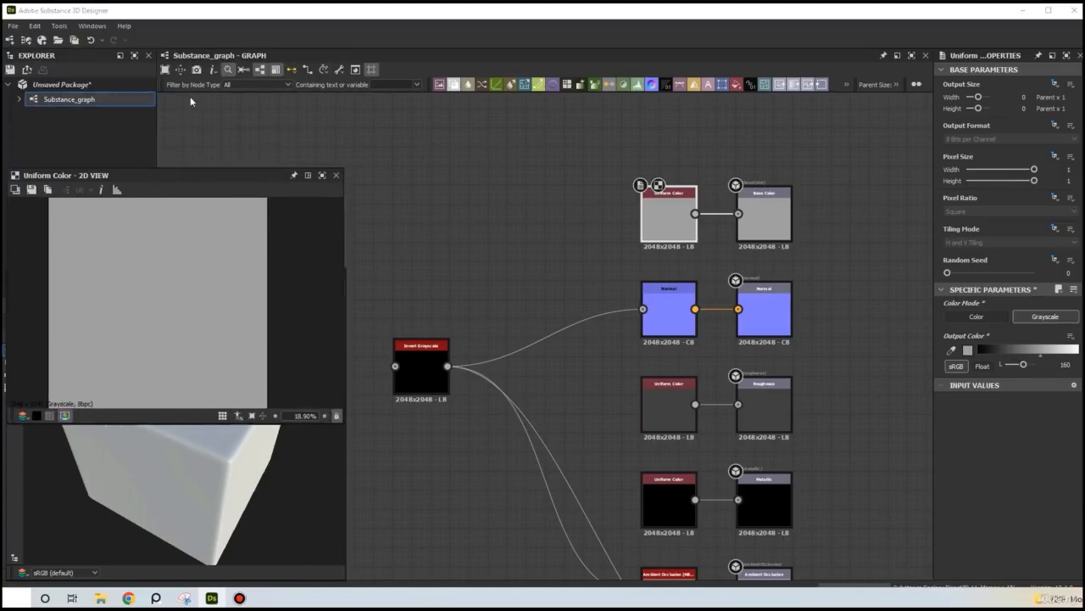
pyautogui.click(214, 70)
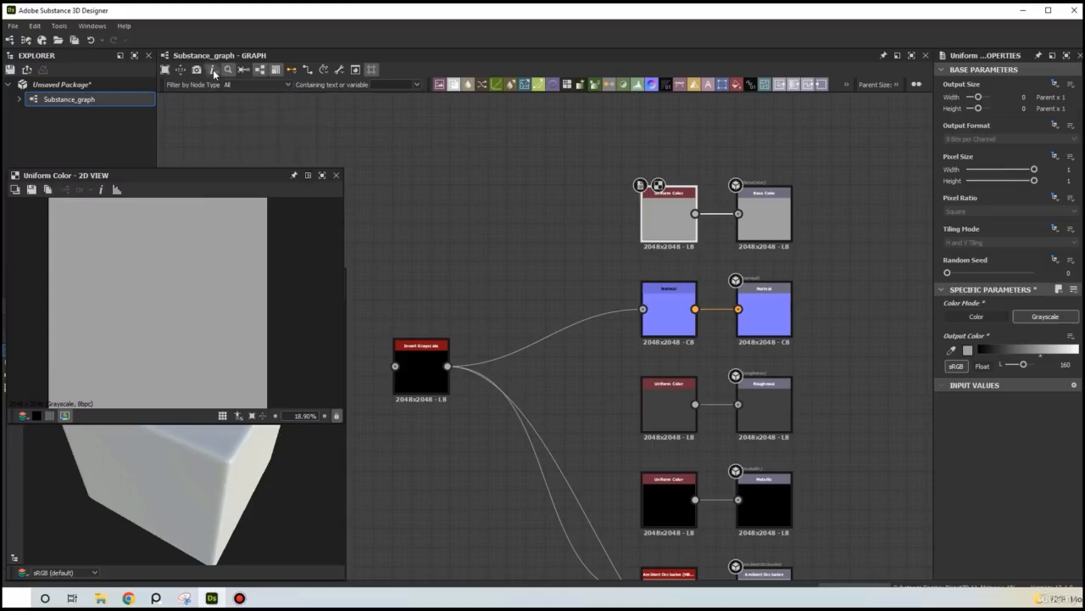
pyautogui.click(213, 71)
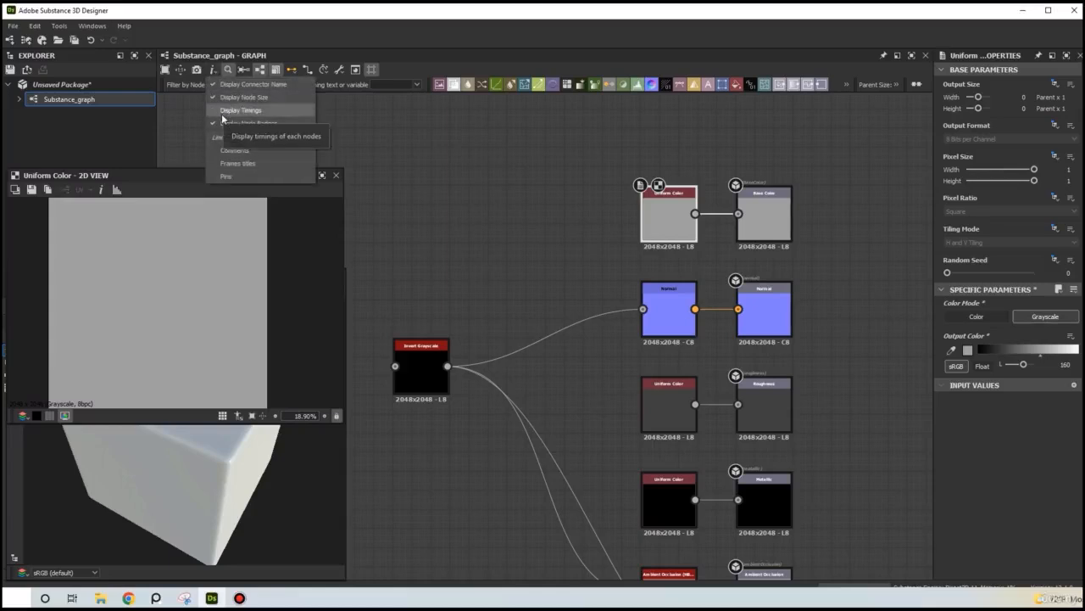
pyautogui.click(222, 115)
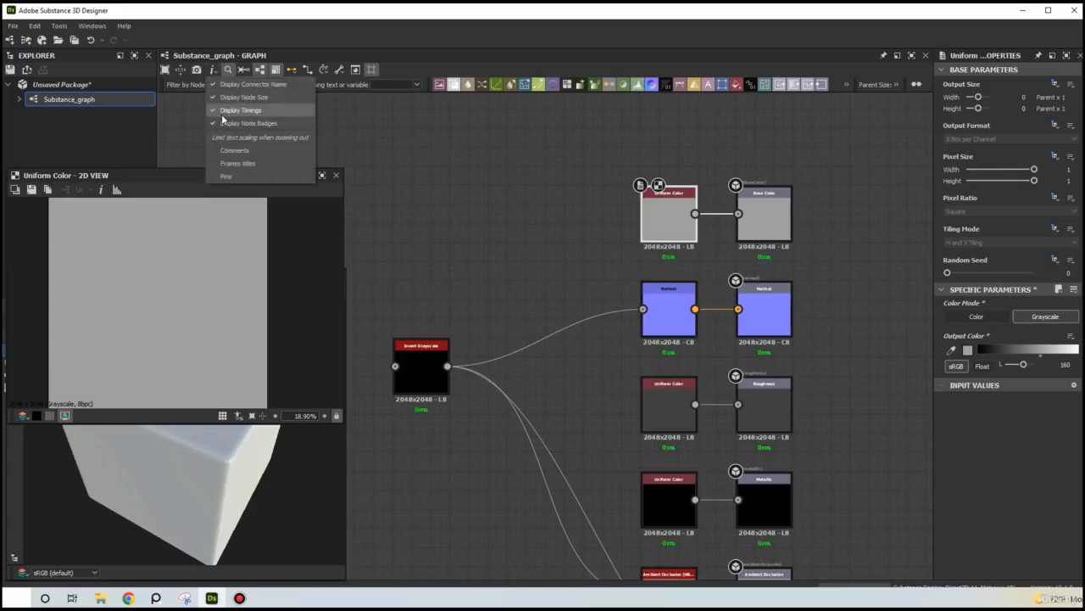
pyautogui.click(324, 119)
pyautogui.moveTo(422, 435); pyautogui.dragTo(522, 342, button='middle')
pyautogui.scroll(3, 522, 342)
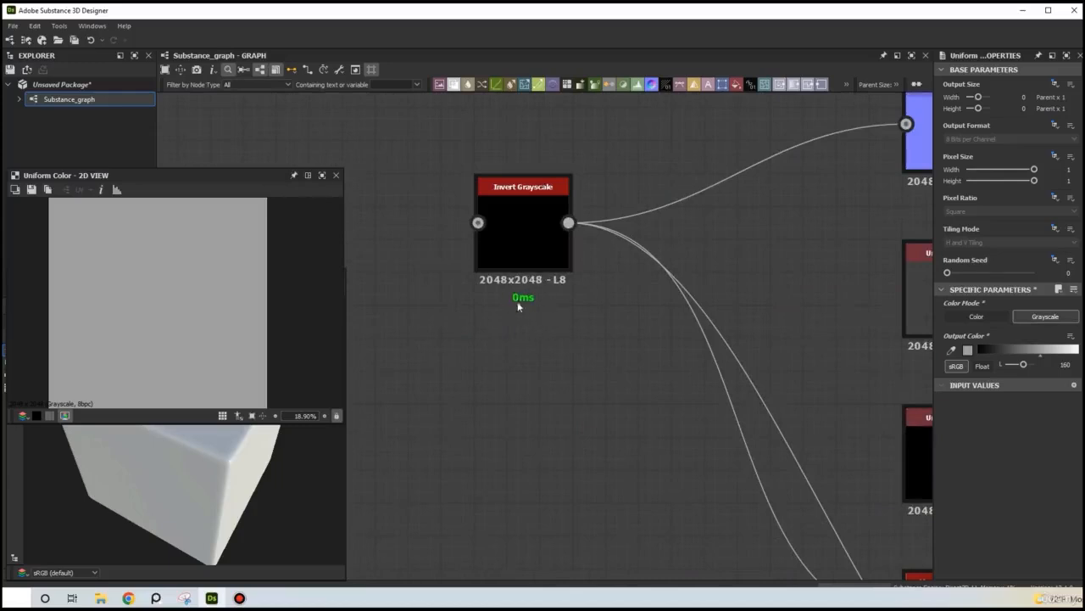
pyautogui.scroll(-3, 518, 305)
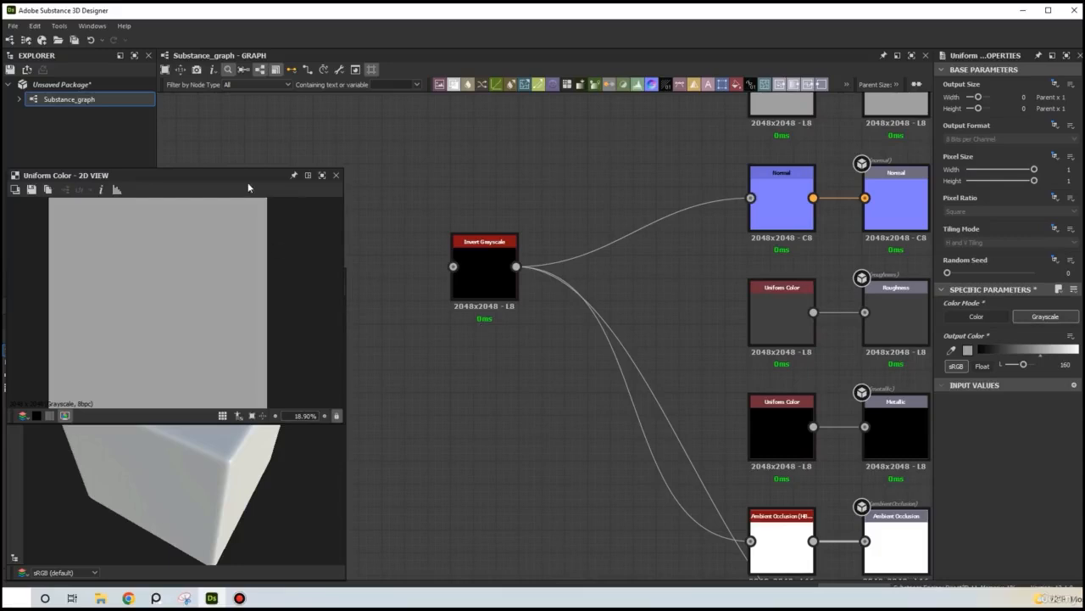
pyautogui.moveTo(252, 175); pyautogui.dragTo(250, 31)
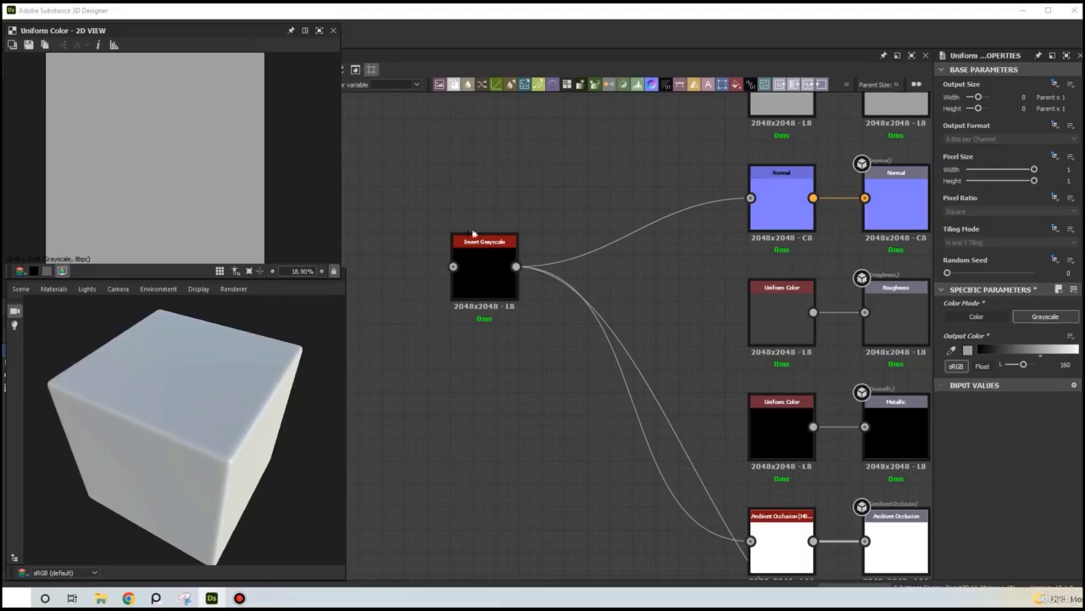
# - Add a Tile Sampler node in front of the Invert Grayscale node
pyautogui.scroll(-1, 477, 234)
pyautogui.moveTo(479, 235); pyautogui.dragTo(678, 230, button='middle')
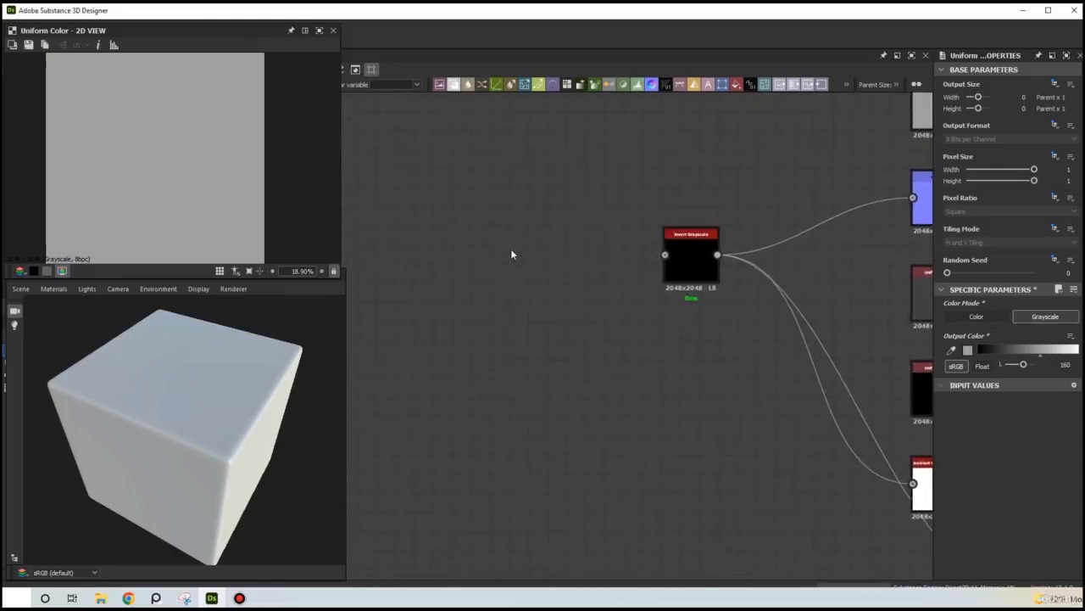
pyautogui.press('space')
pyautogui.write('tile')
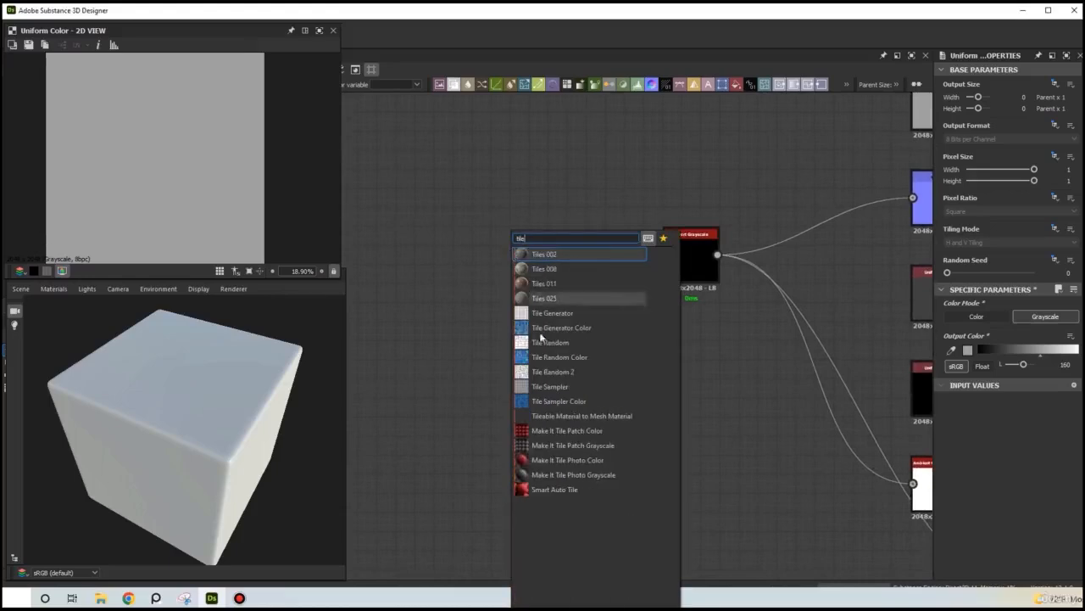
pyautogui.click(550, 386)
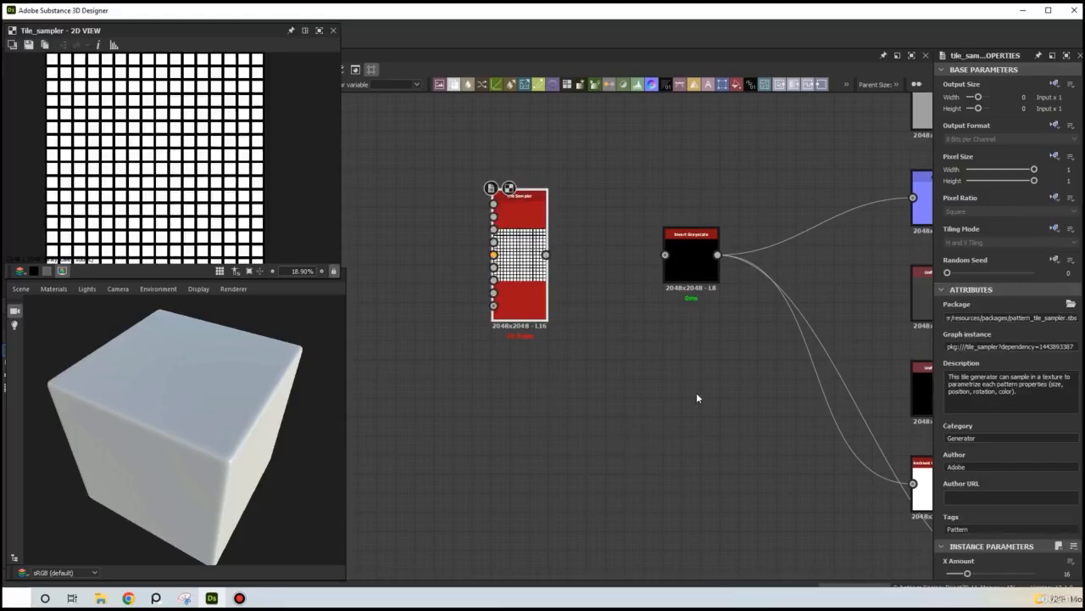
# - Set the Tile Sampler's X Amount and Y Amount to 13 and connect its output to the Invert Grayscale input
pyautogui.moveTo(934, 329); pyautogui.dragTo(909, 331)
pyautogui.scroll(-1, 973, 377)
pyautogui.scroll(-5, 972, 376)
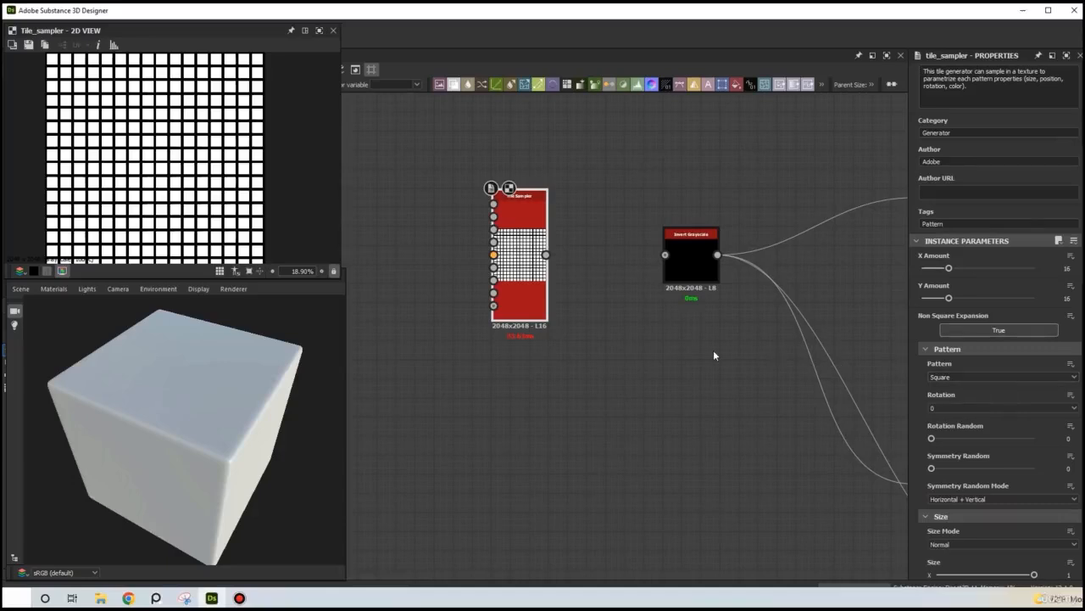
pyautogui.doubleClick(1066, 268)
pyautogui.write('13')
pyautogui.doubleClick(1066, 298)
pyautogui.write('13')
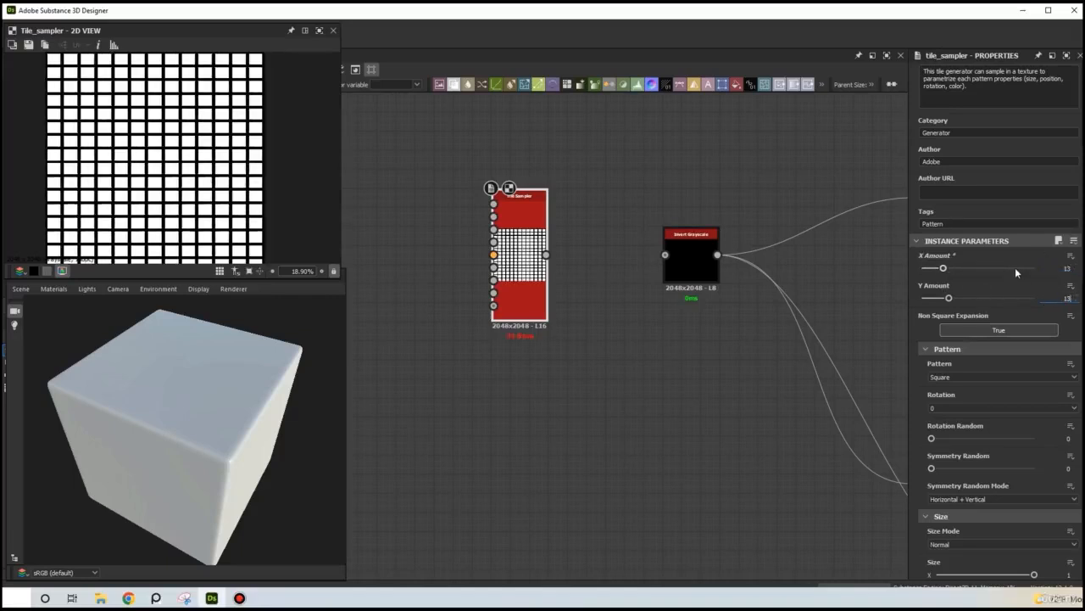
pyautogui.press('Return')
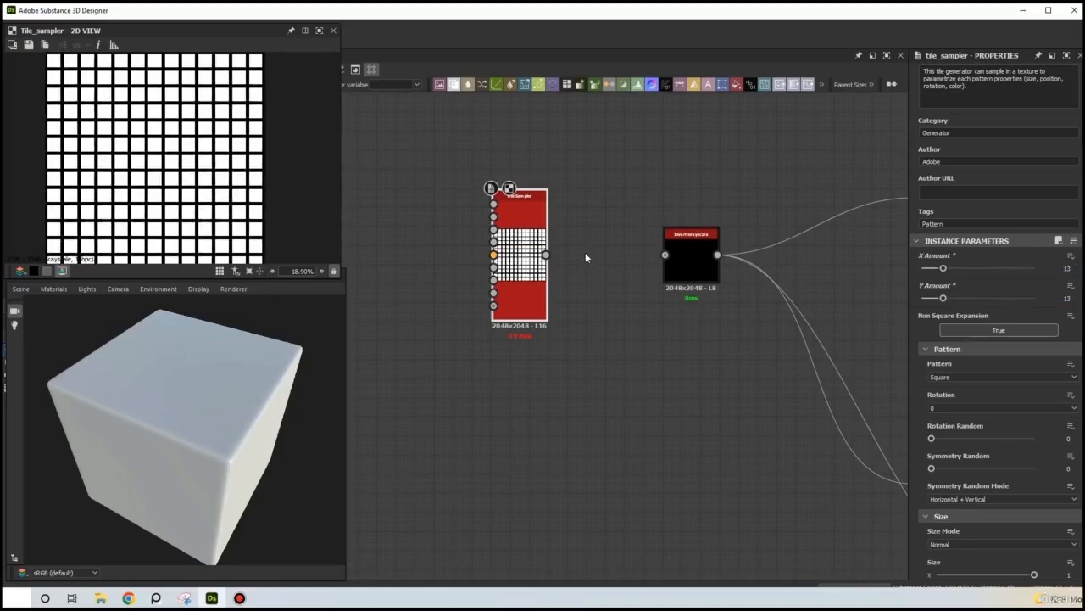
pyautogui.moveTo(546, 255); pyautogui.dragTo(666, 257)
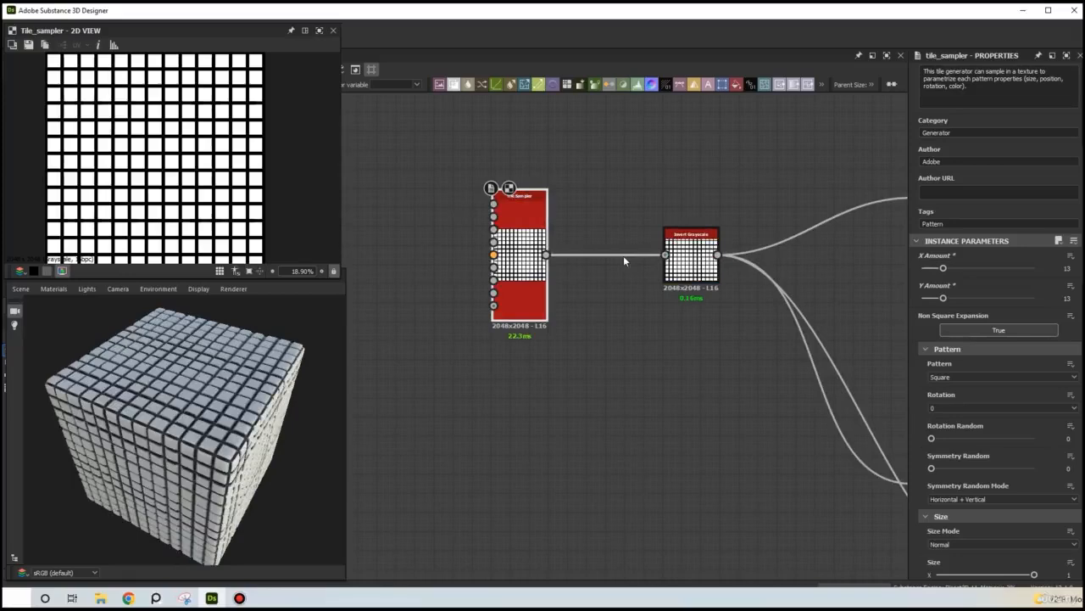
# - Change the 3D preview mesh to Plane (hi-res) and choose Tesselation + Displacement for its Adobe Standard Material
pyautogui.click(20, 289)
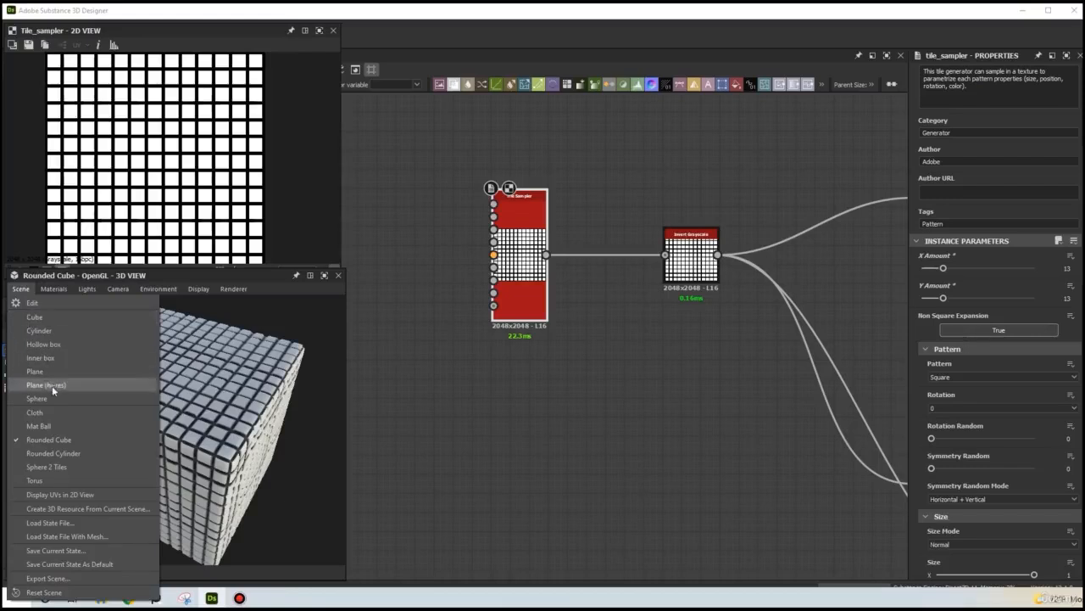
pyautogui.click(52, 385)
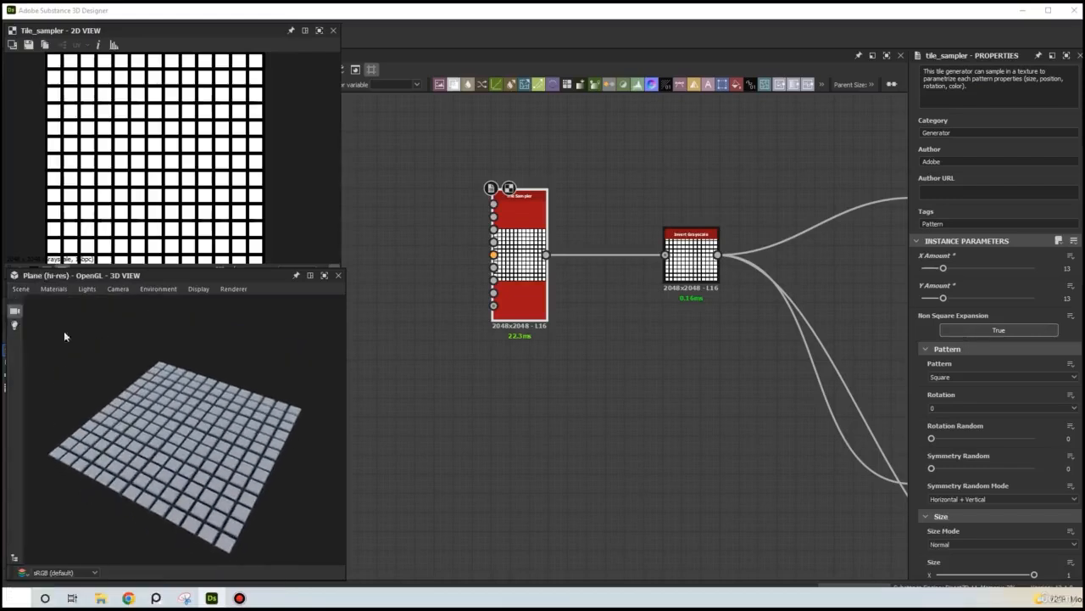
pyautogui.click(70, 293)
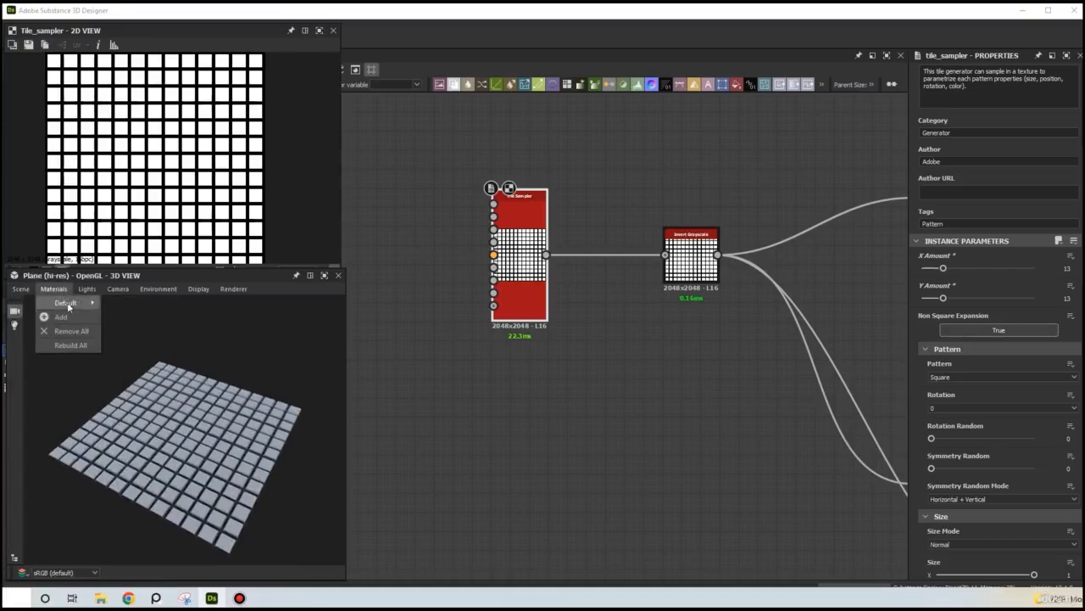
pyautogui.moveTo(70, 308)
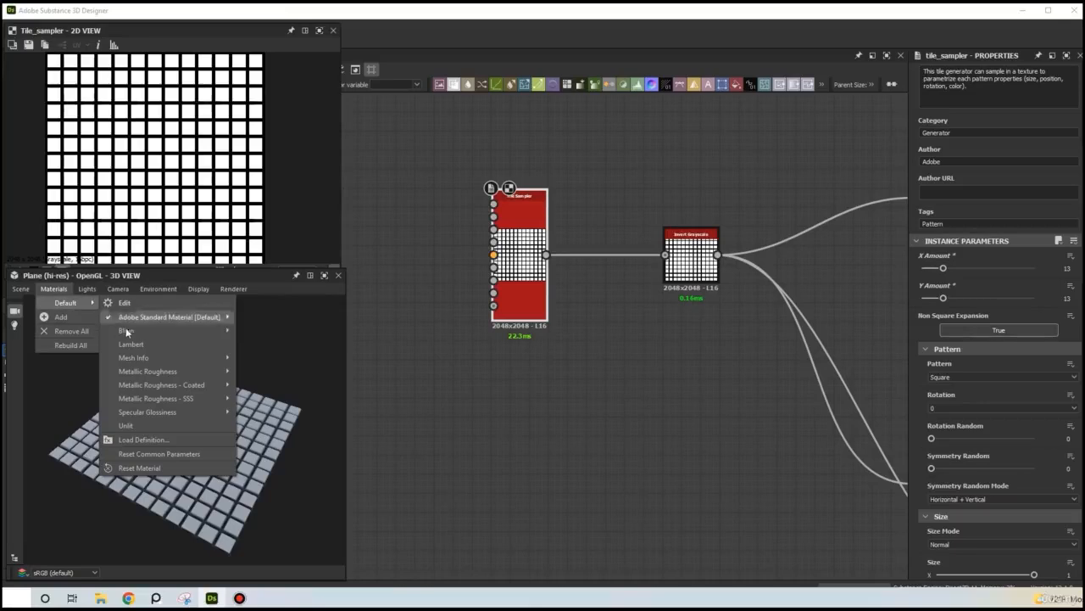
pyautogui.moveTo(177, 318)
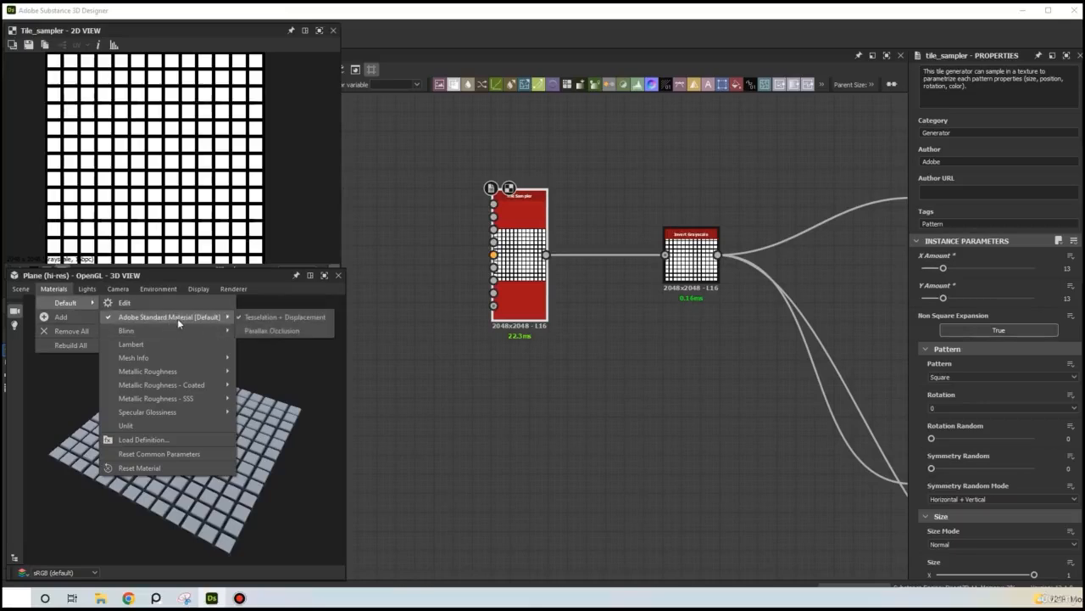
pyautogui.click(273, 319)
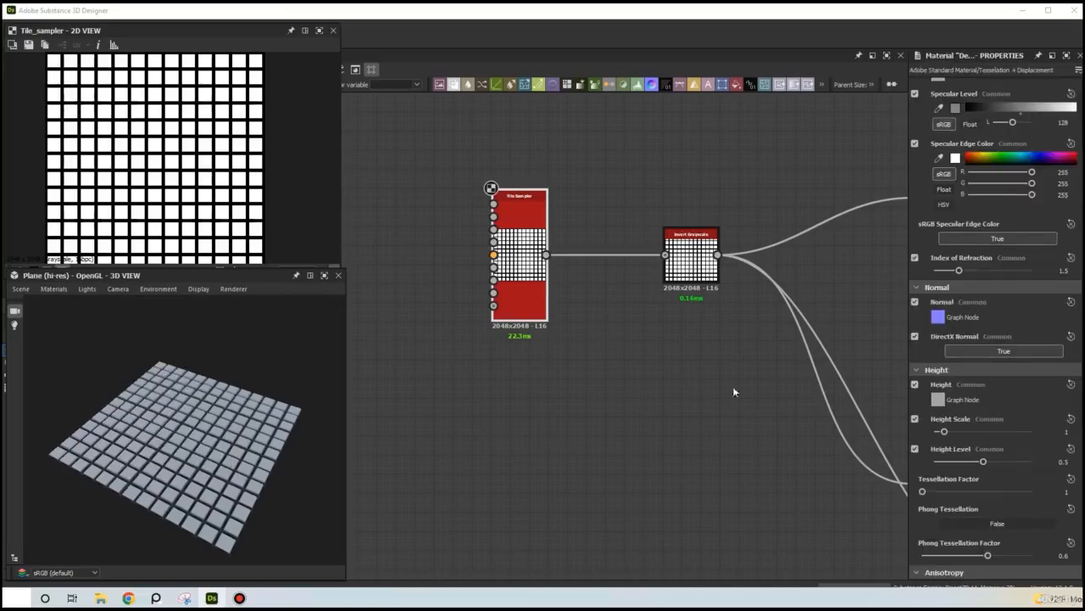
# - Set the material's Height Scale to 3 and Tessellation Factor to 16, and inspect the displaced plane up close
pyautogui.scroll(-2, 1013, 398)
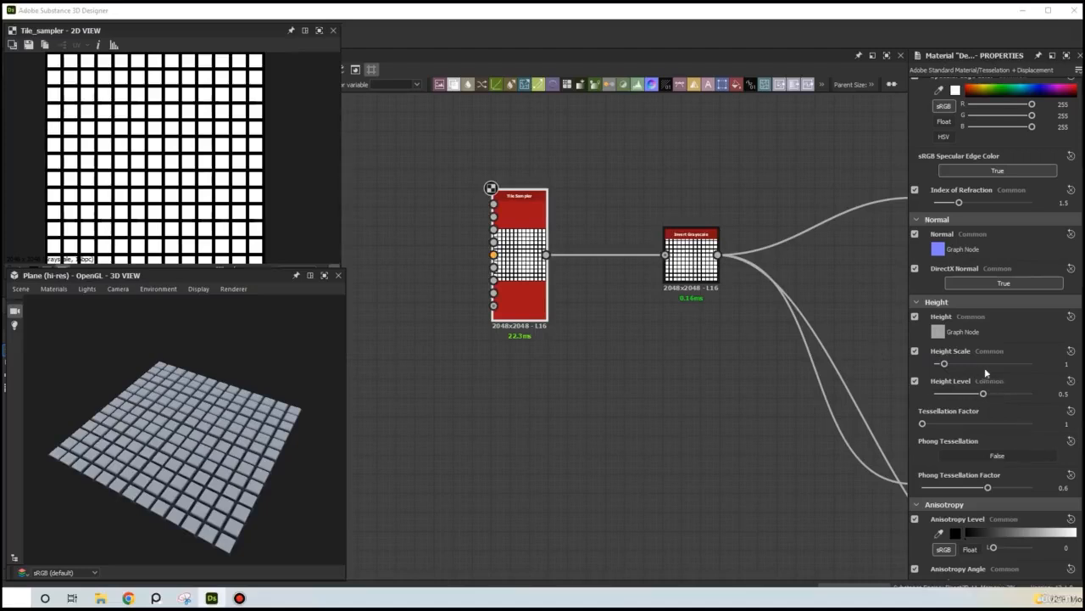
pyautogui.click(1054, 367)
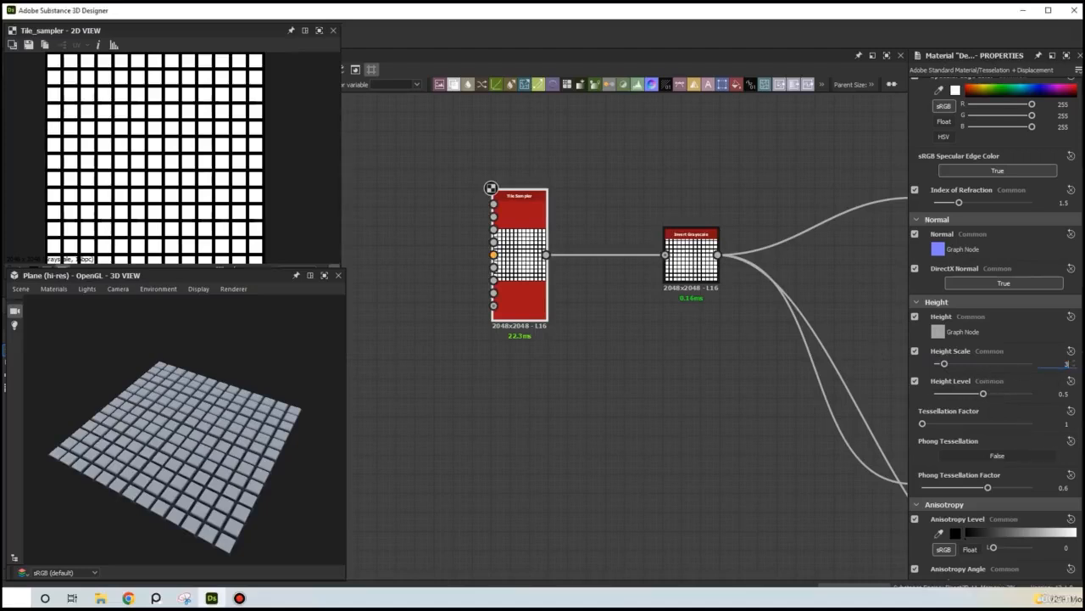
pyautogui.write('3')
pyautogui.press('Return')
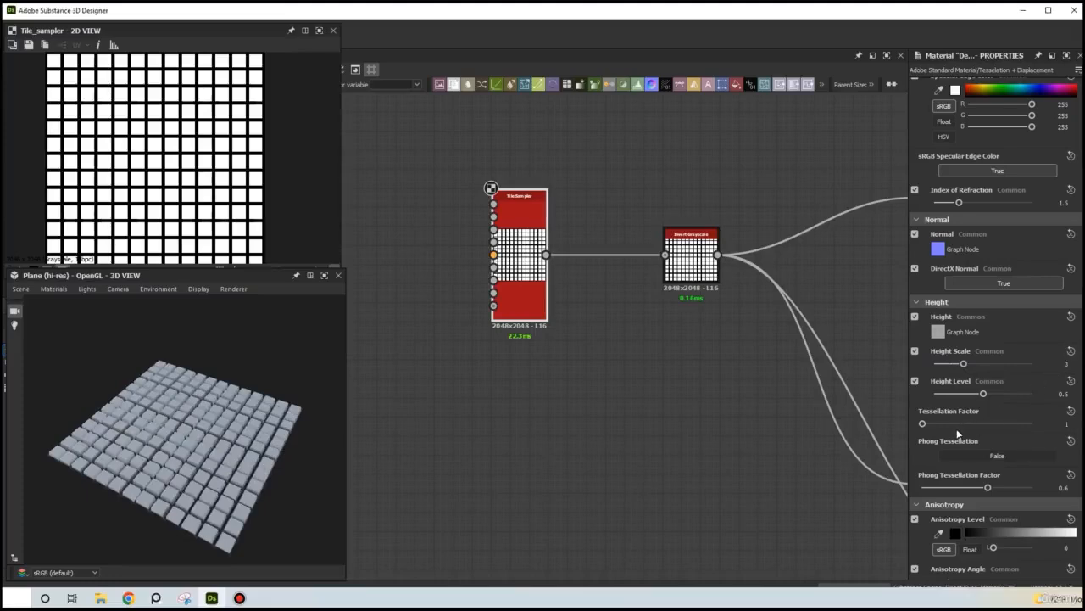
pyautogui.moveTo(956, 423); pyautogui.dragTo(1035, 423)
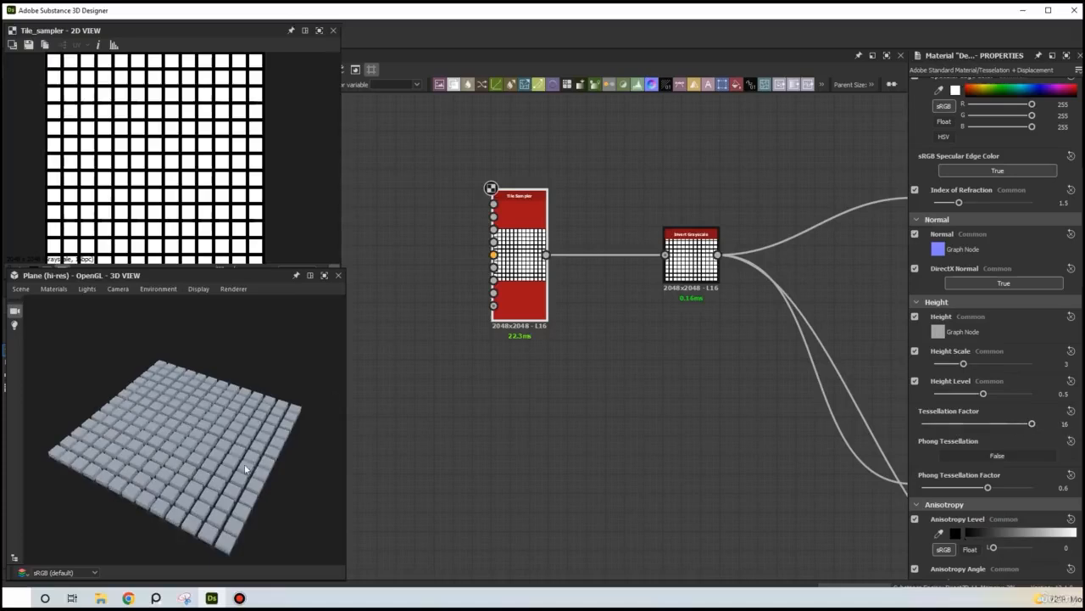
pyautogui.click(202, 487)
pyautogui.moveTo(202, 489); pyautogui.dragTo(189, 414)
pyautogui.moveTo(188, 417); pyautogui.dragTo(183, 413)
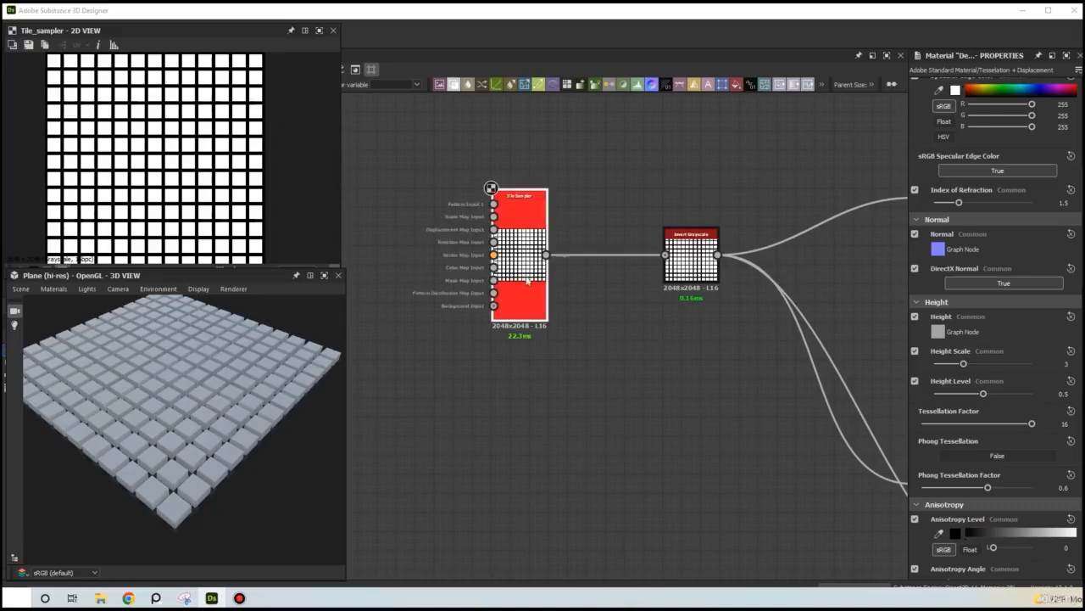
# - Set the Tile Sampler's Scale to 0.985 and check the narrower tile gaps on the 3D plane under changed lighting
pyautogui.click(519, 221)
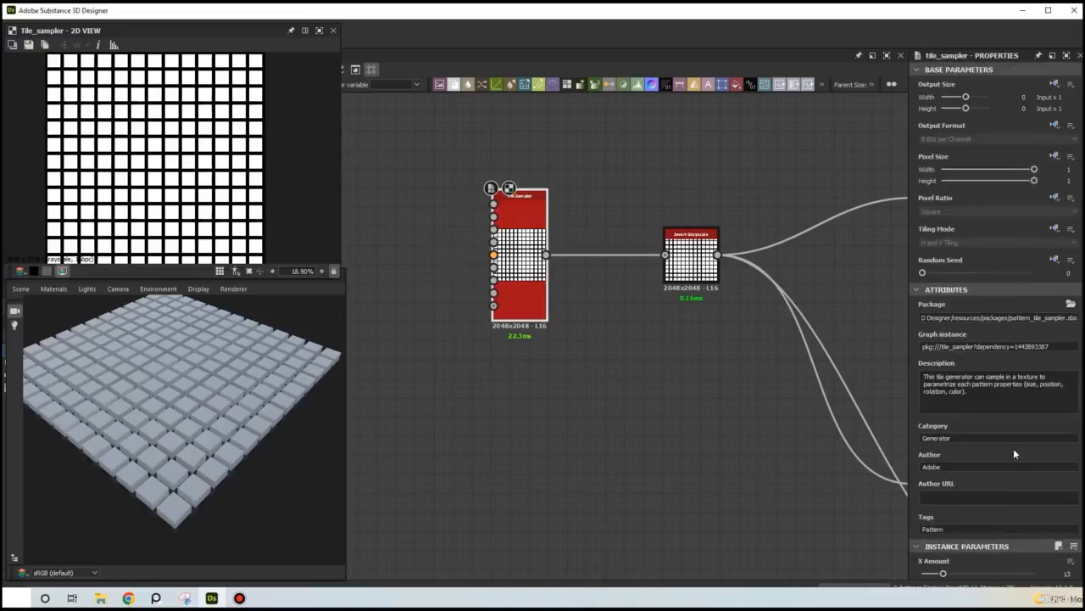
pyautogui.scroll(-10, 1014, 453)
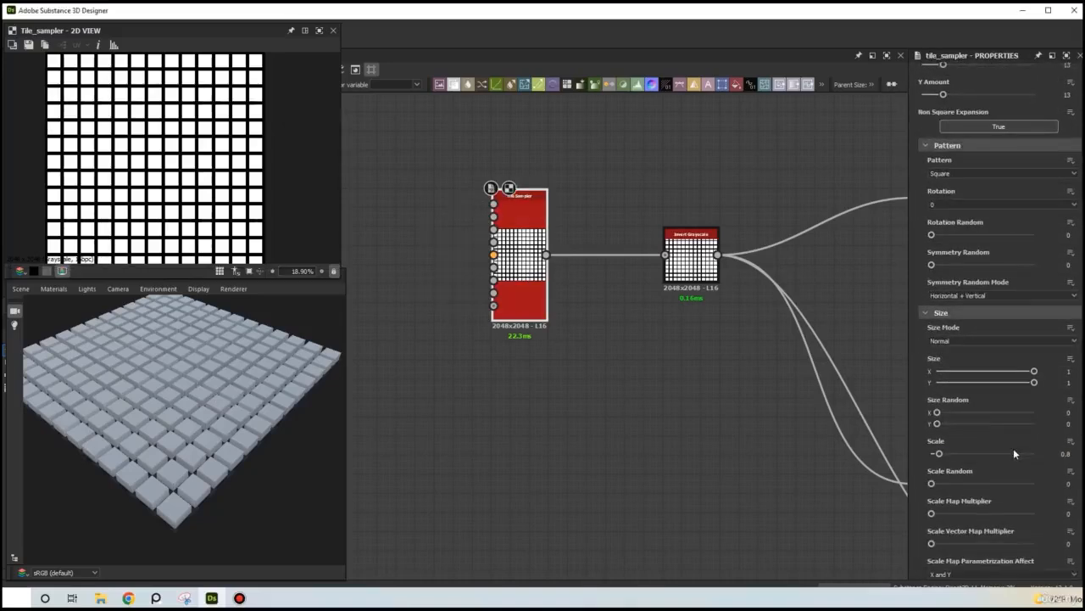
pyautogui.doubleClick(1063, 455)
pyautogui.write('0.985')
pyautogui.press('Return')
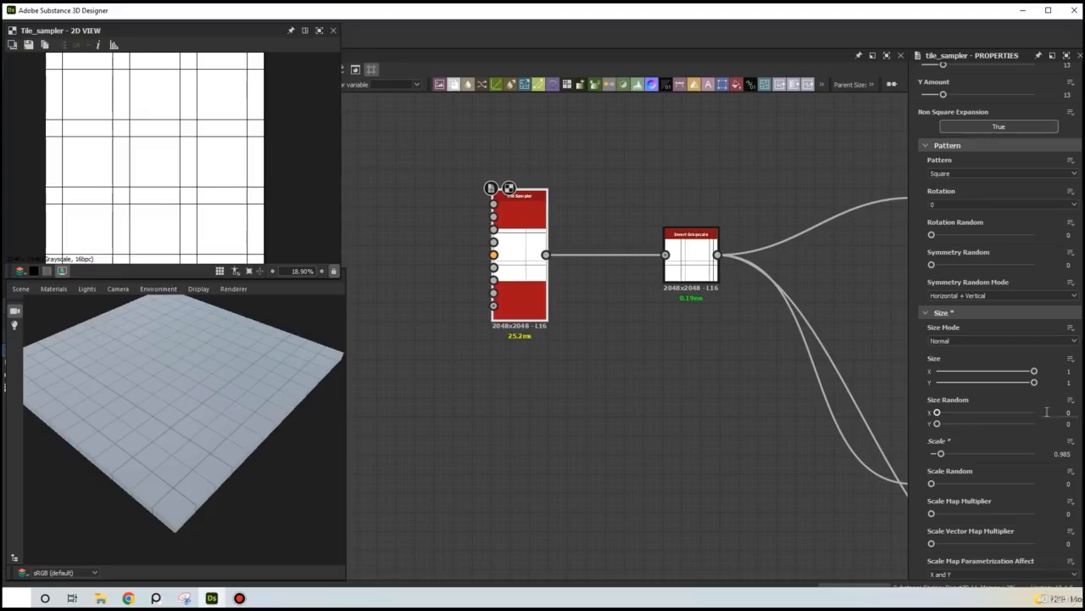
pyautogui.moveTo(227, 445); pyautogui.dragTo(201, 411)
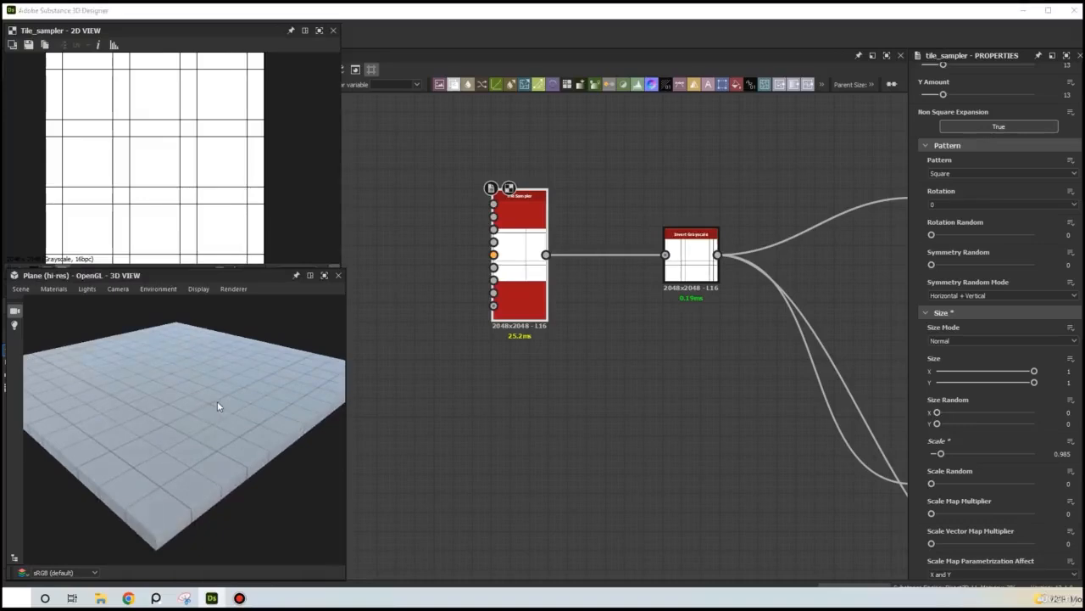
pyautogui.moveTo(220, 402); pyautogui.dragTo(262, 395)
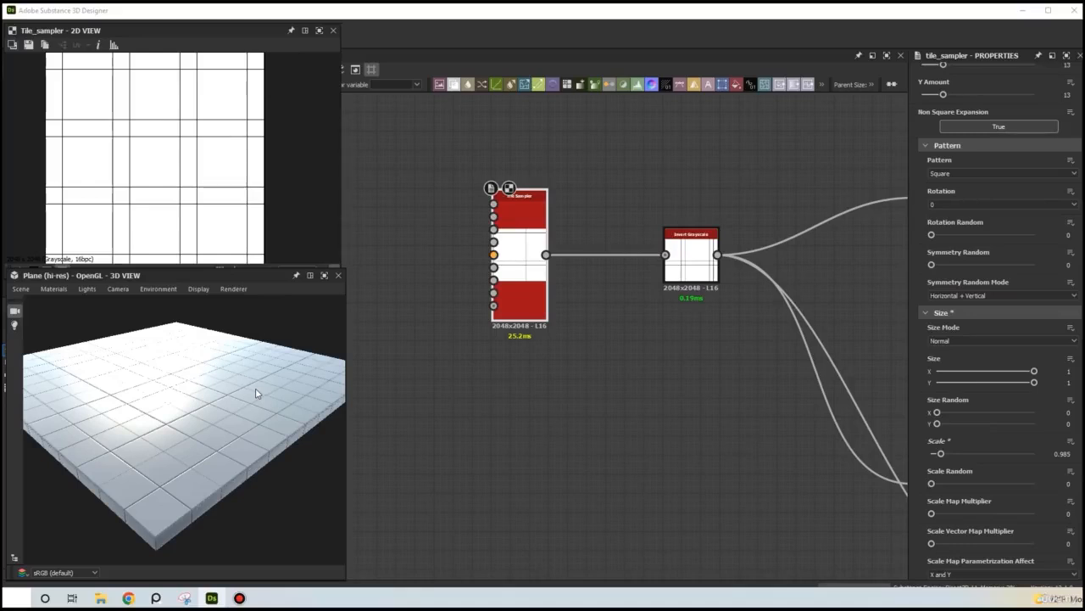
# - Move the Tile Sampler farther from the Invert Grayscale node and add a Cells 3 node in the space between them
pyautogui.scroll(-1, 571, 342)
pyautogui.moveTo(509, 276); pyautogui.dragTo(731, 273, button='middle')
pyautogui.moveTo(757, 271); pyautogui.dragTo(404, 268)
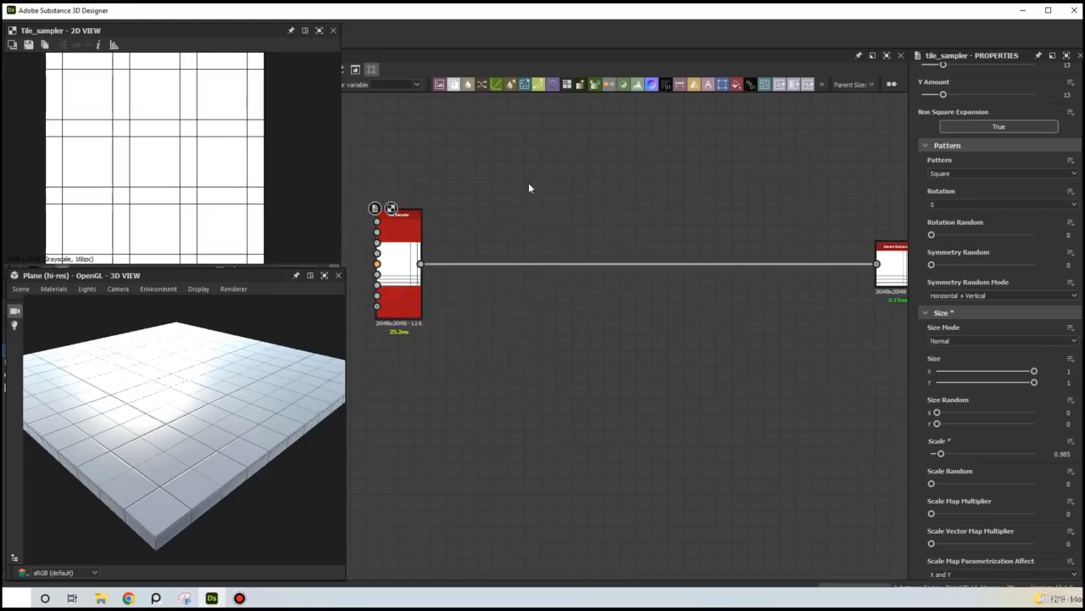
pyautogui.press('space')
pyautogui.write('cell')
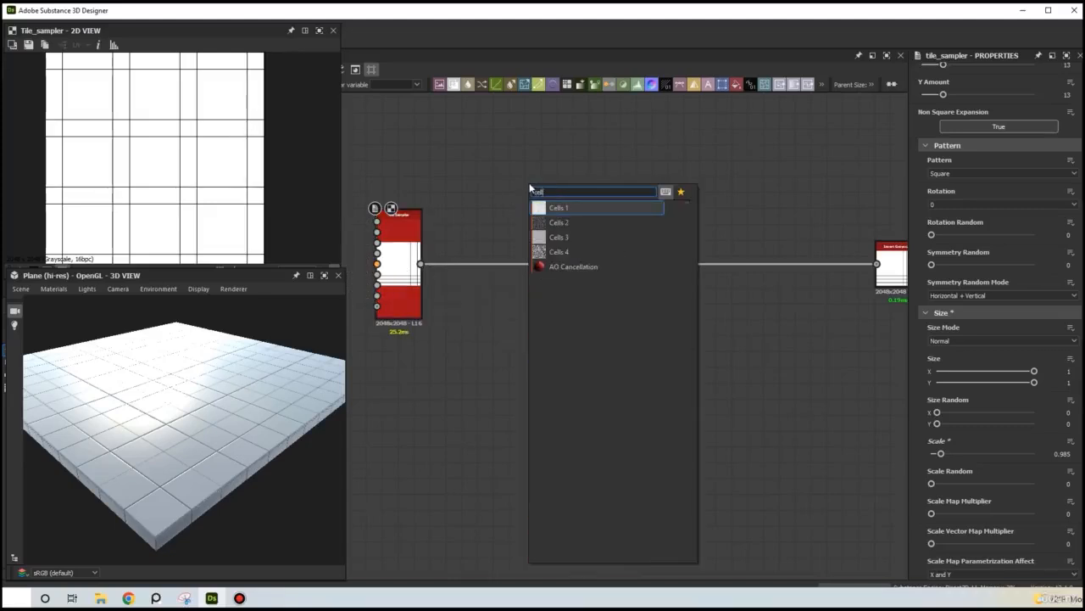
pyautogui.click(562, 238)
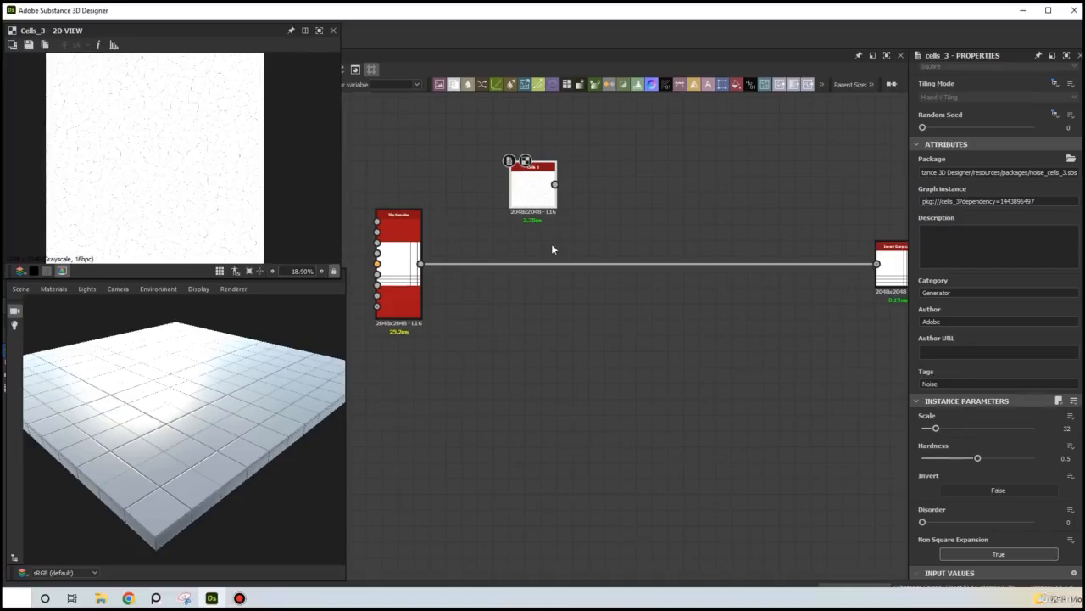
pyautogui.scroll(4, 145, 209)
pyautogui.scroll(2, 192, 207)
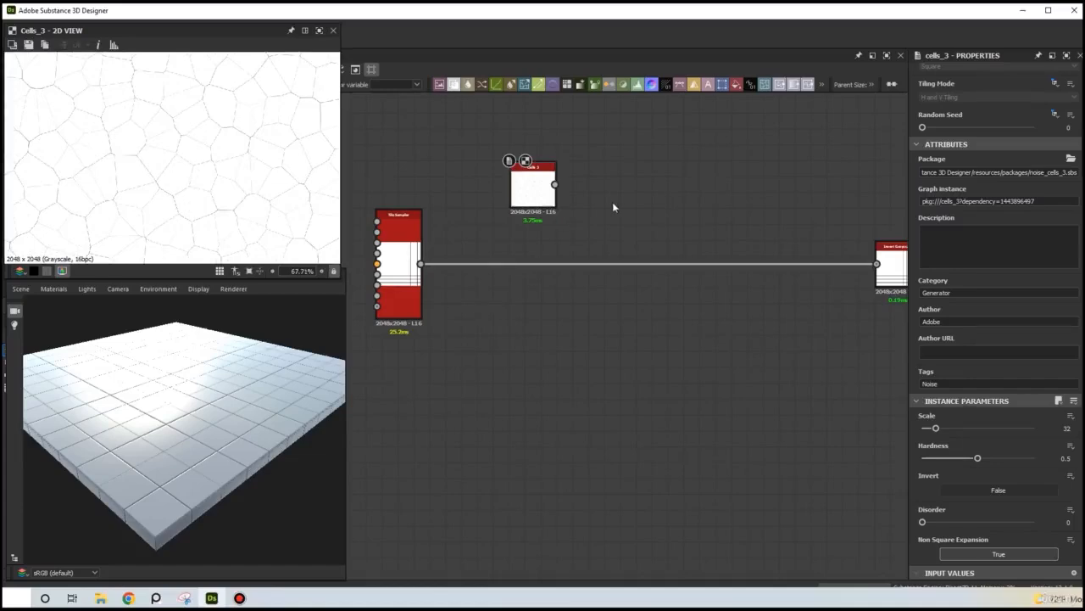
# - Add a Blend node beside Cells 3 and connect the Cells 3 output to its Foreground input
pyautogui.press('space')
pyautogui.write('bled')
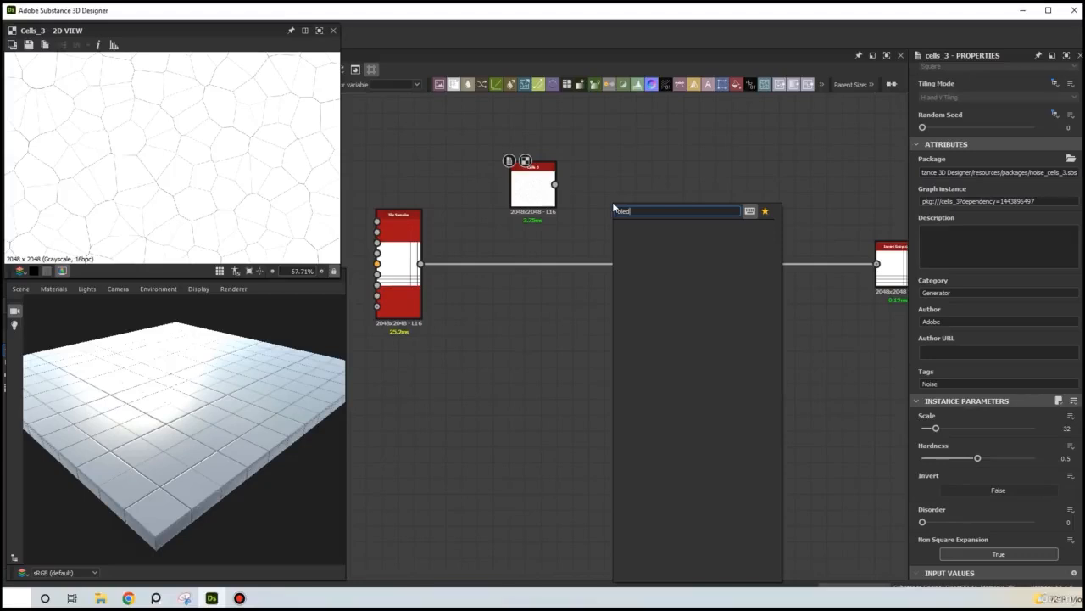
pyautogui.press('BackSpace')
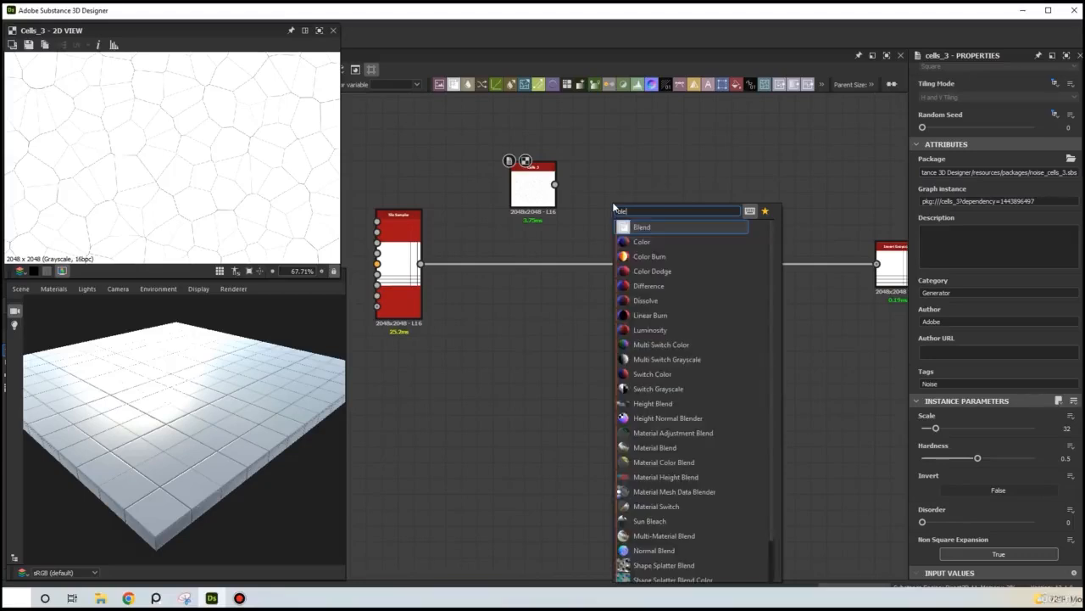
pyautogui.click(652, 229)
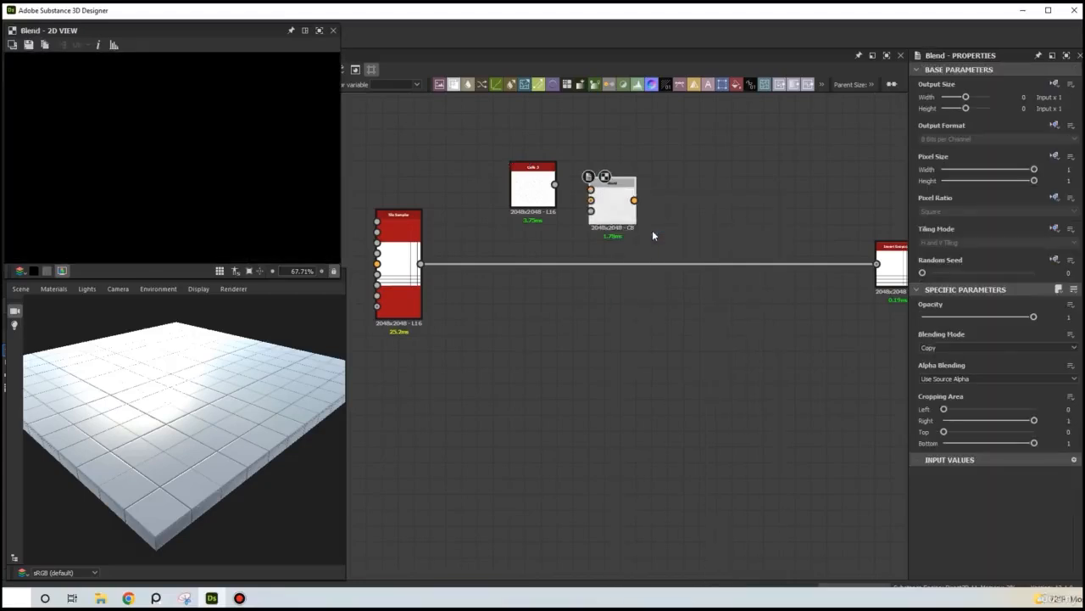
pyautogui.scroll(3, 513, 221)
pyautogui.moveTo(513, 227); pyautogui.dragTo(574, 240, button='middle')
pyautogui.moveTo(650, 169); pyautogui.dragTo(717, 180)
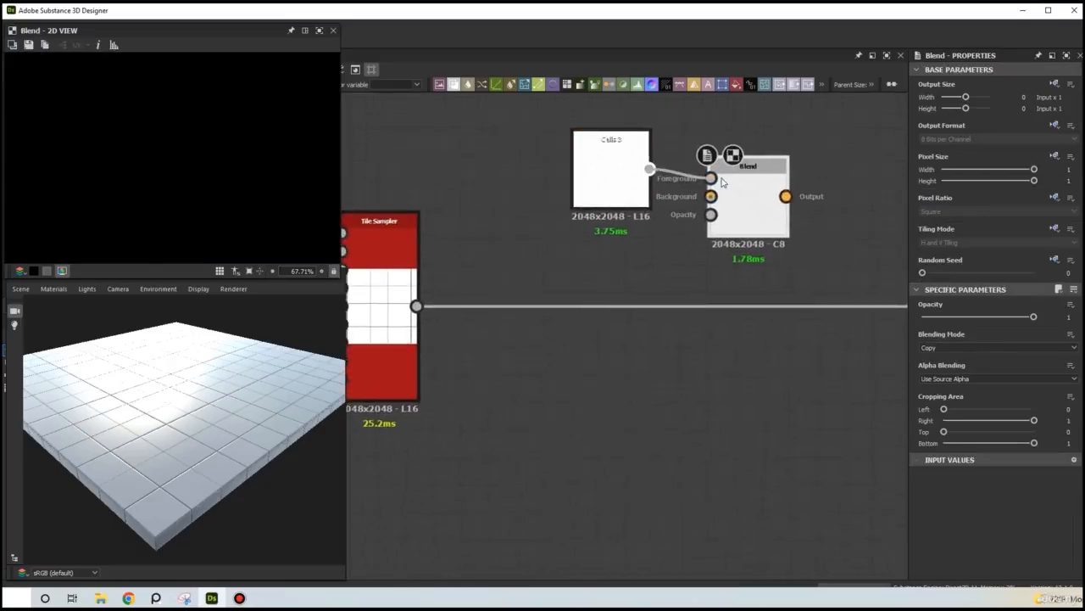
pyautogui.moveTo(751, 203); pyautogui.dragTo(790, 230)
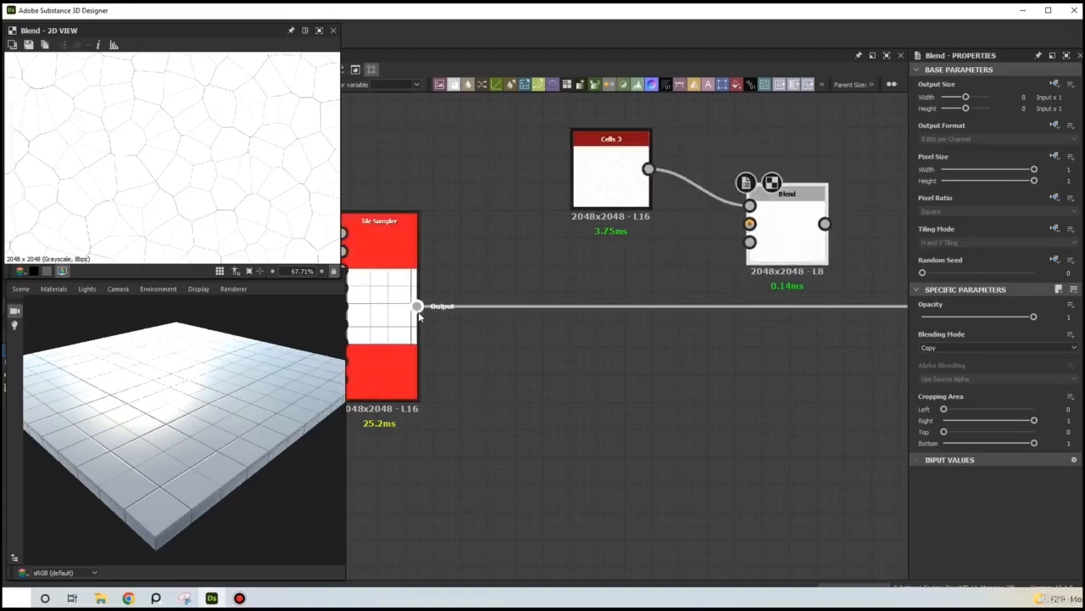
# - Connect the Tile Sampler to the Blend's Background input and transfer its link to Invert Grayscale onto the Blend output
pyautogui.moveTo(416, 307); pyautogui.dragTo(769, 224)
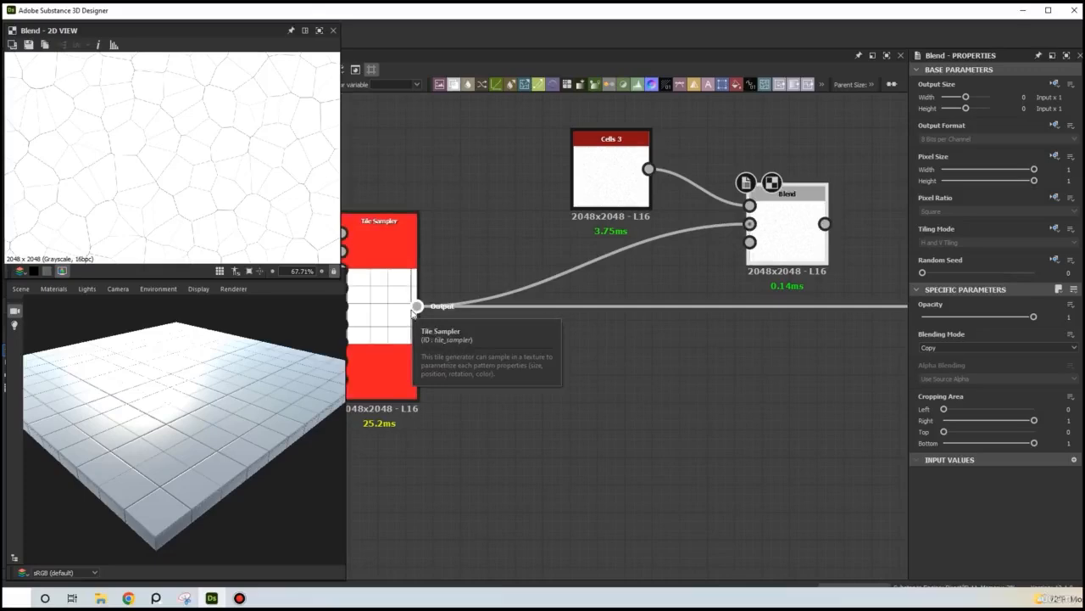
pyautogui.keyDown('shift'); pyautogui.moveTo(420, 307); pyautogui.dragTo(824, 224); pyautogui.keyUp('shift')
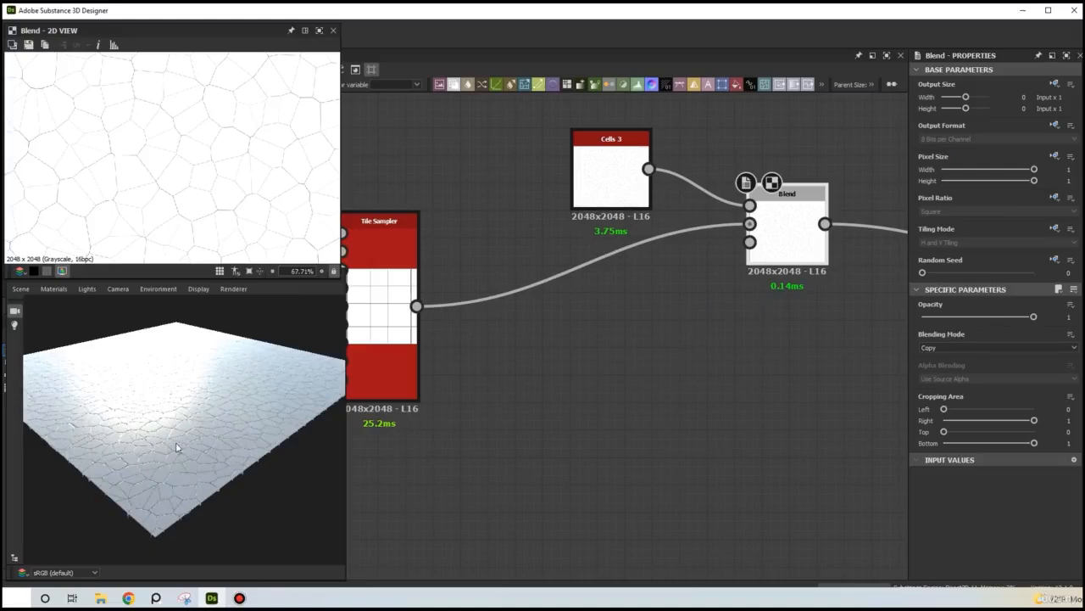
pyautogui.moveTo(218, 422)
pyautogui.mouseDown()
pyautogui.moveTo(198, 458)
pyautogui.moveTo(212, 428)
pyautogui.mouseUp()
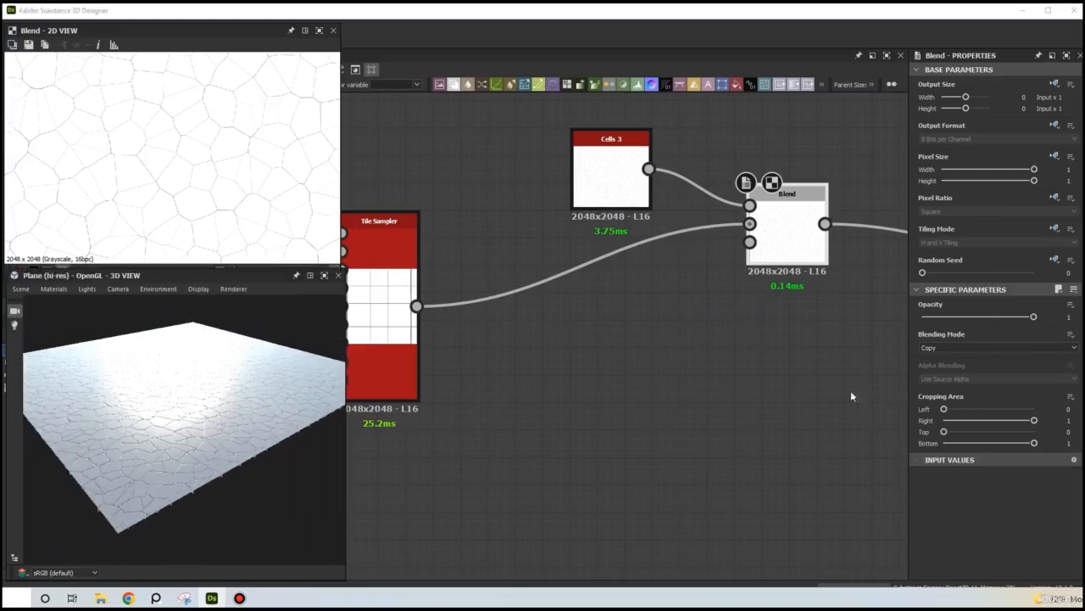
# - Set the Blend node's blending mode to Min (Darken) and inspect the combined tiles and cracks in the 2D and 3D views
pyautogui.click(950, 348)
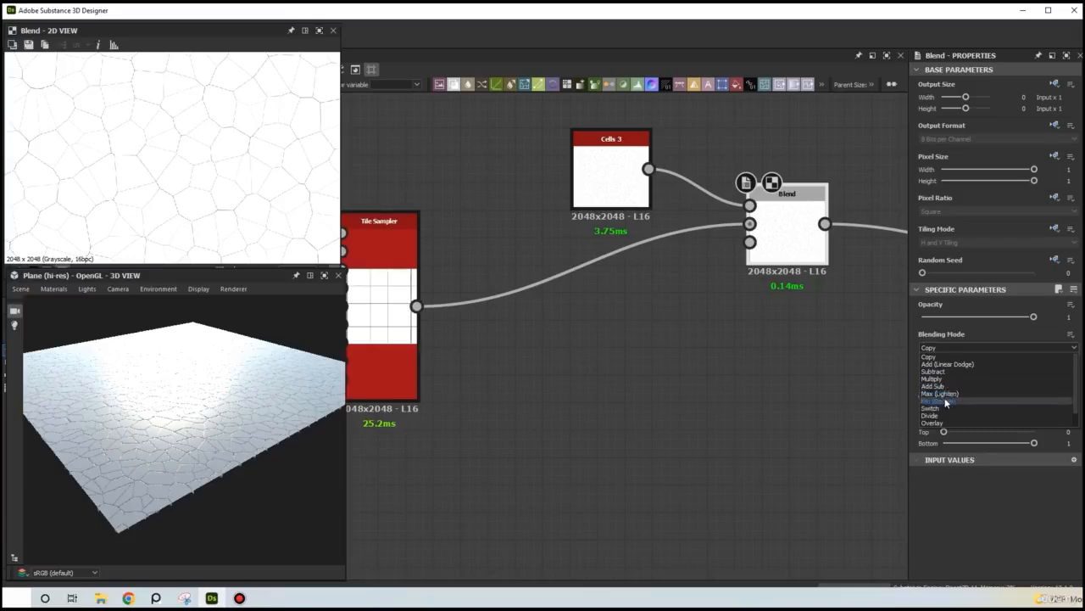
pyautogui.click(948, 400)
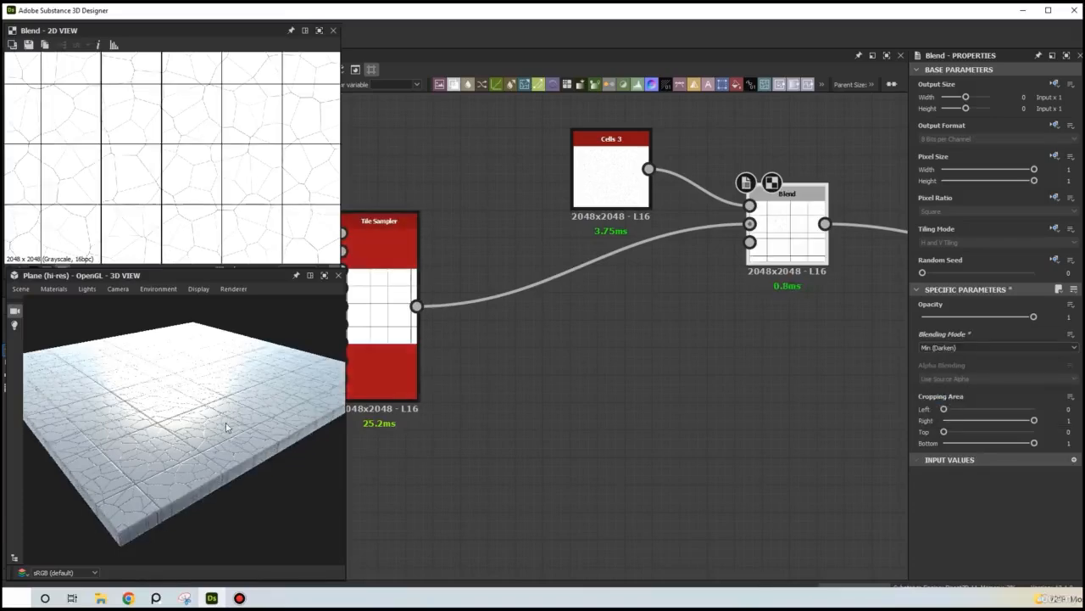
pyautogui.moveTo(226, 426); pyautogui.dragTo(292, 431)
pyautogui.scroll(3, 208, 431)
pyautogui.scroll(3, 215, 437)
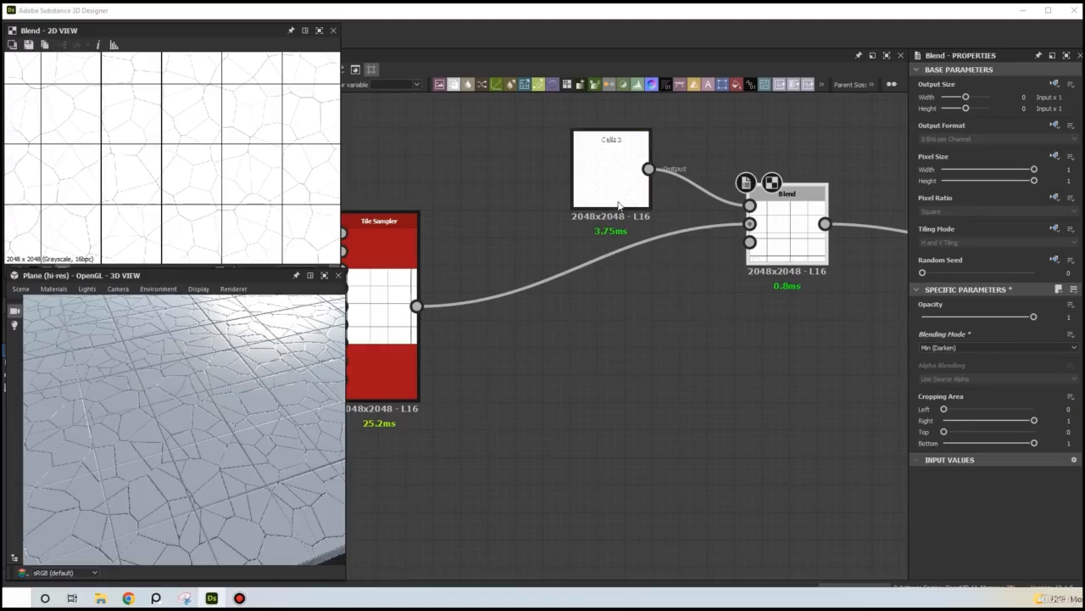
pyautogui.scroll(6, 235, 194)
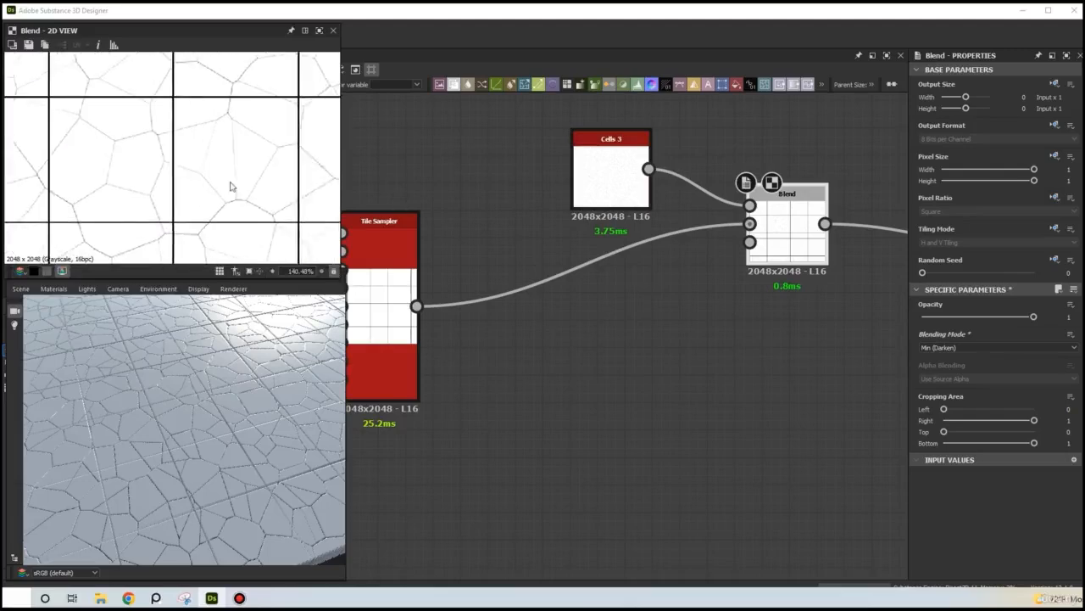
pyautogui.scroll(-5, 218, 213)
pyautogui.scroll(5, 269, 453)
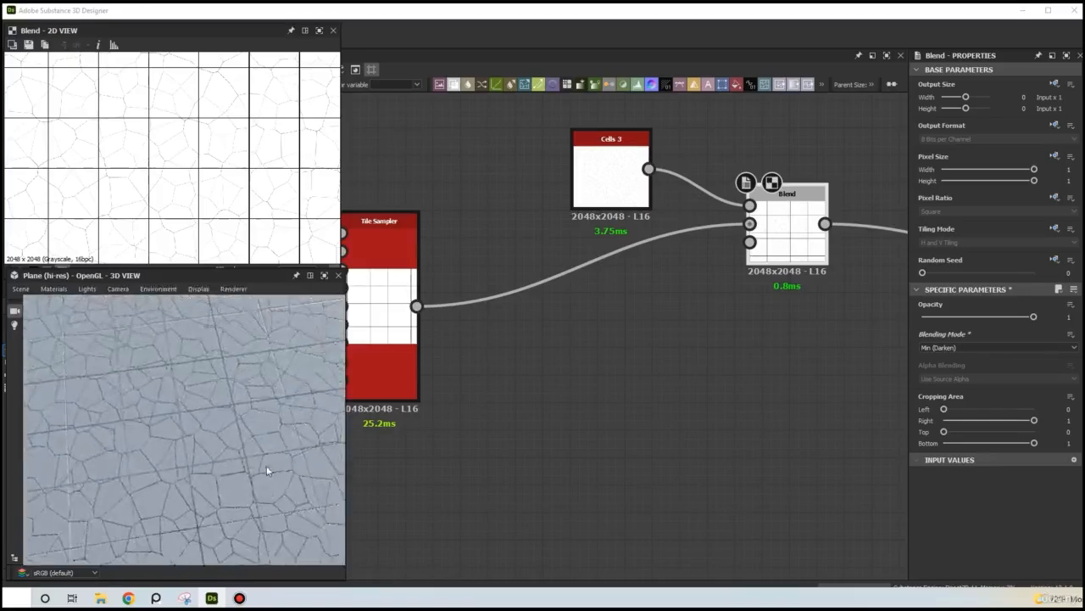
pyautogui.moveTo(266, 464); pyautogui.dragTo(290, 414)
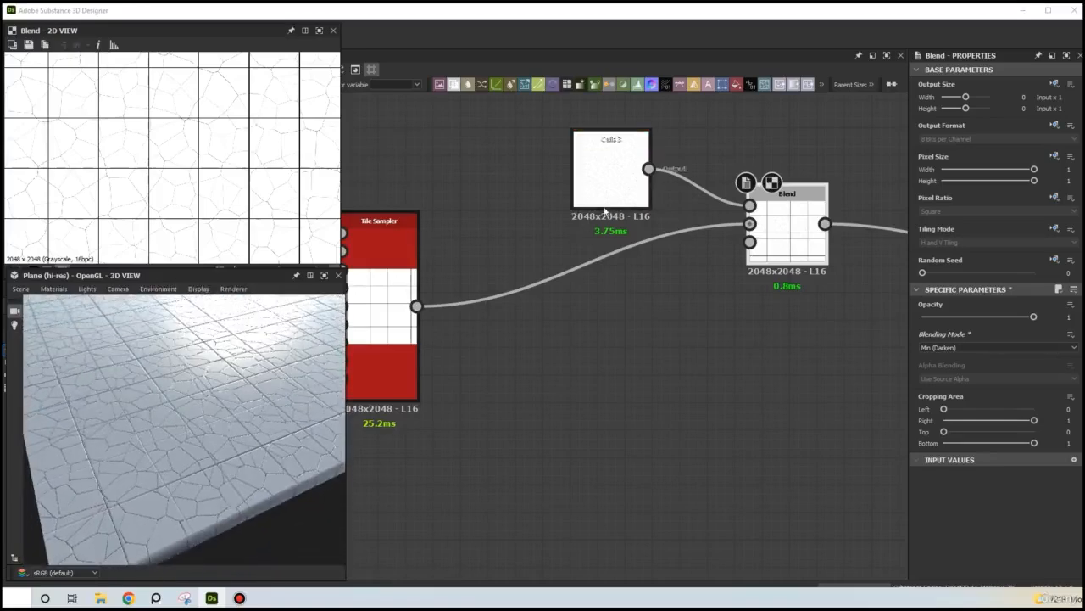
pyautogui.scroll(2, 191, 215)
pyautogui.scroll(2, 191, 216)
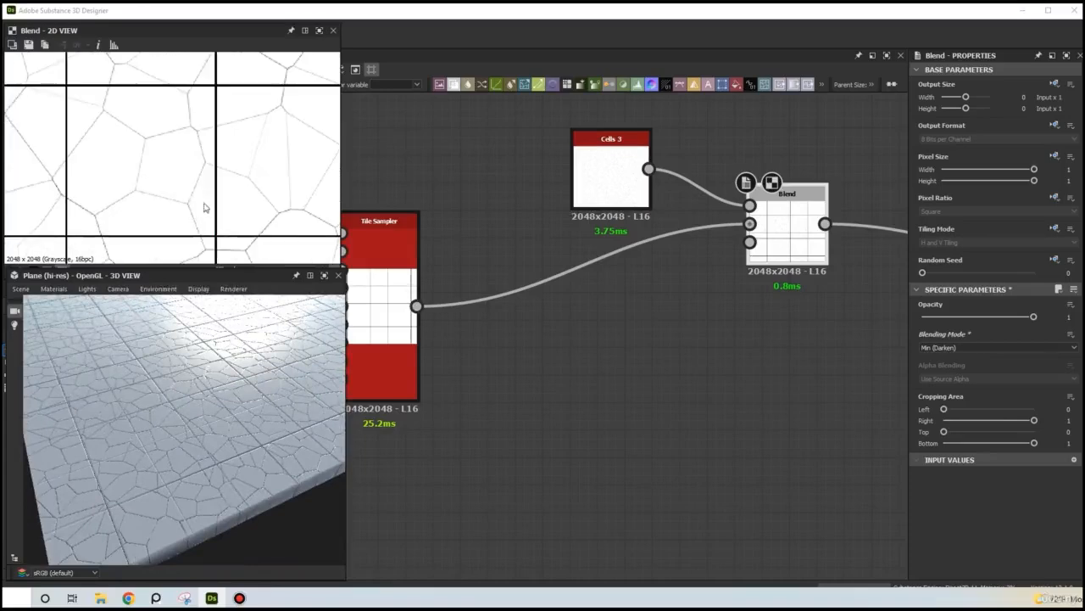
# - Set the Cells 3 node's Hardness to 1 and Scale to 3
pyautogui.click(618, 191)
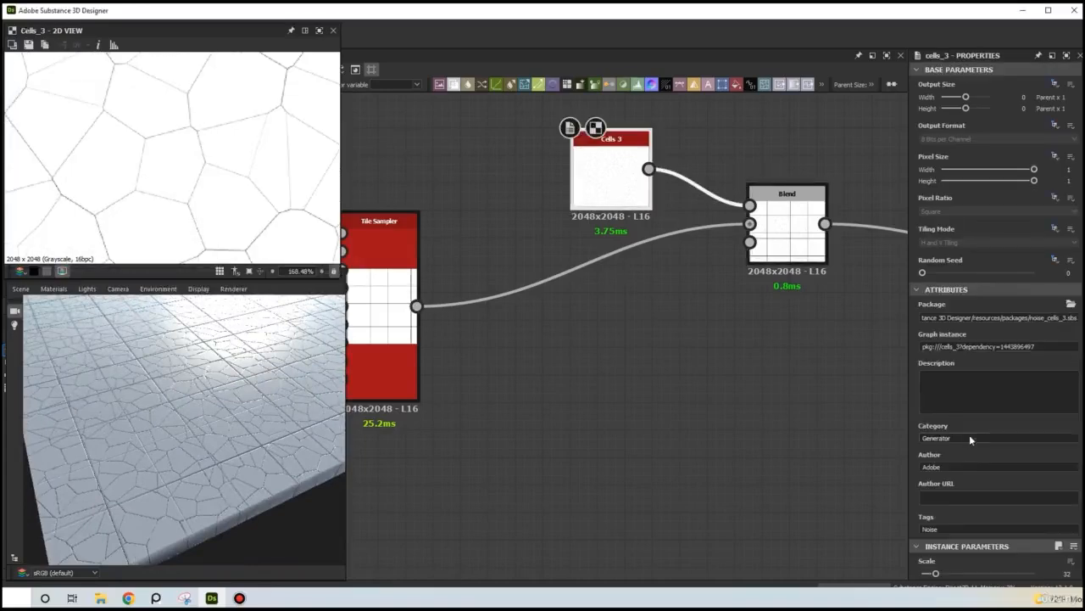
pyautogui.scroll(-3, 978, 447)
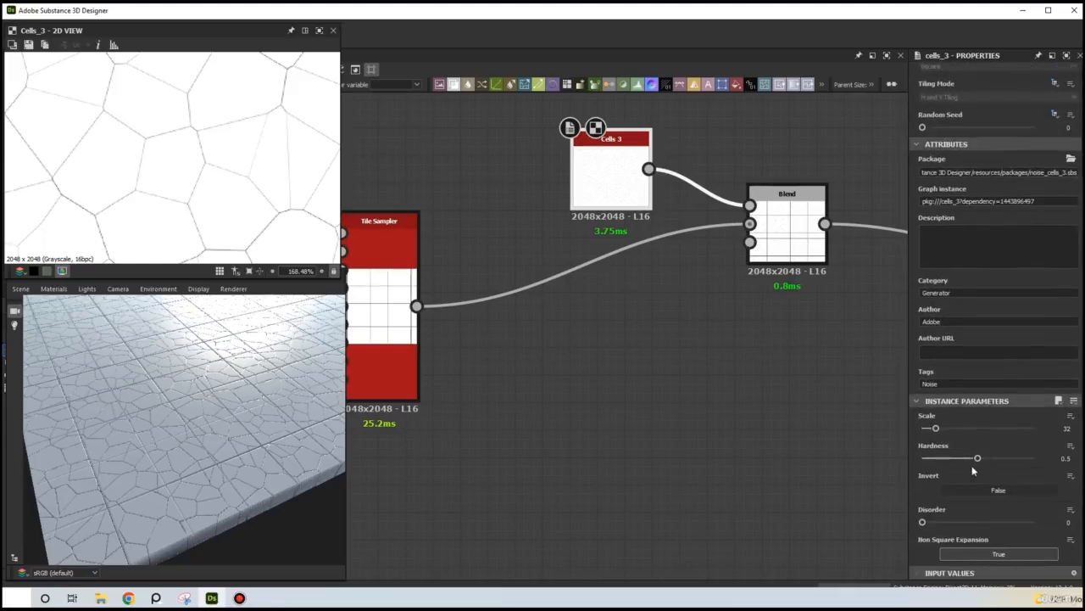
pyautogui.moveTo(979, 459); pyautogui.dragTo(1052, 466)
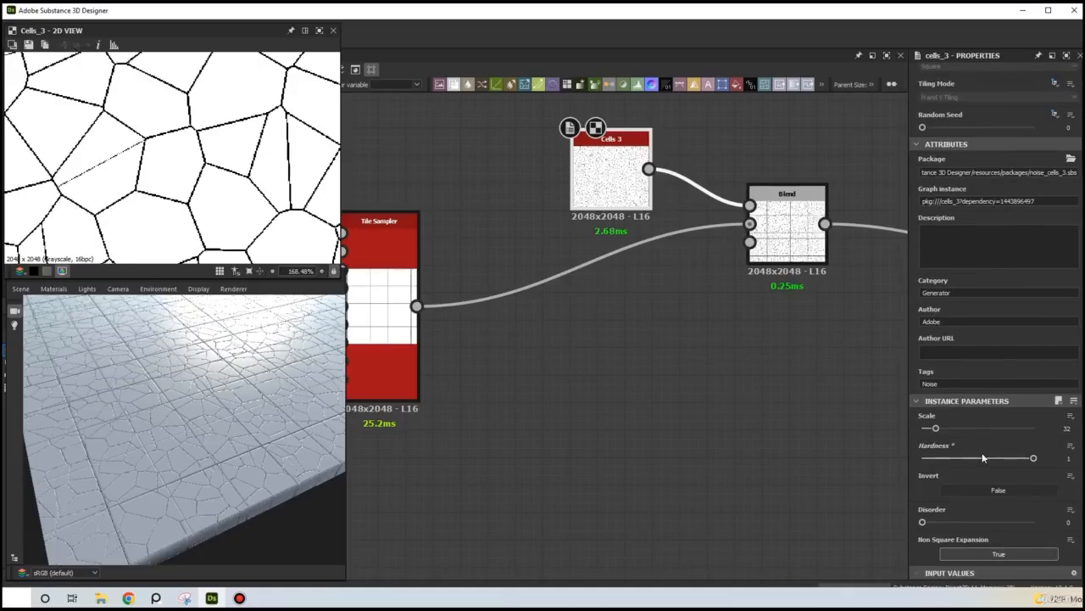
pyautogui.doubleClick(1066, 429)
pyautogui.write('3')
pyautogui.press('Return')
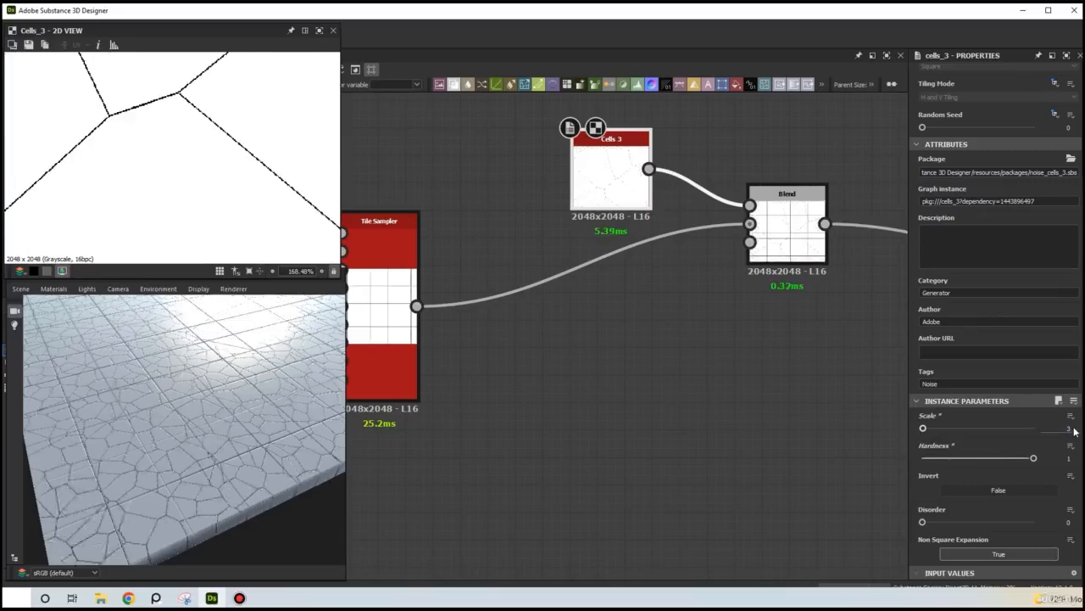
# - Examine the larger crack pattern on the 3D plane and the straightness of its lines in the 2D view
pyautogui.moveTo(287, 373); pyautogui.dragTo(264, 393)
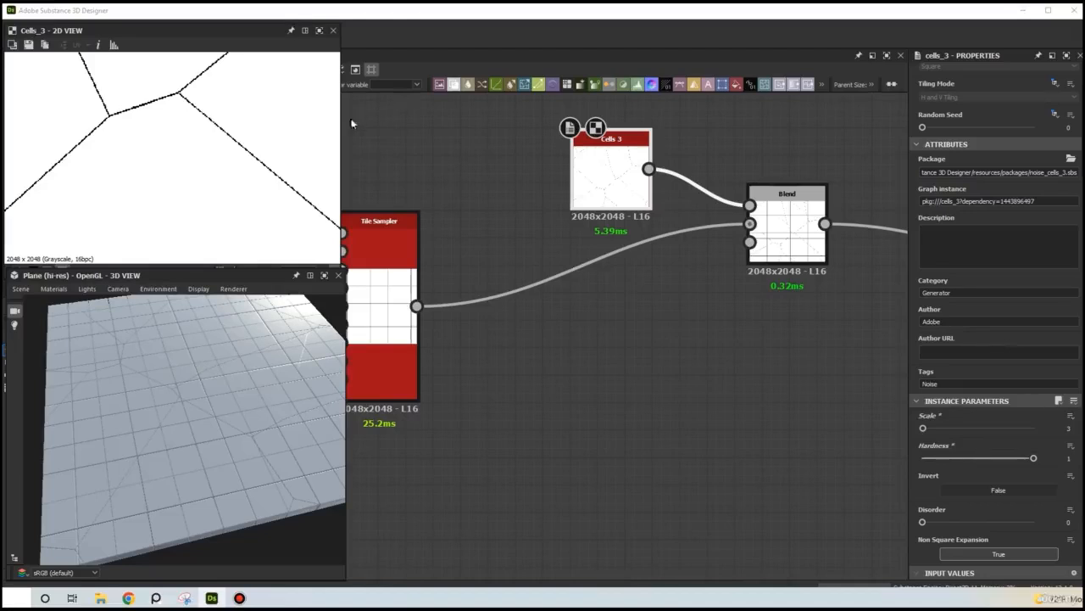
pyautogui.scroll(-1, 270, 130)
pyautogui.scroll(-3, 269, 126)
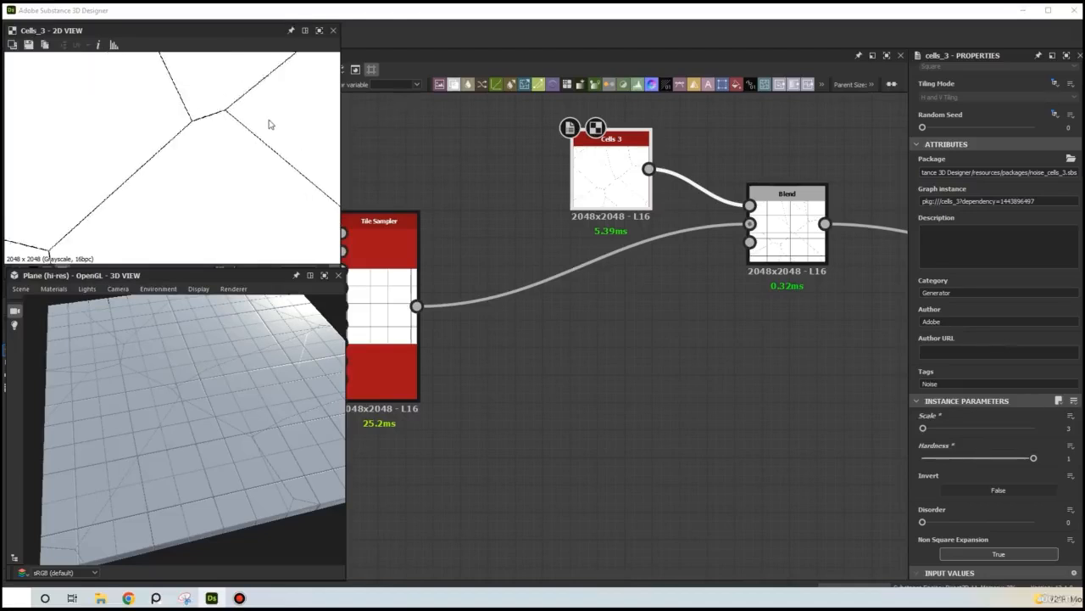
pyautogui.moveTo(272, 121); pyautogui.dragTo(234, 141, button='middle')
pyautogui.scroll(-4, 168, 214)
pyautogui.scroll(6, 234, 141)
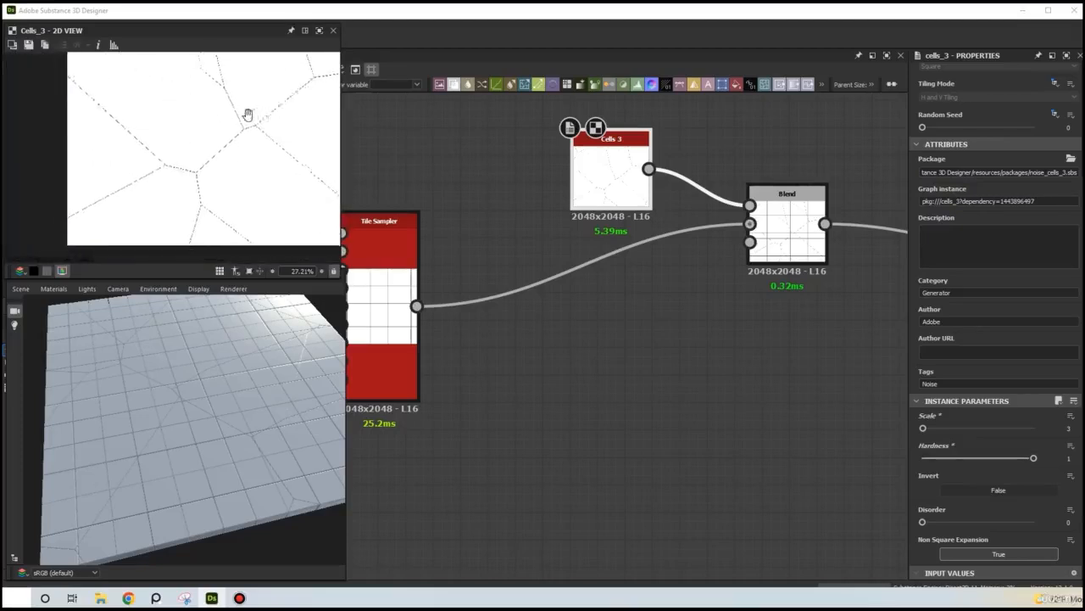
pyautogui.scroll(1, 203, 157)
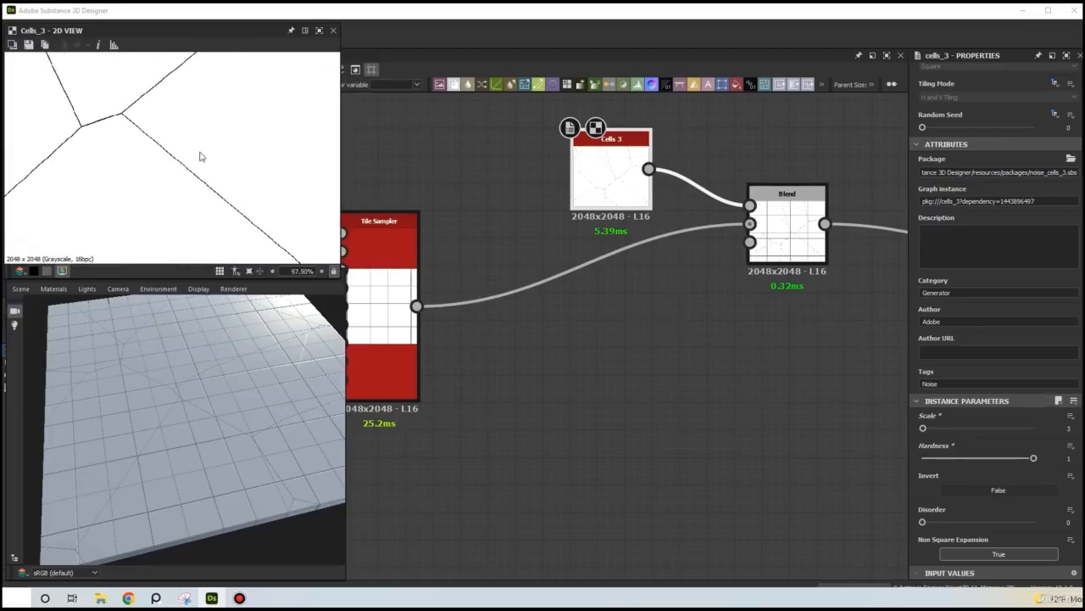
pyautogui.scroll(-3, 185, 157)
pyautogui.moveTo(144, 151); pyautogui.dragTo(243, 96, button='middle')
pyautogui.scroll(3, 172, 146)
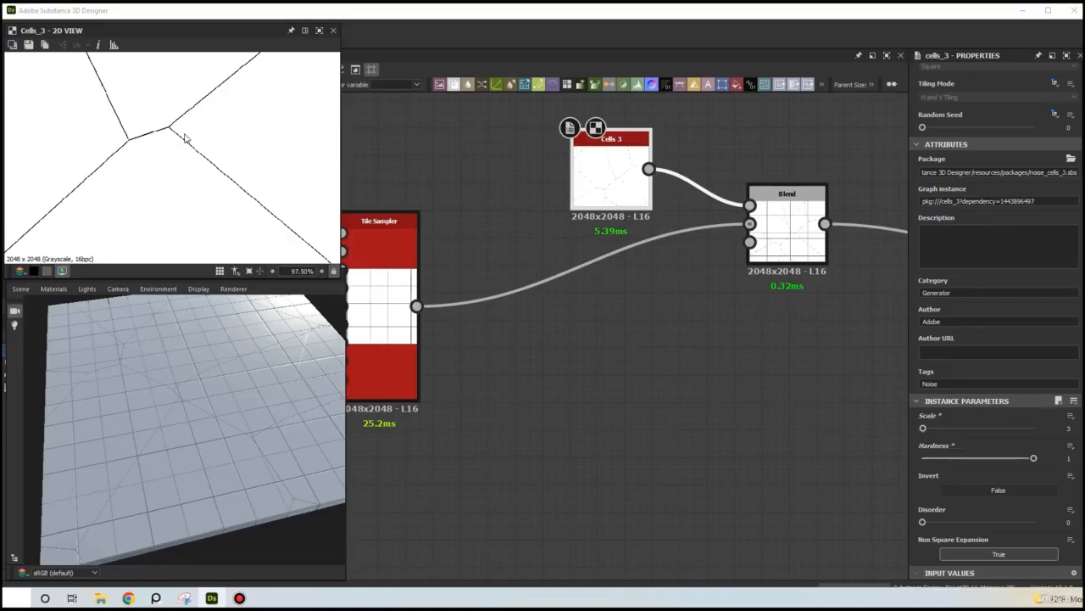
# - Move the Tile Sampler, Cells 3 and Blend nodes away from Invert Grayscale, and place Cells 3 well above the Tile Sampler
pyautogui.scroll(-8, 672, 300)
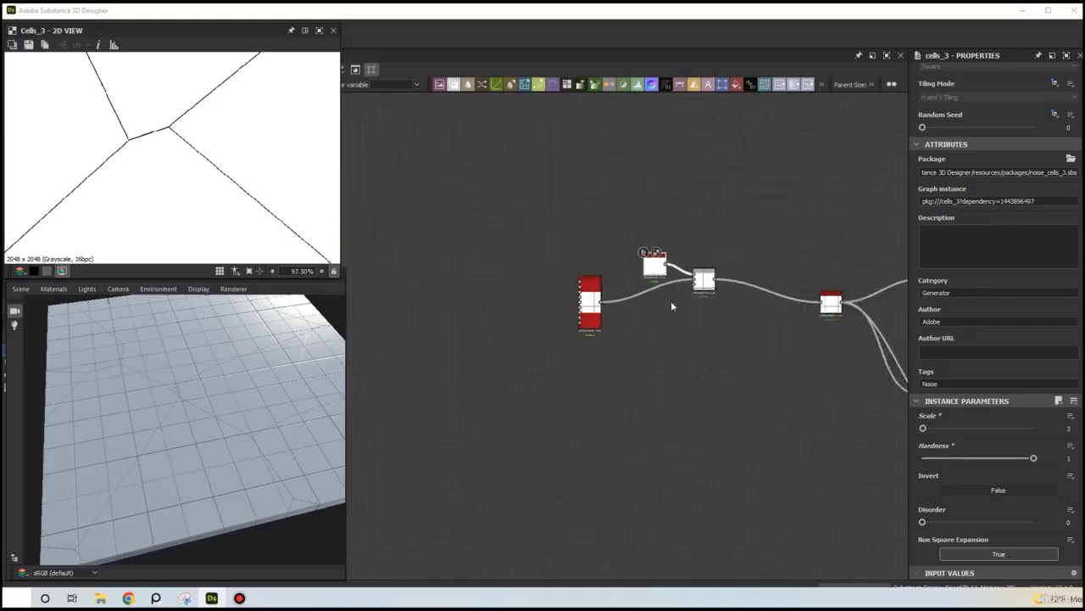
pyautogui.moveTo(736, 253); pyautogui.dragTo(767, 232, button='middle')
pyautogui.moveTo(784, 290); pyautogui.dragTo(682, 206)
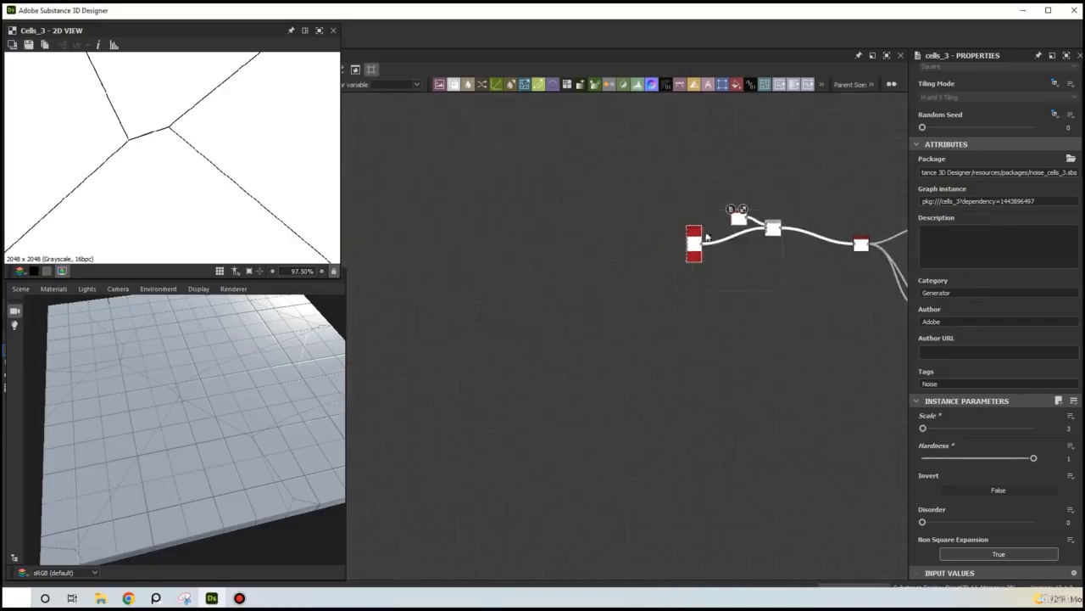
pyautogui.moveTo(693, 251); pyautogui.dragTo(456, 276)
pyautogui.scroll(2, 459, 193)
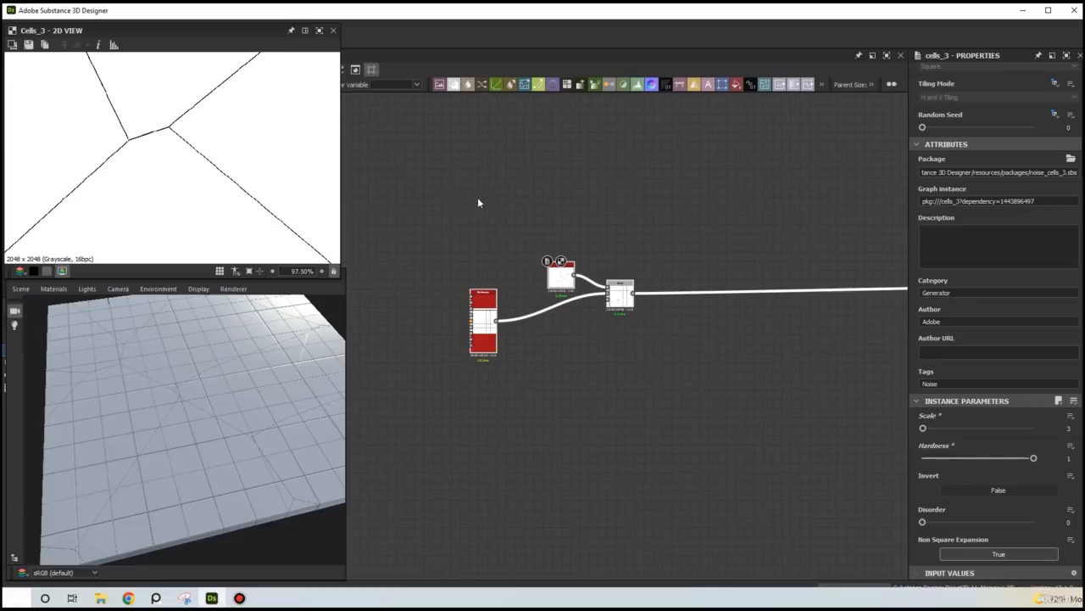
pyautogui.moveTo(562, 280); pyautogui.dragTo(476, 136)
pyautogui.moveTo(475, 213); pyautogui.dragTo(467, 296, button='middle')
pyautogui.scroll(2, 462, 293)
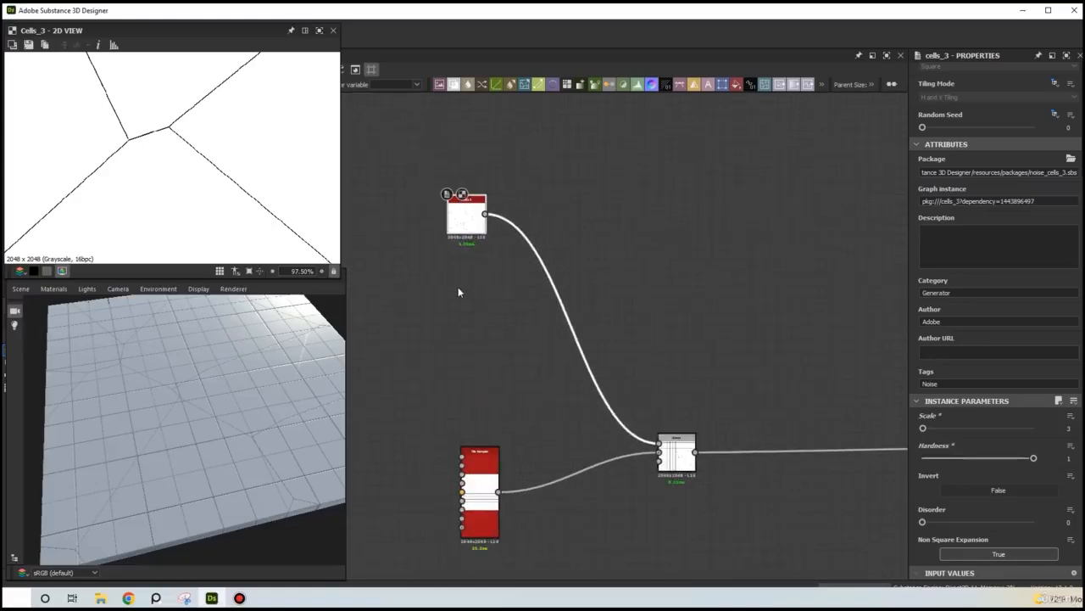
# - Insert a Multi Dir. Warp Grayscale node between Cells 3 and the Blend, and space it out from Cells 3
pyautogui.press('space')
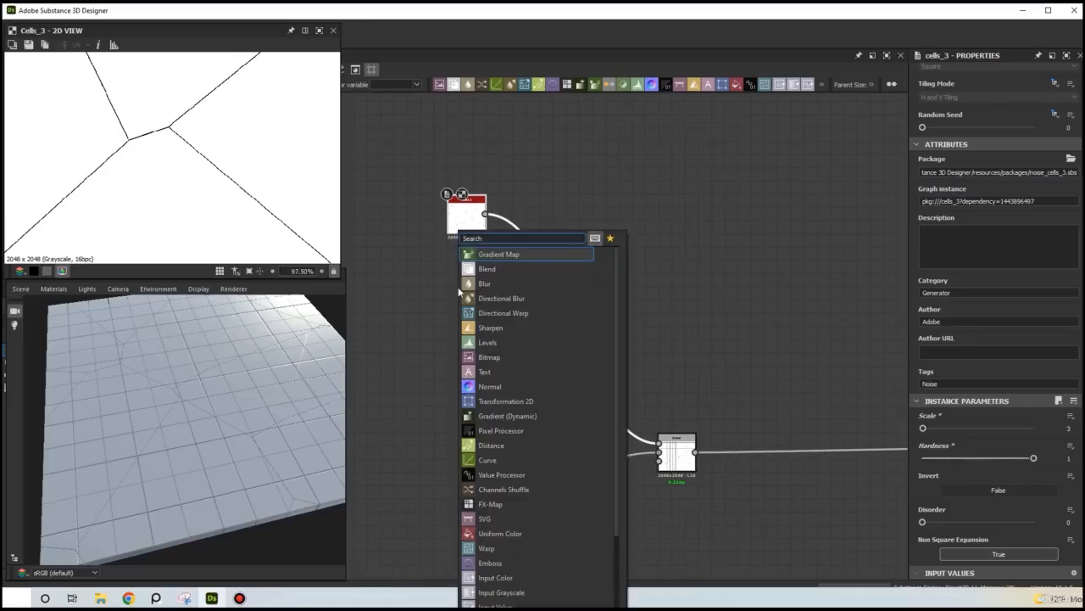
pyautogui.write('mul')
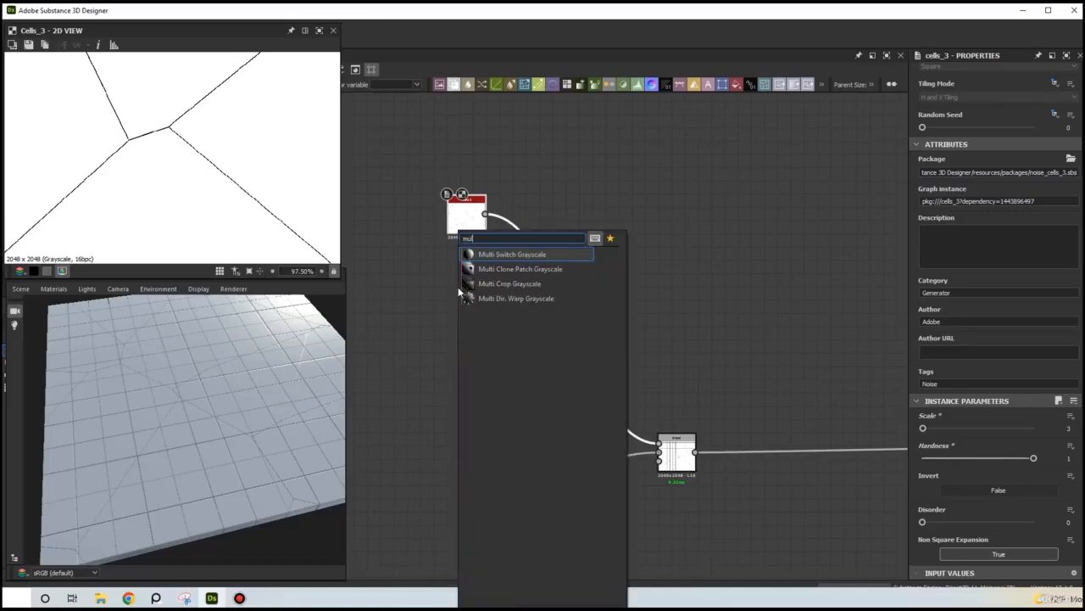
pyautogui.write('t')
pyautogui.click(513, 298)
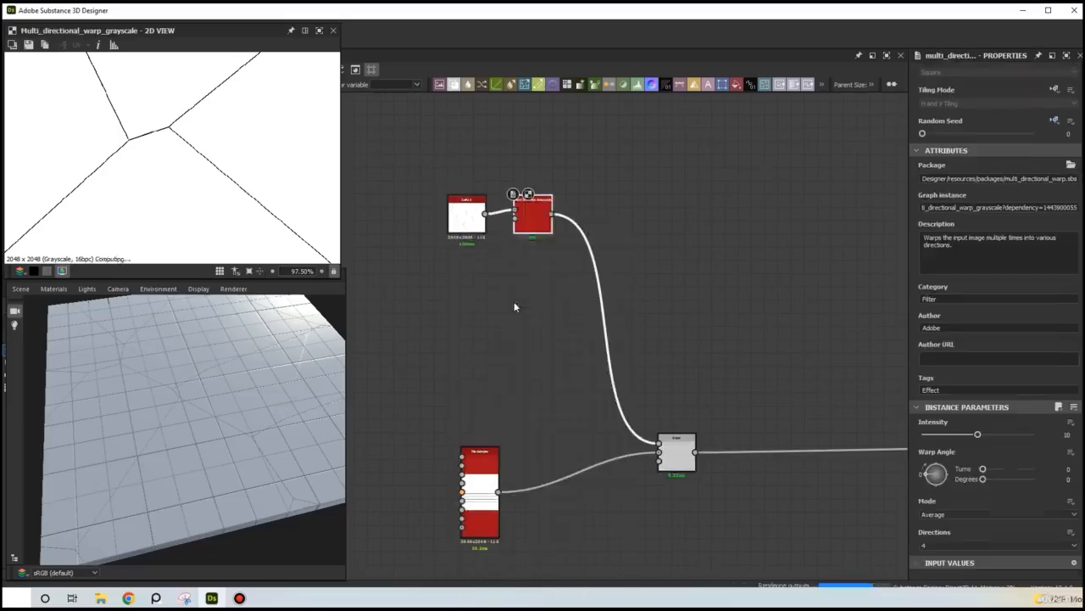
pyautogui.scroll(1, 510, 273)
pyautogui.moveTo(547, 205); pyautogui.dragTo(663, 203)
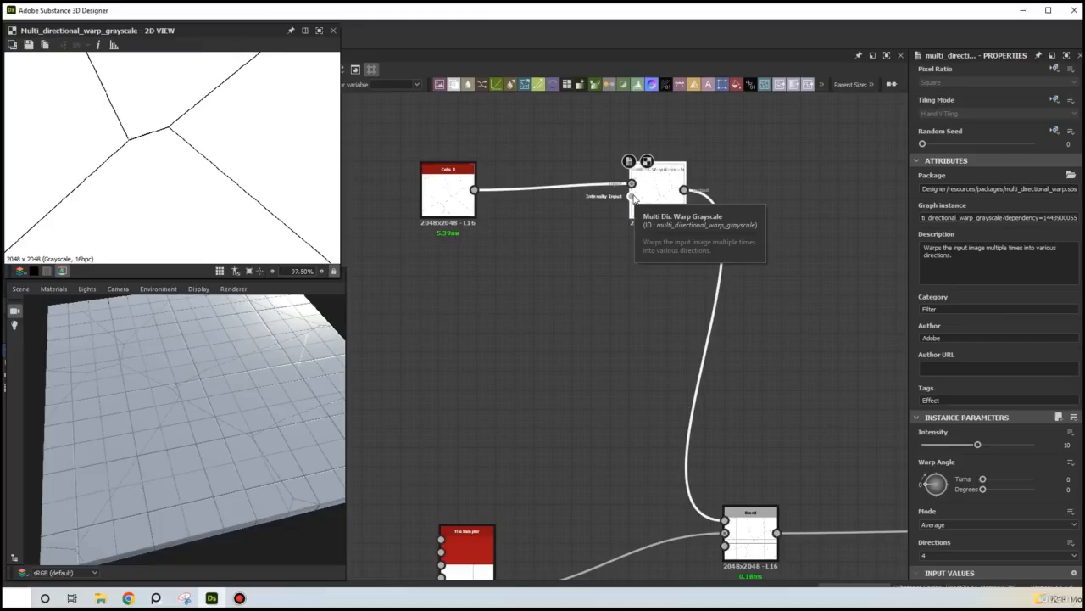
# - Add a Clouds 2 node connected to the Intensity Input of the Multi Dir. Warp Grayscale node
pyautogui.scroll(3, 635, 199)
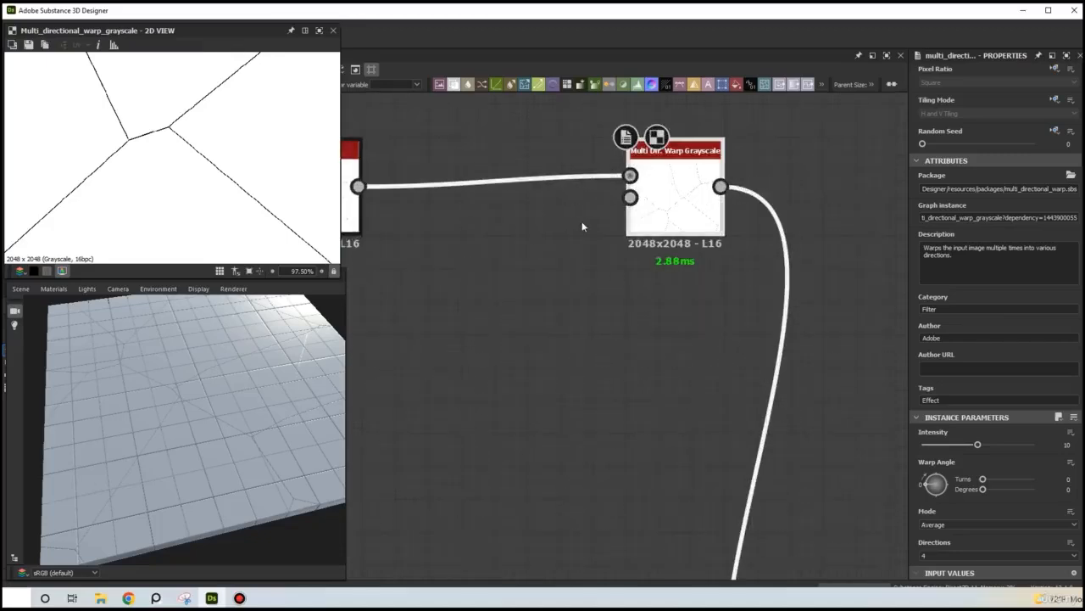
pyautogui.moveTo(583, 226); pyautogui.dragTo(722, 215, button='middle')
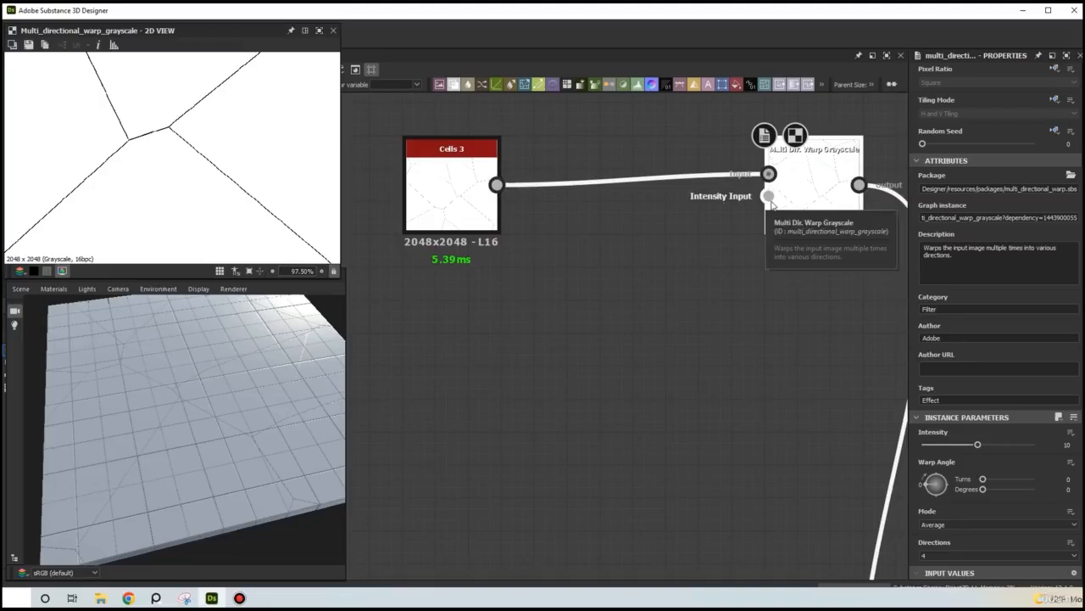
pyautogui.moveTo(770, 202); pyautogui.dragTo(575, 339)
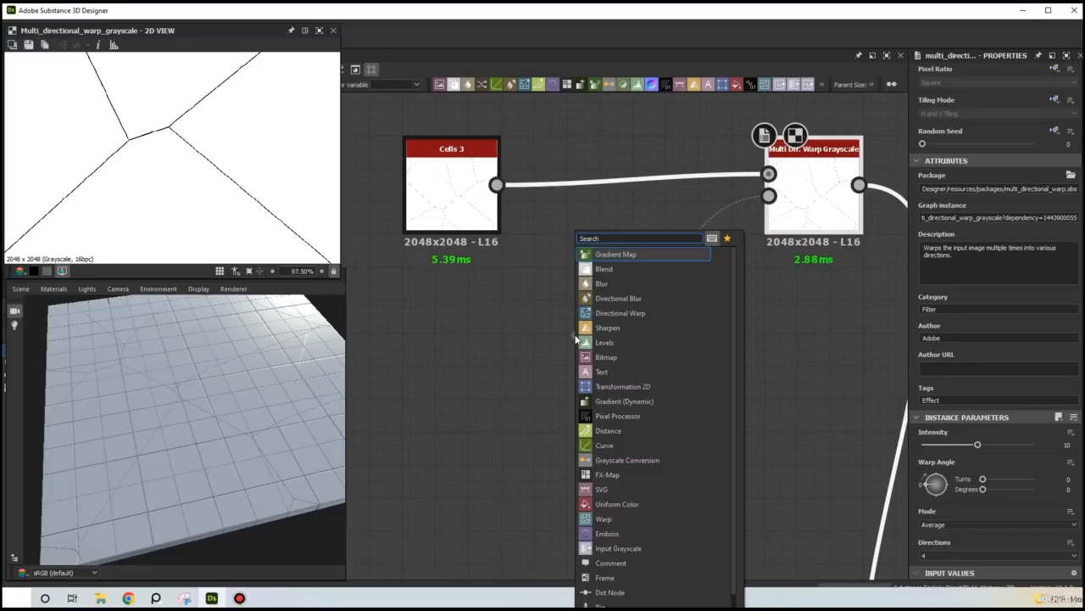
pyautogui.write('clou')
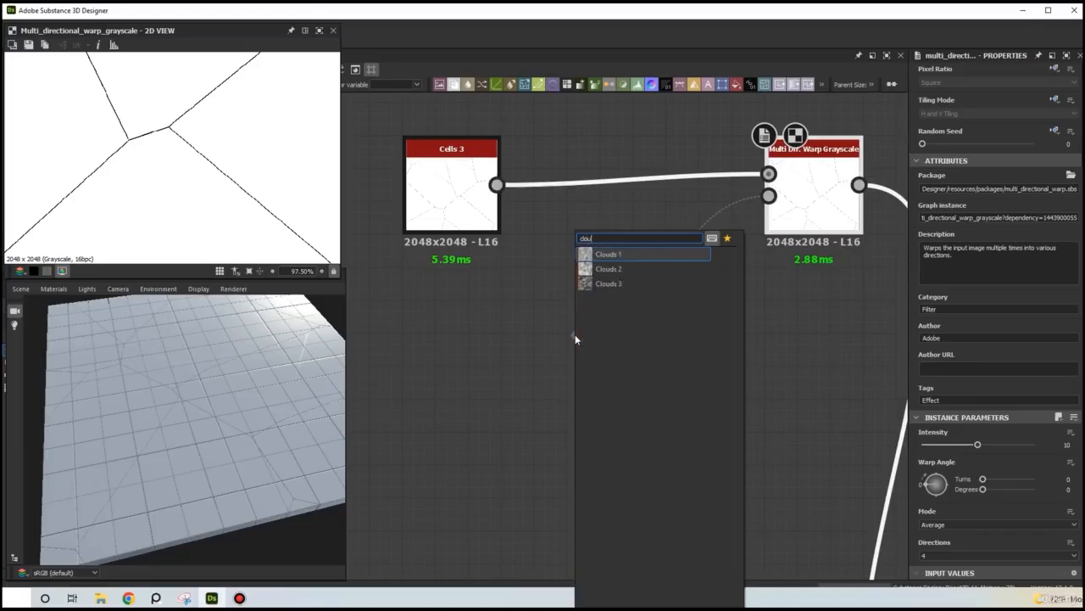
pyautogui.click(638, 269)
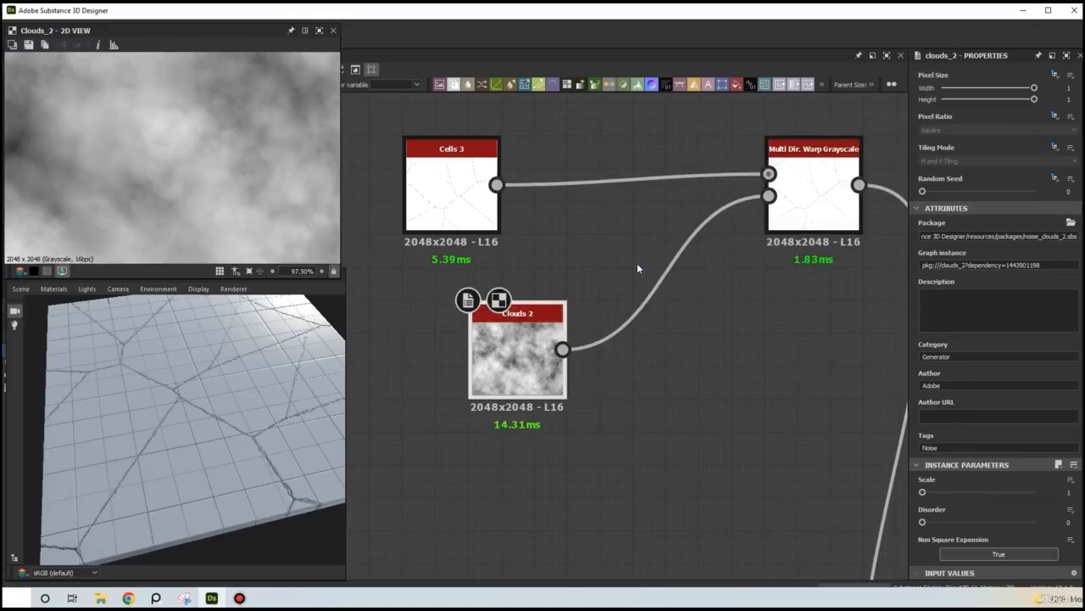
# - Preview the Multi Dir. Warp Grayscale output in the 2D view and set the graph's parent size to 4096 x 4096
pyautogui.click(820, 204)
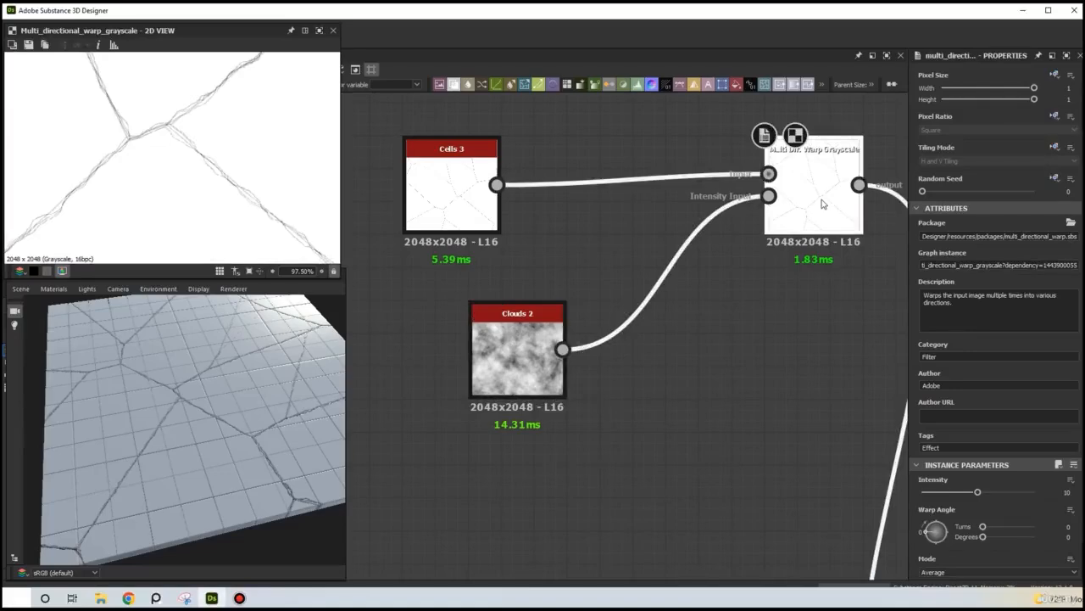
pyautogui.click(873, 85)
pyautogui.click(818, 93)
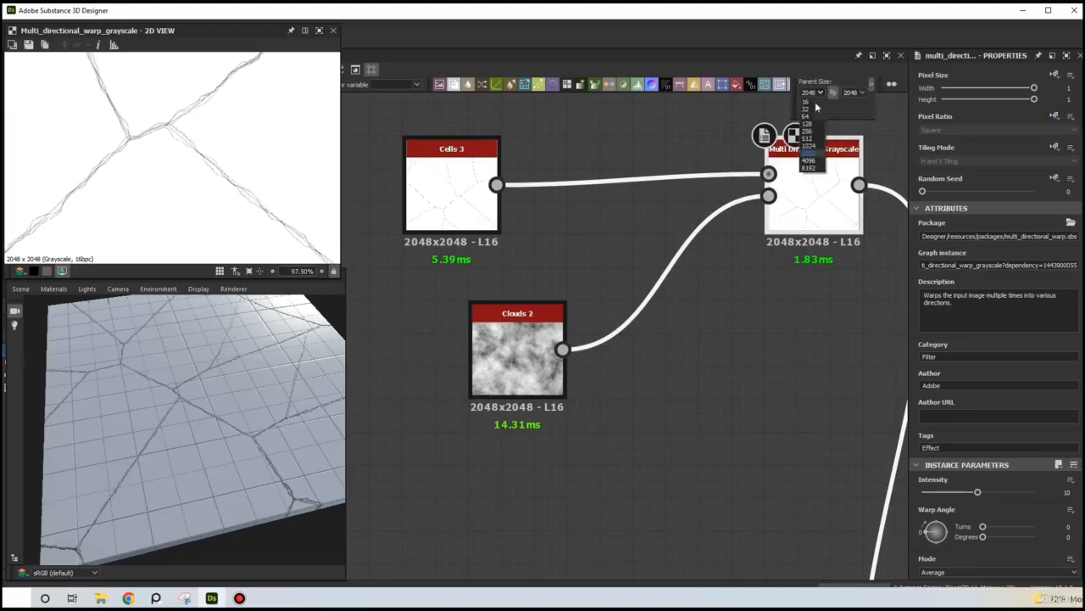
pyautogui.click(810, 160)
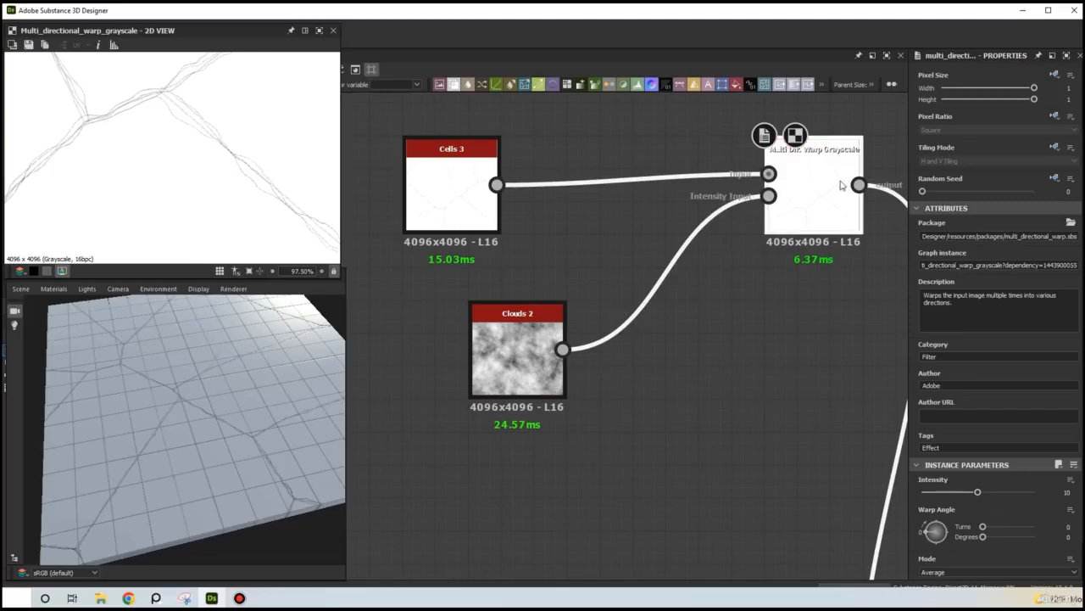
# - Set the Multi Dir. Warp Grayscale node's Mode to Chain, Directions to 2 and Intensity to 3.92, and inspect the warped cracks
pyautogui.scroll(-1, 1004, 394)
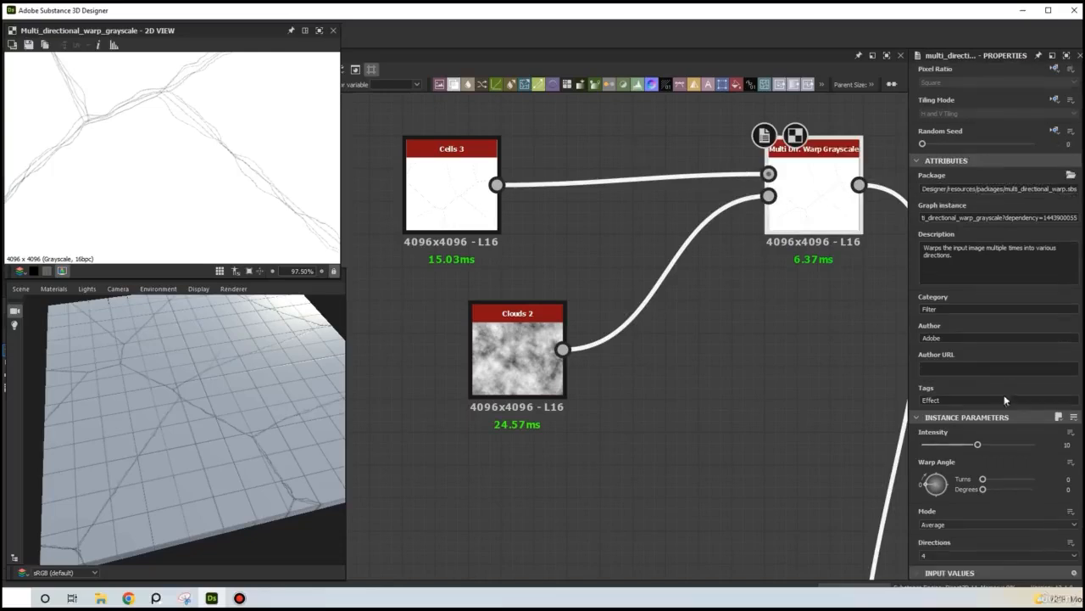
pyautogui.click(1010, 526)
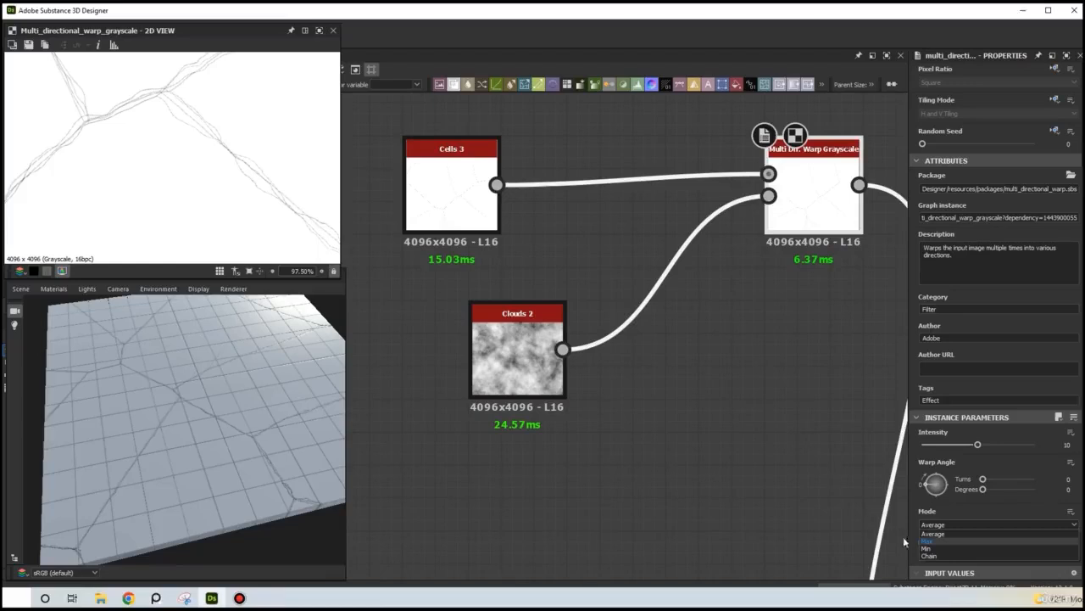
pyautogui.click(929, 556)
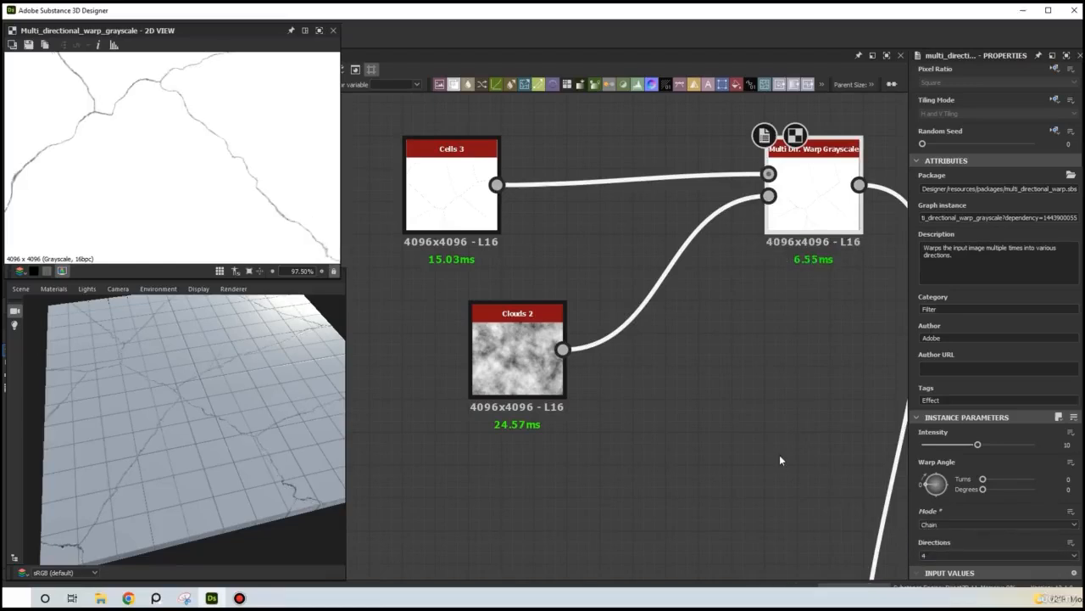
pyautogui.click(945, 555)
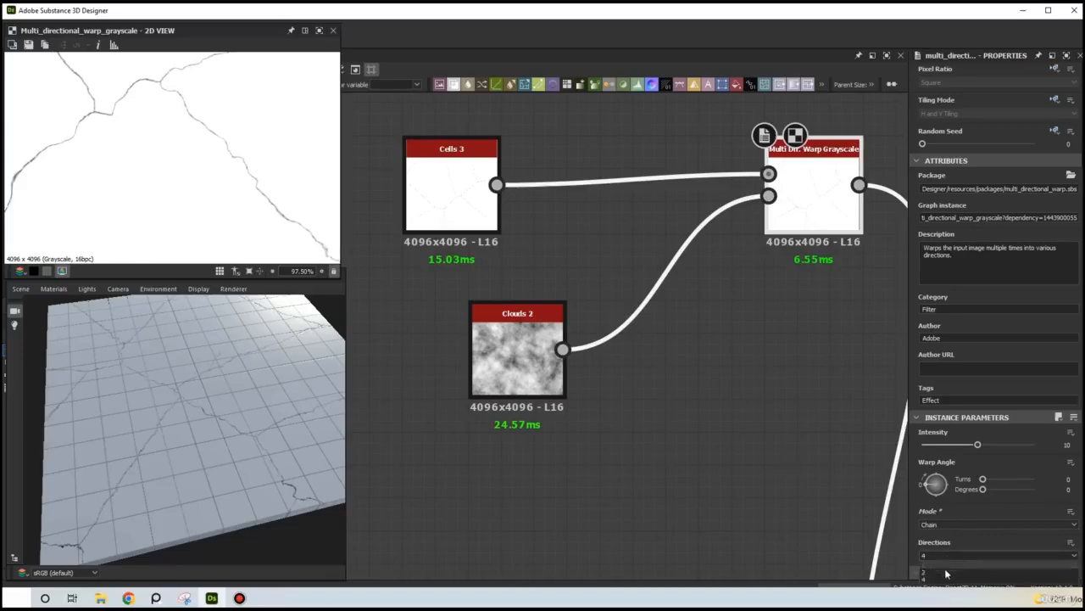
pyautogui.click(946, 571)
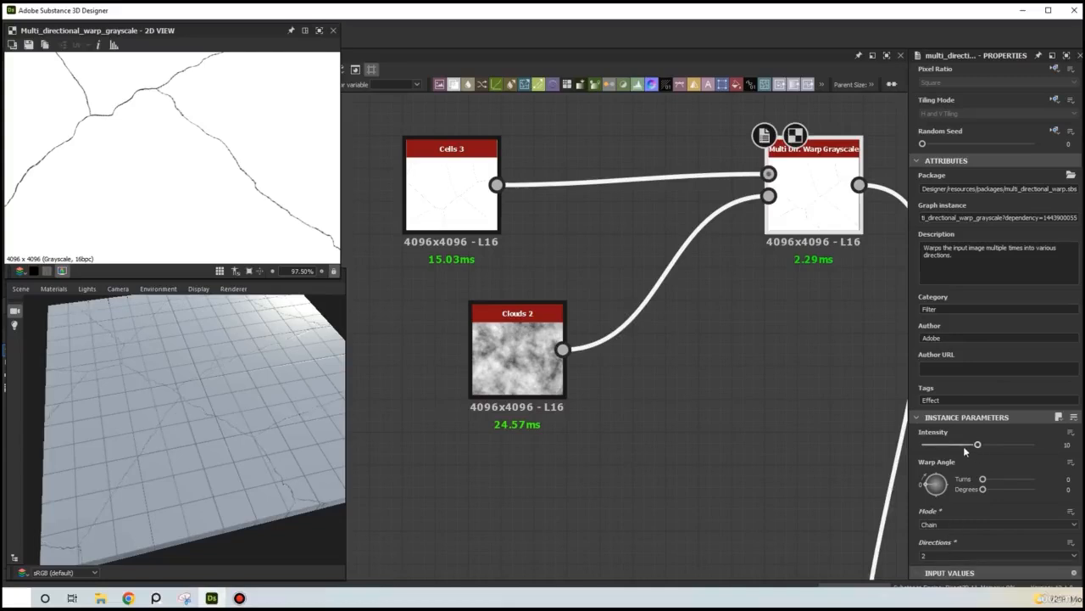
pyautogui.moveTo(969, 447); pyautogui.dragTo(946, 458)
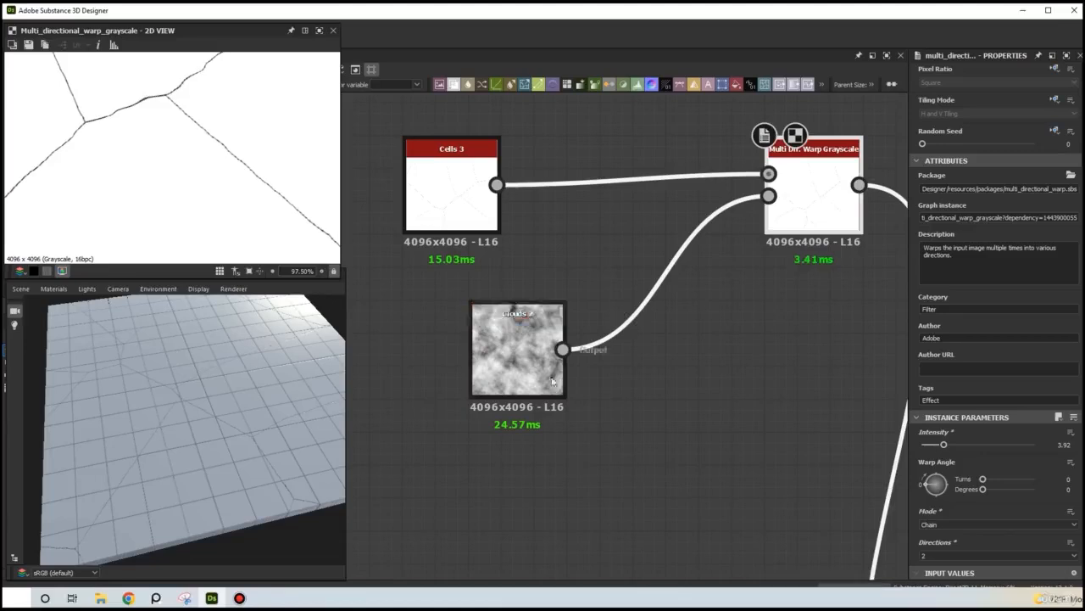
pyautogui.scroll(-6, 235, 181)
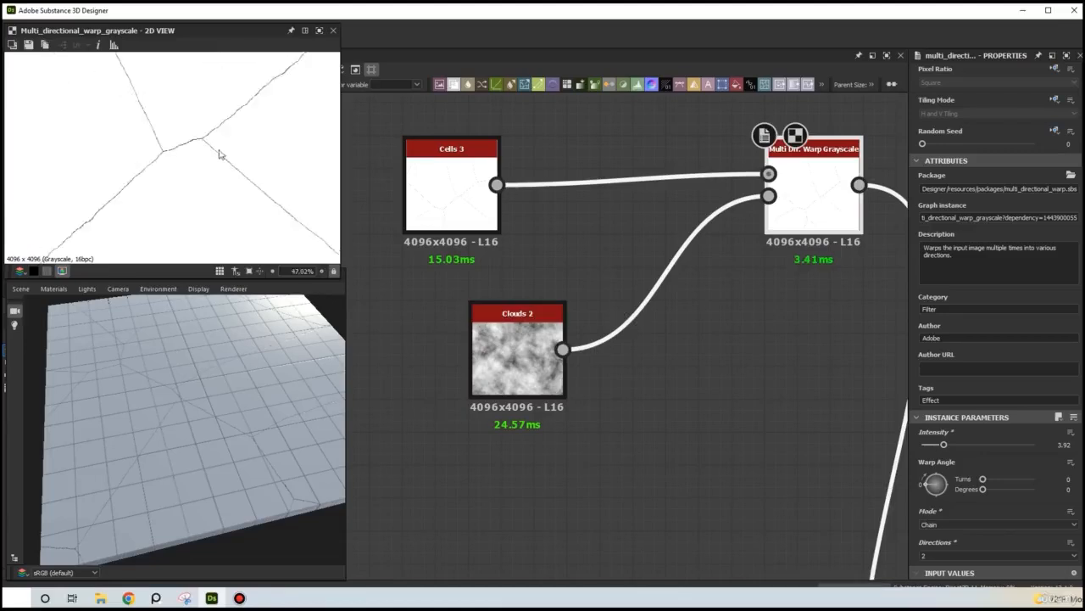
pyautogui.moveTo(223, 160); pyautogui.dragTo(223, 133, button='middle')
pyautogui.scroll(2, 173, 180)
pyautogui.scroll(-1, 203, 150)
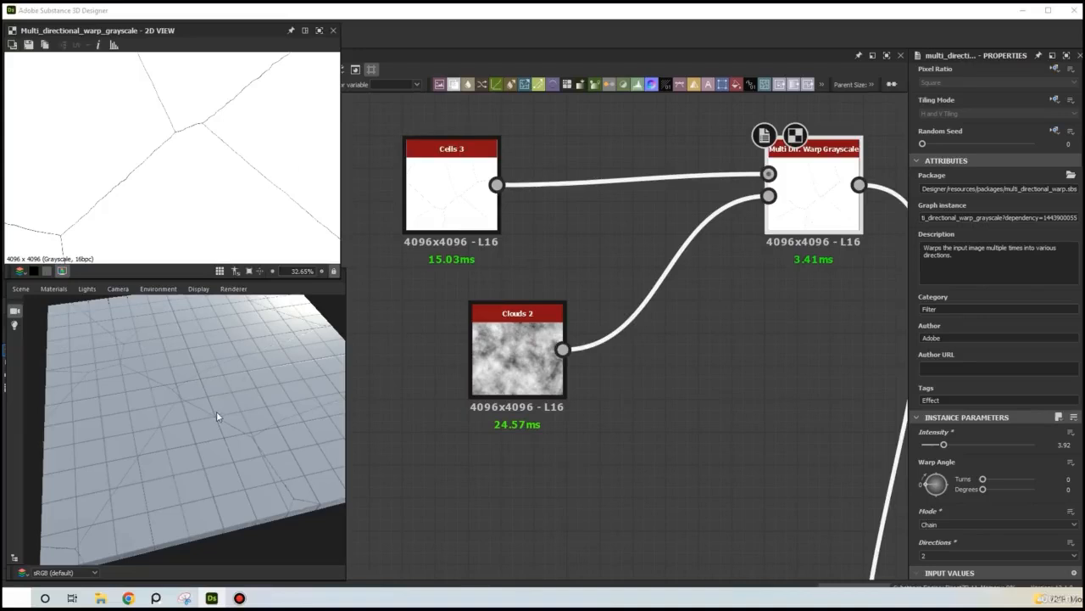
# - Preview the Cells 3 node in the 2D view and move it farther away from the Multi Dir. Warp Grayscale node
pyautogui.doubleClick(496, 222)
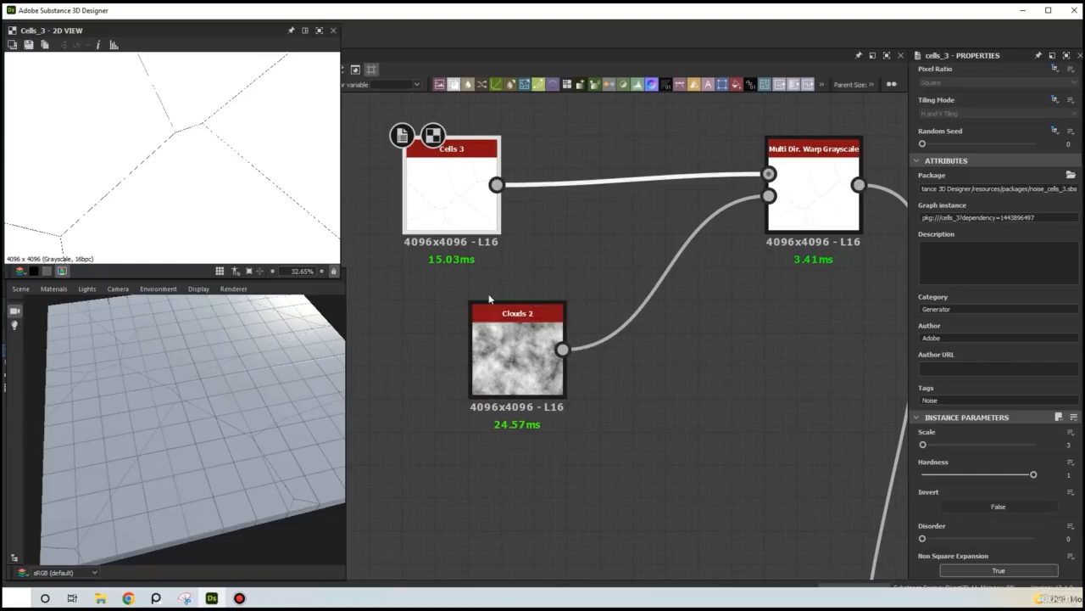
pyautogui.scroll(-3, 446, 284)
pyautogui.moveTo(446, 284); pyautogui.dragTo(792, 329, button='middle')
pyautogui.moveTo(798, 277); pyautogui.dragTo(516, 232)
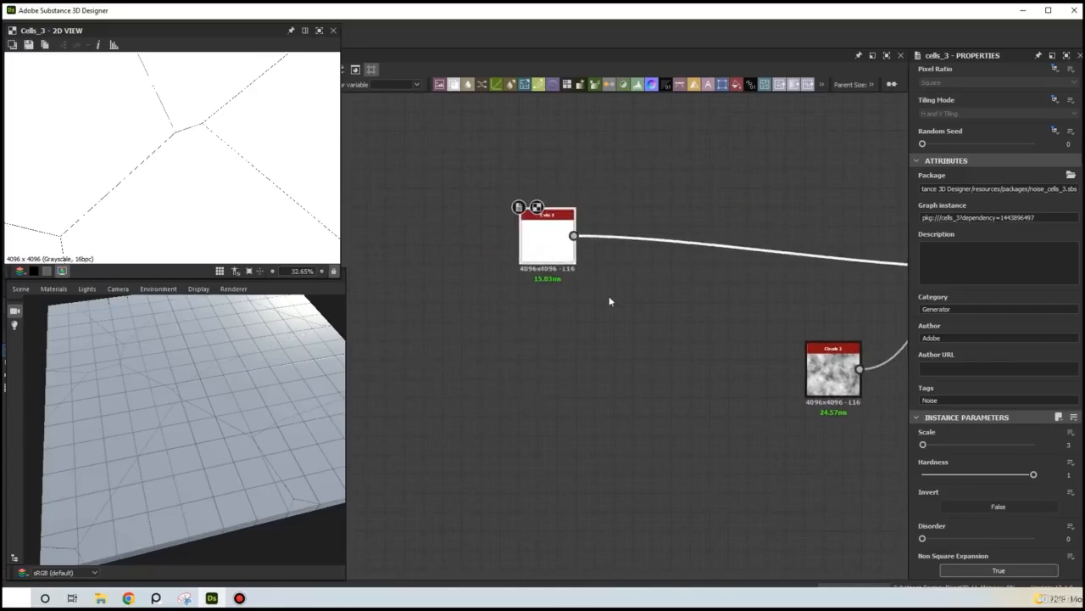
# - Add an unconnected Transformation 2D node and place it above the link between Cells 3 and Multi Dir. Warp Grayscale
pyautogui.press('space')
pyautogui.write('tr')
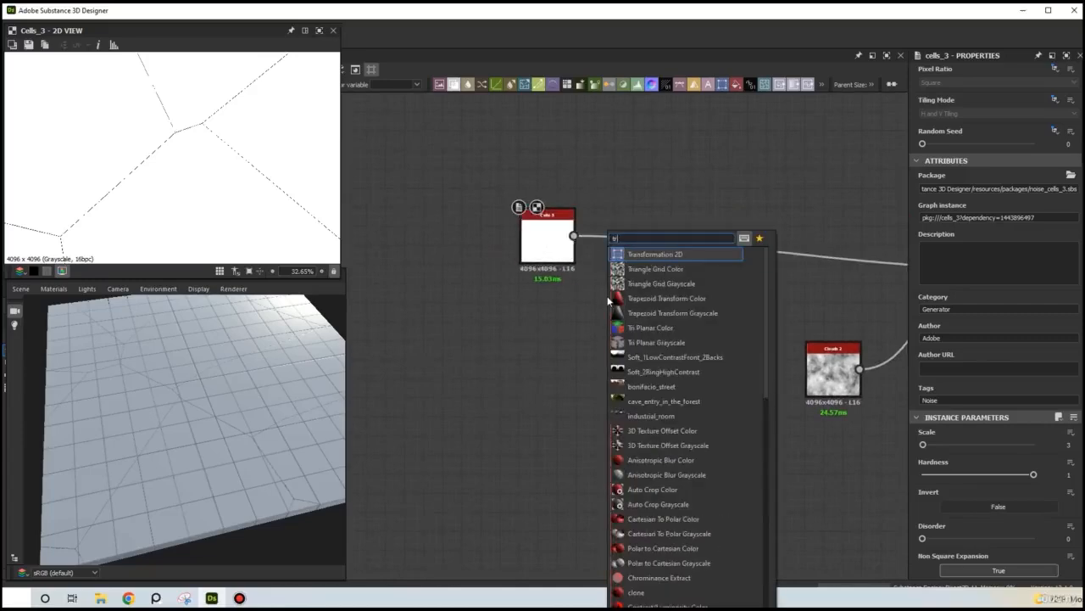
pyautogui.click(663, 255)
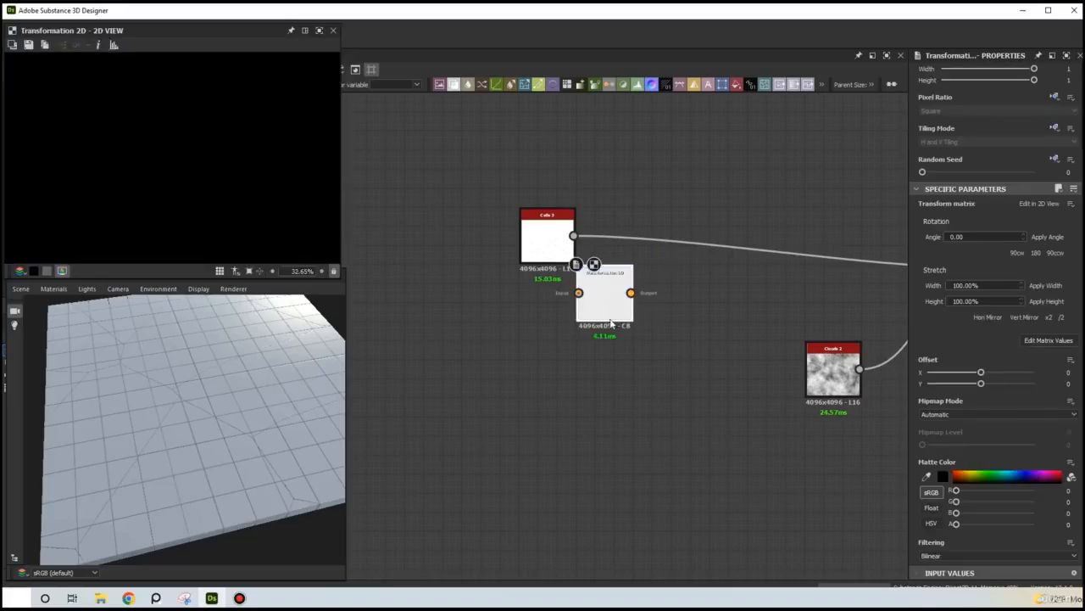
pyautogui.moveTo(611, 323); pyautogui.dragTo(687, 153)
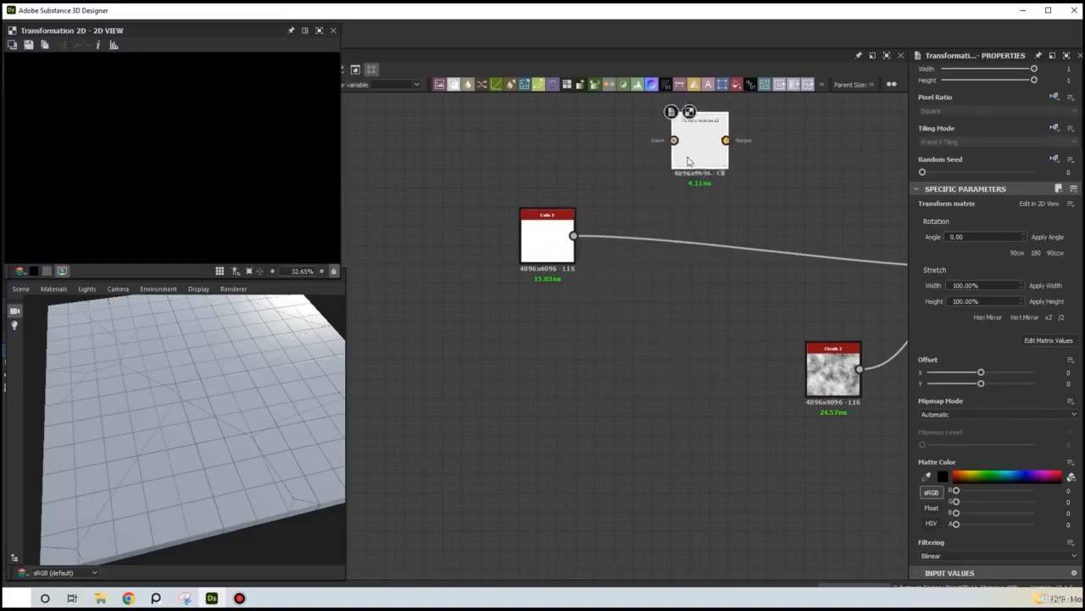
pyautogui.moveTo(699, 183); pyautogui.dragTo(573, 253, button='middle')
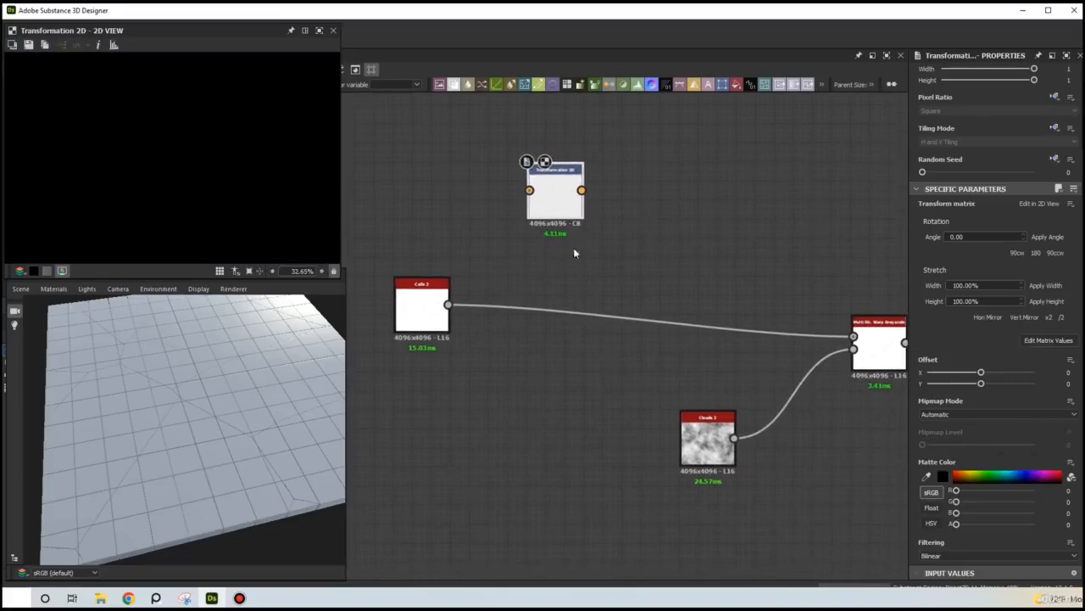
# - Add a Blend node fed by Transformation 2D, and connect Cells 3 to both the Blend's Foreground and the Transformation 2D input
pyautogui.press('space')
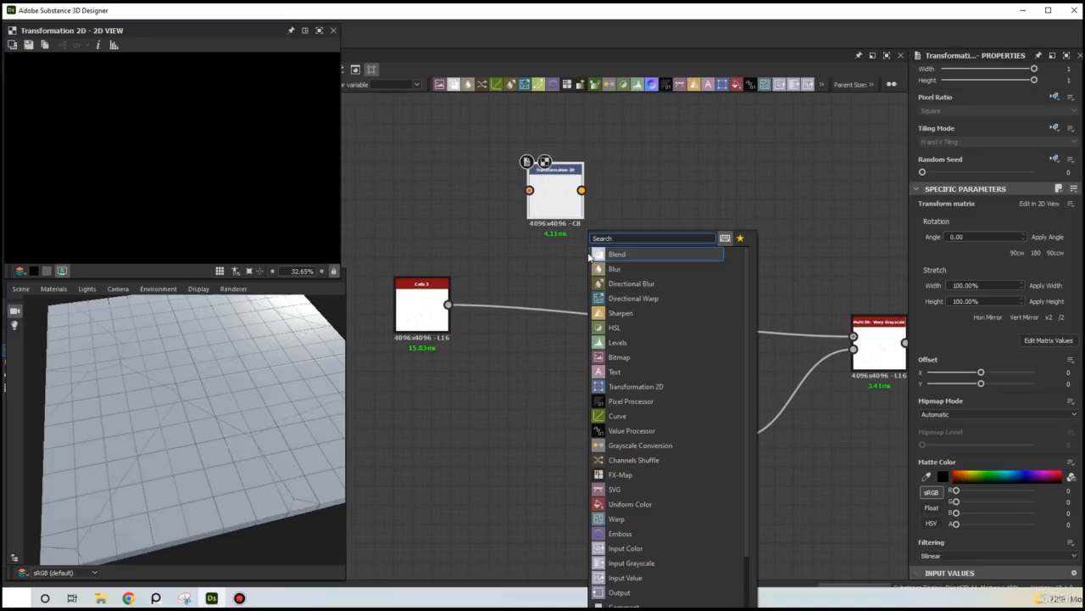
pyautogui.click(612, 255)
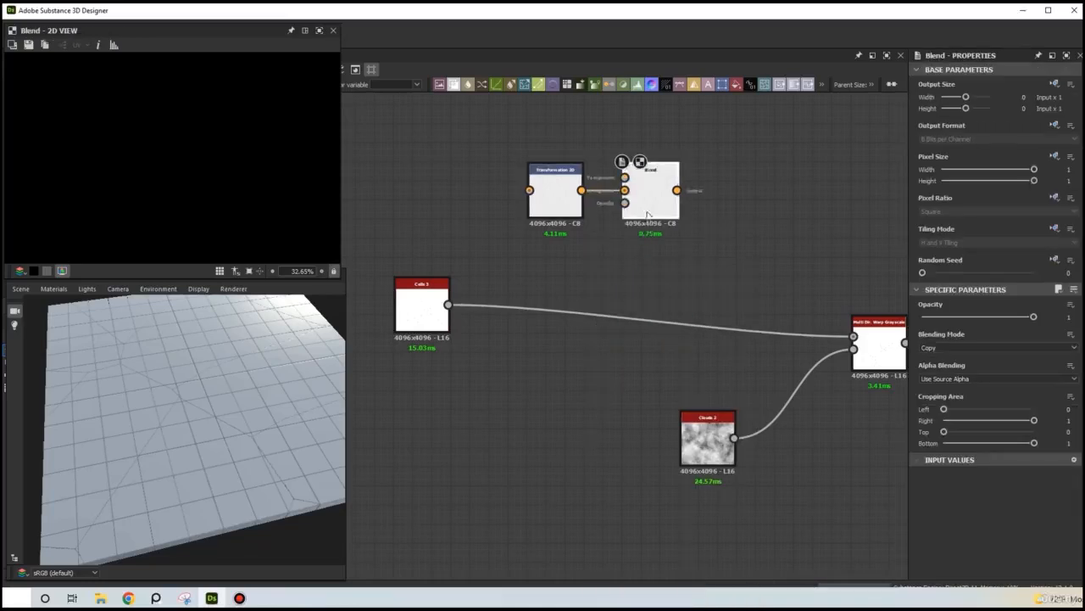
pyautogui.moveTo(647, 215); pyautogui.dragTo(650, 266)
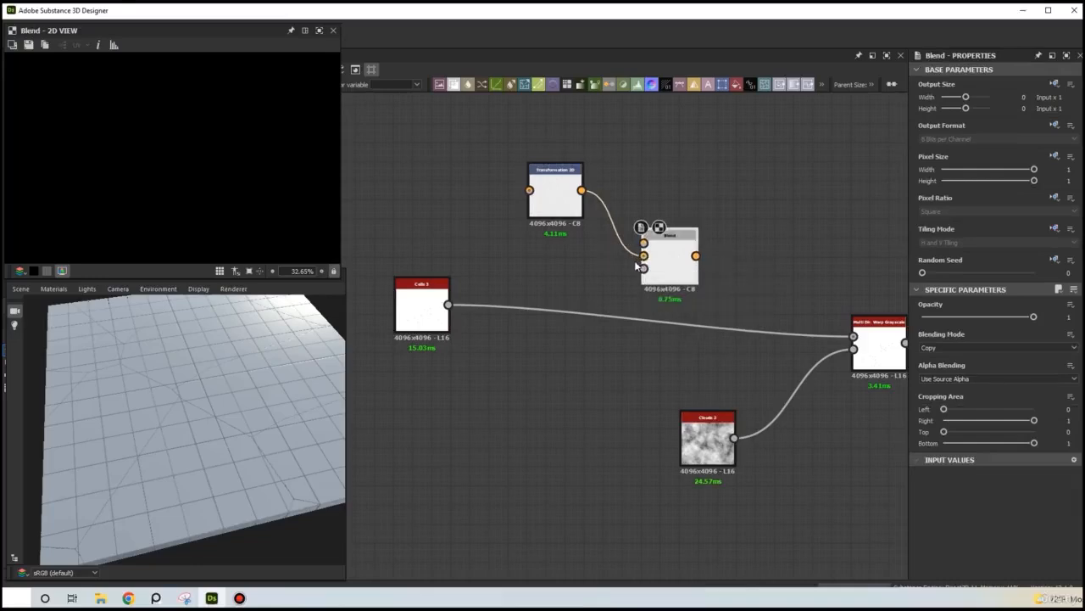
pyautogui.moveTo(447, 304); pyautogui.dragTo(671, 246)
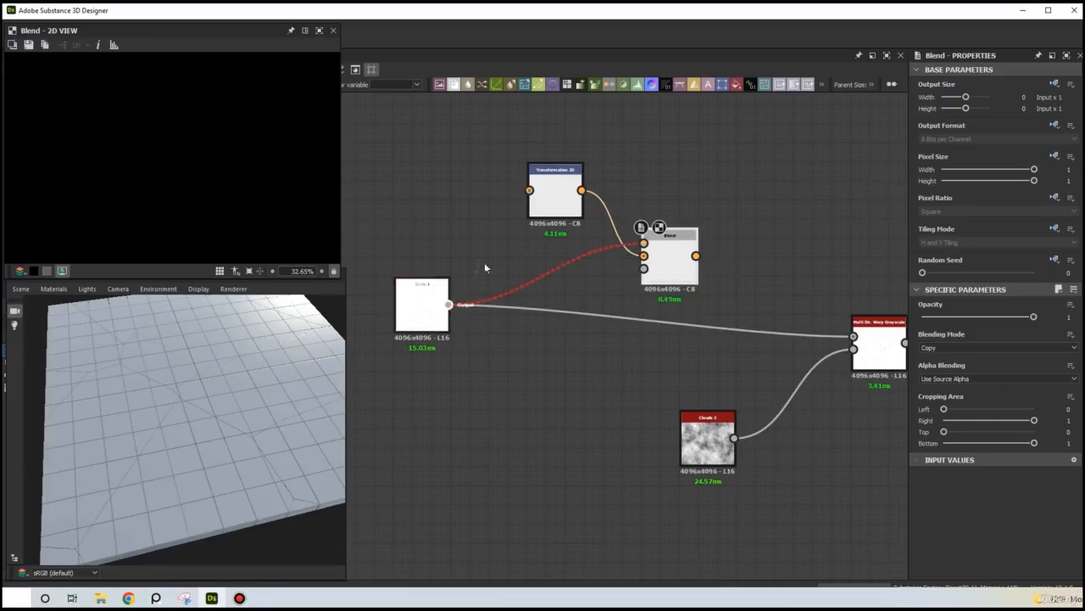
pyautogui.moveTo(448, 304); pyautogui.dragTo(530, 190)
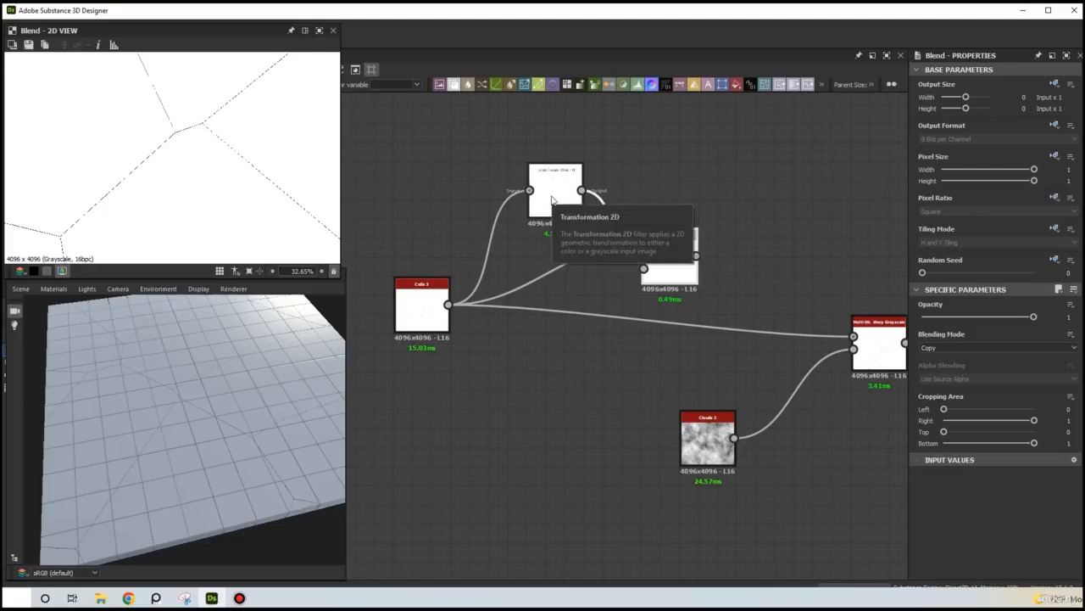
# - Set the Blend node's Blending Mode to Min (Darken) and feed its output into Multi Dir. Warp Grayscale in place of Cells 3
pyautogui.moveTo(581, 190); pyautogui.dragTo(644, 243)
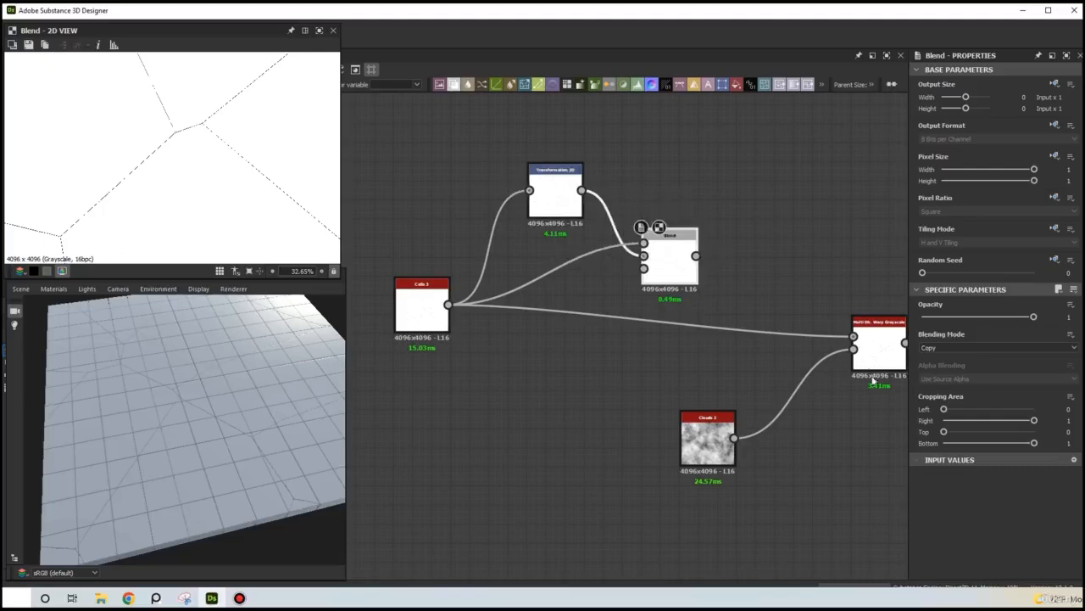
pyautogui.click(971, 347)
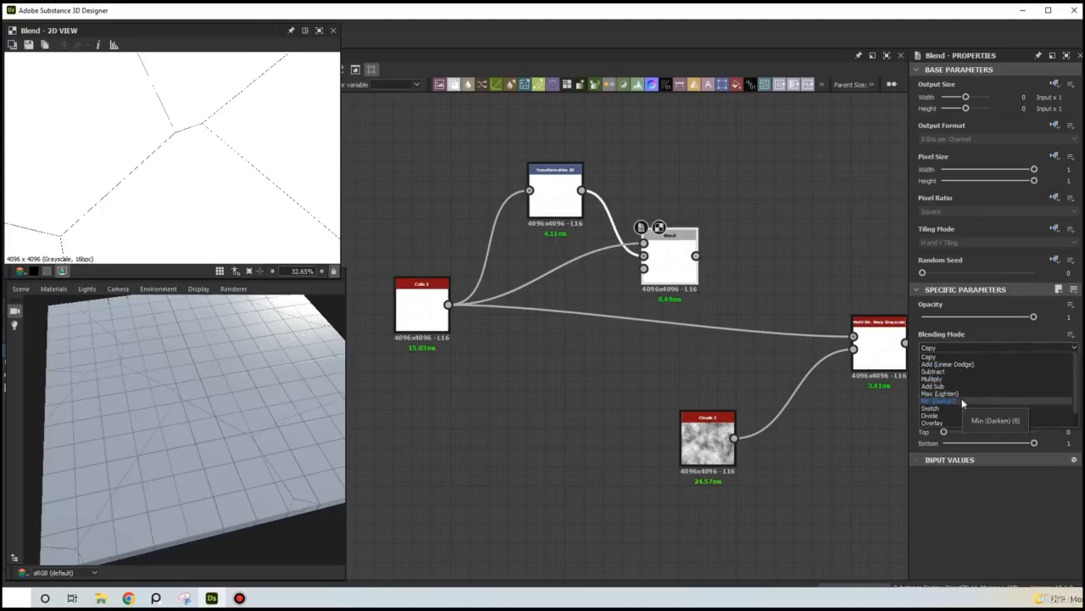
pyautogui.click(961, 399)
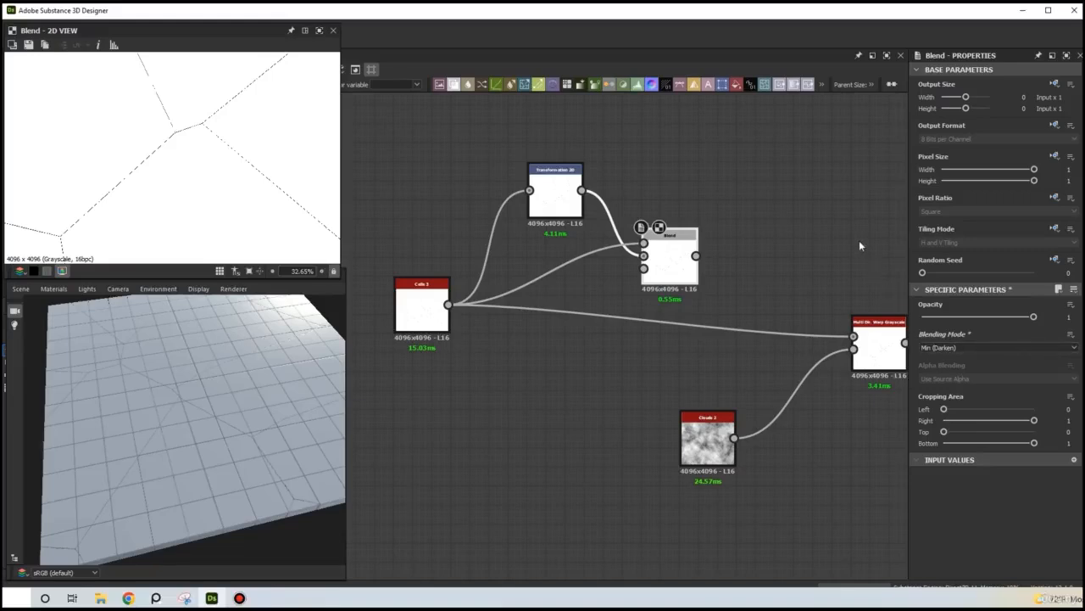
pyautogui.moveTo(695, 256); pyautogui.dragTo(853, 337)
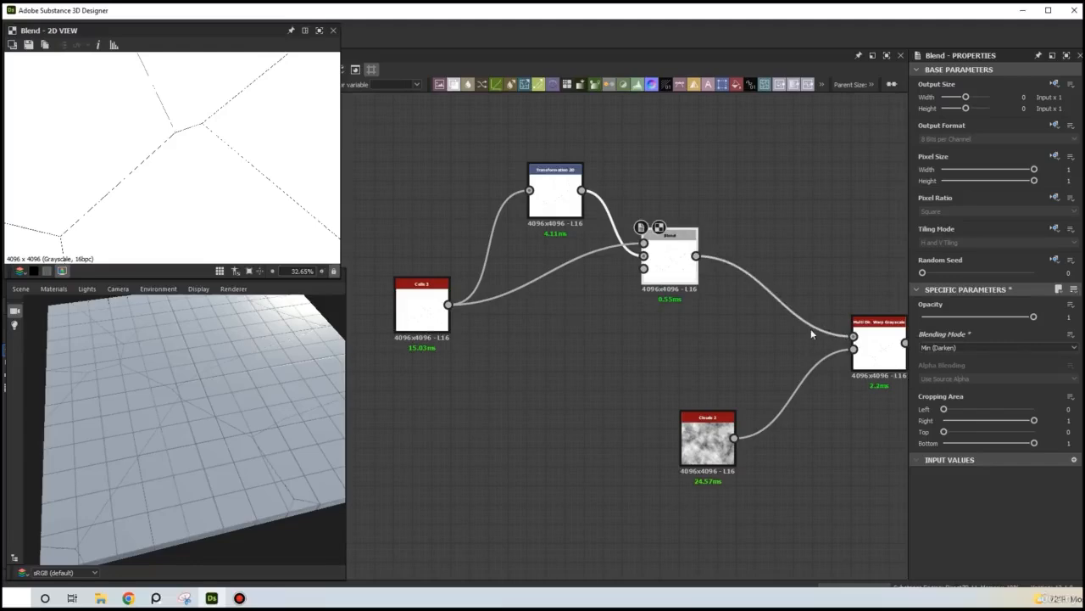
# - Rotate the Transformation 2D crack pattern clockwise in the 2D view and shift it to an offset of about X 0.16, Y 0.129
pyautogui.click(555, 203)
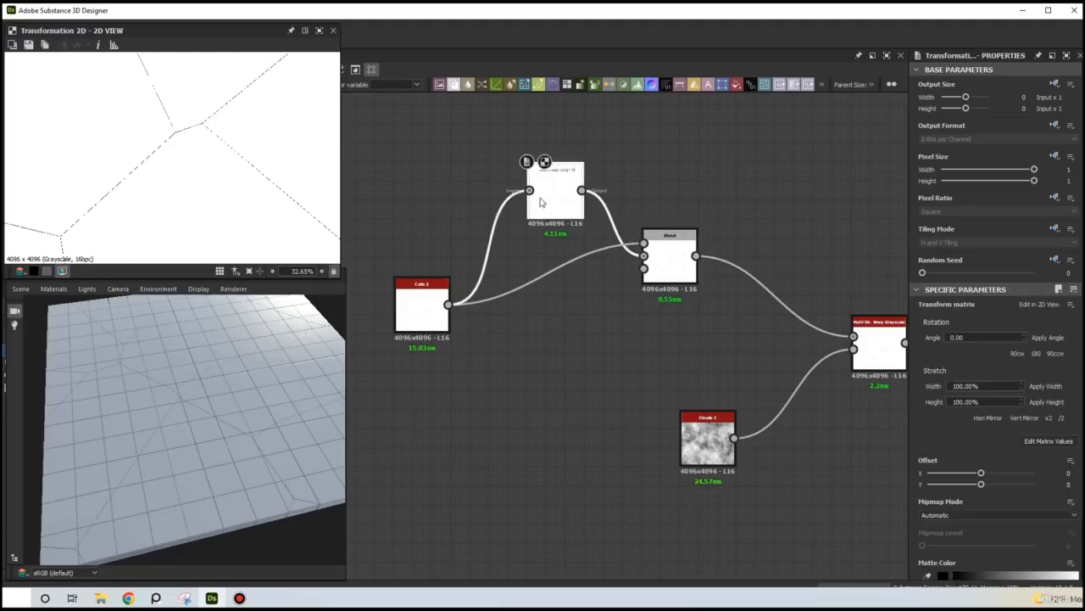
pyautogui.scroll(-4, 260, 197)
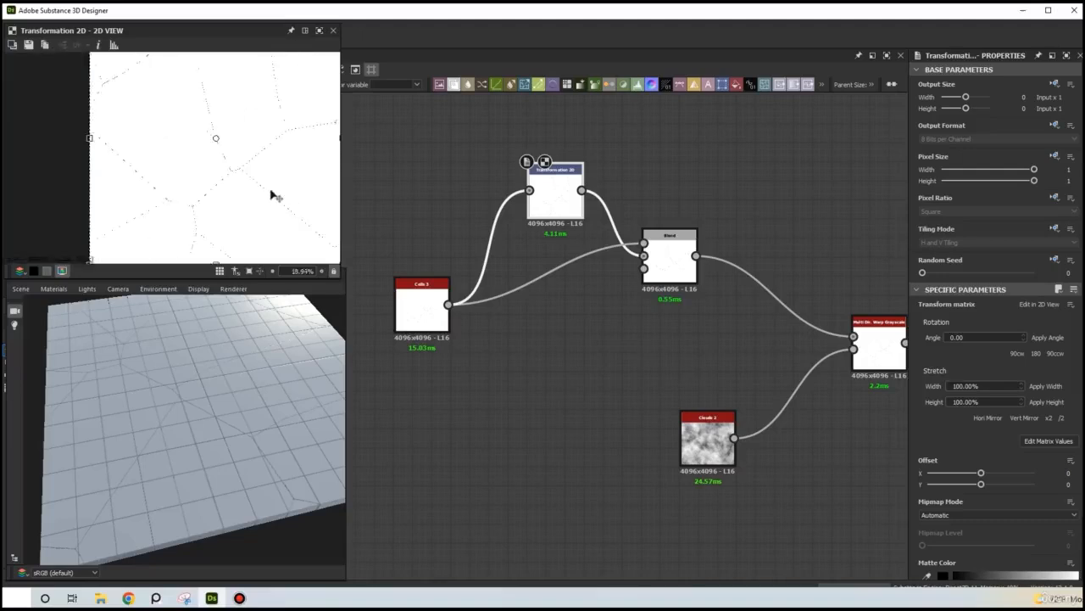
pyautogui.scroll(-1, 242, 195)
pyautogui.scroll(1, 184, 194)
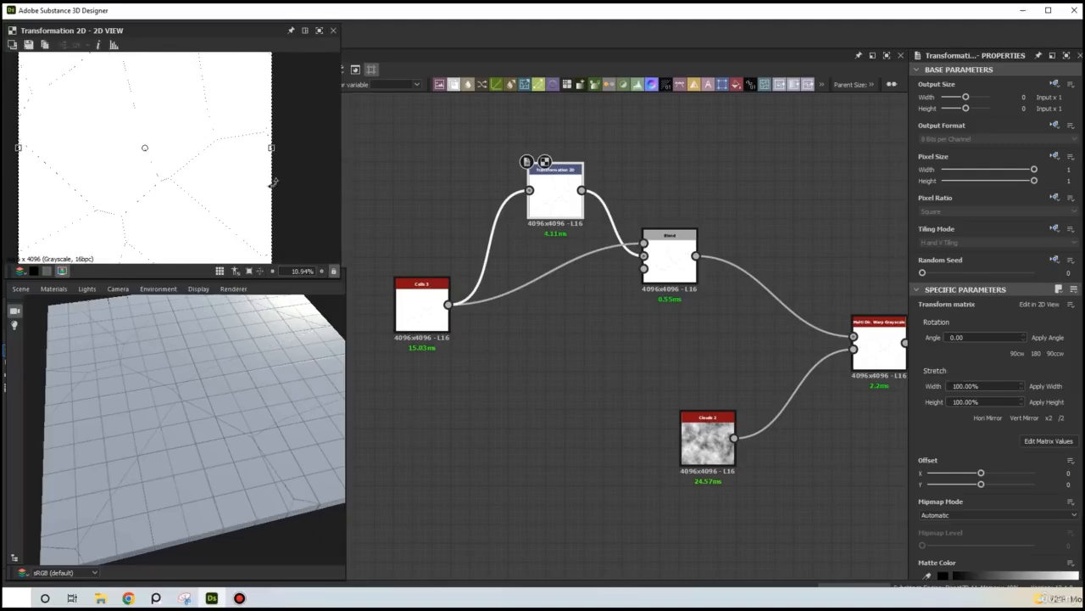
pyautogui.moveTo(273, 182); pyautogui.dragTo(180, 244)
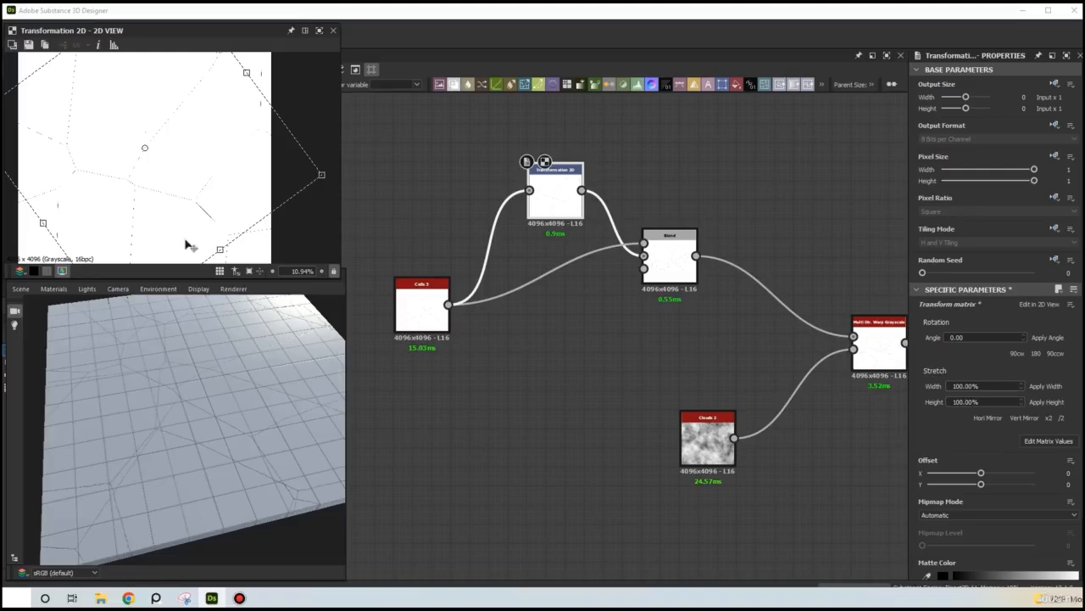
pyautogui.moveTo(189, 242); pyautogui.dragTo(188, 190)
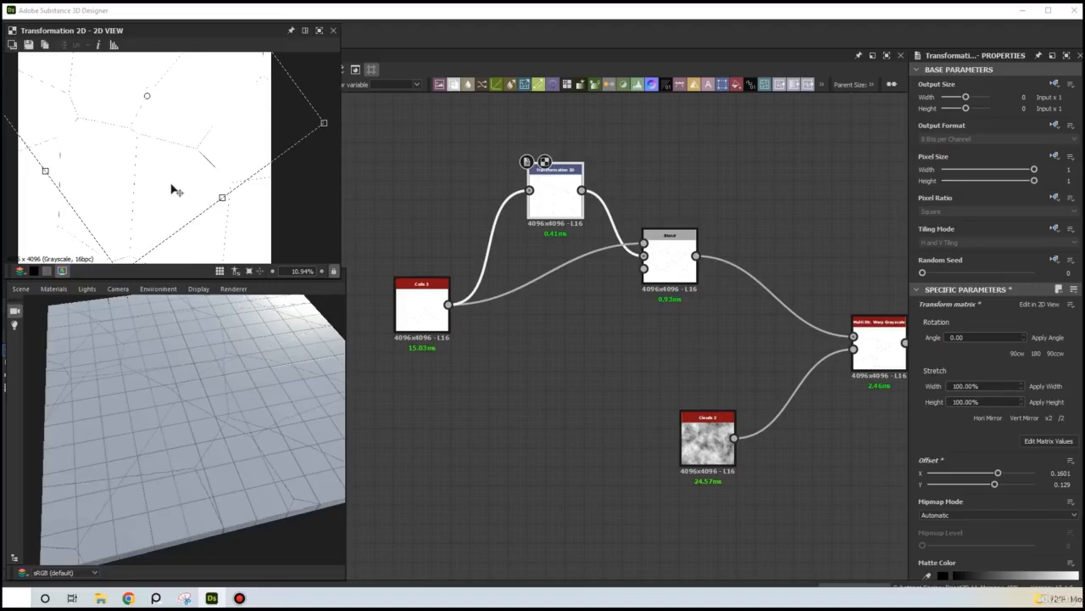
# - Move Cells 3 closer to the Blend, swap the Blend's Foreground and Background inputs, and inspect the layered cracks in the 3D view
pyautogui.moveTo(403, 313); pyautogui.dragTo(423, 256)
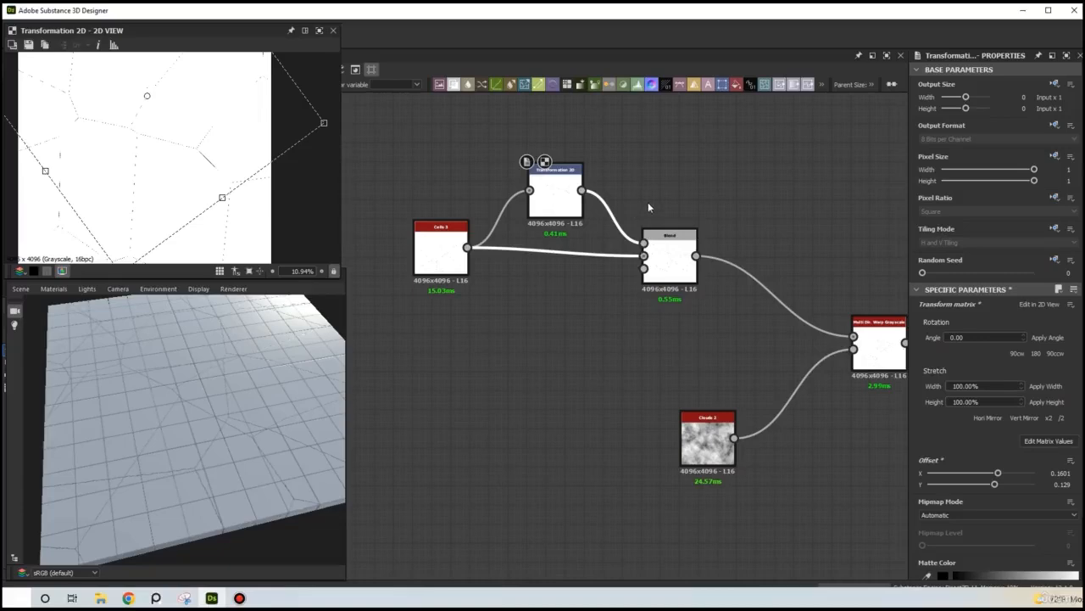
pyautogui.moveTo(274, 442); pyautogui.dragTo(246, 444)
pyautogui.scroll(3, 268, 436)
pyautogui.scroll(2, 243, 445)
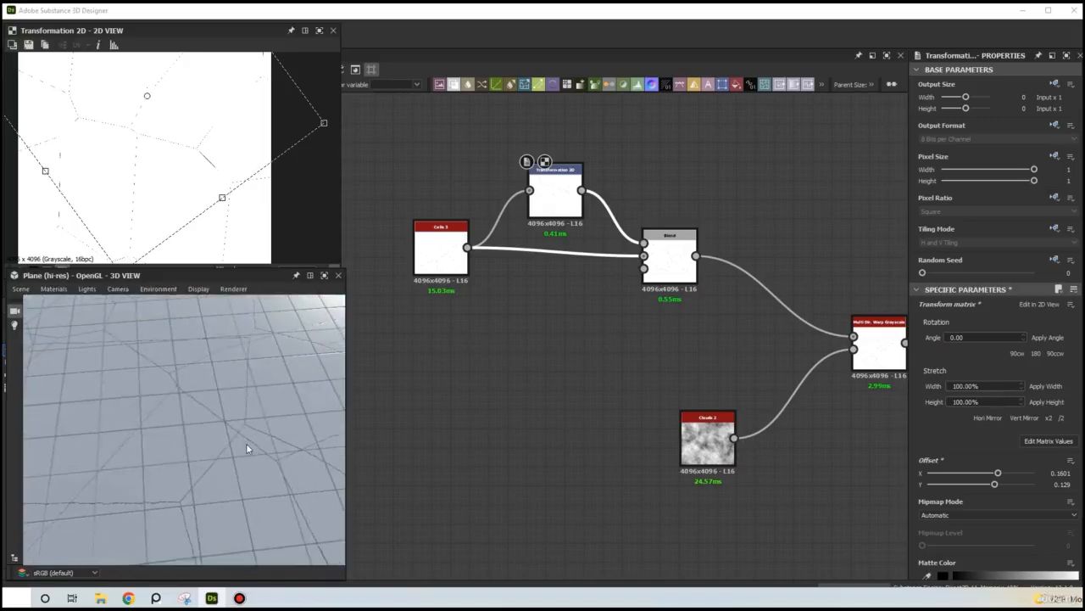
pyautogui.moveTo(251, 441); pyautogui.dragTo(274, 462)
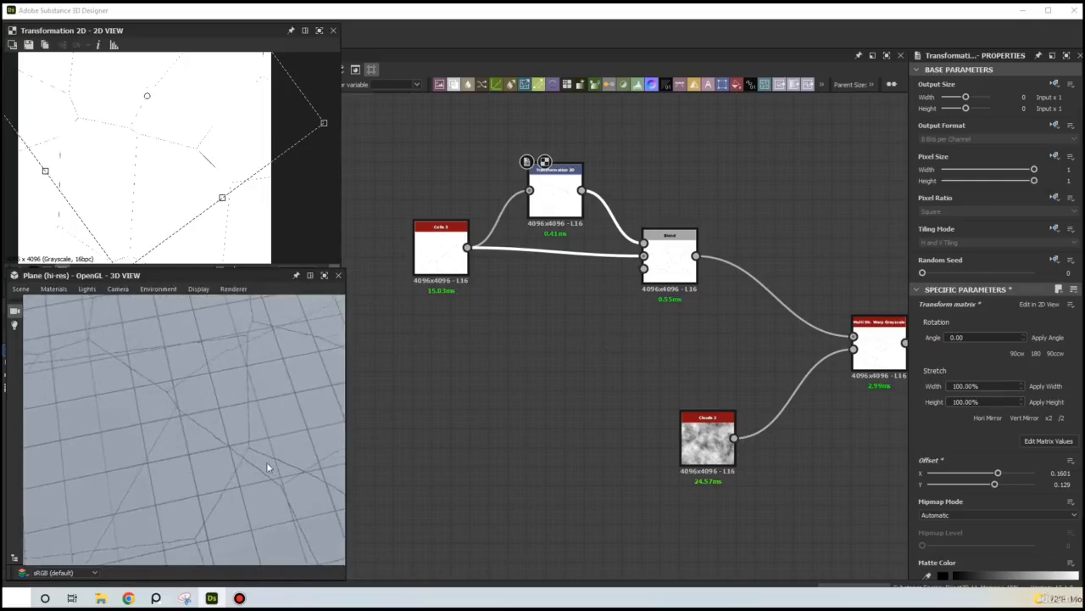
pyautogui.moveTo(267, 466); pyautogui.dragTo(356, 441)
# - Move the Tile Sampler node away from its Blend, duplicate it, place the copy above the original and preview the copy
pyautogui.scroll(-3, 523, 469)
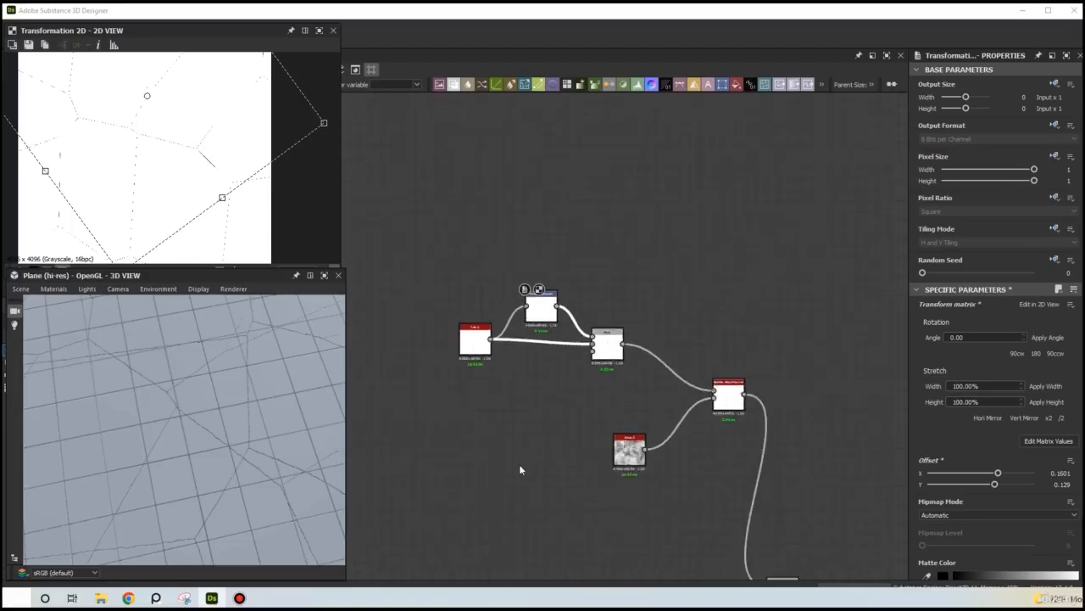
pyautogui.moveTo(467, 470); pyautogui.dragTo(535, 235, button='middle')
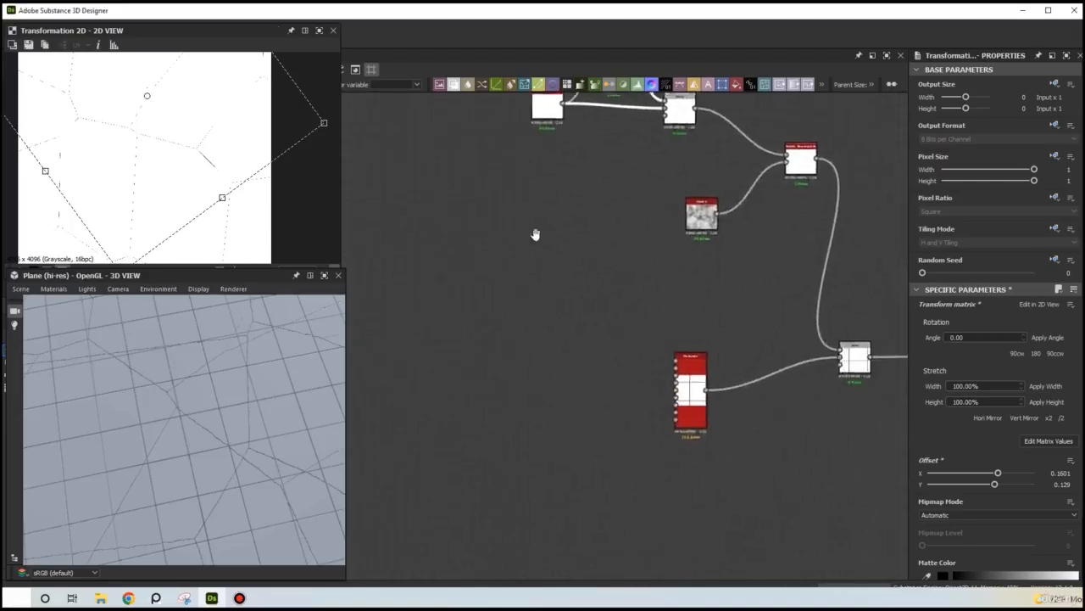
pyautogui.scroll(2, 650, 357)
pyautogui.moveTo(709, 405); pyautogui.dragTo(463, 361)
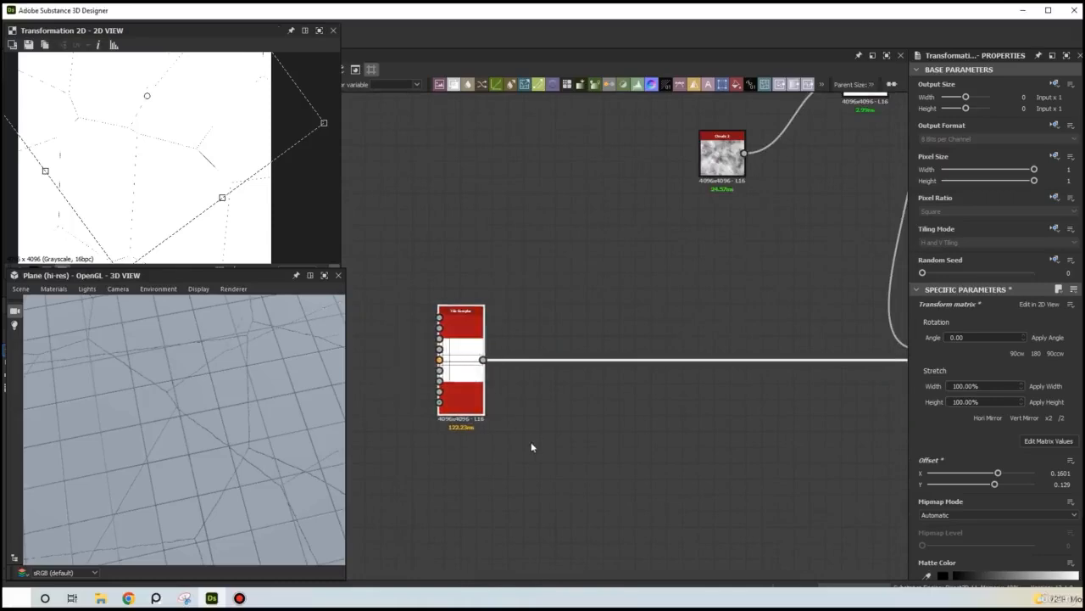
pyautogui.hotkey('ctrl', 'd')
pyautogui.moveTo(550, 366); pyautogui.dragTo(576, 273)
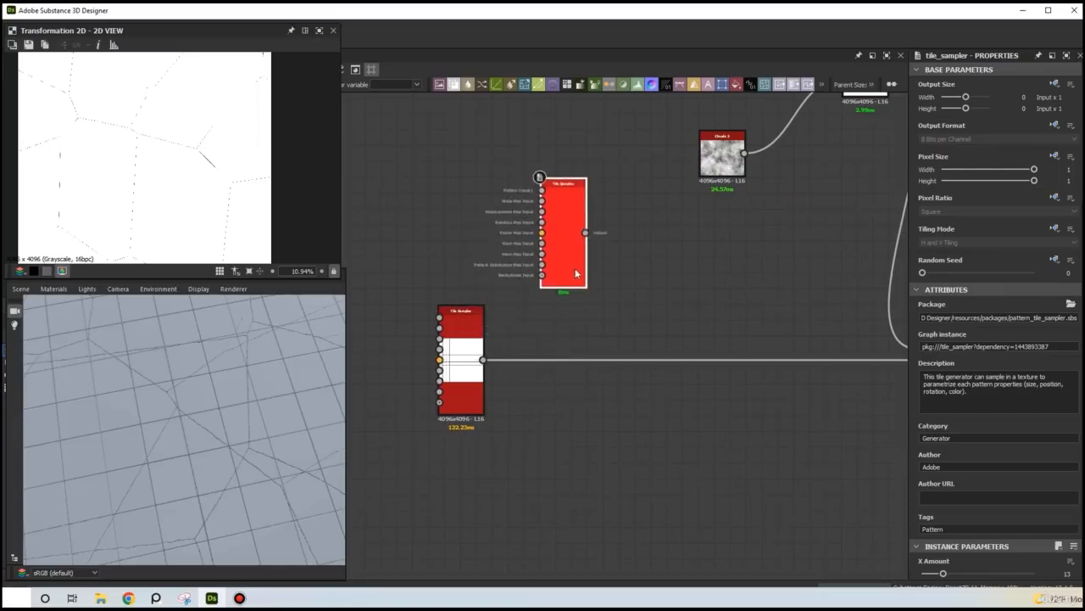
pyautogui.moveTo(612, 276); pyautogui.dragTo(530, 317, button='middle')
pyautogui.doubleClick(487, 292)
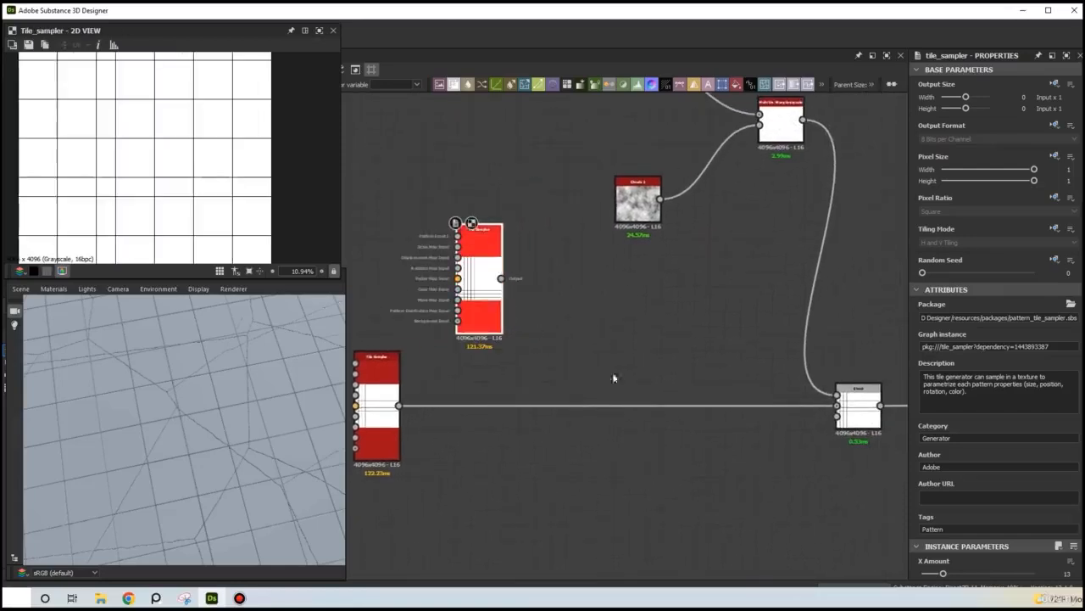
# - Set the duplicated Tile Sampler's Color Random to 0.9
pyautogui.scroll(-10, 999, 458)
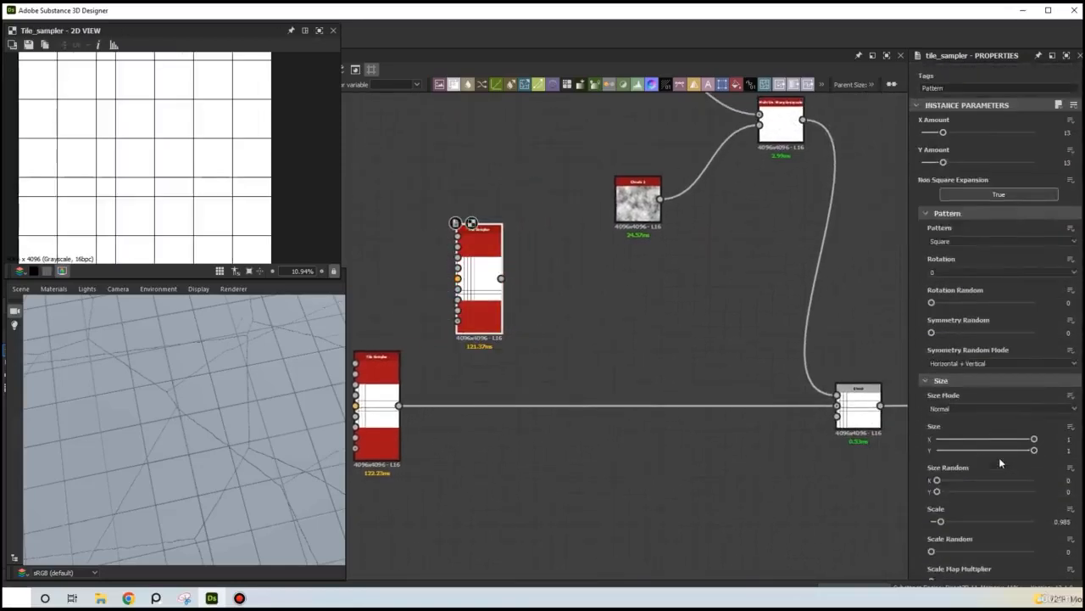
pyautogui.scroll(-10, 999, 457)
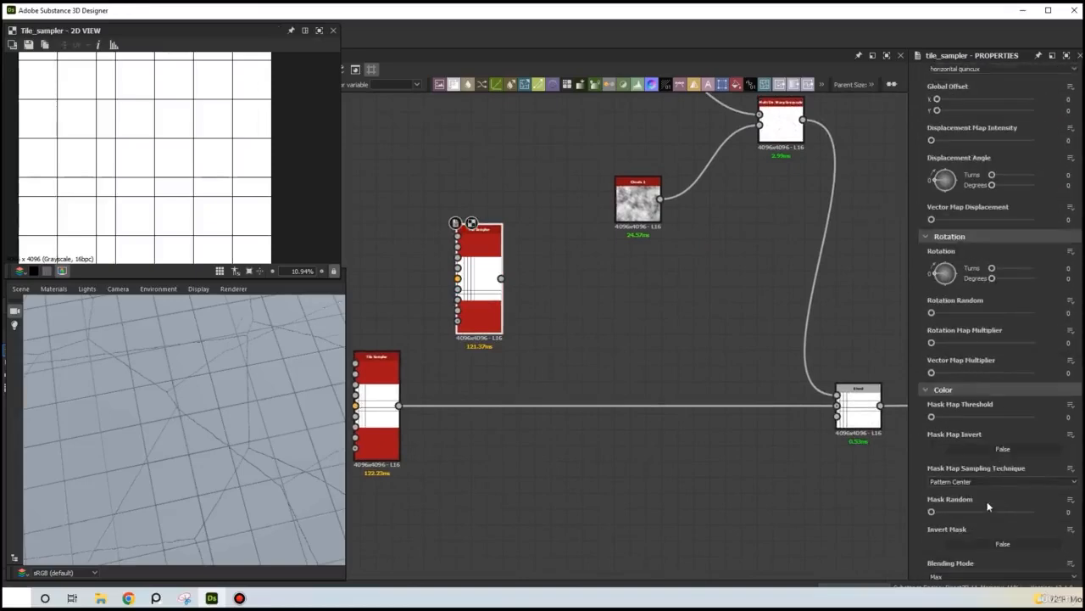
pyautogui.scroll(-5, 998, 477)
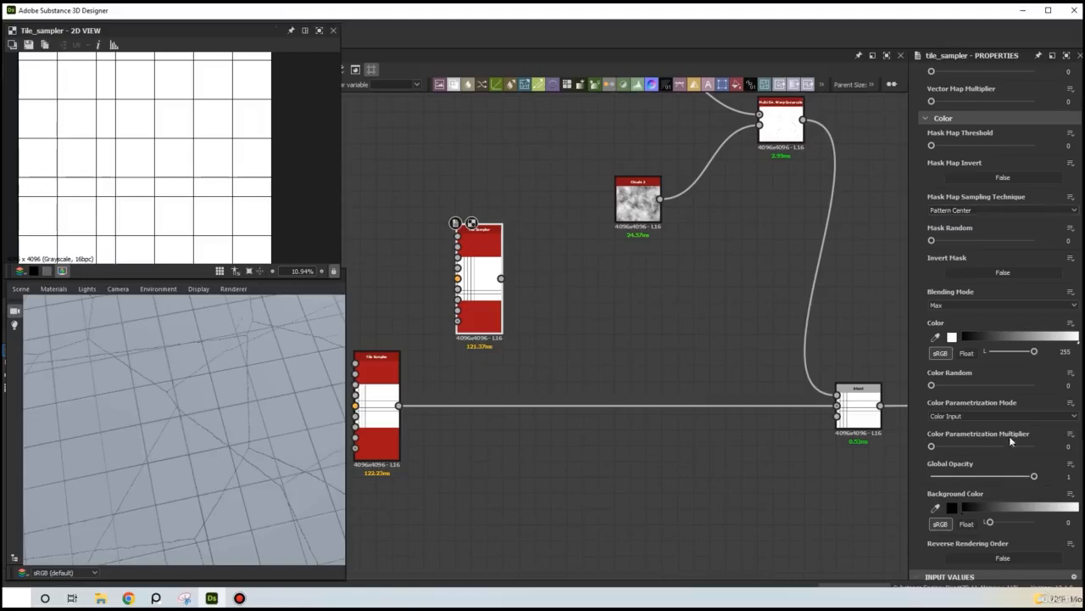
pyautogui.click(1067, 385)
pyautogui.write('0.9')
pyautogui.press('Return')
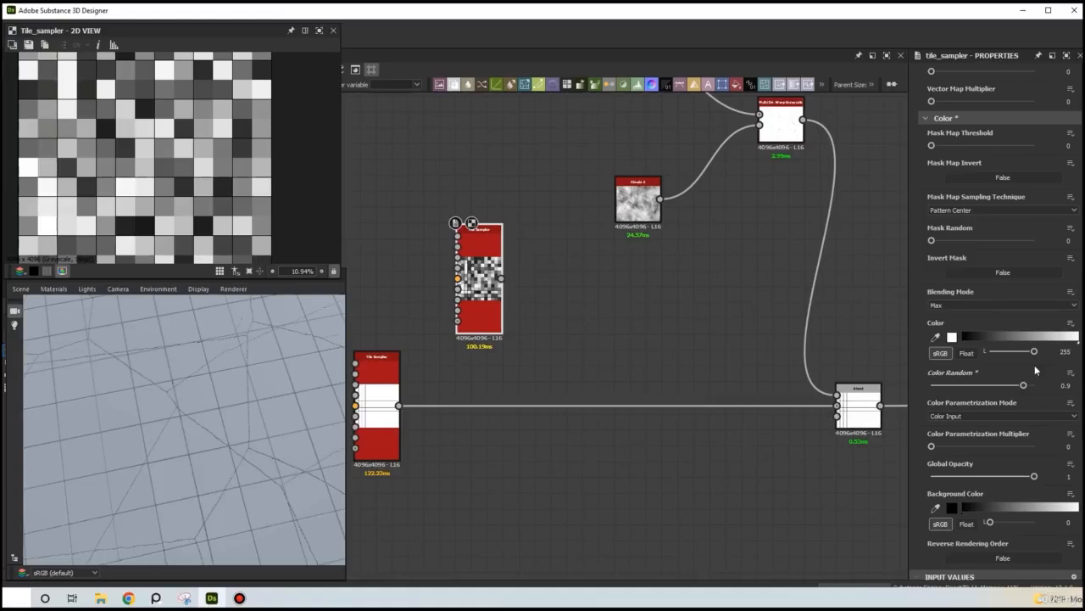
# - Add an unconnected Vector Warp Grayscale node beside the duplicated Tile Sampler
pyautogui.press('space')
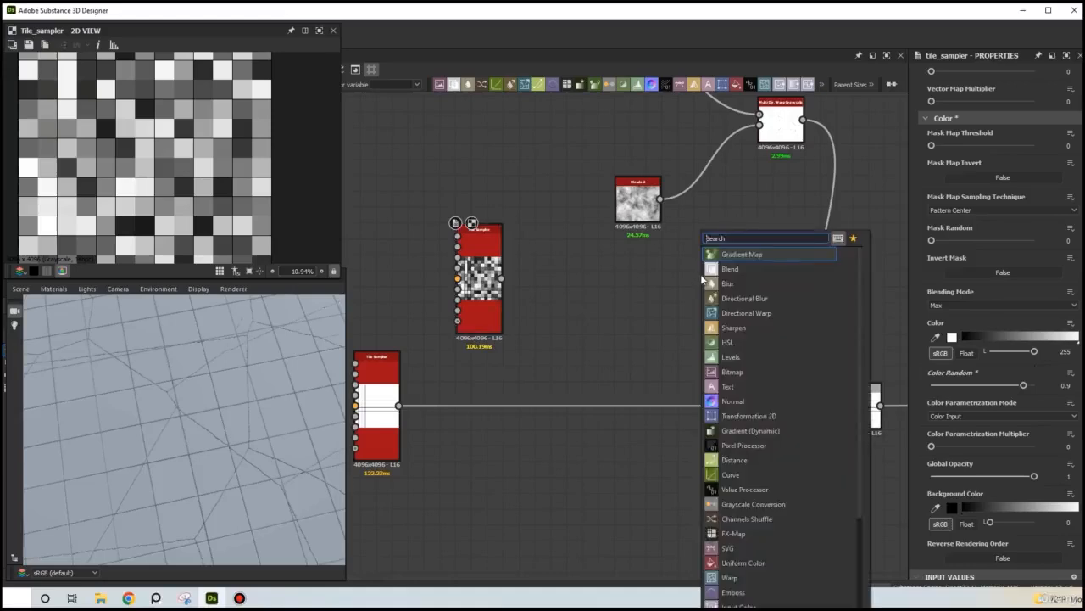
pyautogui.write('v')
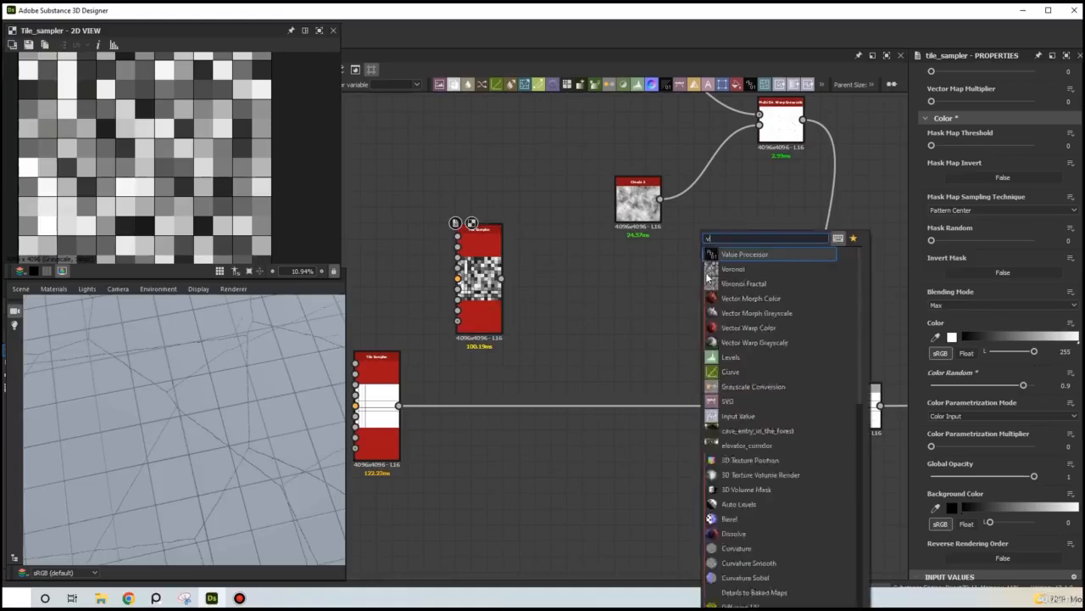
pyautogui.write('ec')
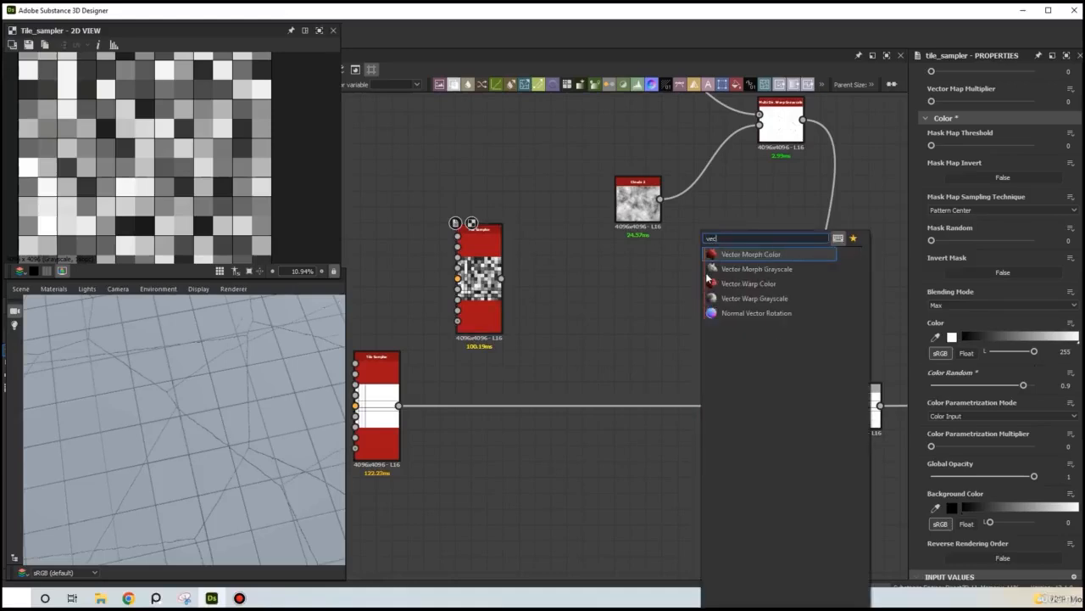
pyautogui.click(754, 298)
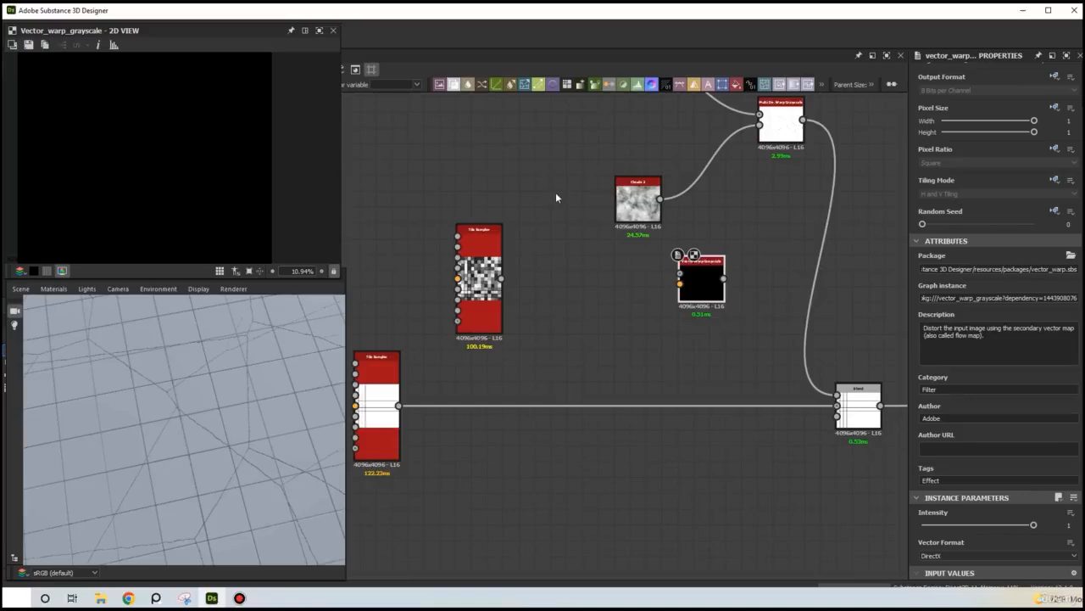
# - Move the crack nodes up as a group and connect Multi Dir. Warp Grayscale to the first input of Vector Warp Grayscale
pyautogui.scroll(-3, 513, 161)
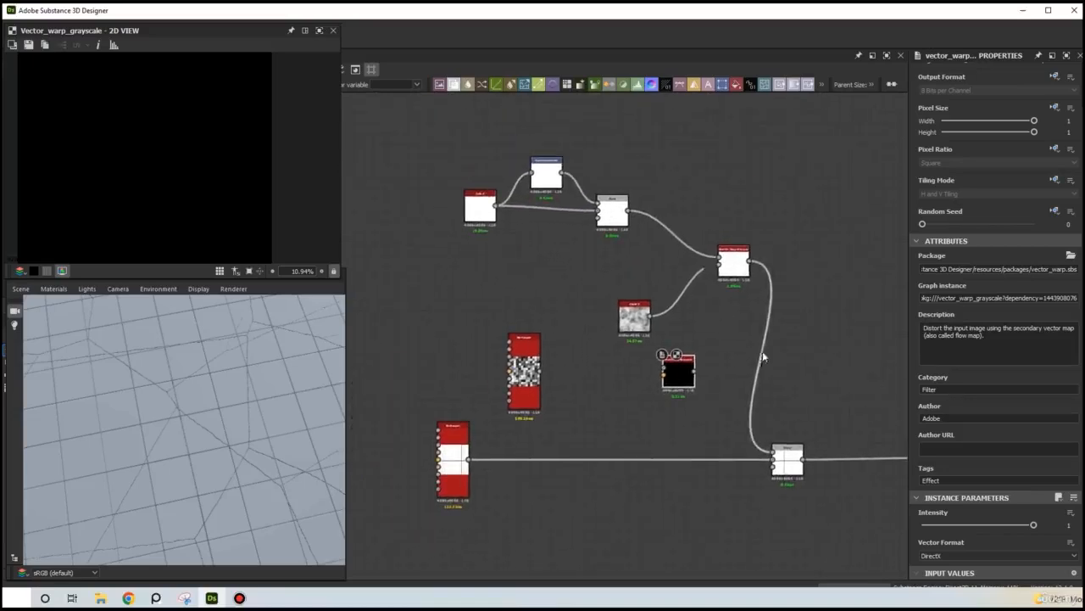
pyautogui.moveTo(762, 356); pyautogui.dragTo(456, 155)
pyautogui.moveTo(481, 218); pyautogui.dragTo(415, 131)
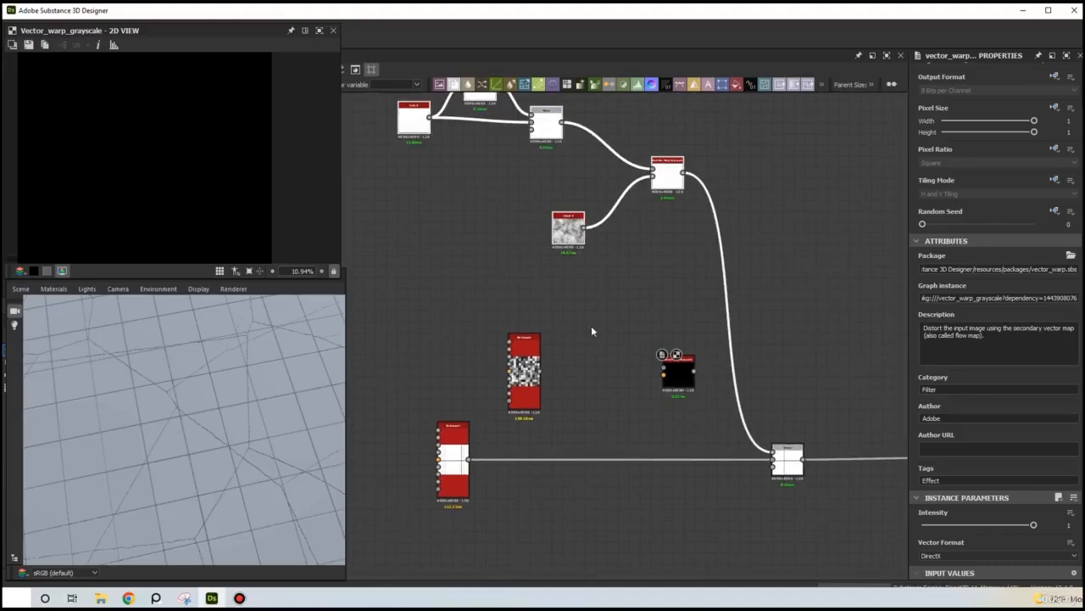
pyautogui.scroll(1, 591, 326)
pyautogui.moveTo(705, 146); pyautogui.dragTo(698, 378)
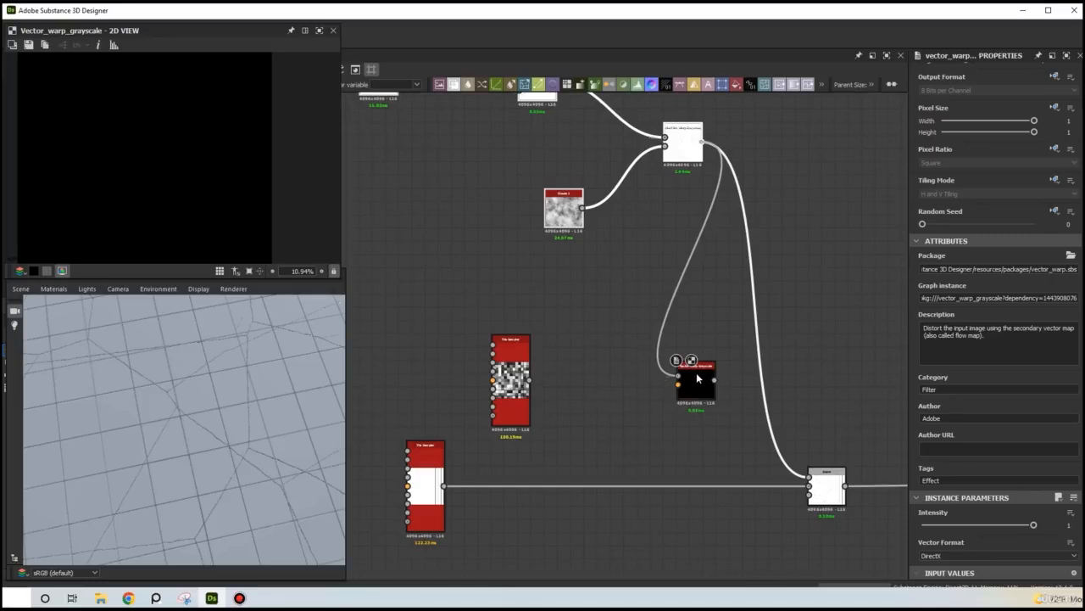
pyautogui.scroll(4, 605, 385)
pyautogui.moveTo(785, 392); pyautogui.dragTo(819, 383)
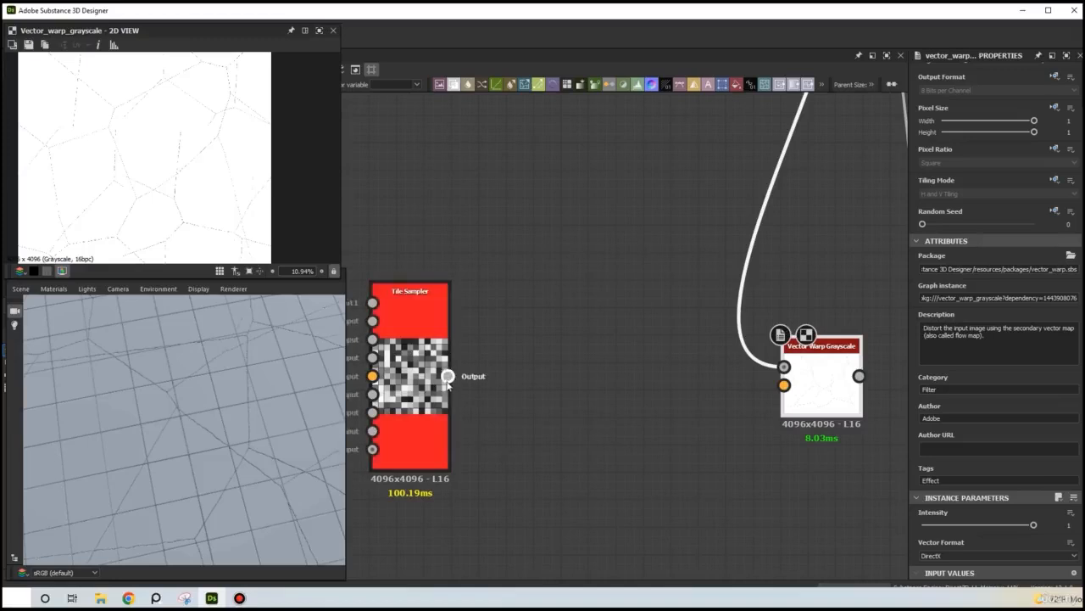
# - Connect the duplicated Tile Sampler to Vector Warp Grayscale's vector map input and insert a Gradient Map node into that link
pyautogui.moveTo(447, 376); pyautogui.dragTo(785, 388)
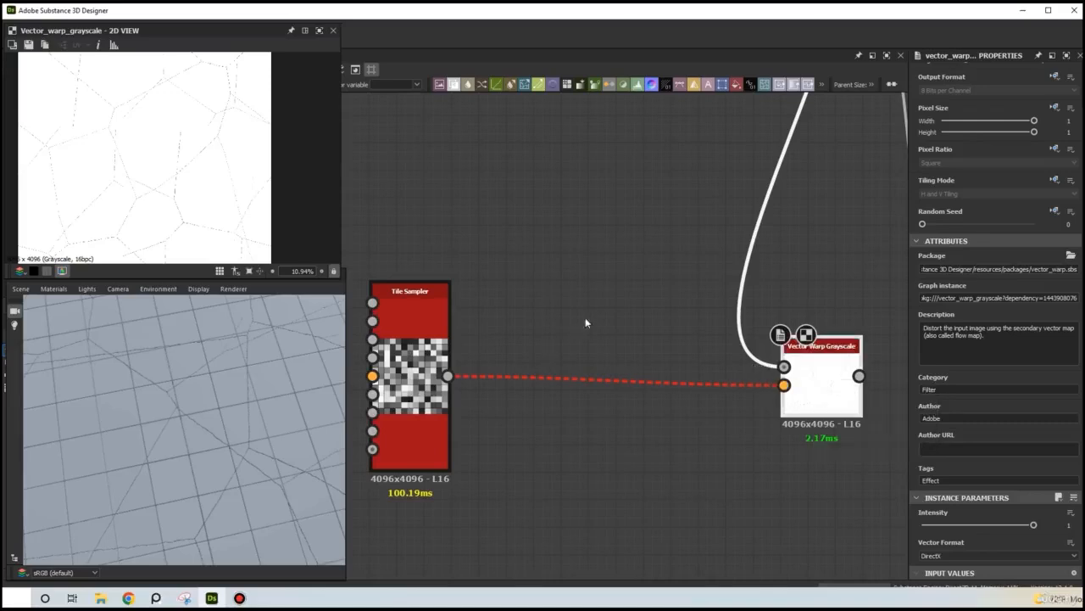
pyautogui.moveTo(585, 318); pyautogui.dragTo(609, 408)
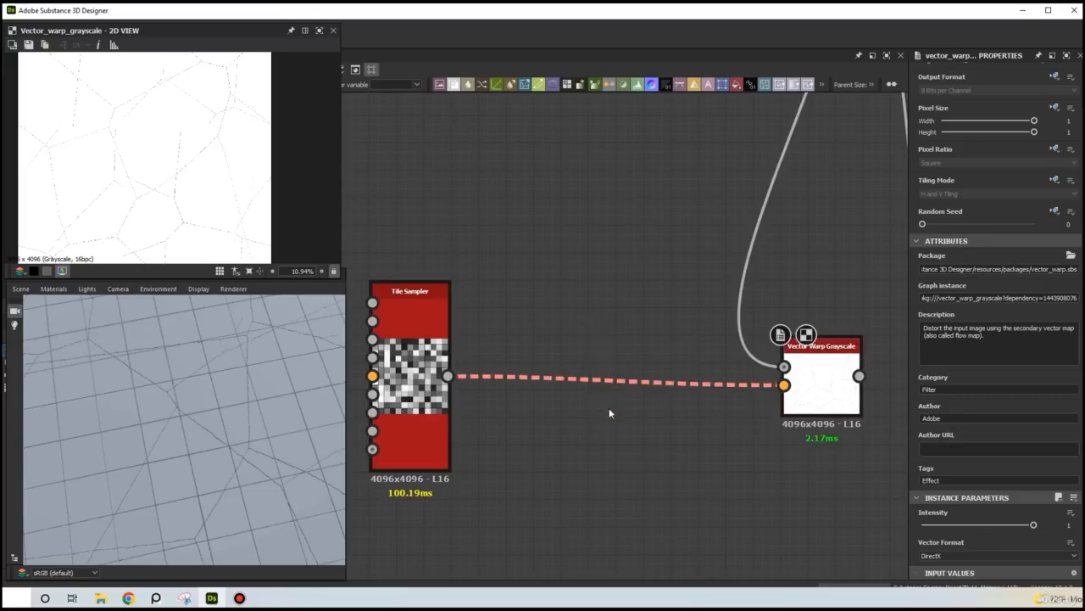
pyautogui.press('space')
pyautogui.write('grad')
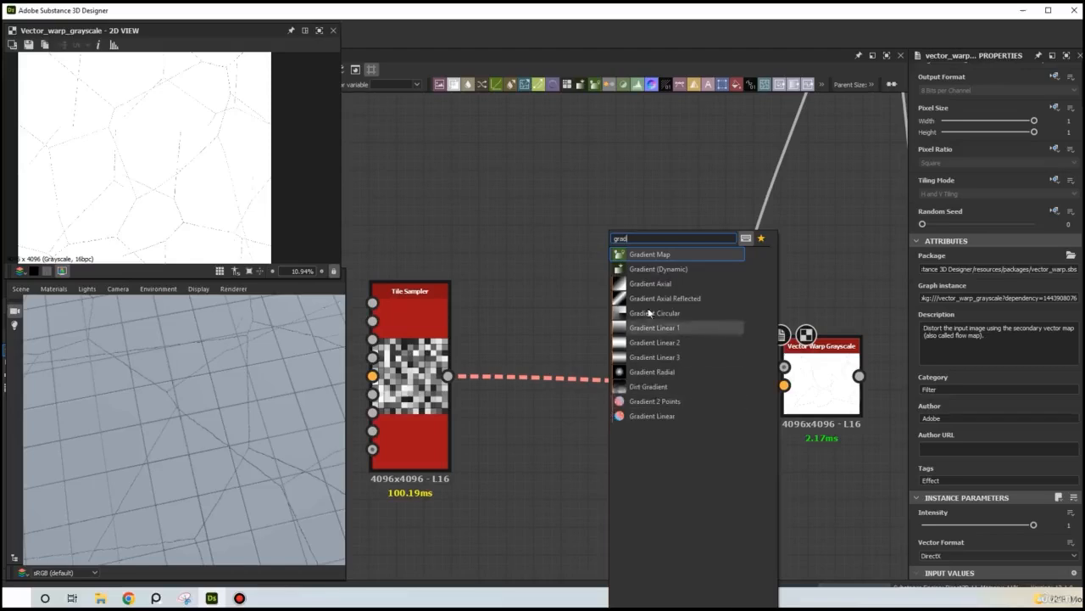
pyautogui.click(664, 253)
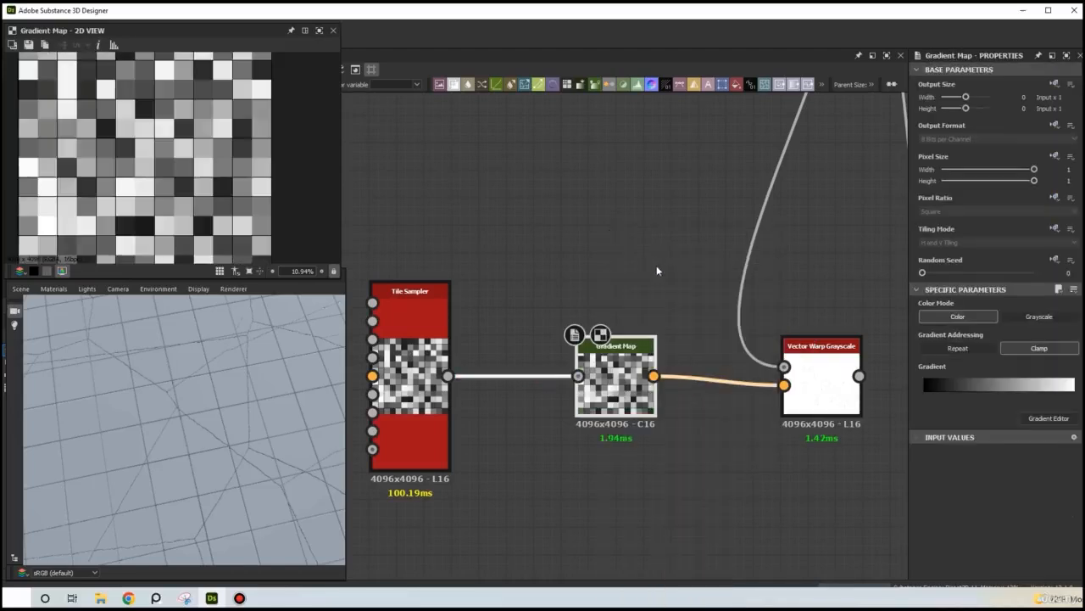
# - Lower the Vector Warp Grayscale's Intensity to 0.03 and connect its output to the Blend's first input
pyautogui.click(823, 364)
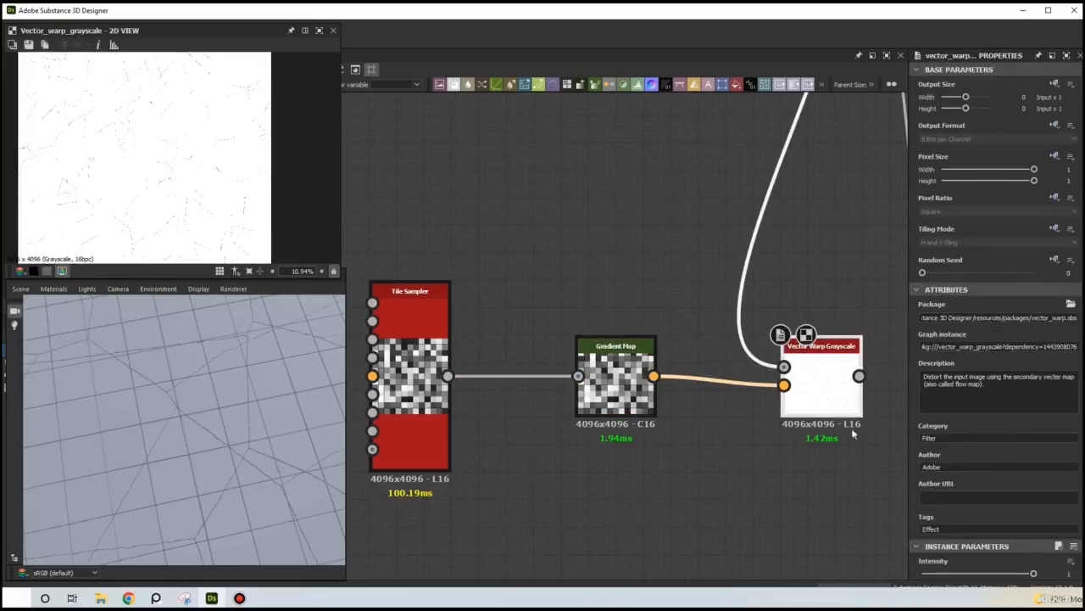
pyautogui.scroll(-1, 996, 509)
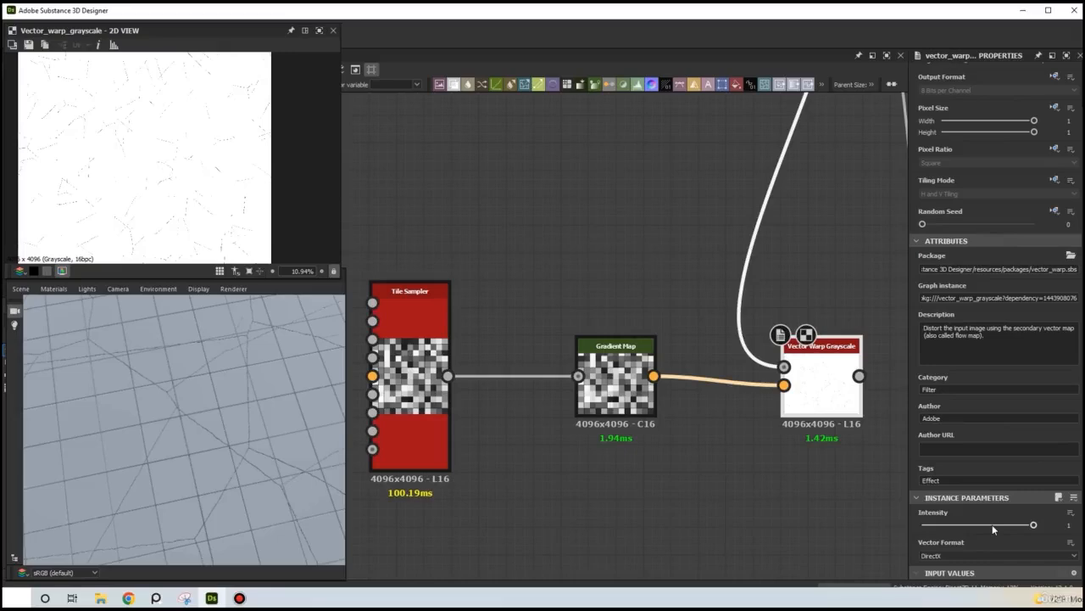
pyautogui.moveTo(992, 524); pyautogui.dragTo(924, 535)
pyautogui.scroll(-4, 742, 490)
pyautogui.moveTo(720, 445); pyautogui.dragTo(622, 258, button='middle')
pyautogui.scroll(3, 758, 303)
pyautogui.moveTo(659, 205); pyautogui.dragTo(810, 379)
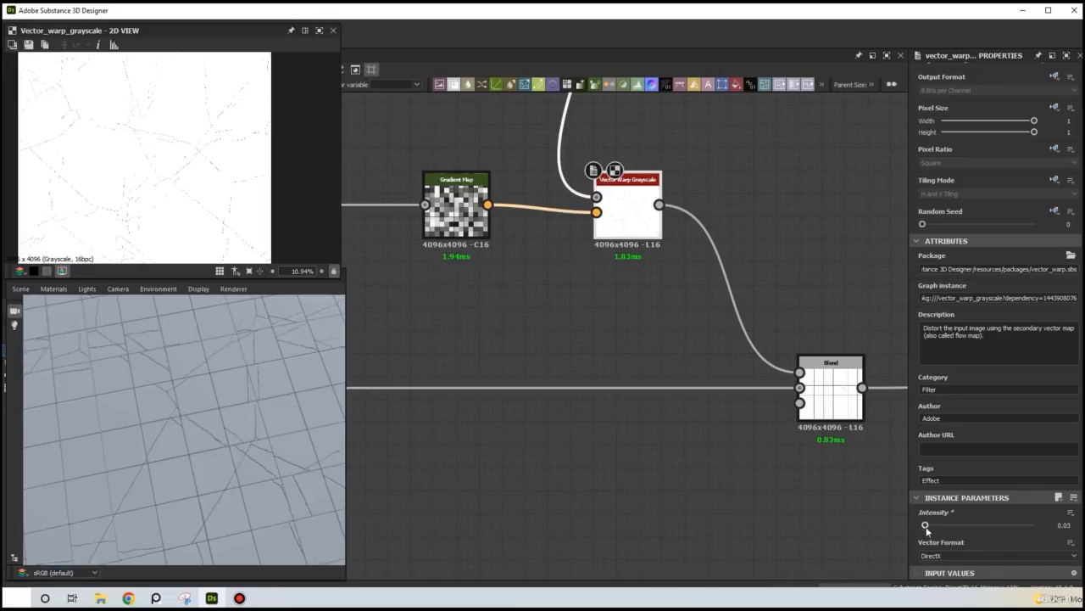
# - Set the Vector Warp Grayscale's Intensity to 0.48 and inspect the cracks across the tiled 3D plane
pyautogui.moveTo(926, 525); pyautogui.dragTo(975, 527)
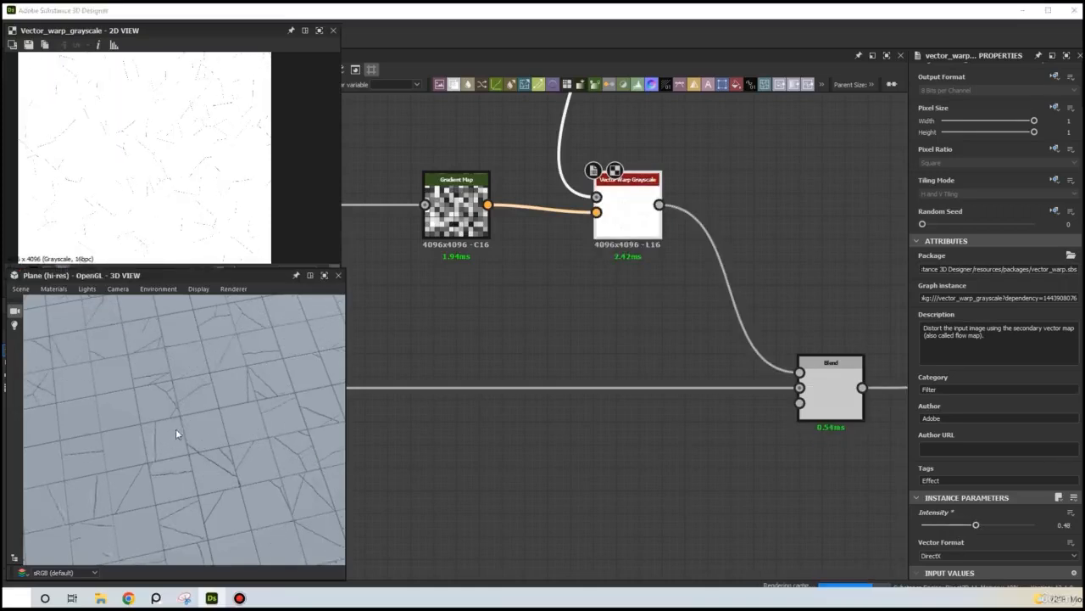
pyautogui.moveTo(177, 431); pyautogui.dragTo(219, 393)
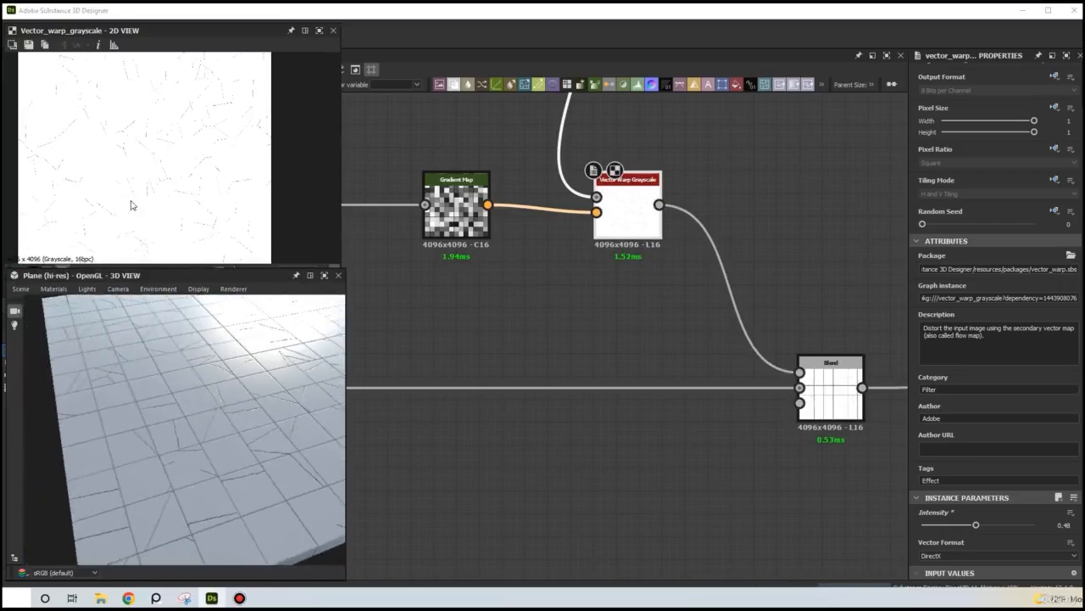
pyautogui.scroll(-4, 555, 266)
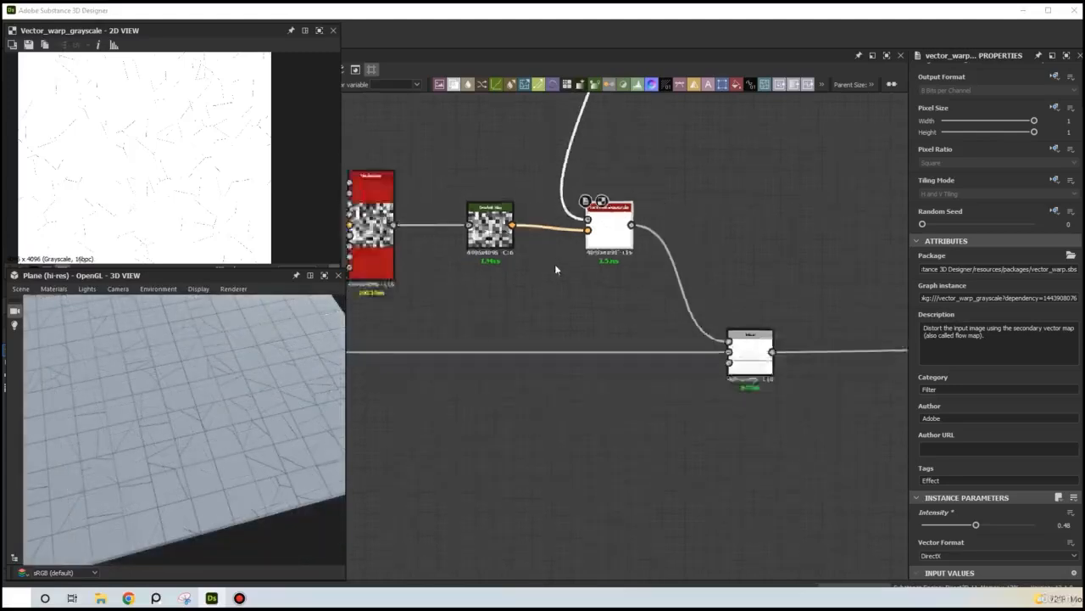
# - Move the Clouds 2 node well above the crack nodes, keeping its link to Multi Dir. Warp Grayscale
pyautogui.moveTo(554, 264)
pyautogui.mouseDown(button='middle')
pyautogui.moveTo(607, 297)
pyautogui.moveTo(635, 212)
pyautogui.moveTo(630, 273)
pyautogui.moveTo(625, 242)
pyautogui.moveTo(609, 284)
pyautogui.mouseUp(button='middle')
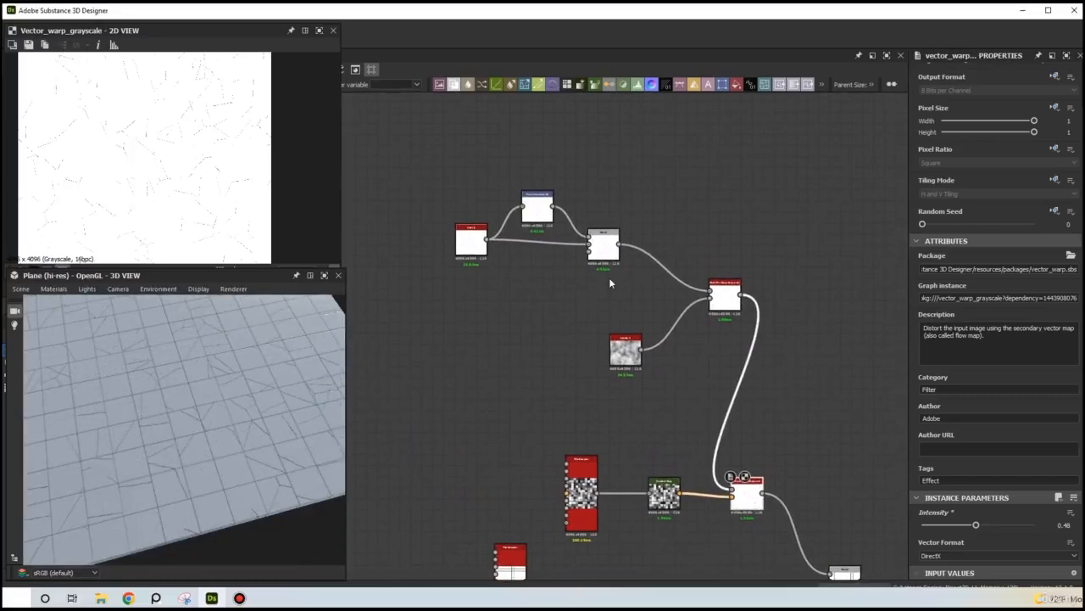
pyautogui.moveTo(626, 347); pyautogui.dragTo(639, 150)
pyautogui.moveTo(636, 178); pyautogui.dragTo(618, 348, button='middle')
pyautogui.moveTo(627, 315); pyautogui.dragTo(628, 264)
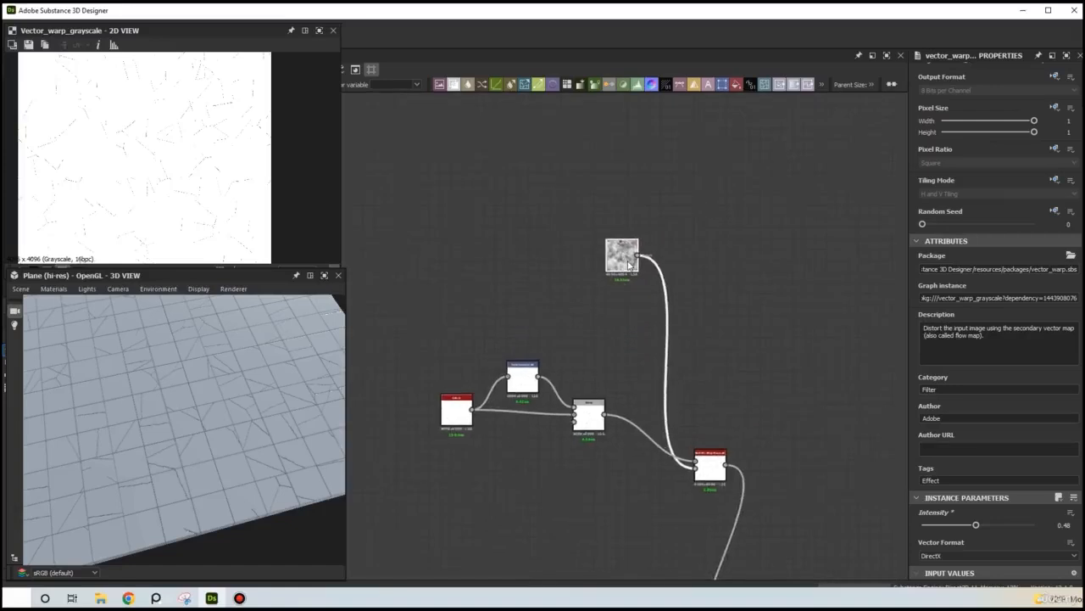
pyautogui.scroll(4, 630, 265)
pyautogui.moveTo(632, 291); pyautogui.dragTo(596, 424, button='middle')
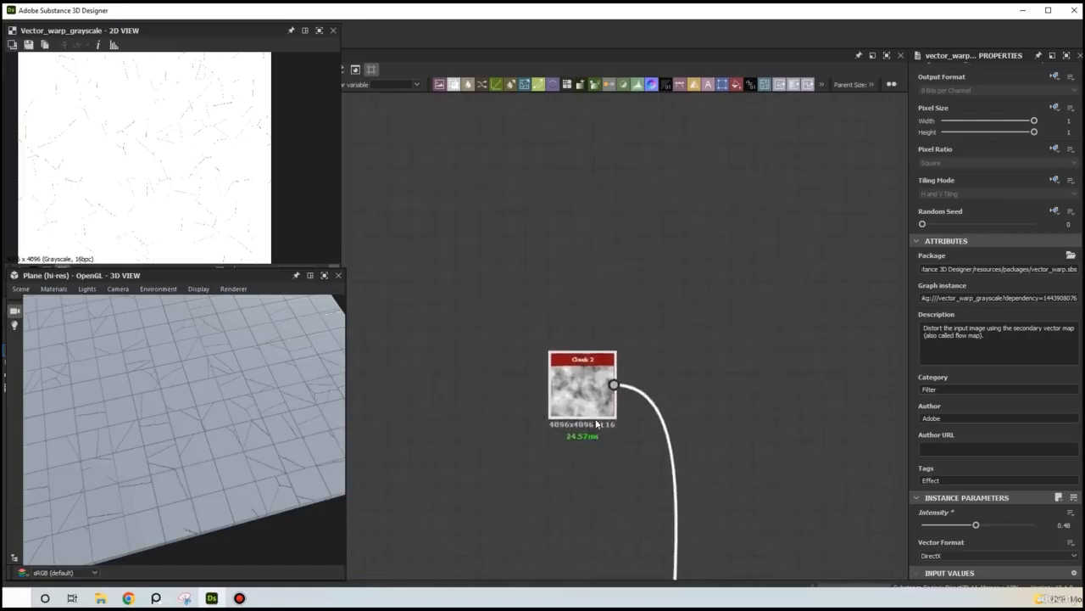
pyautogui.moveTo(596, 424); pyautogui.dragTo(597, 240)
# - Add a frame around the Clouds 2 node and title it "Clouds 2"
pyautogui.rightClick(590, 194)
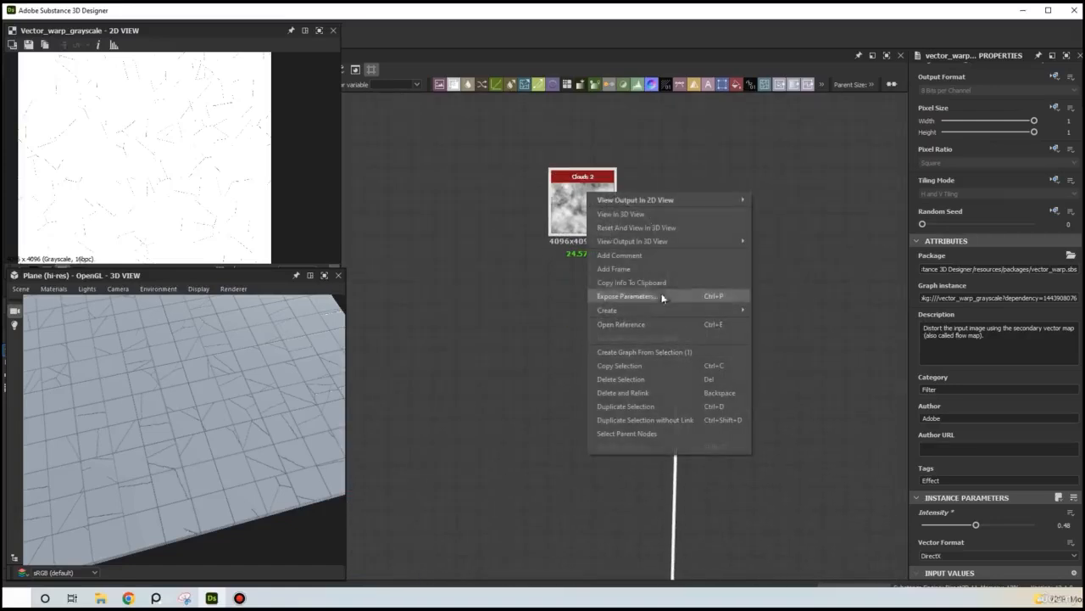
pyautogui.click(641, 268)
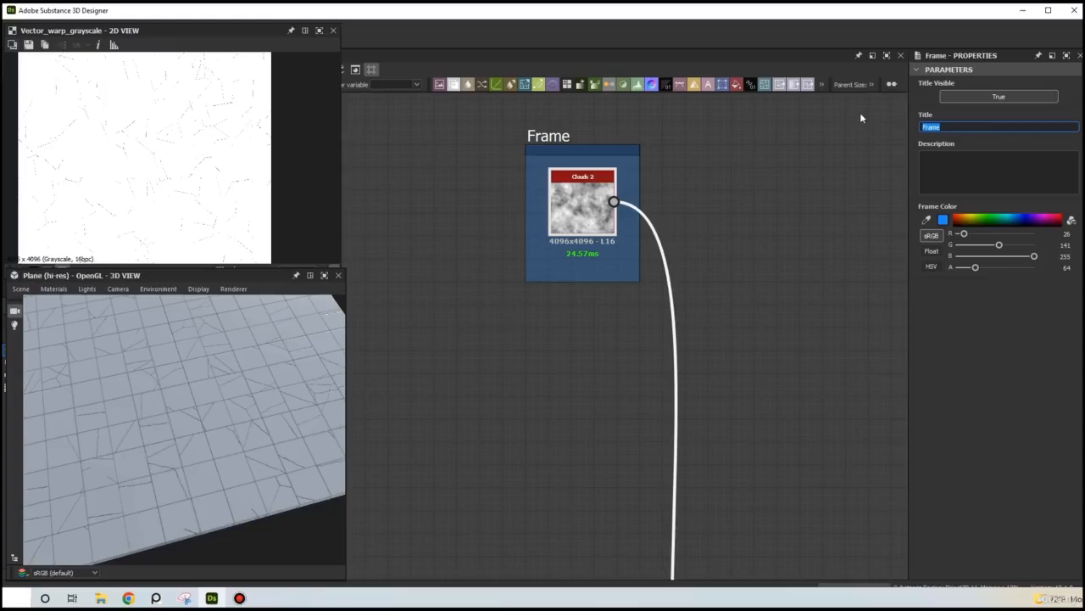
pyautogui.write('Clouds 2')
pyautogui.click(797, 229)
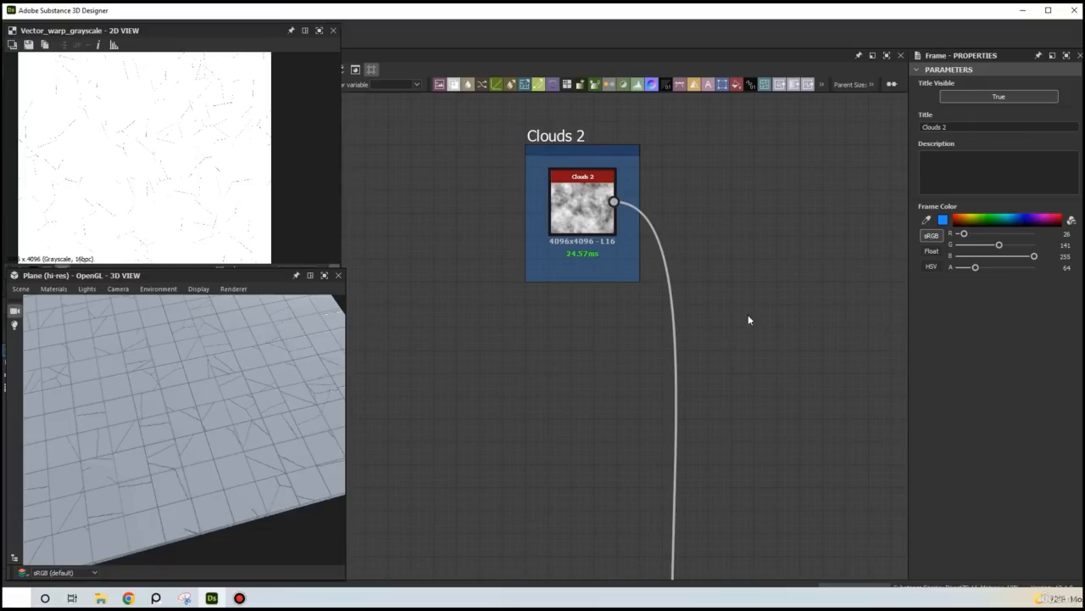
# - Insert a dot node in the Clouds 2 link and place it level with Multi Dir. Warp Grayscale's second input
pyautogui.scroll(-3, 749, 319)
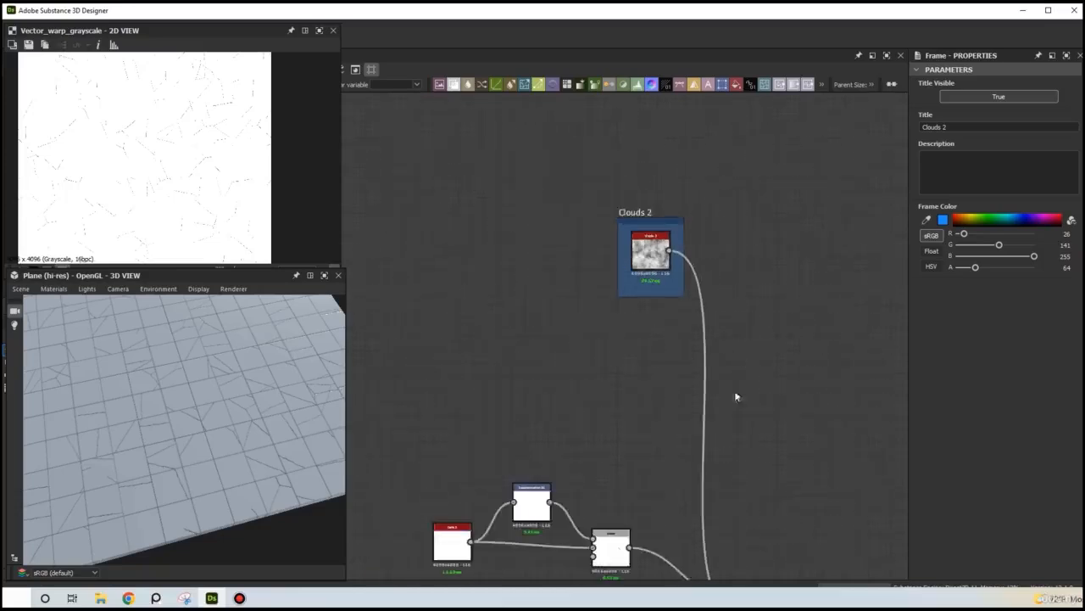
pyautogui.moveTo(734, 395); pyautogui.dragTo(717, 203, button='middle')
pyautogui.scroll(1, 703, 367)
pyautogui.scroll(1, 703, 367)
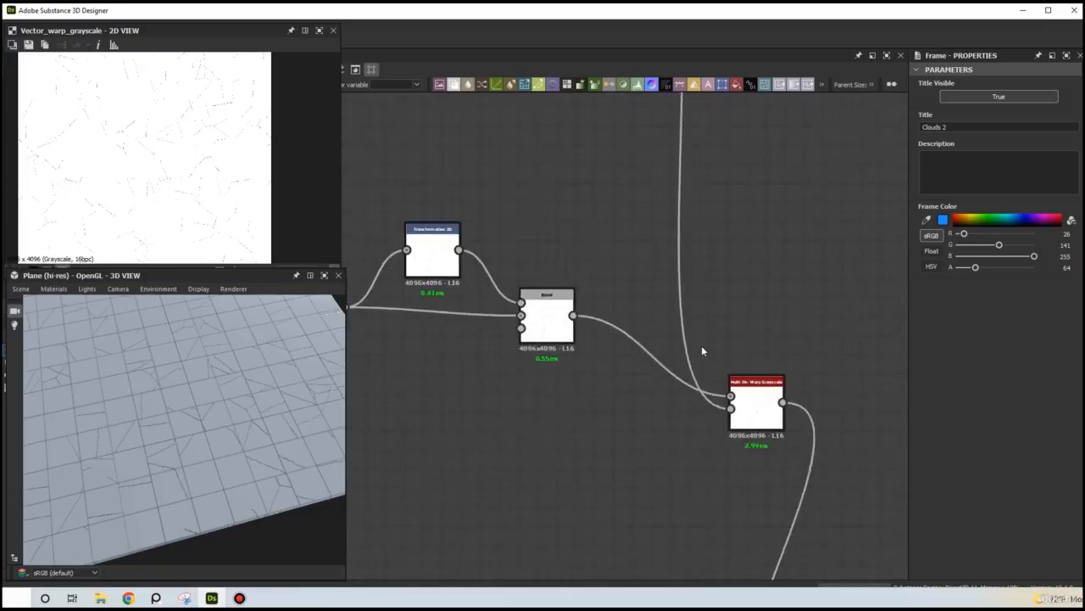
pyautogui.scroll(1, 702, 350)
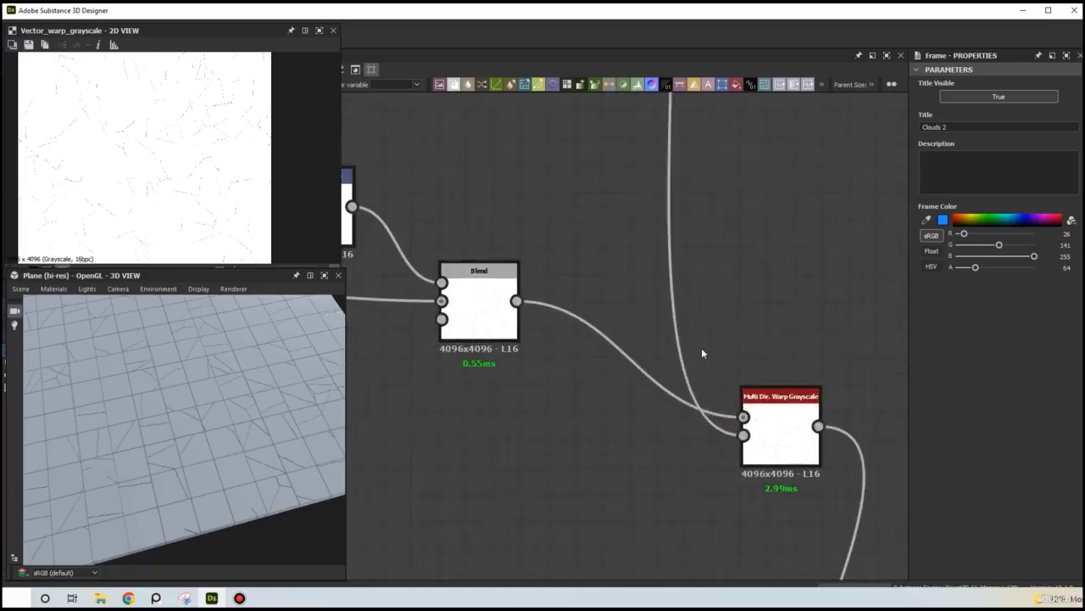
pyautogui.doubleClick(670, 285)
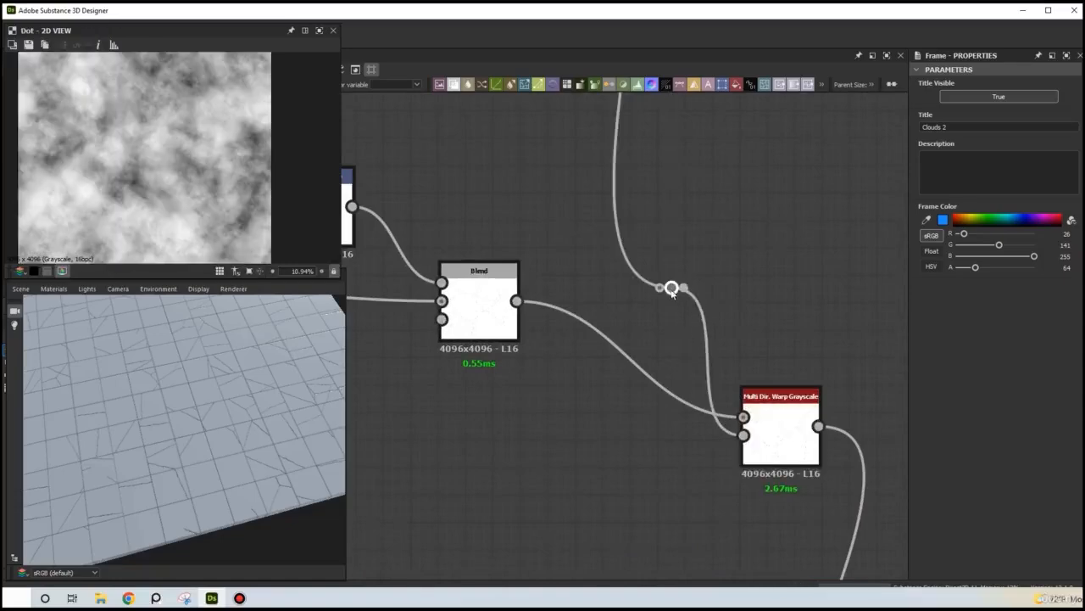
pyautogui.moveTo(671, 285); pyautogui.dragTo(607, 435)
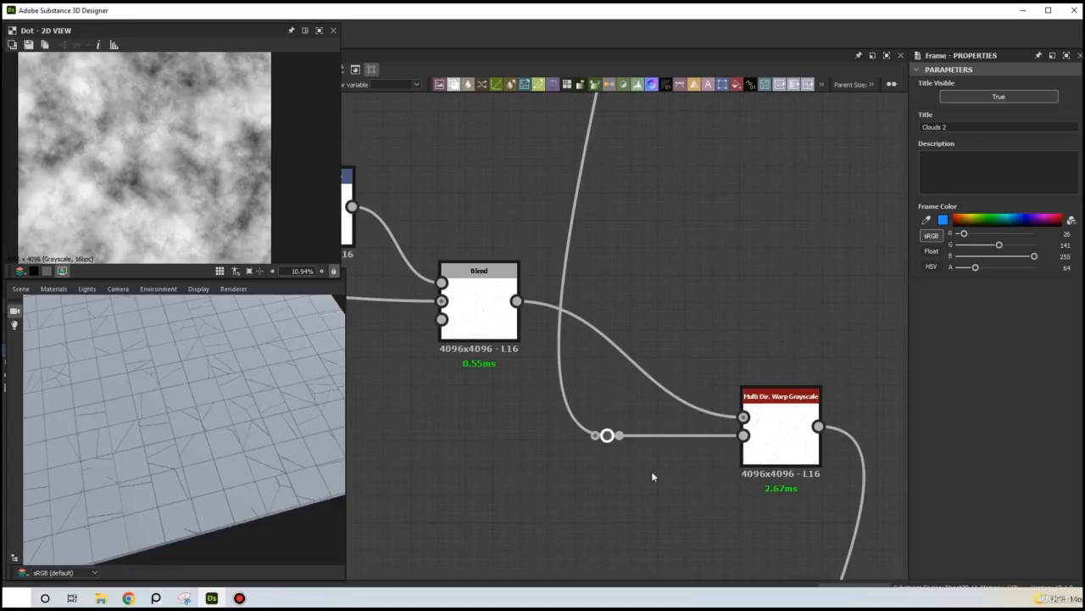
# - Add the comment "Clouds 2" to the dot node and place the text under its outgoing link
pyautogui.rightClick(653, 473)
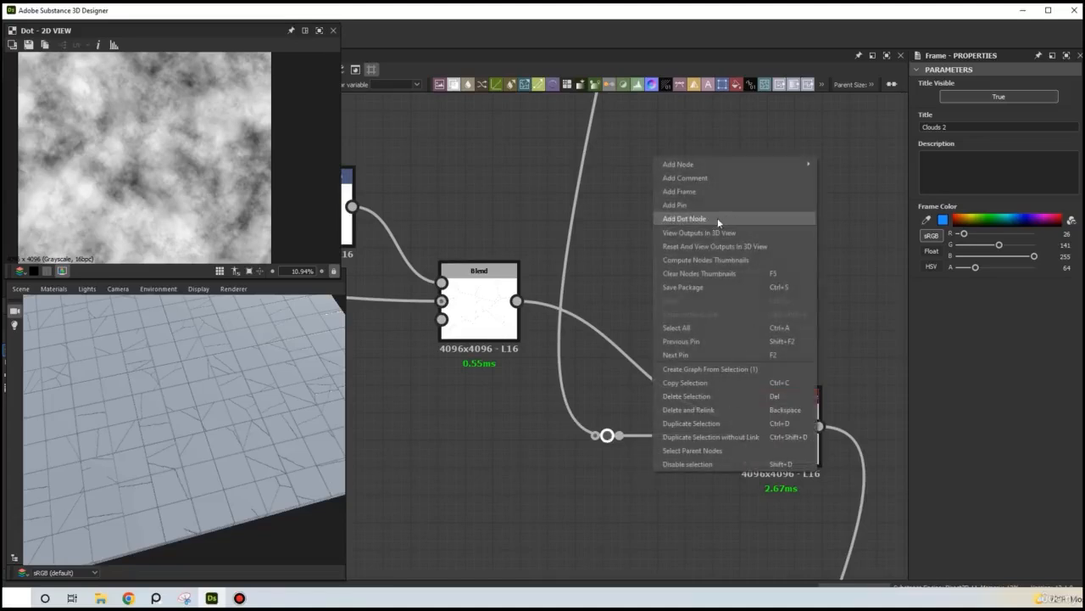
pyautogui.click(705, 178)
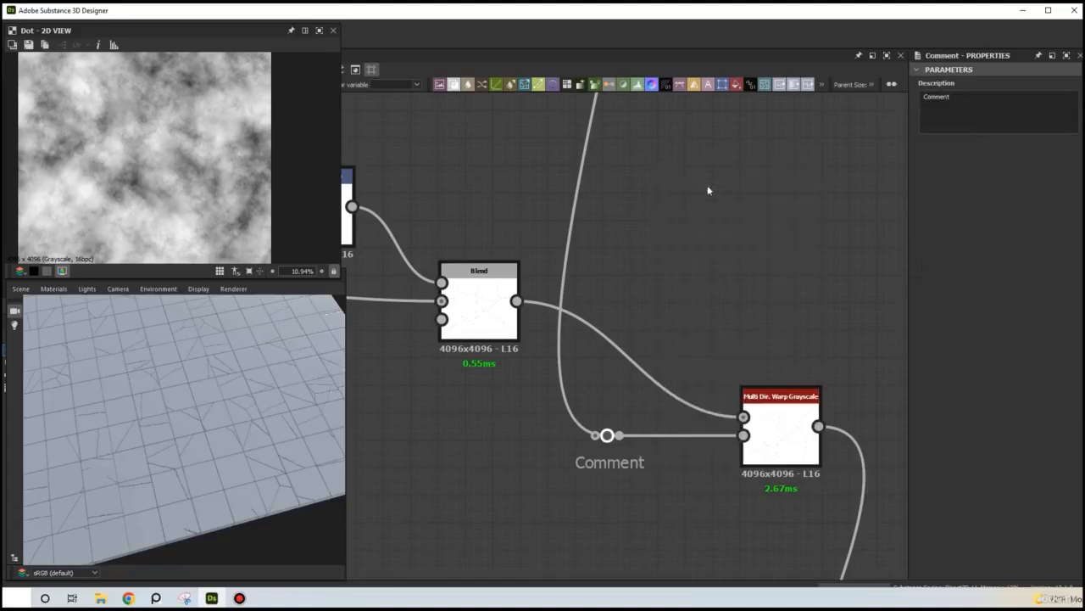
pyautogui.moveTo(952, 96); pyautogui.dragTo(921, 99)
pyautogui.write('Clouds 2')
pyautogui.moveTo(610, 463); pyautogui.dragTo(674, 466)
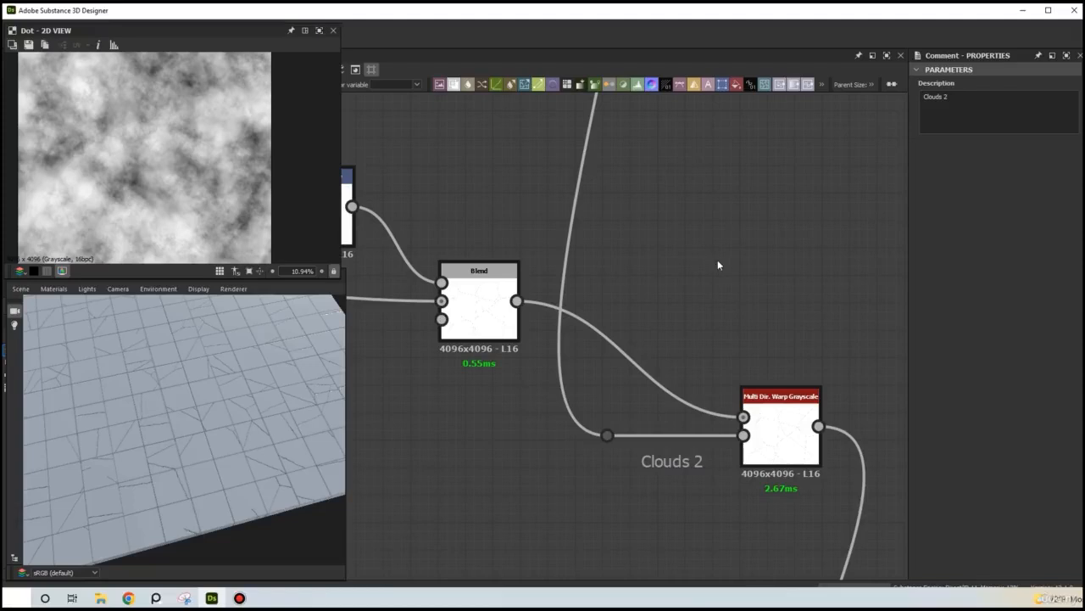
# - Add a Threshold node fed by the duplicated Tile Sampler's output, below the Gradient Map
pyautogui.scroll(-8, 718, 263)
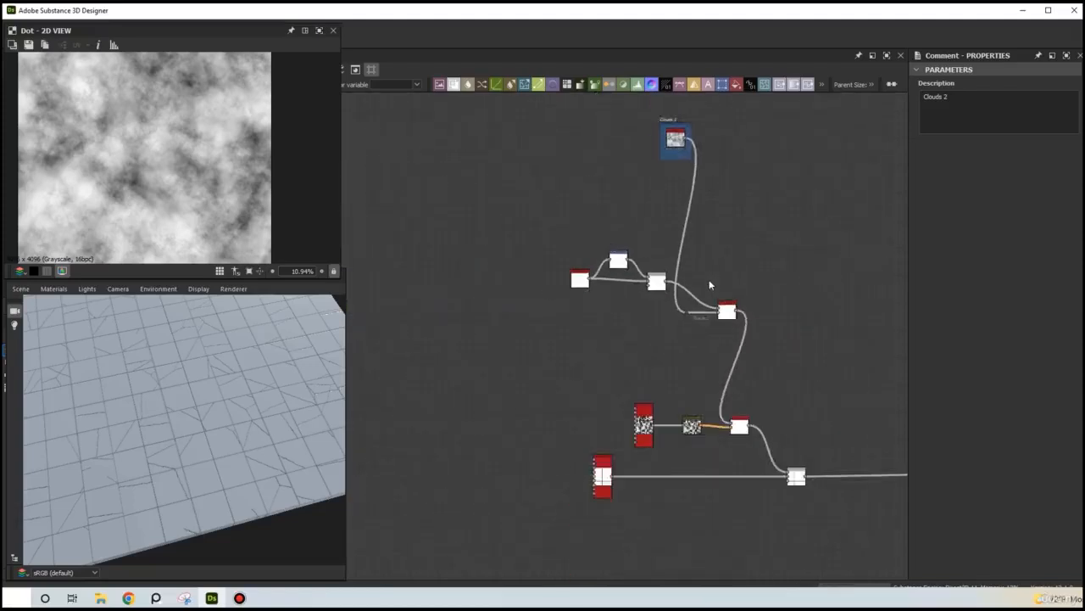
pyautogui.moveTo(671, 287); pyautogui.dragTo(634, 296, button='middle')
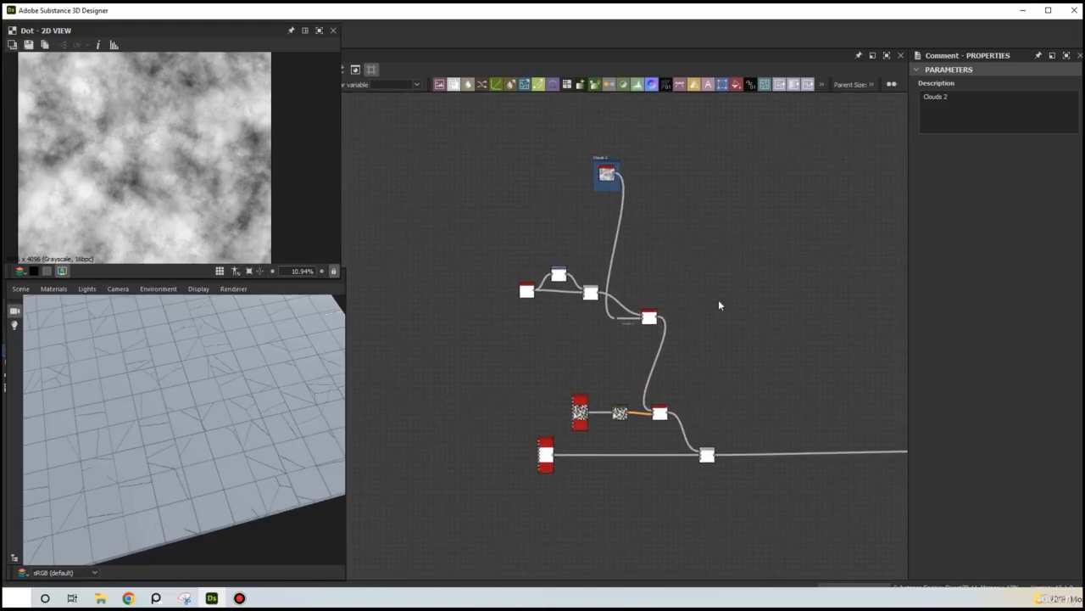
pyautogui.scroll(3, 684, 331)
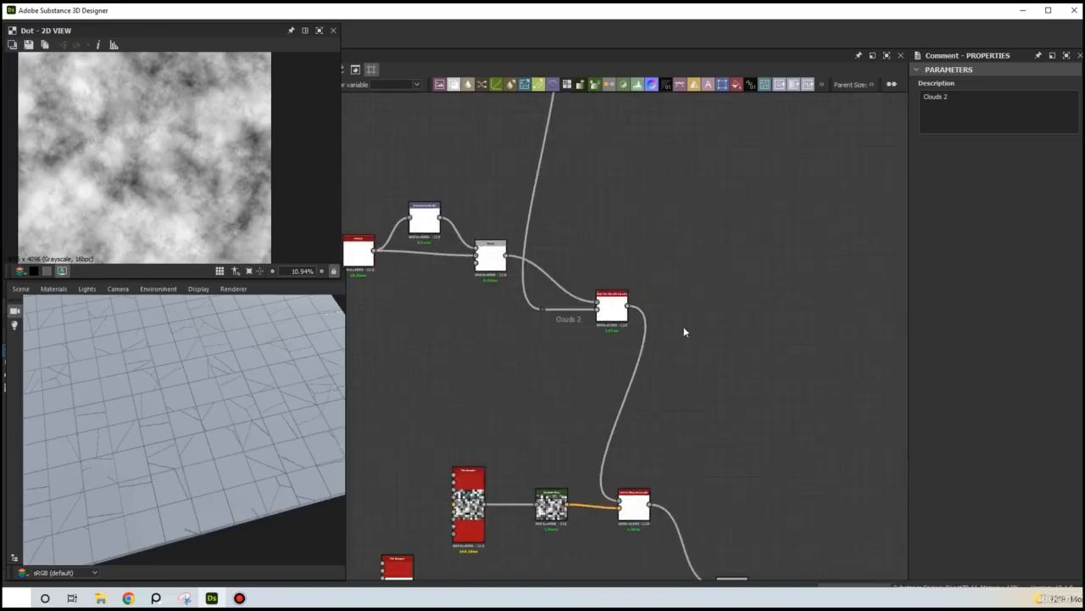
pyautogui.moveTo(517, 492); pyautogui.dragTo(575, 391, button='middle')
pyautogui.scroll(2, 499, 451)
pyautogui.moveTo(501, 447); pyautogui.dragTo(406, 366, button='middle')
pyautogui.scroll(2, 504, 371)
pyautogui.scroll(-1, 491, 353)
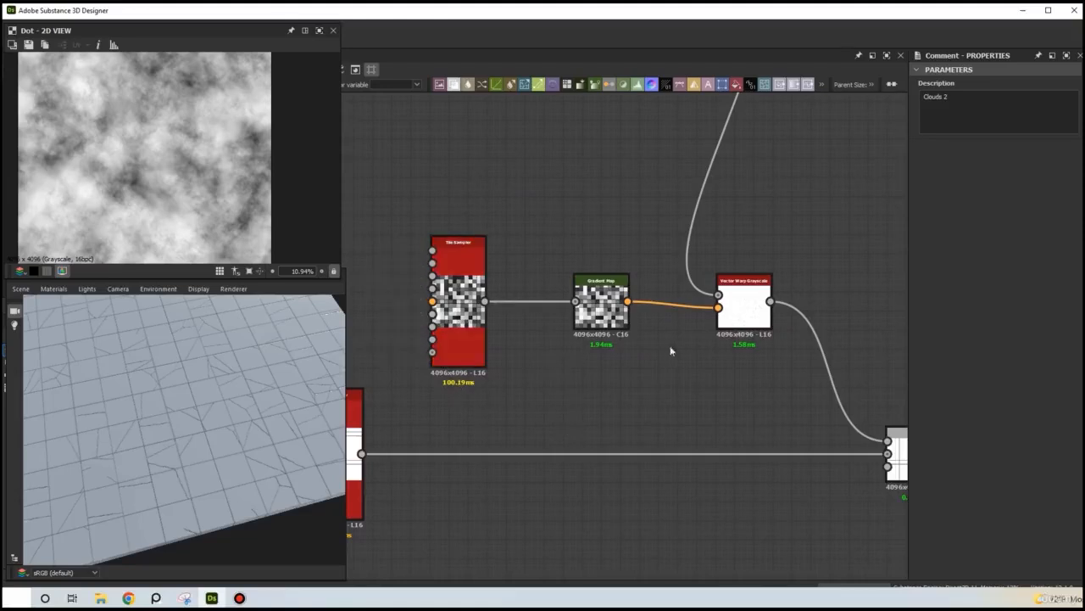
pyautogui.moveTo(656, 376); pyautogui.dragTo(714, 325, button='middle')
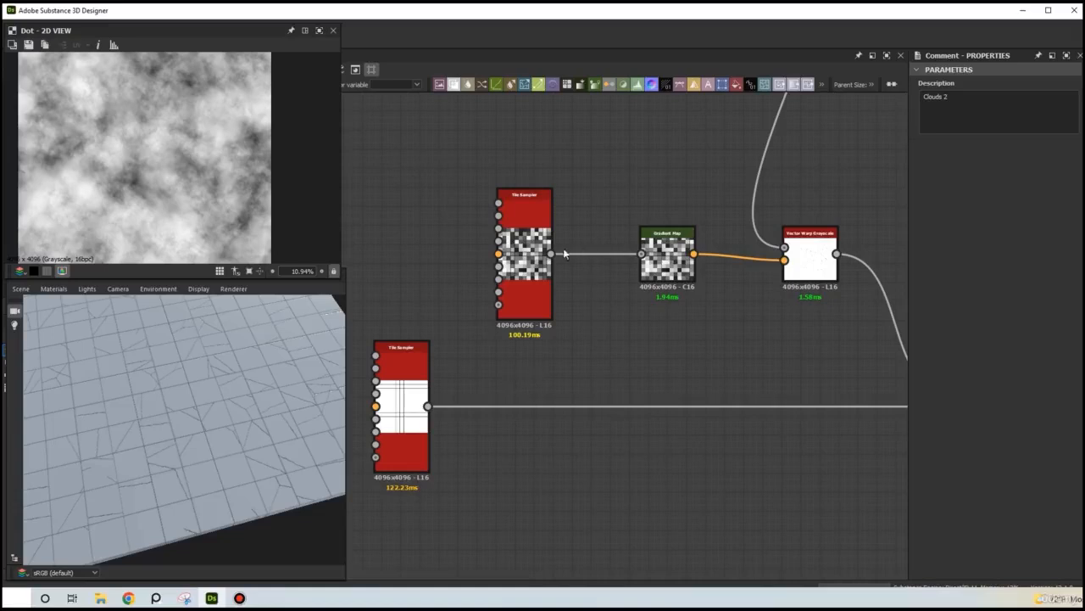
pyautogui.moveTo(551, 254); pyautogui.dragTo(602, 343)
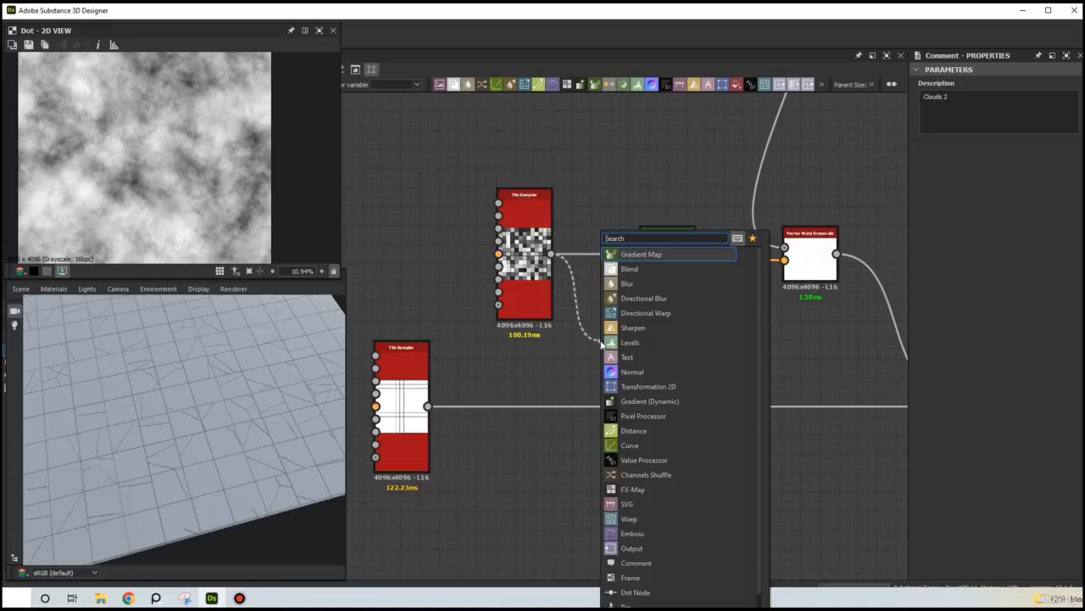
pyautogui.write('th')
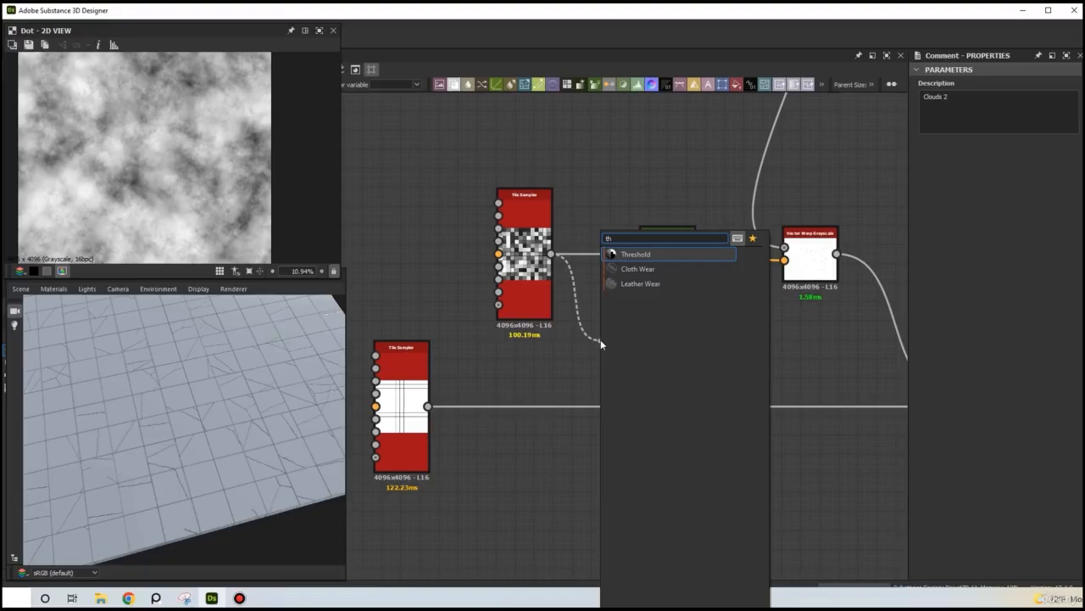
pyautogui.click(659, 251)
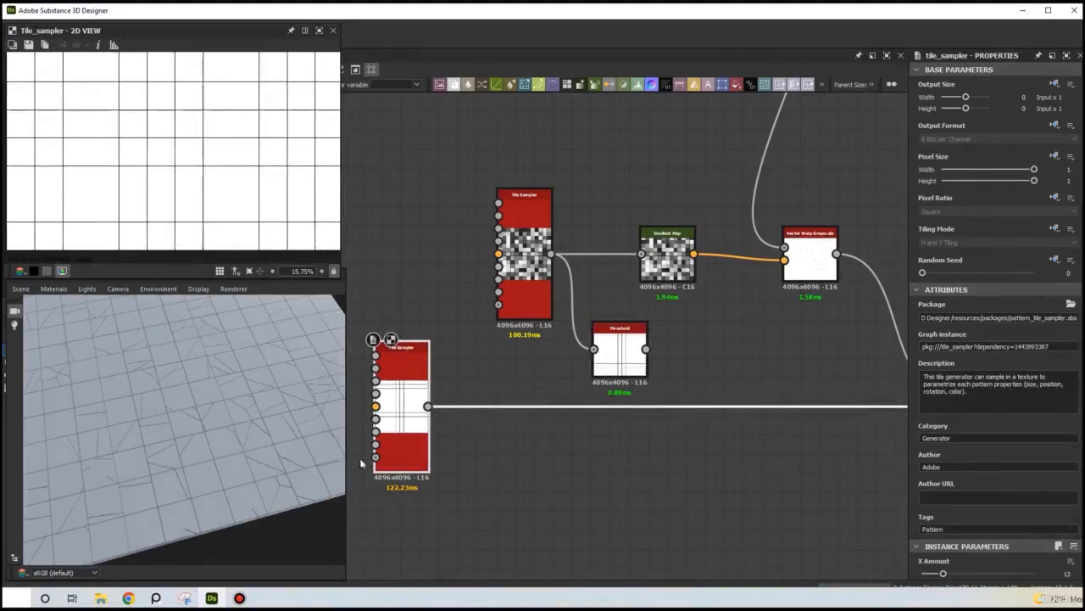
# - Transfer the original Tile Sampler's outgoing link to the Threshold output and move Threshold down in line with the Blend
pyautogui.keyDown('shift'); pyautogui.moveTo(430, 408); pyautogui.dragTo(646, 348); pyautogui.keyUp('shift')
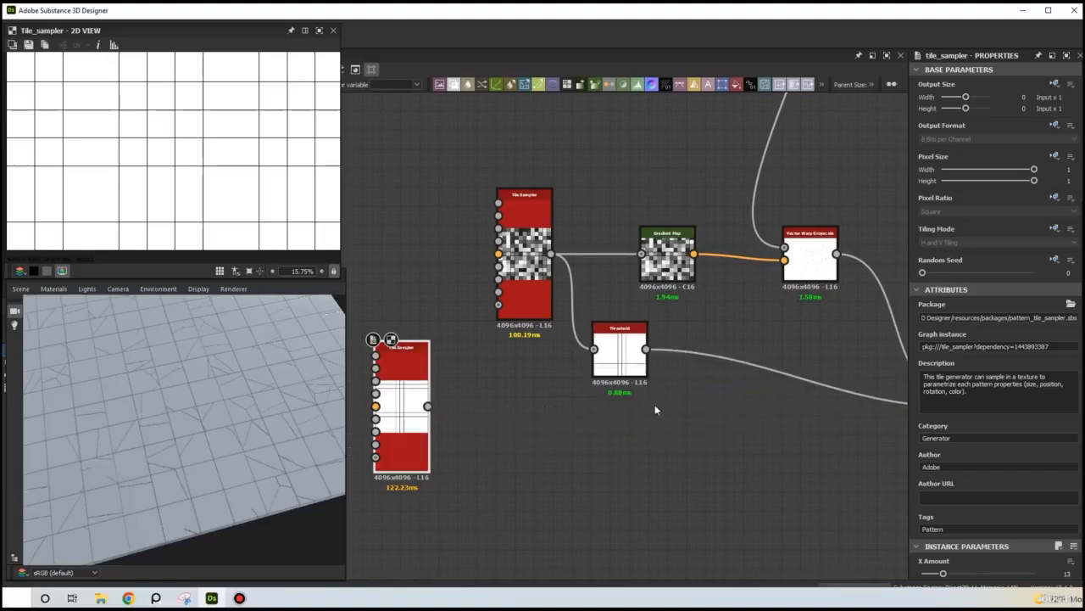
pyautogui.scroll(-1, 655, 410)
pyautogui.moveTo(637, 393); pyautogui.dragTo(550, 291, button='middle')
pyautogui.moveTo(537, 269); pyautogui.dragTo(537, 308)
# - Delete the disconnected original Tile Sampler
pyautogui.moveTo(430, 387); pyautogui.dragTo(587, 382, button='middle')
pyautogui.moveTo(501, 299); pyautogui.dragTo(504, 301)
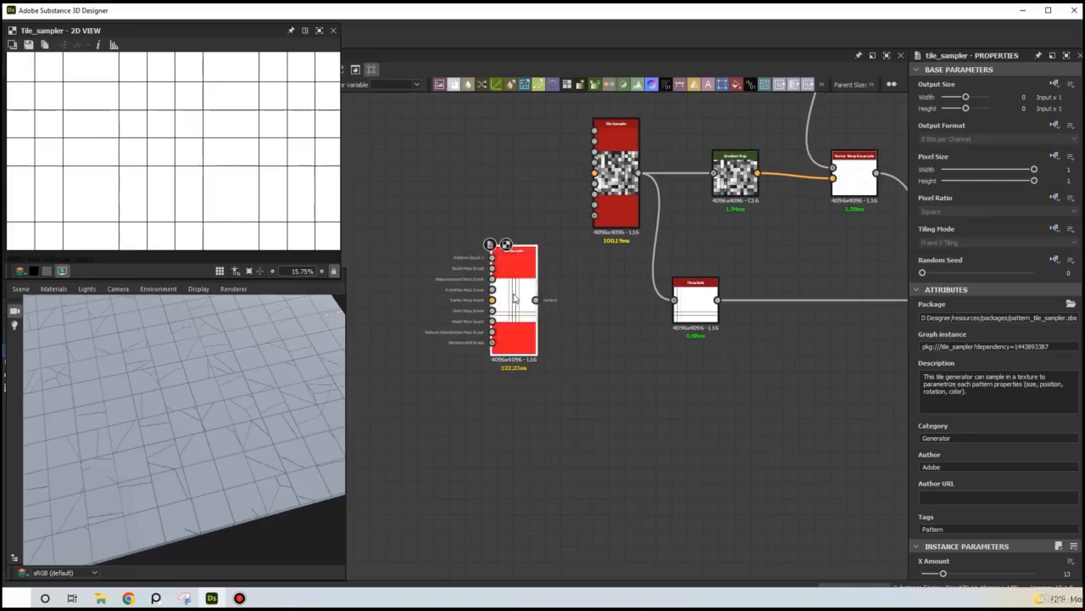
pyautogui.press('Delete')
# - Move the Clouds 2 frame, crack nodes, Tile Sampler, Gradient Map and Vector Warp up as a group, away from Threshold and Blend
pyautogui.scroll(-3, 526, 335)
pyautogui.moveTo(513, 339); pyautogui.dragTo(467, 345, button='middle')
pyautogui.scroll(-2, 468, 344)
pyautogui.moveTo(610, 275); pyautogui.dragTo(659, 370, button='middle')
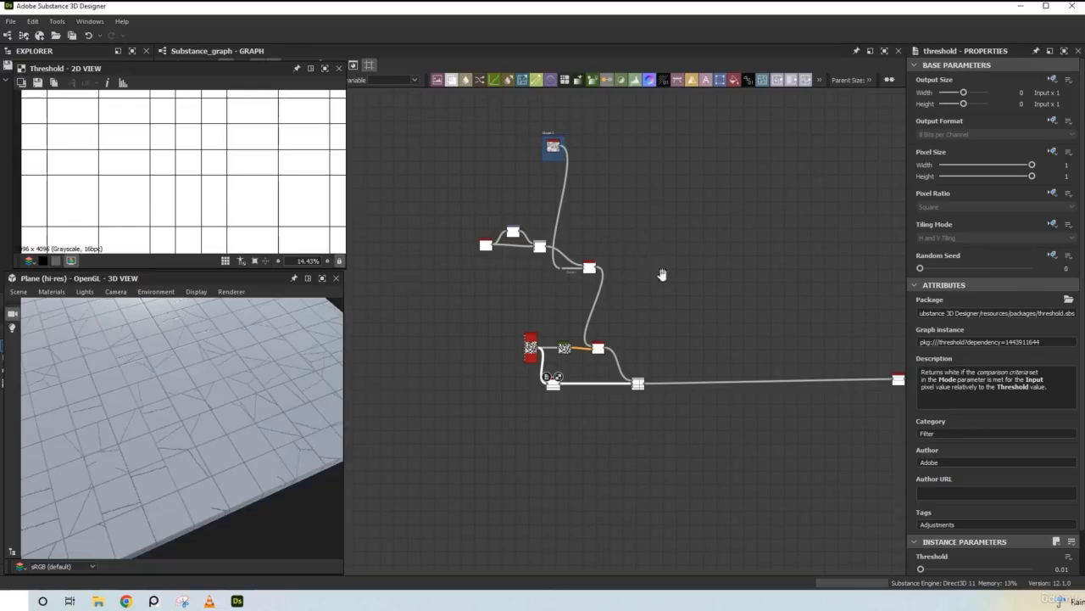
pyautogui.moveTo(668, 349); pyautogui.dragTo(698, 395, button='middle')
pyautogui.moveTo(695, 397); pyautogui.dragTo(501, 189)
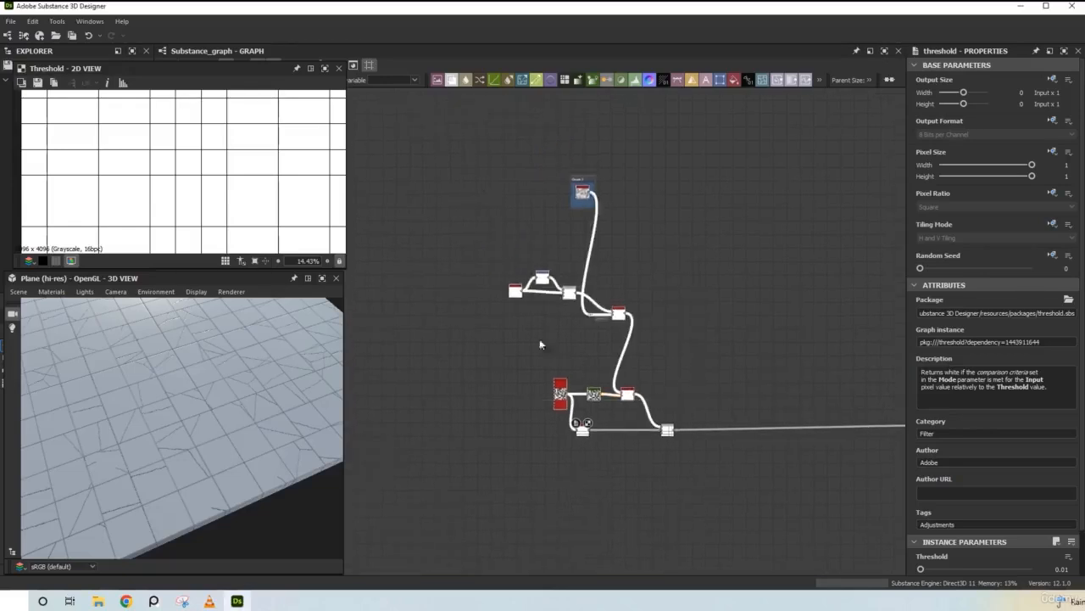
pyautogui.moveTo(562, 389); pyautogui.dragTo(553, 336)
pyautogui.click(555, 309)
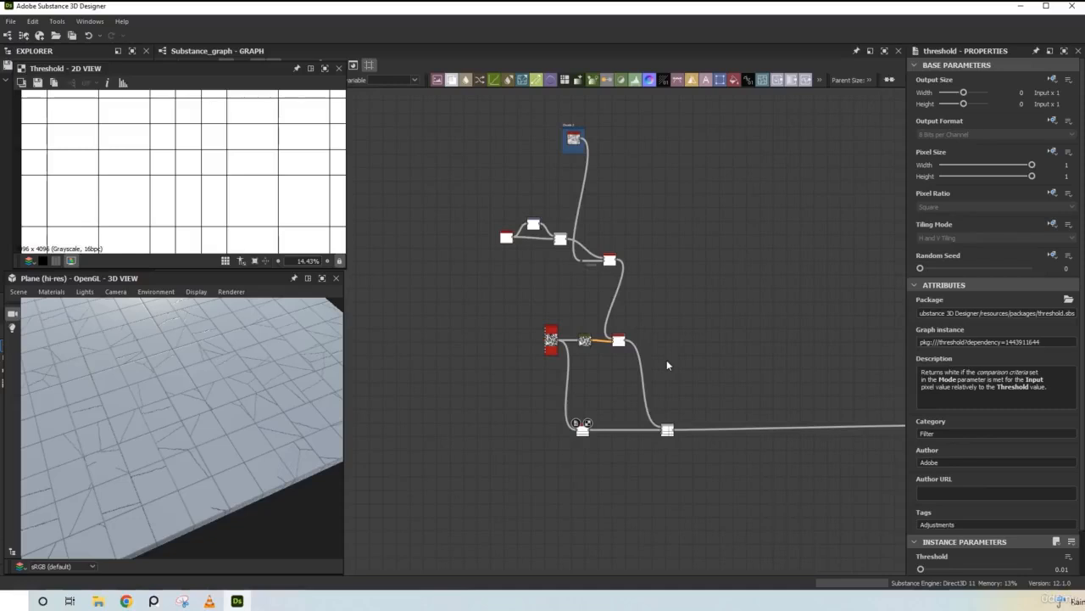
# - Paste a copy of the crack, Tile Sampler, Gradient Map and Vector Warp chain and place it right of the original
pyautogui.moveTo(666, 359); pyautogui.dragTo(470, 192)
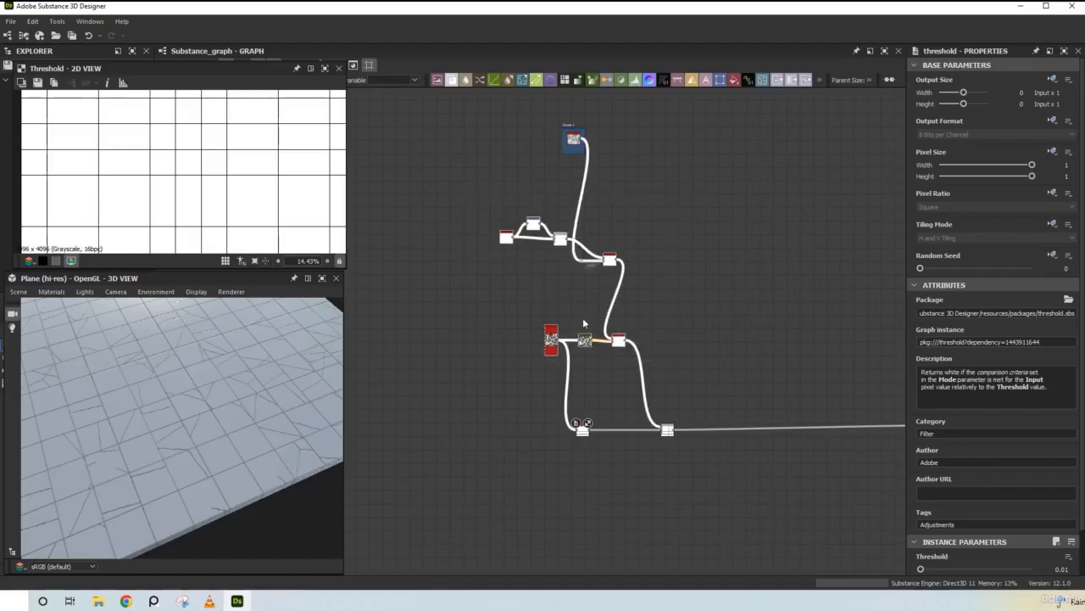
pyautogui.hotkey('ctrl', 'v')
pyautogui.moveTo(583, 315); pyautogui.dragTo(808, 252)
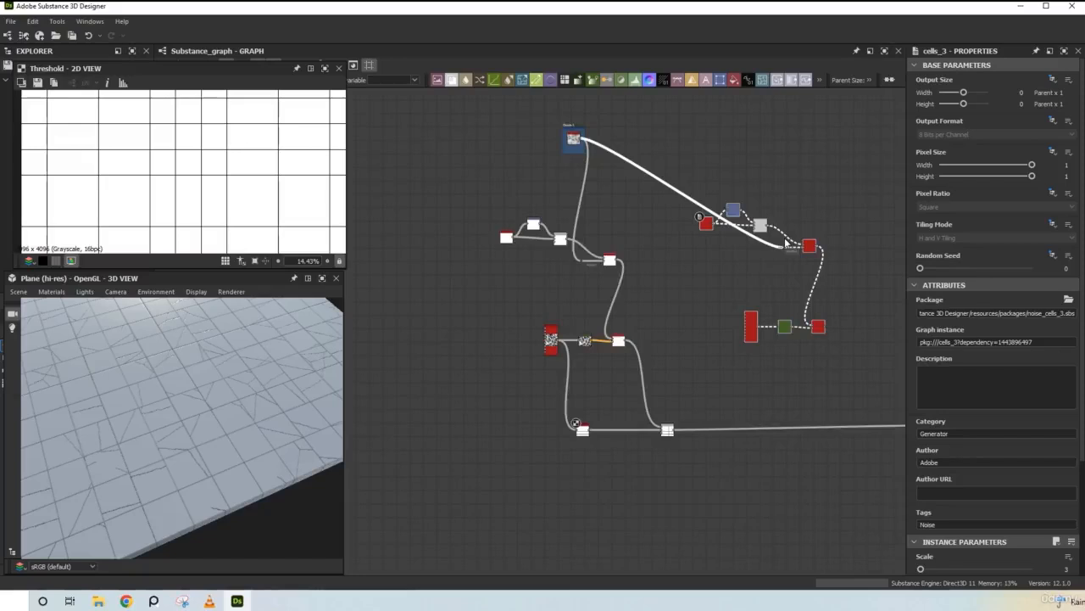
# - Add a dot on the Clouds 2 link to the second crack layer and move it up to route the link above the copied nodes
pyautogui.scroll(2, 746, 172)
pyautogui.doubleClick(608, 244)
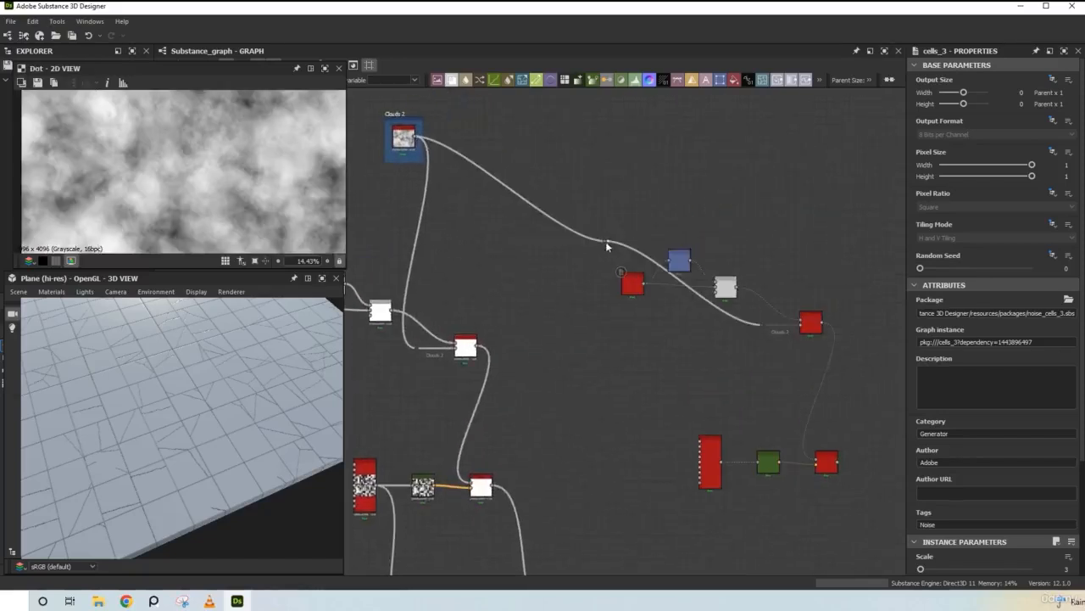
pyautogui.moveTo(607, 244); pyautogui.dragTo(729, 147)
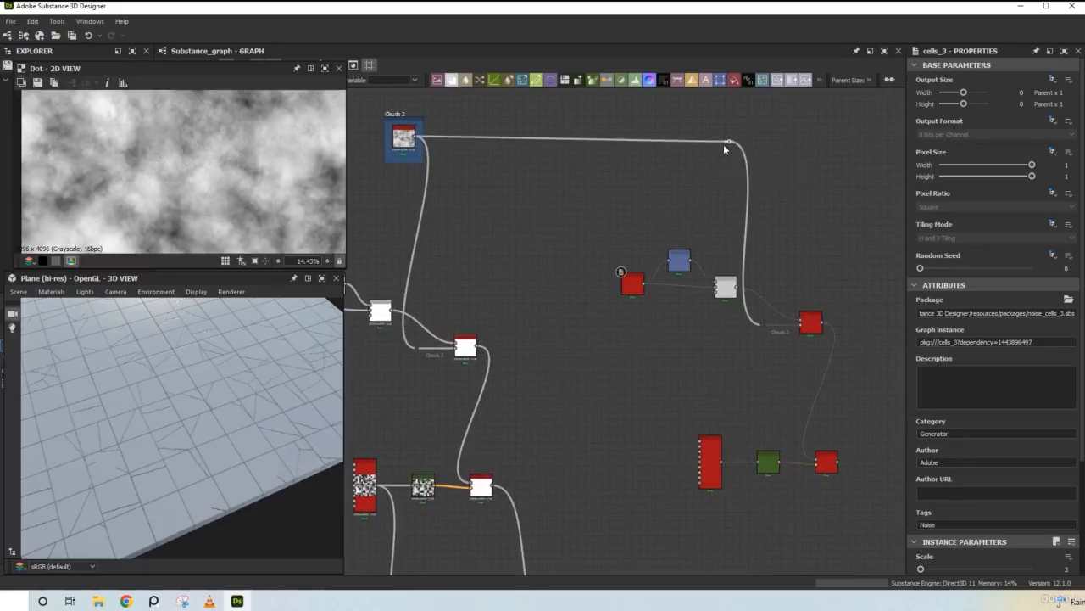
# - Select the duplicated crack and Vector Warp nodes and move them down as a group, closer to the main link
pyautogui.scroll(-2, 736, 356)
pyautogui.moveTo(733, 303); pyautogui.dragTo(740, 215, button='middle')
pyautogui.scroll(1, 776, 346)
pyautogui.moveTo(780, 343); pyautogui.dragTo(707, 347, button='middle')
pyautogui.moveTo(801, 382); pyautogui.dragTo(563, 153)
pyautogui.moveTo(579, 193); pyautogui.dragTo(593, 274)
# - Select both crack layers with the Threshold and Blend nodes and move them left, away from the output nodes
pyautogui.scroll(-3, 707, 303)
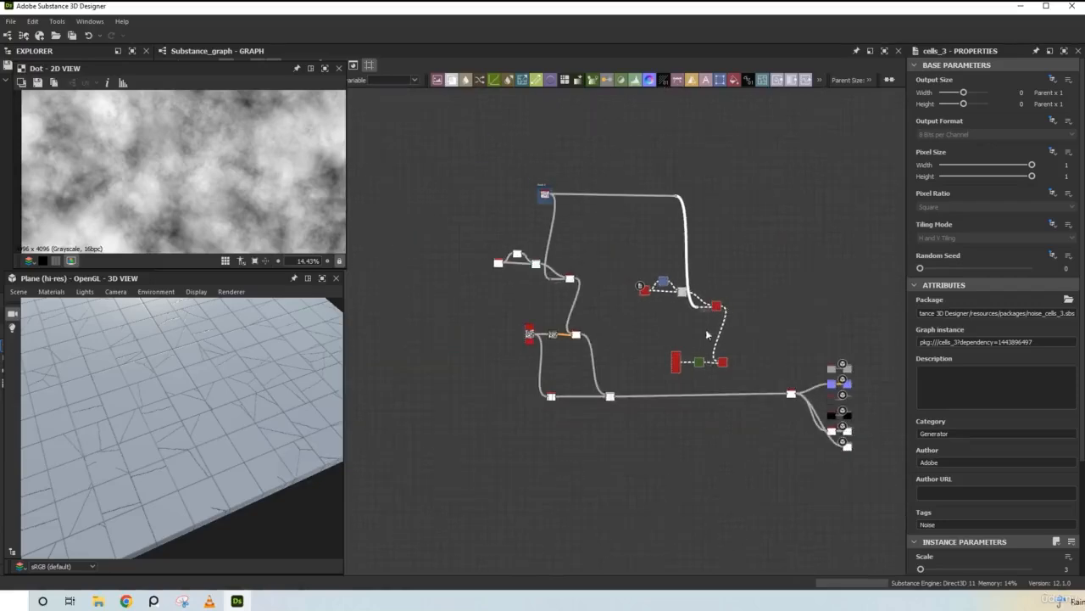
pyautogui.moveTo(757, 405); pyautogui.dragTo(424, 126)
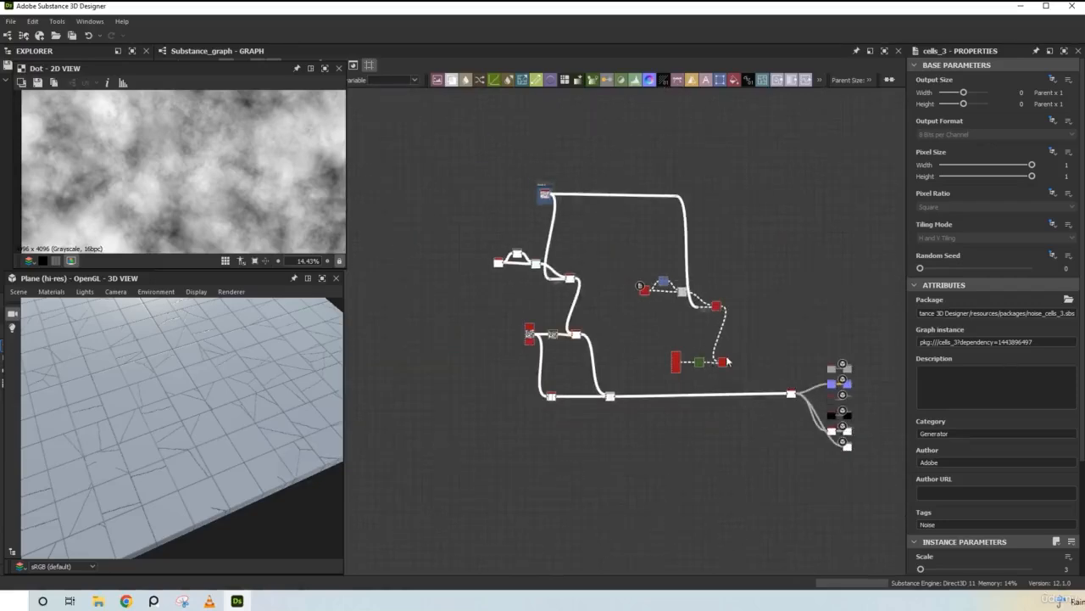
pyautogui.moveTo(711, 364); pyautogui.dragTo(507, 366)
# - Add a Blend node below the duplicated Vector Warp and set its blending mode to Min (Darken)
pyautogui.scroll(5, 654, 315)
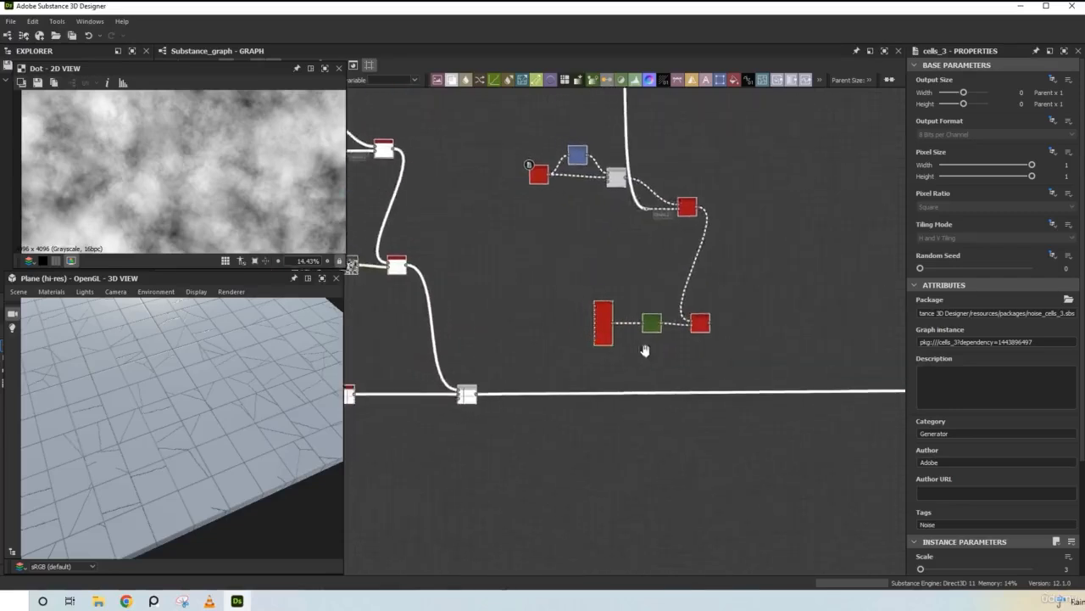
pyautogui.click(692, 370)
pyautogui.press('space')
pyautogui.write('ble')
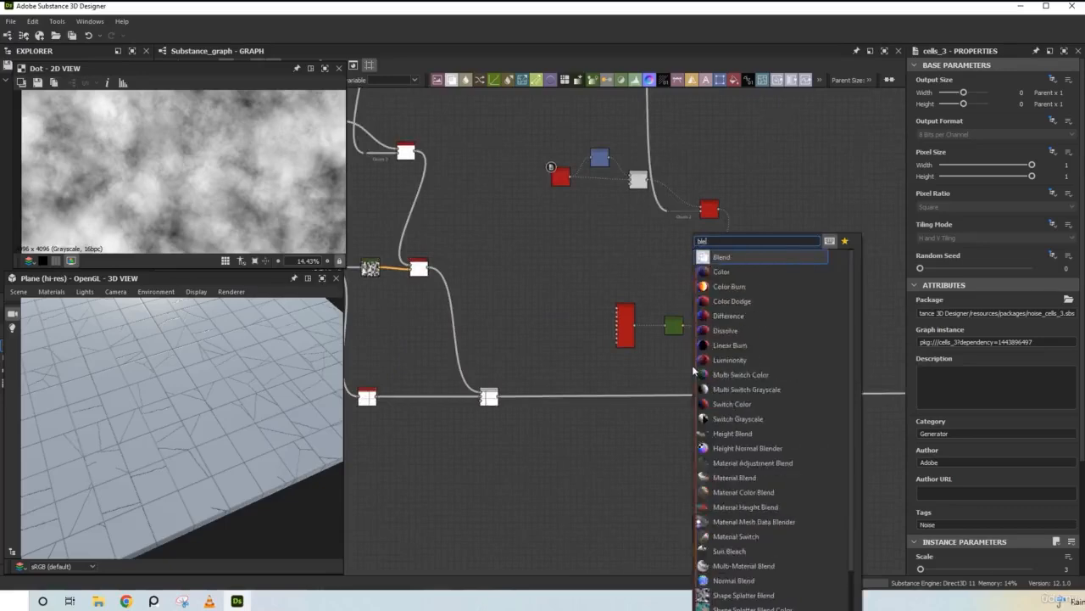
pyautogui.press('Return')
pyautogui.scroll(2, 693, 367)
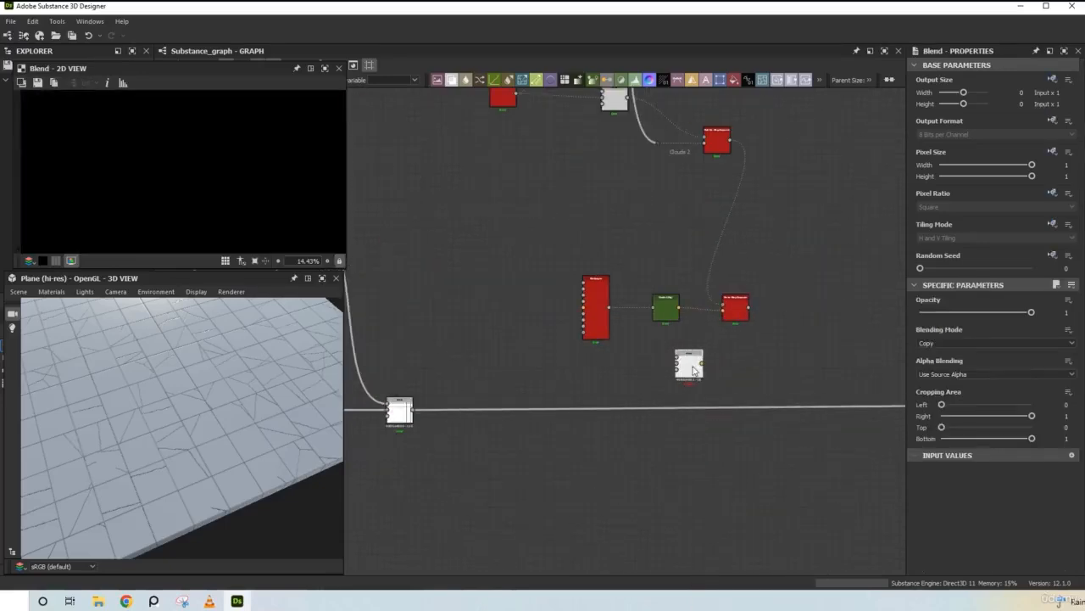
pyautogui.click(963, 342)
pyautogui.click(967, 394)
# - Feed the duplicated Vector Warp and the first Blend into the new Blend and place it in line on the main output link
pyautogui.moveTo(748, 309); pyautogui.dragTo(406, 419)
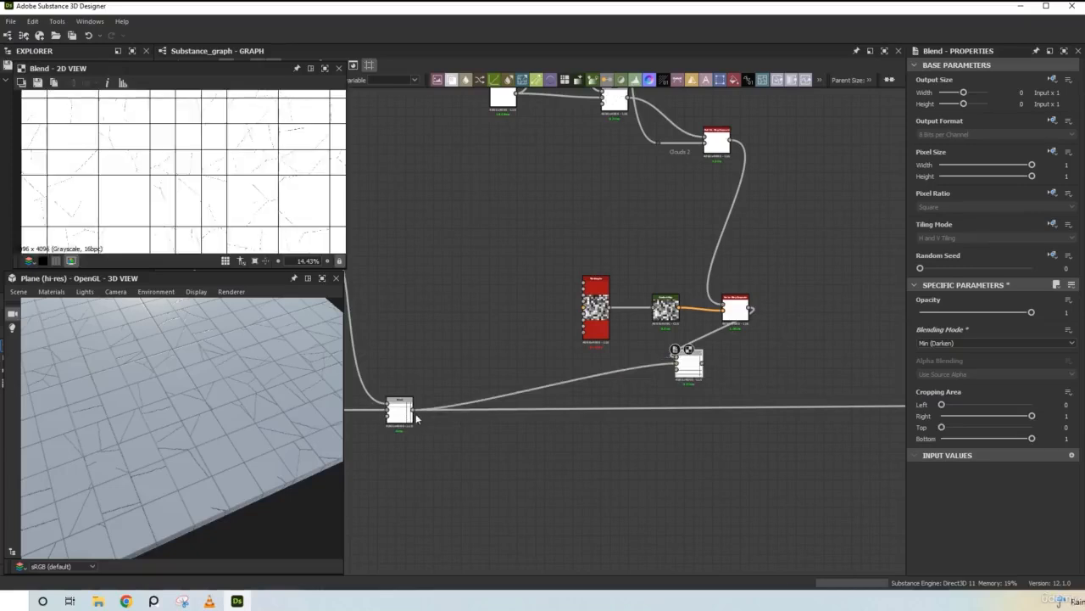
pyautogui.keyDown('shift'); pyautogui.moveTo(415, 414); pyautogui.dragTo(816, 407); pyautogui.keyUp('shift')
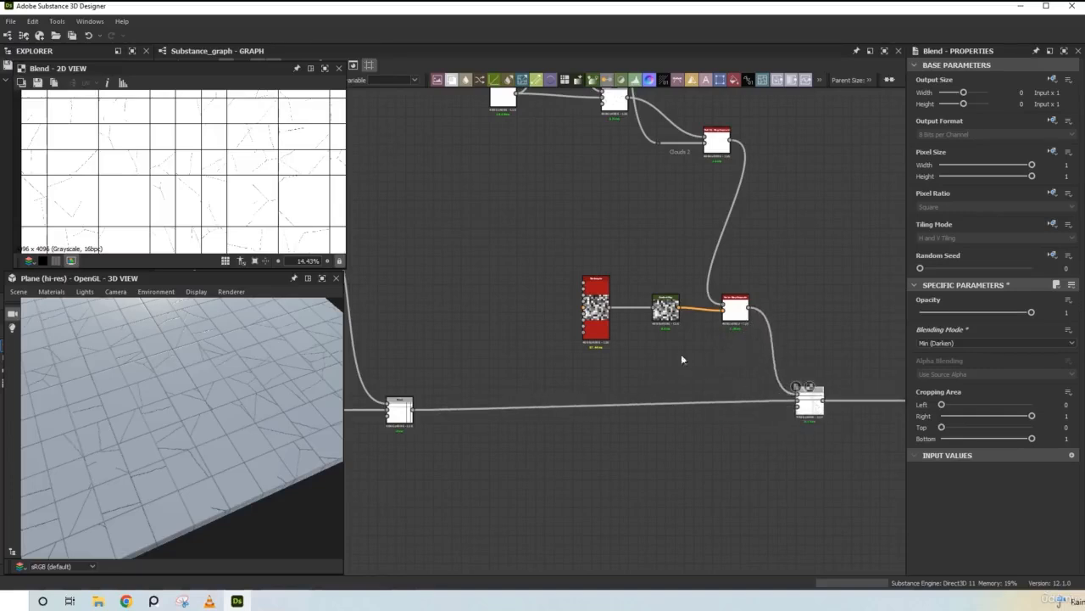
pyautogui.moveTo(236, 443); pyautogui.dragTo(243, 421)
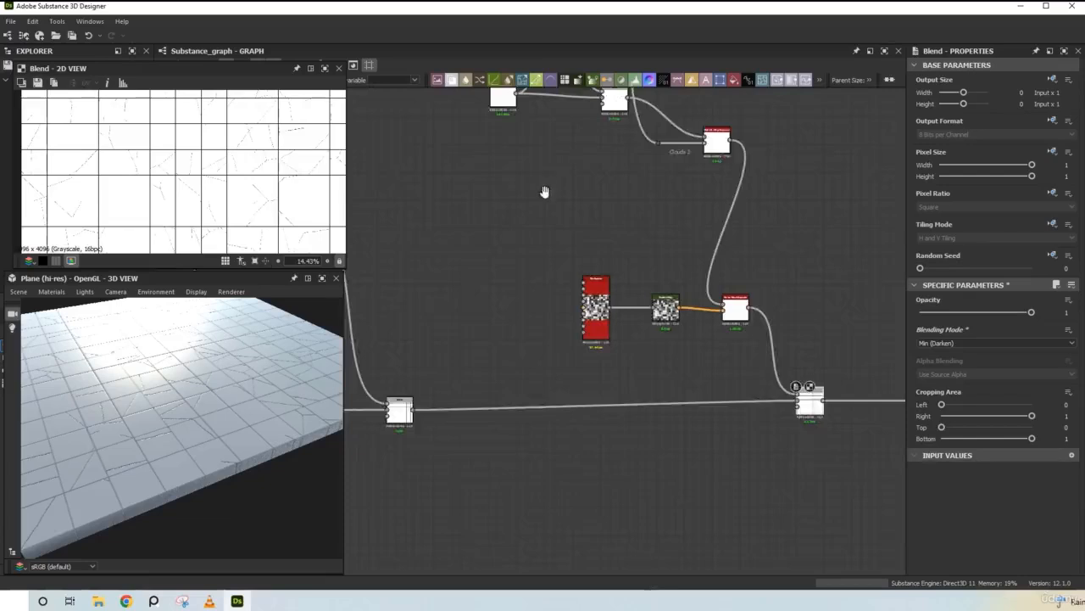
# - Set the Scale of the duplicated Cells 3 node to 7
pyautogui.moveTo(546, 189); pyautogui.dragTo(564, 295, button='middle')
pyautogui.scroll(2, 564, 295)
pyautogui.doubleClick(519, 204)
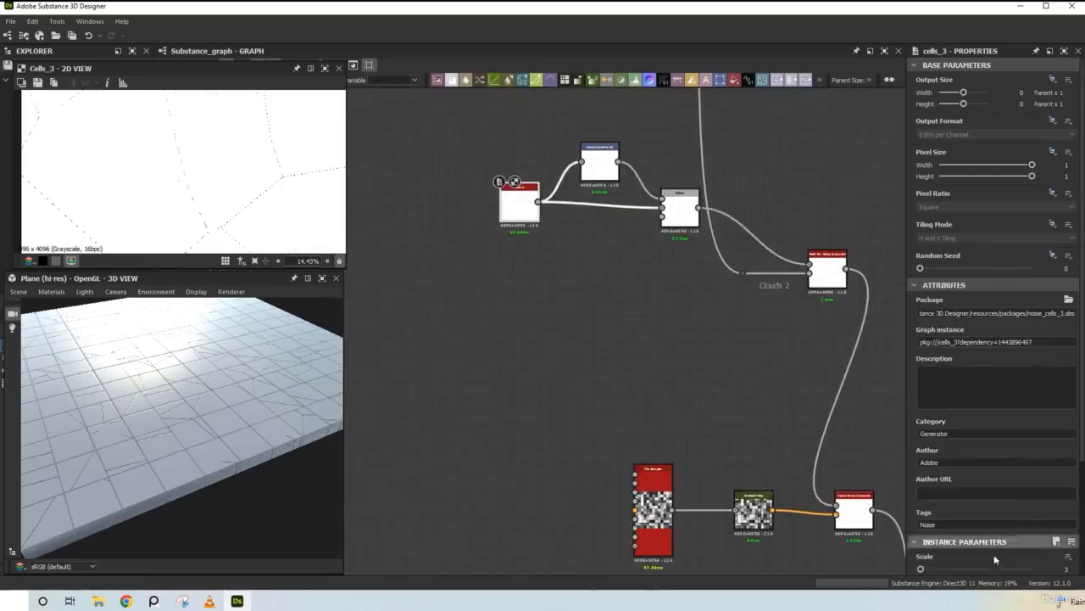
pyautogui.scroll(-1, 1014, 474)
pyautogui.scroll(-2, 1014, 476)
pyautogui.click(1063, 424)
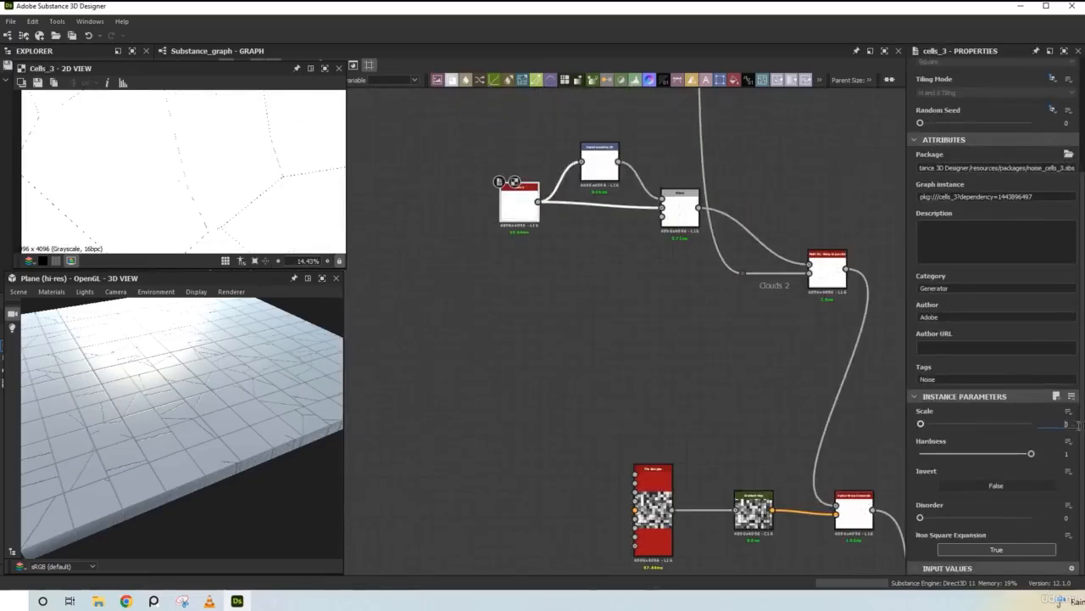
pyautogui.write('7')
pyautogui.press('Return')
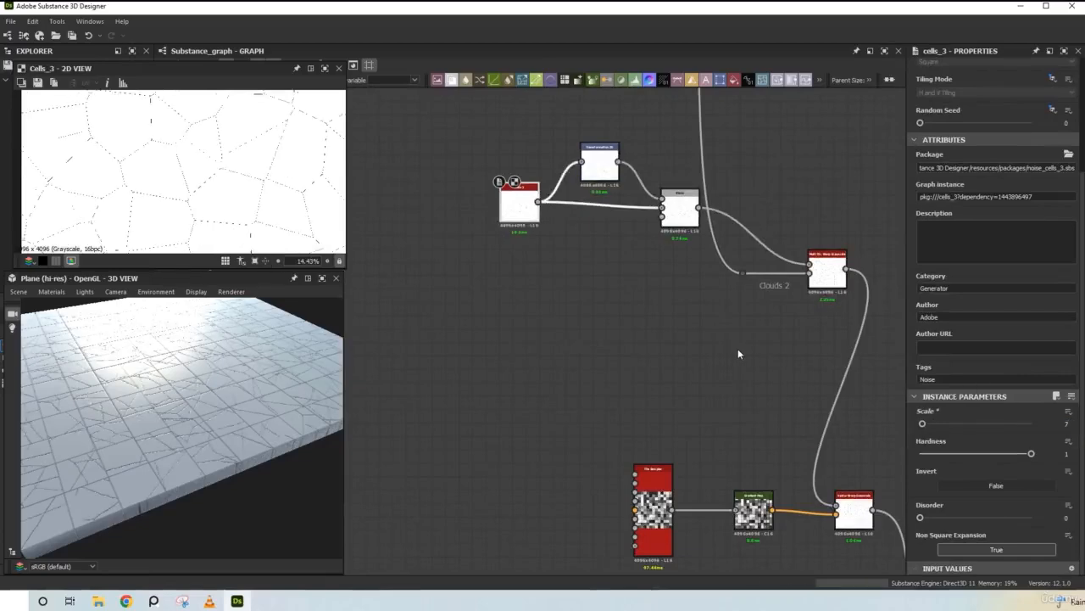
# - Move the original Tile Sampler left and add a dot on its link to the Gradient Map
pyautogui.moveTo(738, 355); pyautogui.dragTo(775, 196, button='middle')
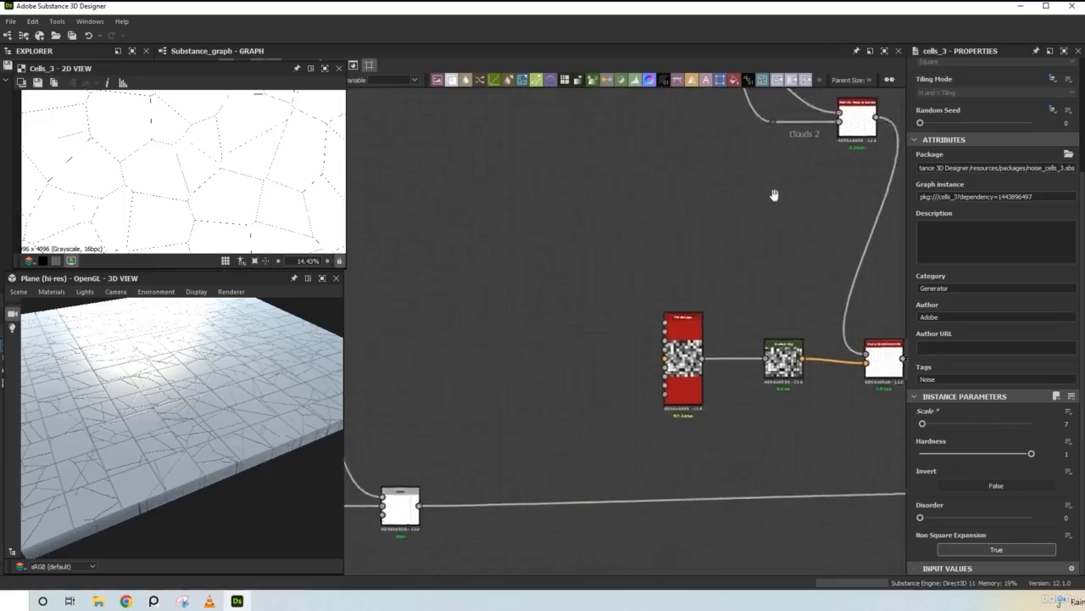
pyautogui.scroll(2, 733, 367)
pyautogui.moveTo(731, 366); pyautogui.dragTo(696, 390, button='middle')
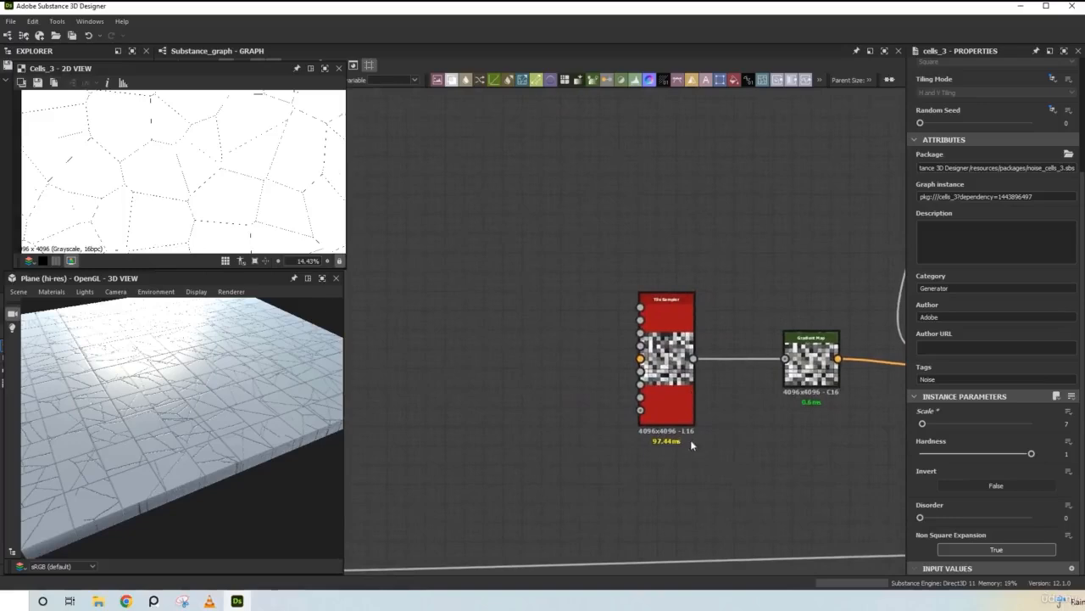
pyautogui.scroll(-4, 652, 437)
pyautogui.moveTo(591, 382); pyautogui.dragTo(805, 339, button='middle')
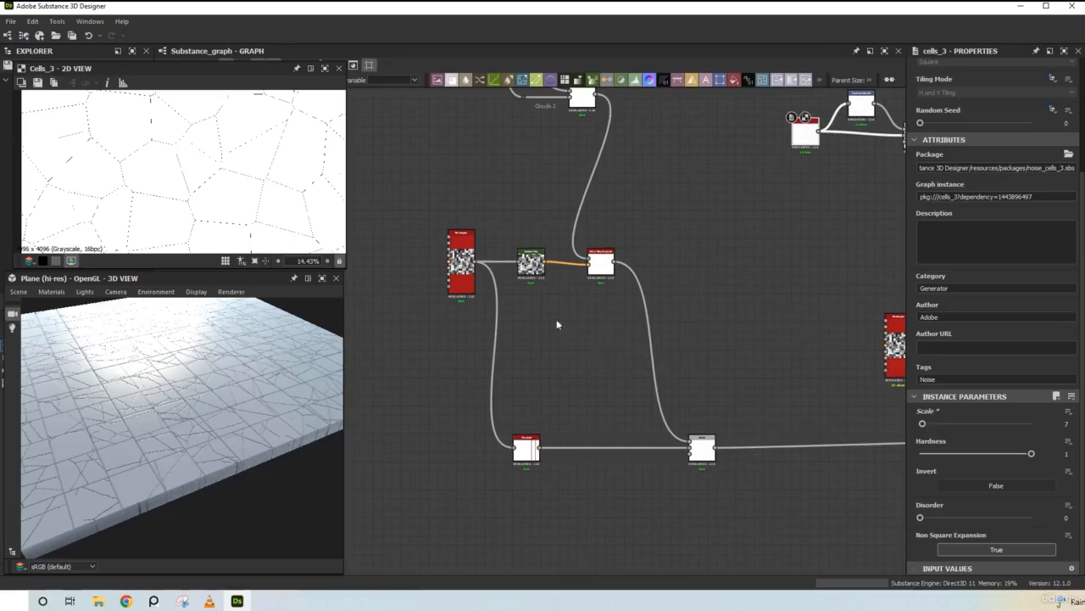
pyautogui.moveTo(571, 349); pyautogui.dragTo(607, 334, button='middle')
pyautogui.moveTo(518, 265); pyautogui.dragTo(348, 266)
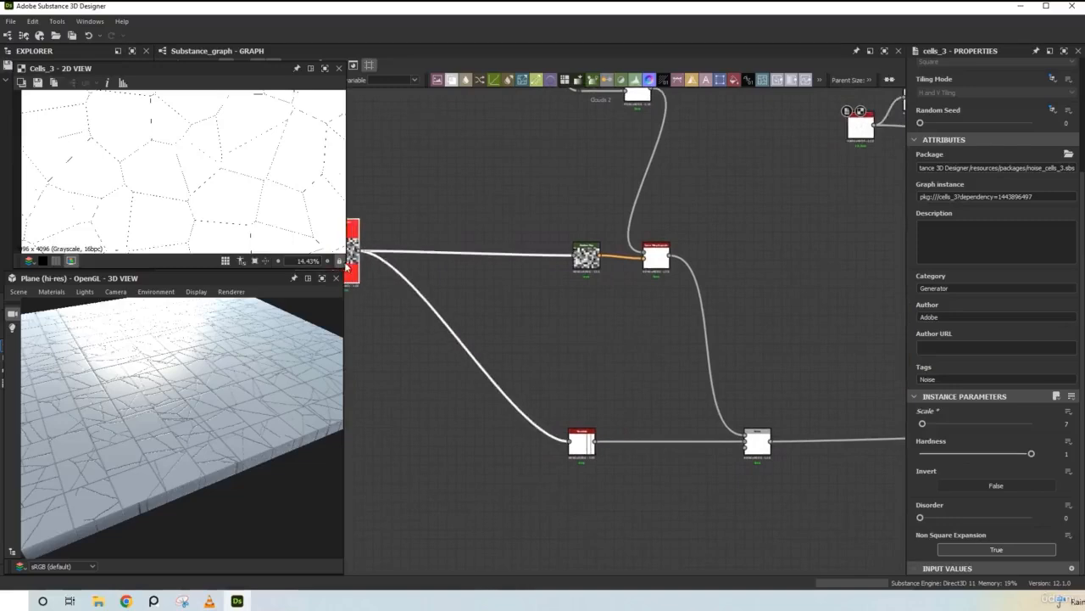
pyautogui.doubleClick(487, 254)
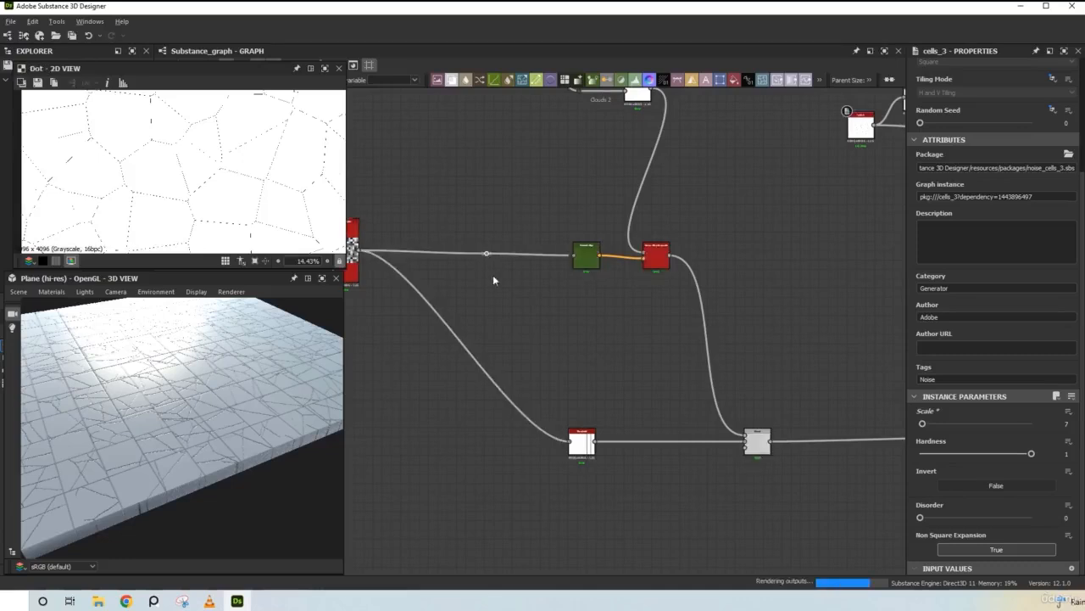
# - Branch the original Tile Sampler link through a second dot into the duplicated Gradient Map and delete the duplicated Tile Sampler
pyautogui.moveTo(492, 253); pyautogui.dragTo(516, 355)
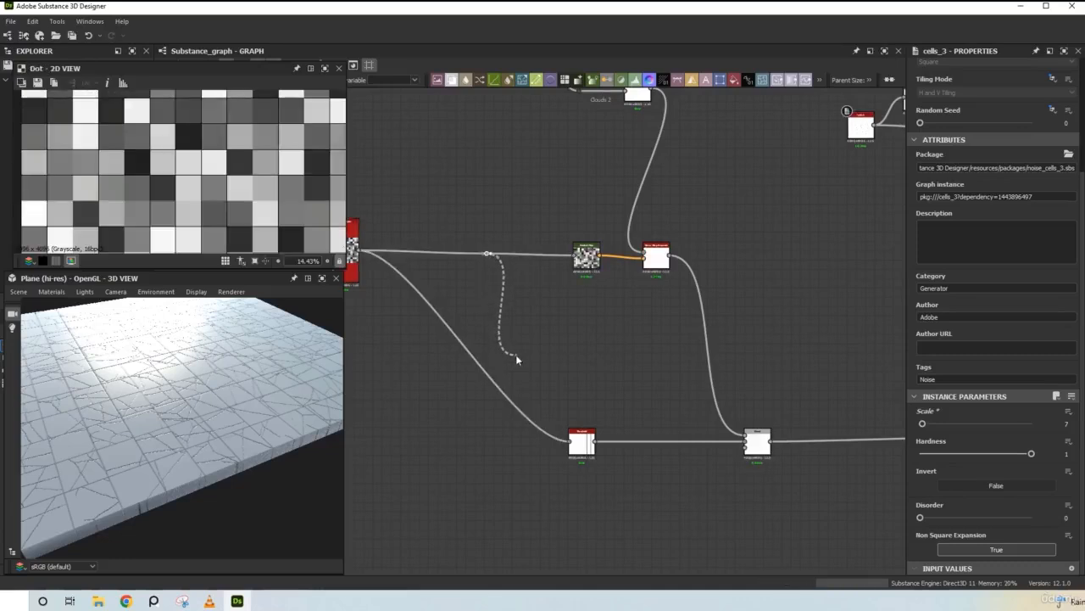
pyautogui.keyDown('alt'); pyautogui.click(515, 355); pyautogui.keyUp('alt')
pyautogui.moveTo(889, 350); pyautogui.dragTo(687, 349, button='middle')
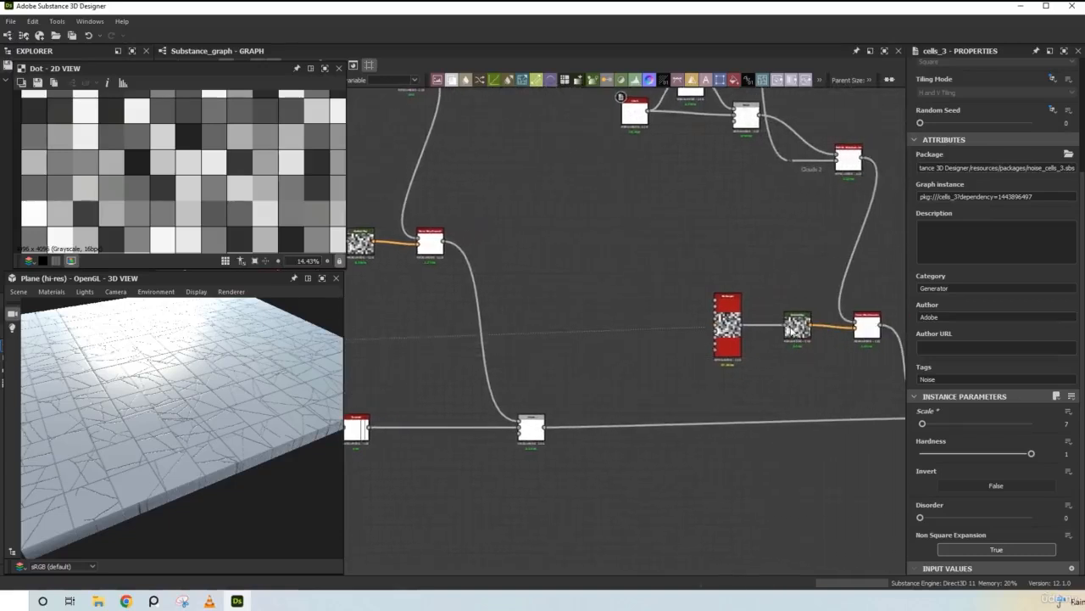
pyautogui.click(717, 325)
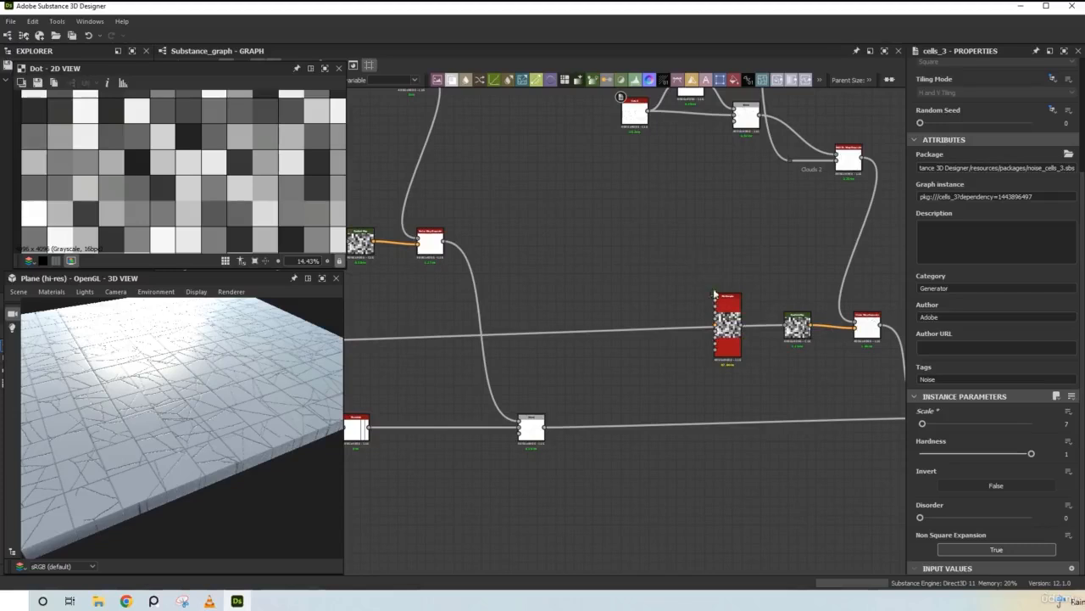
pyautogui.moveTo(715, 294); pyautogui.dragTo(676, 244)
pyautogui.press('Delete')
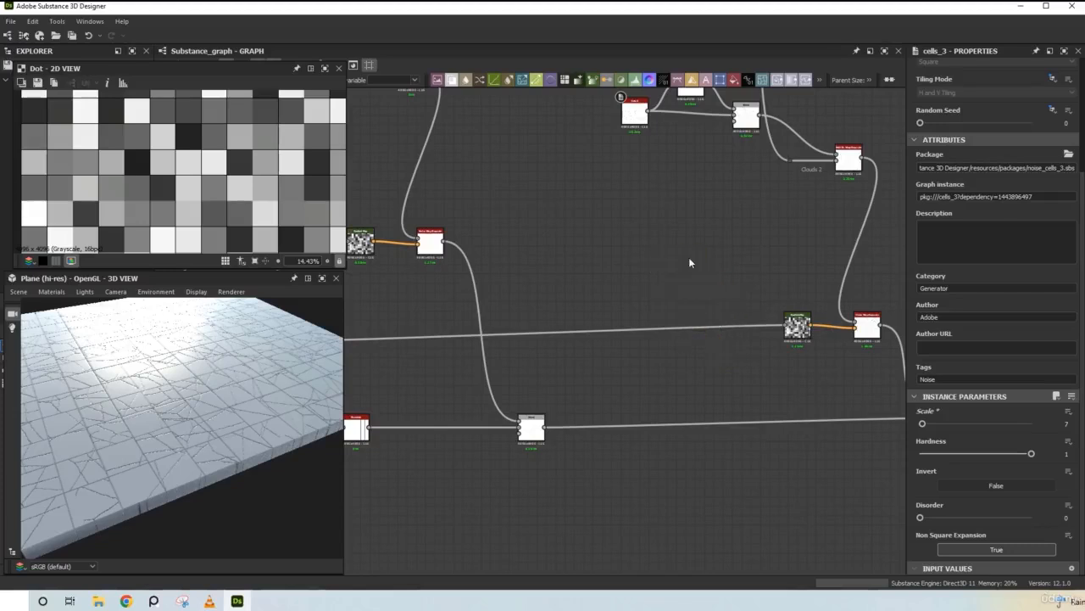
# - Add a comment reading "Tile Sampler" above the link just before the duplicated Gradient Map
pyautogui.rightClick(744, 308)
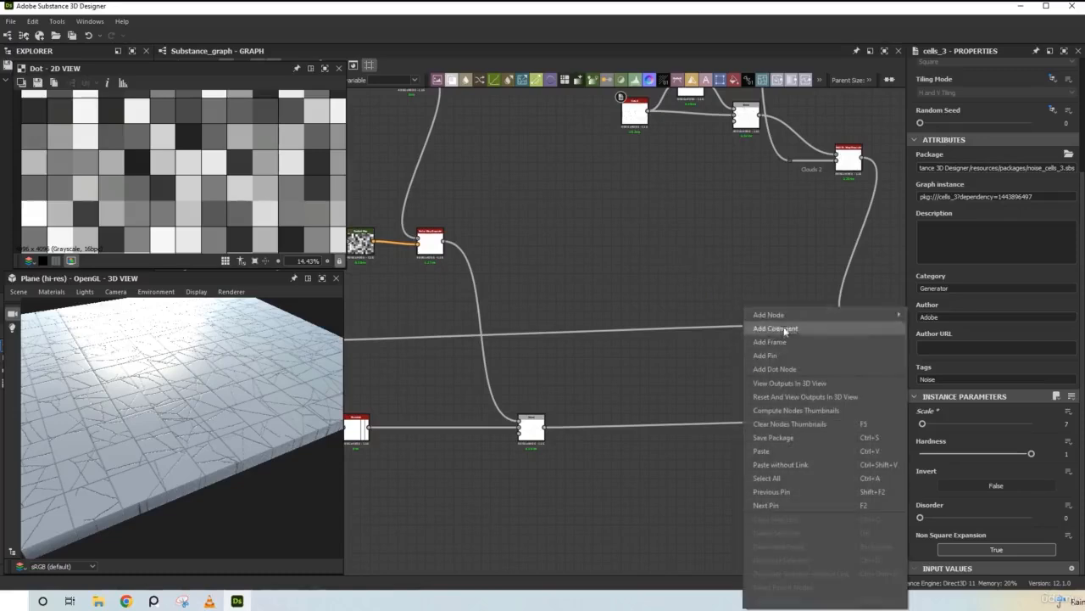
pyautogui.click(773, 328)
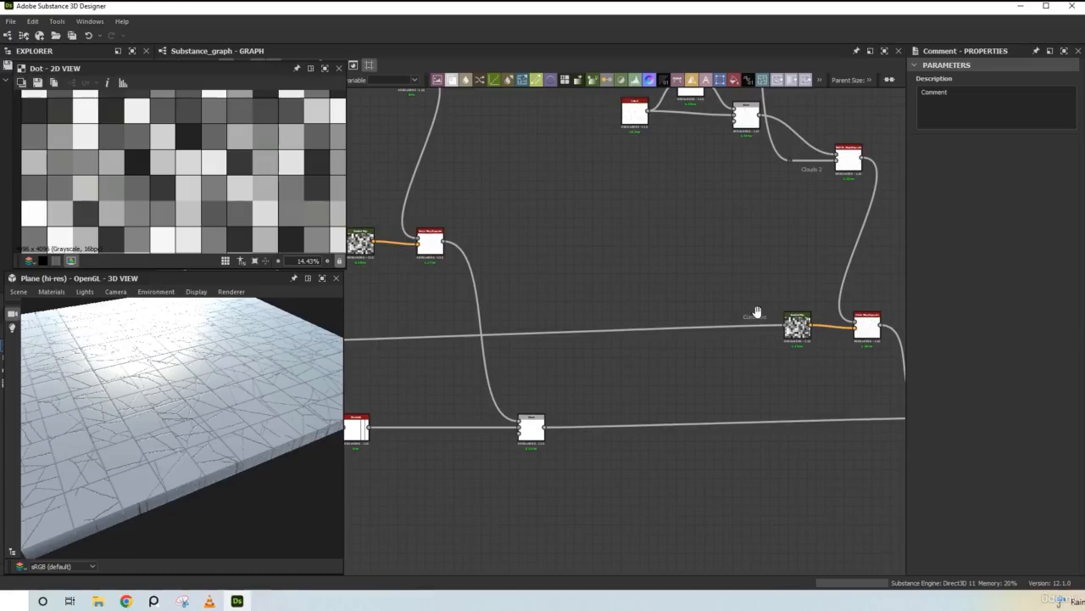
pyautogui.click(761, 315)
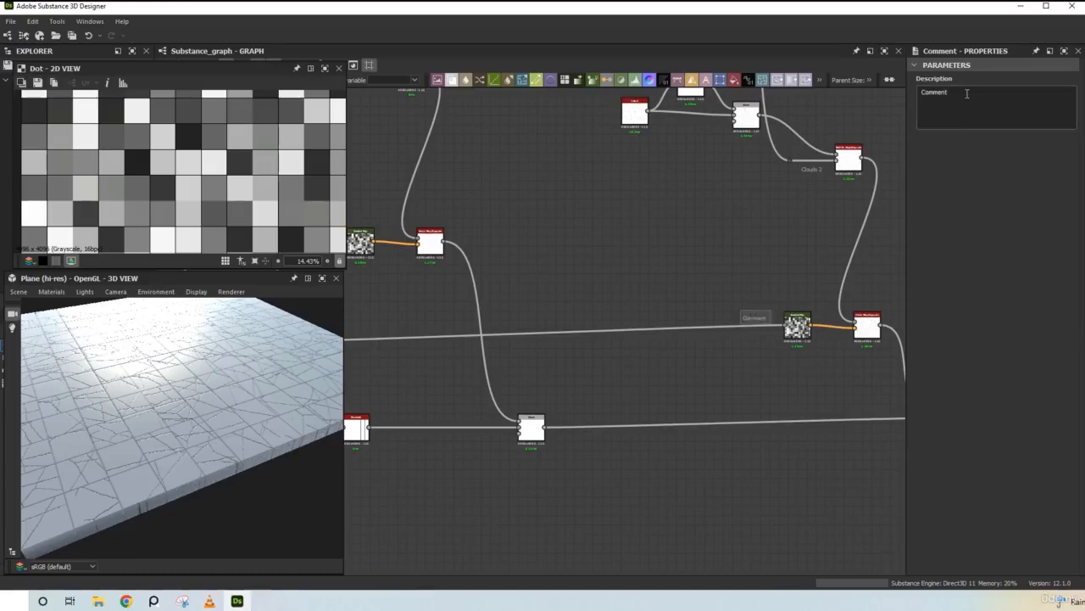
pyautogui.hotkey('ctrl', 'a')
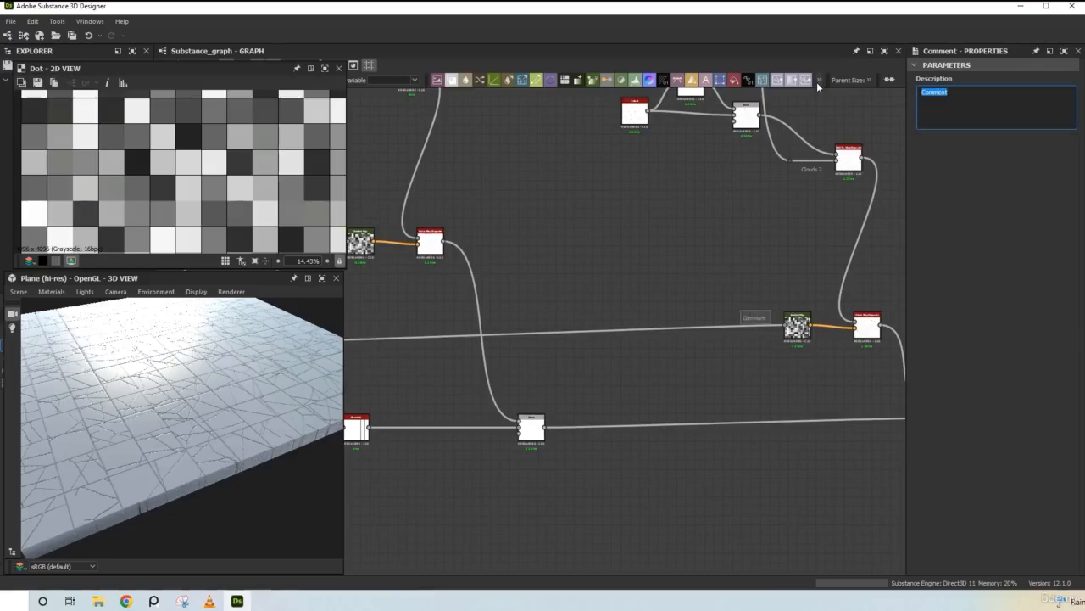
pyautogui.write('Tile Sampler')
pyautogui.click(765, 284)
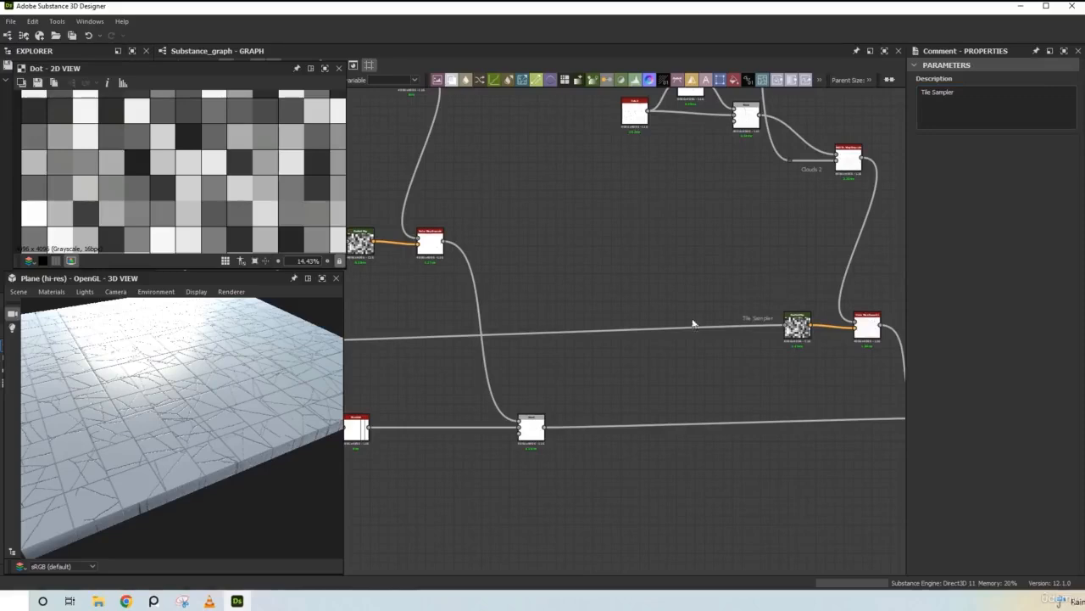
# - Insert a Transformation 2D node on the long link to the duplicated Gradient Map and place it beside the Tile Sampler comment
pyautogui.moveTo(546, 298); pyautogui.dragTo(634, 283, button='middle')
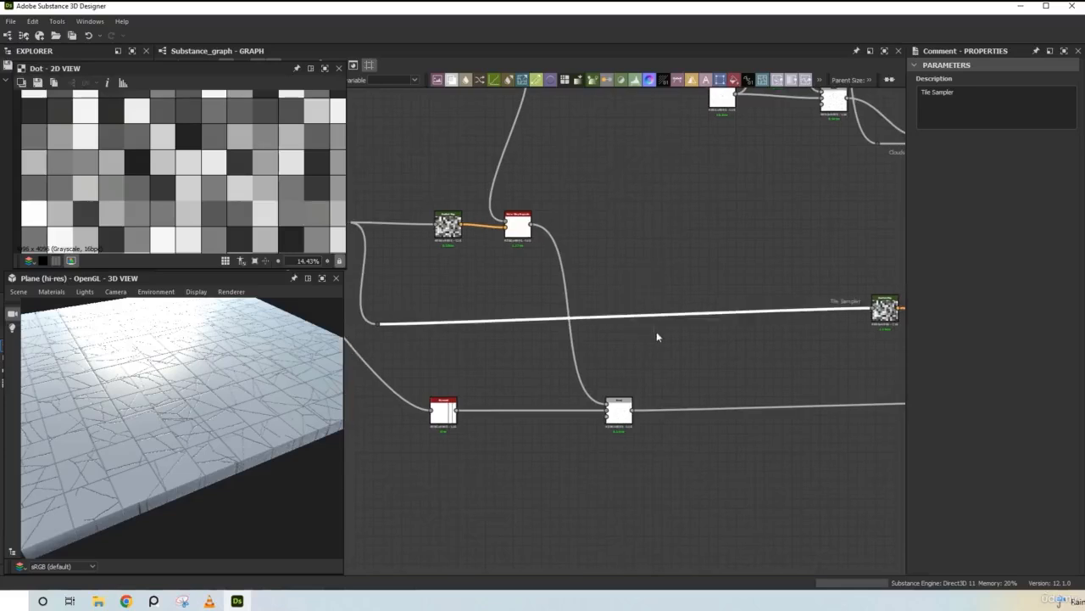
pyautogui.press('space')
pyautogui.write('r')
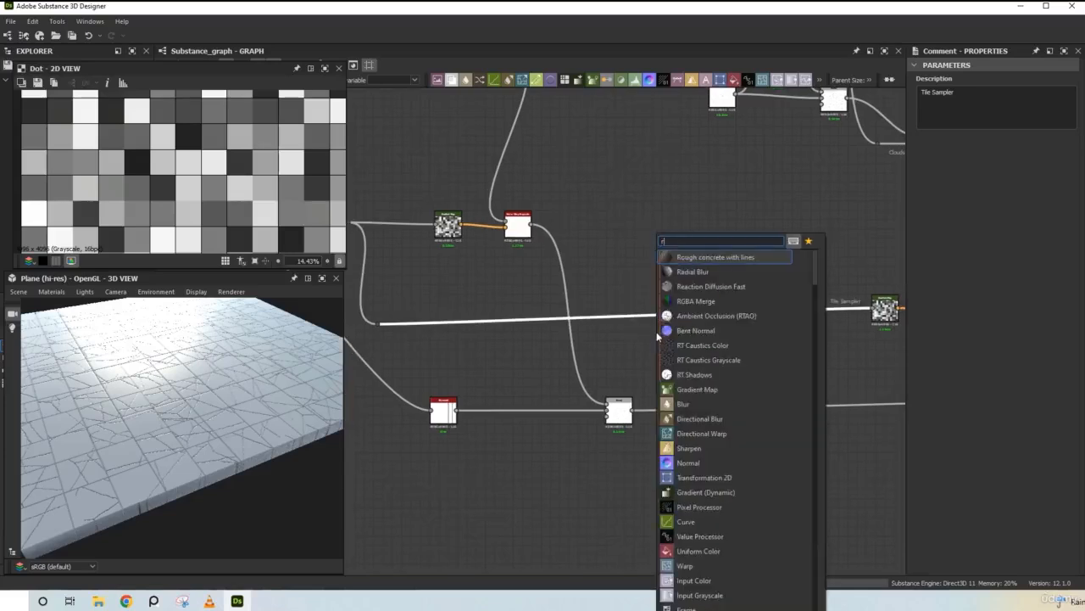
pyautogui.press('BackSpace')
pyautogui.write('tran')
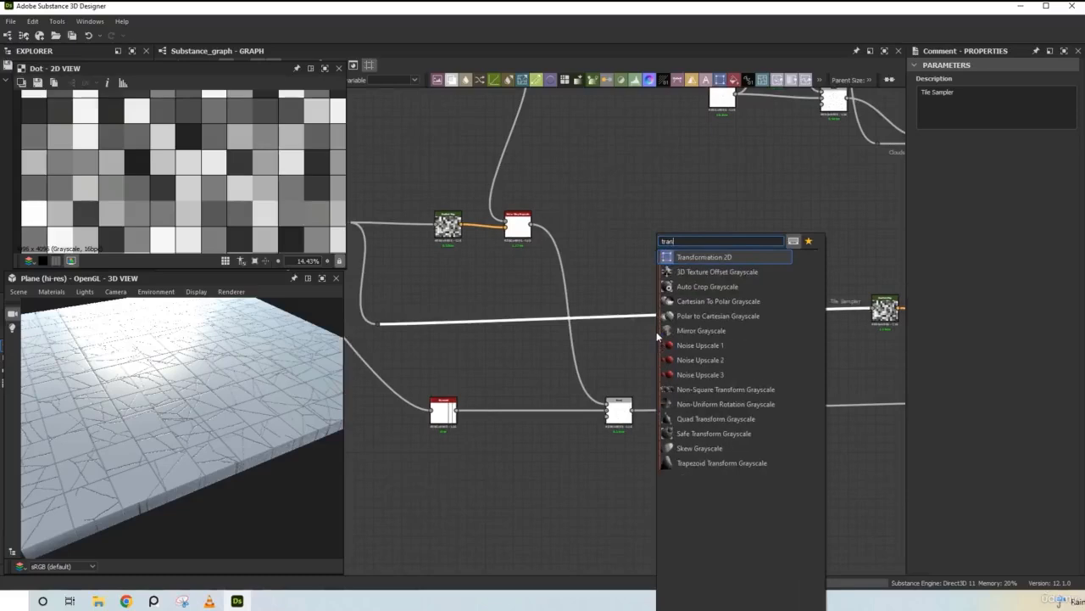
pyautogui.click(704, 257)
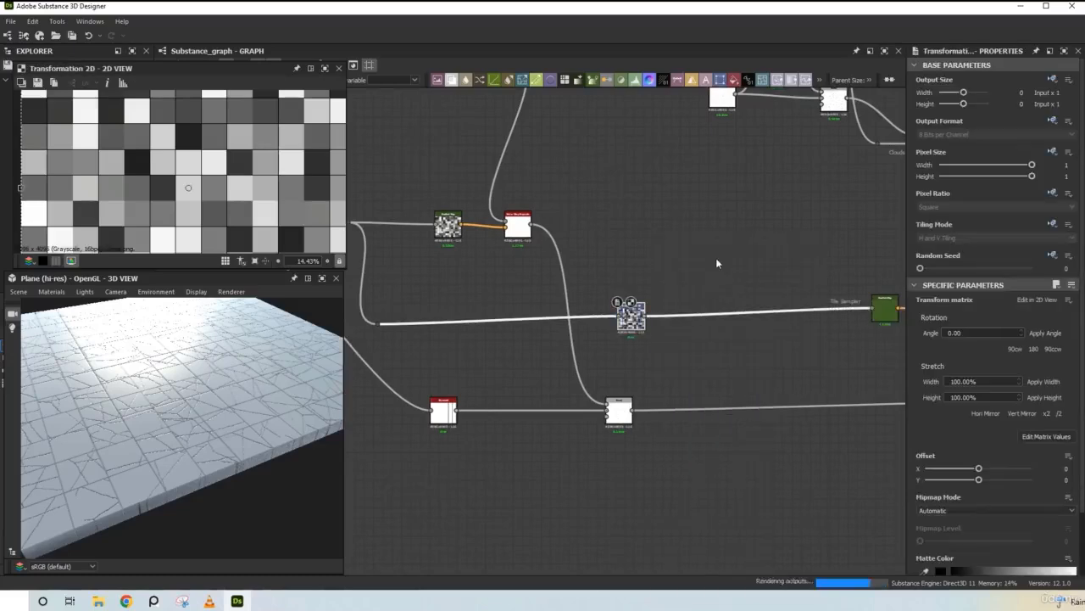
pyautogui.moveTo(638, 325); pyautogui.dragTo(794, 322)
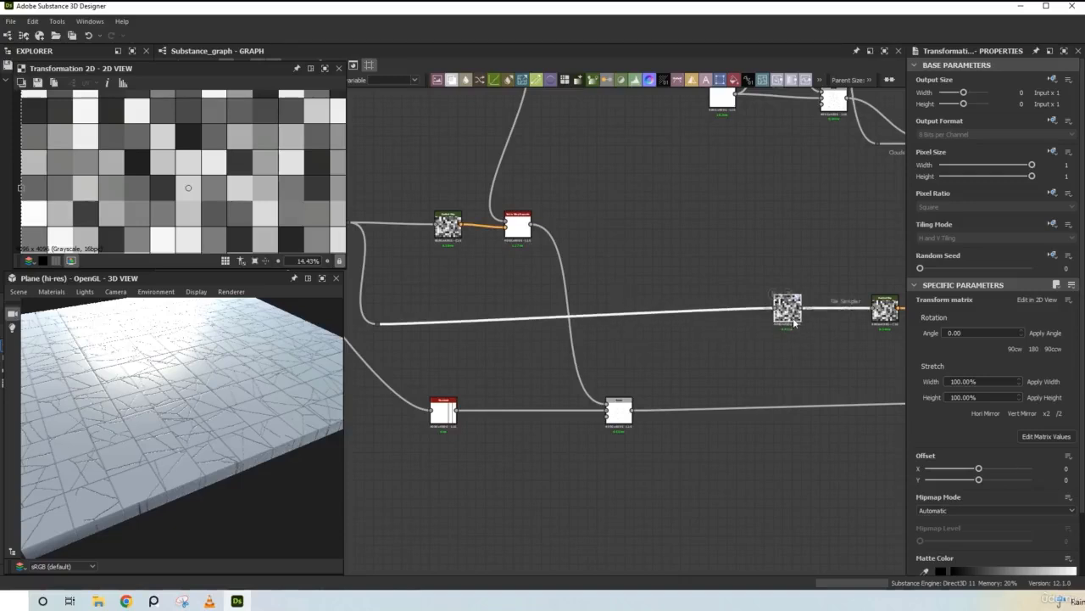
# - Rotate the Transformation 2D node's pattern 90 degrees clockwise
pyautogui.moveTo(824, 327); pyautogui.dragTo(595, 317, button='middle')
pyautogui.scroll(2, 607, 322)
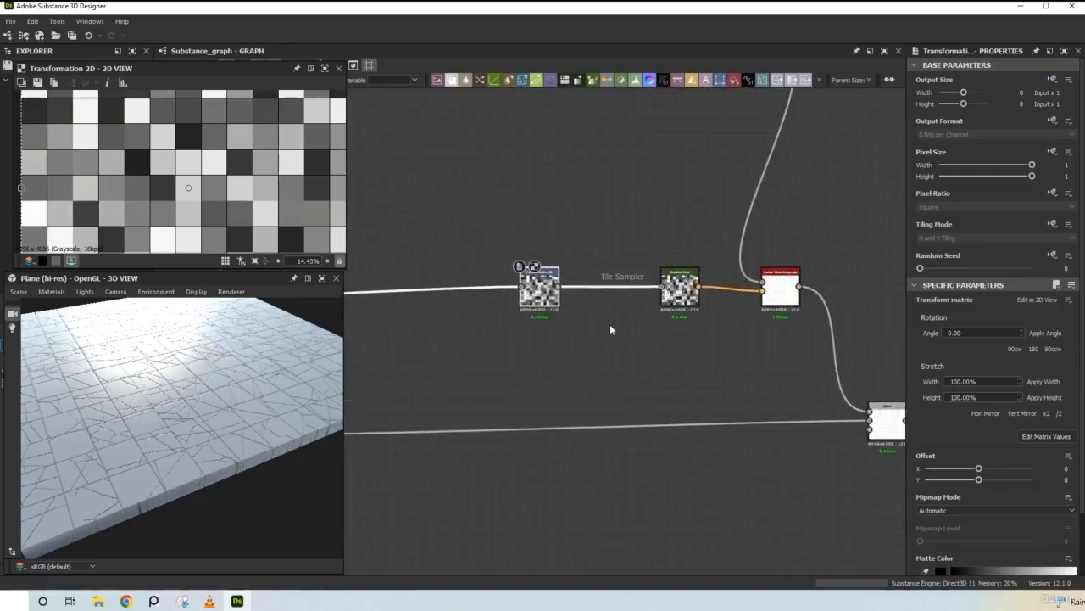
pyautogui.click(1016, 350)
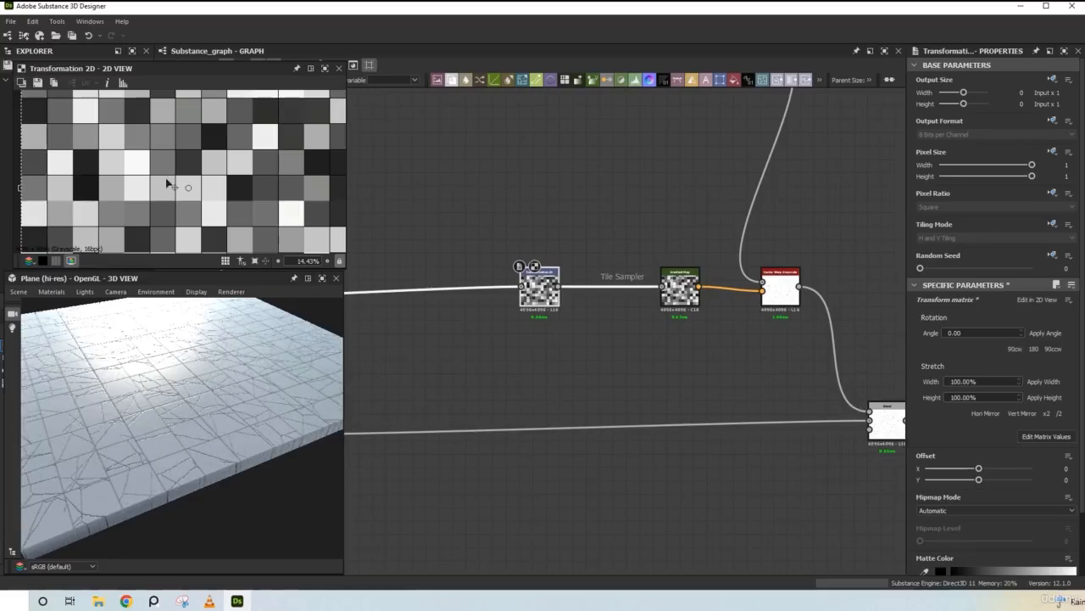
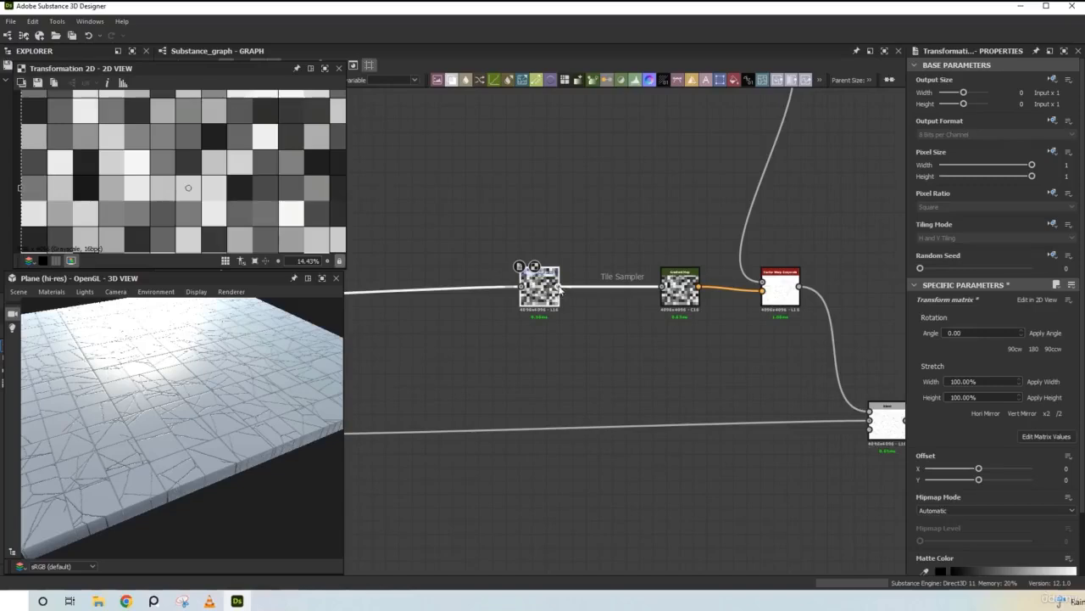
# - Add a Histogram Select node fed by the rotated Transformation 2D's output, placed below the crack chain
pyautogui.moveTo(560, 288); pyautogui.dragTo(593, 517)
pyautogui.write('hi')
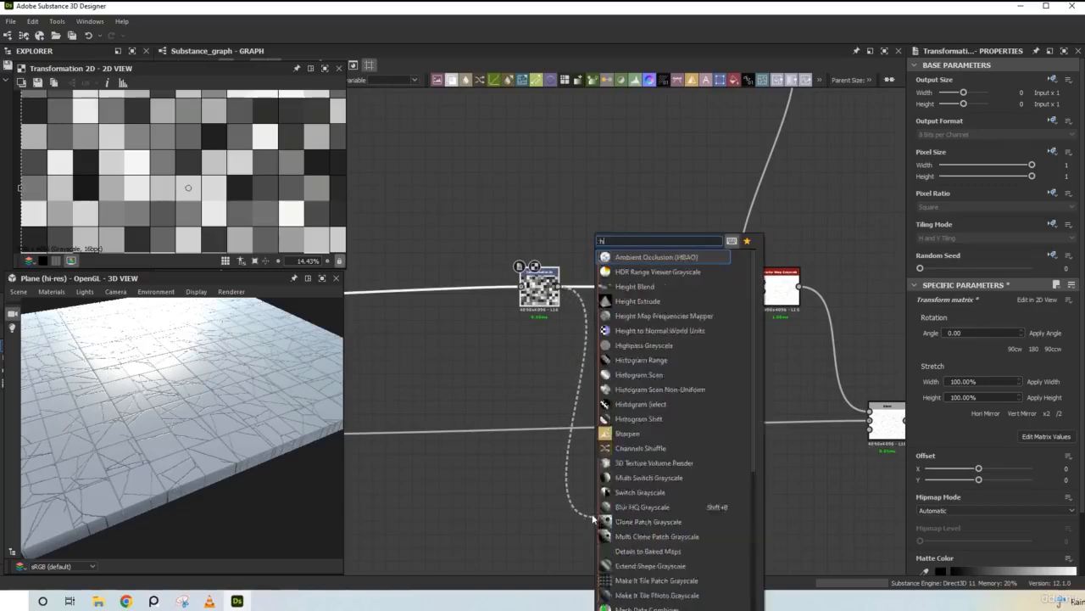
pyautogui.write('s')
pyautogui.press('Down')
pyautogui.press('Down')
pyautogui.press('Down')
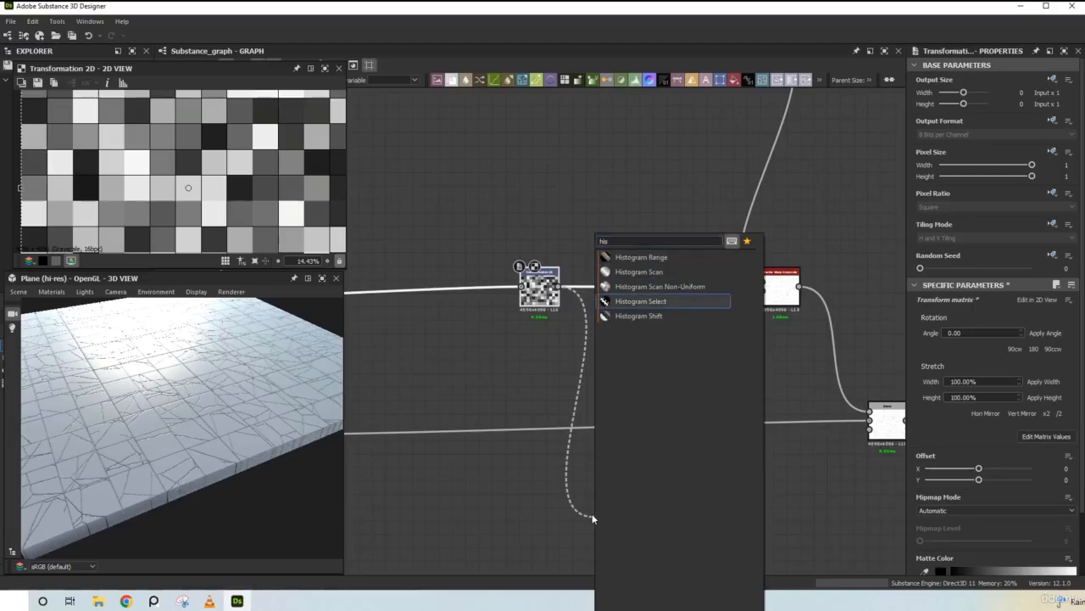
pyautogui.press('Return')
pyautogui.moveTo(700, 445); pyautogui.dragTo(682, 310, button='middle')
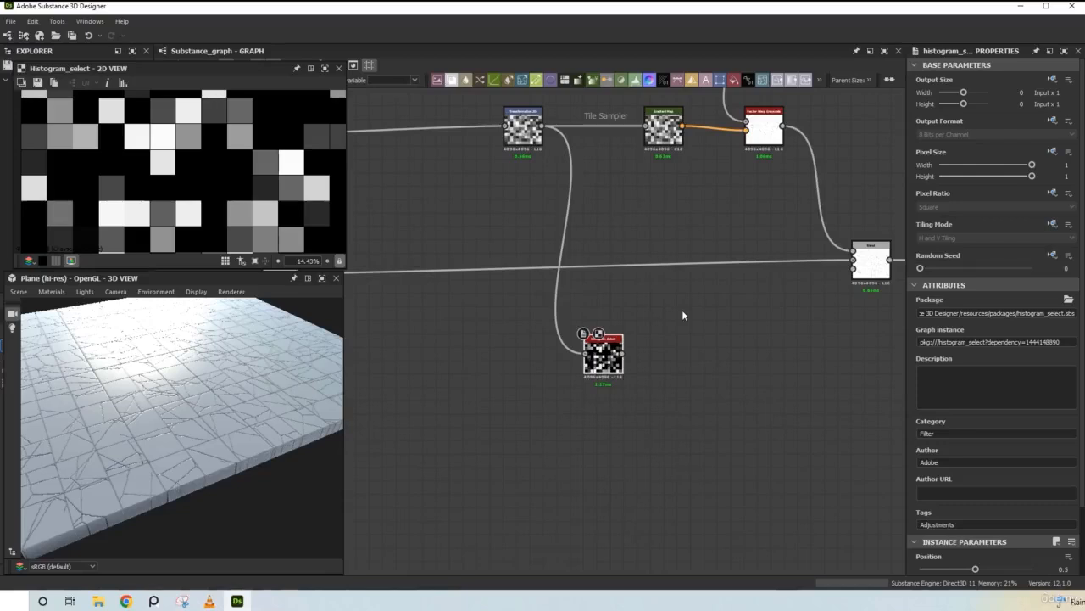
# - Set the Histogram Select node's Contrast to 1
pyautogui.scroll(-3, 1009, 379)
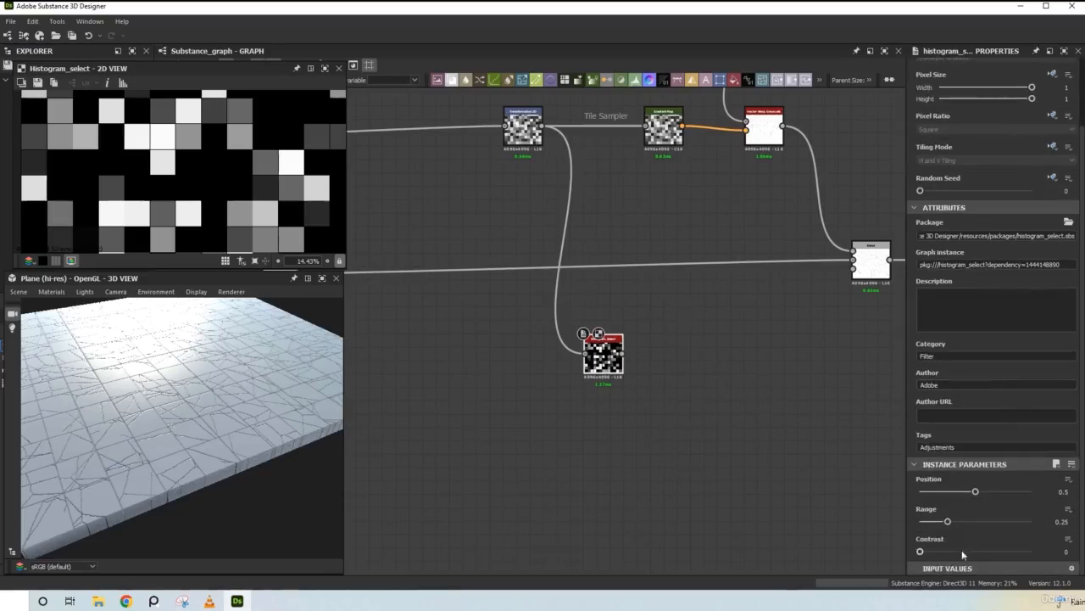
pyautogui.moveTo(962, 549); pyautogui.dragTo(1031, 551)
pyautogui.scroll(-2, 263, 173)
pyautogui.scroll(-1, 263, 179)
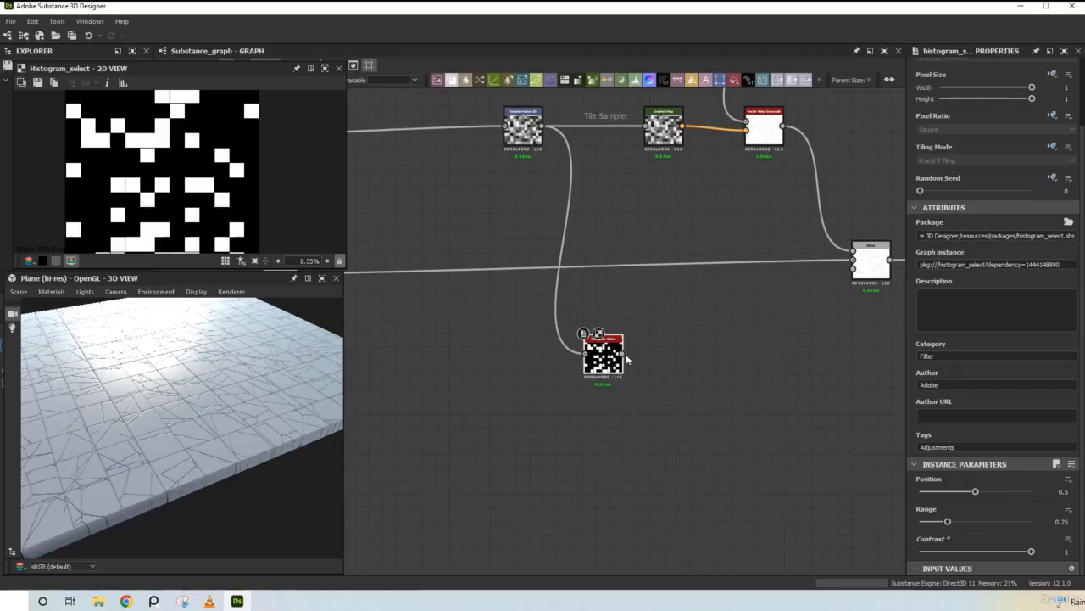
# - Connect the Histogram Select output to the second crack Blend's mask input and set its Range to 0.3
pyautogui.moveTo(624, 354); pyautogui.dragTo(863, 276)
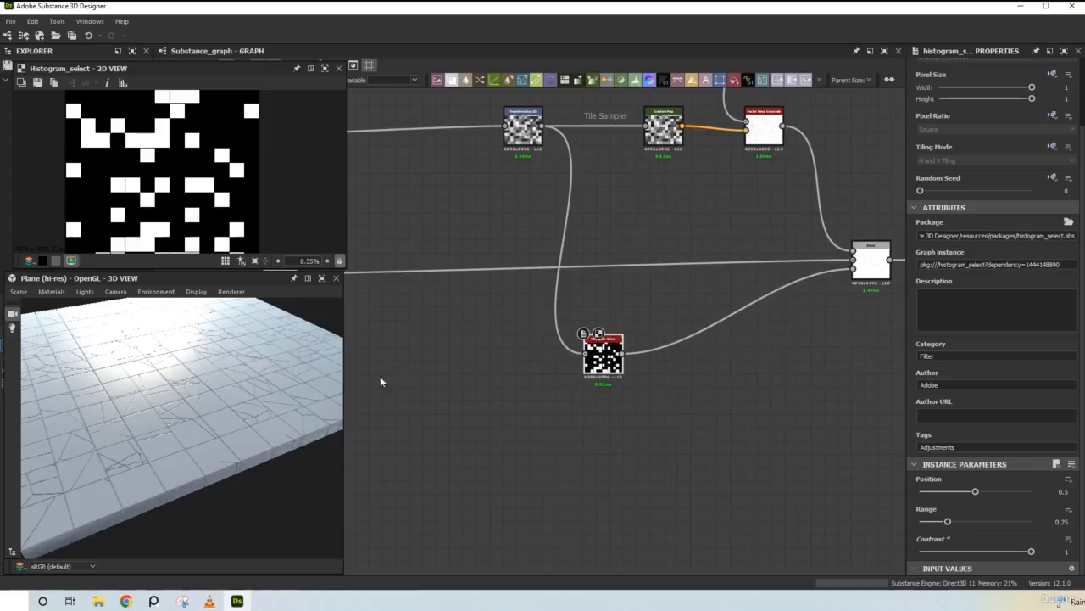
pyautogui.click(272, 404)
pyautogui.moveTo(272, 403); pyautogui.dragTo(272, 416)
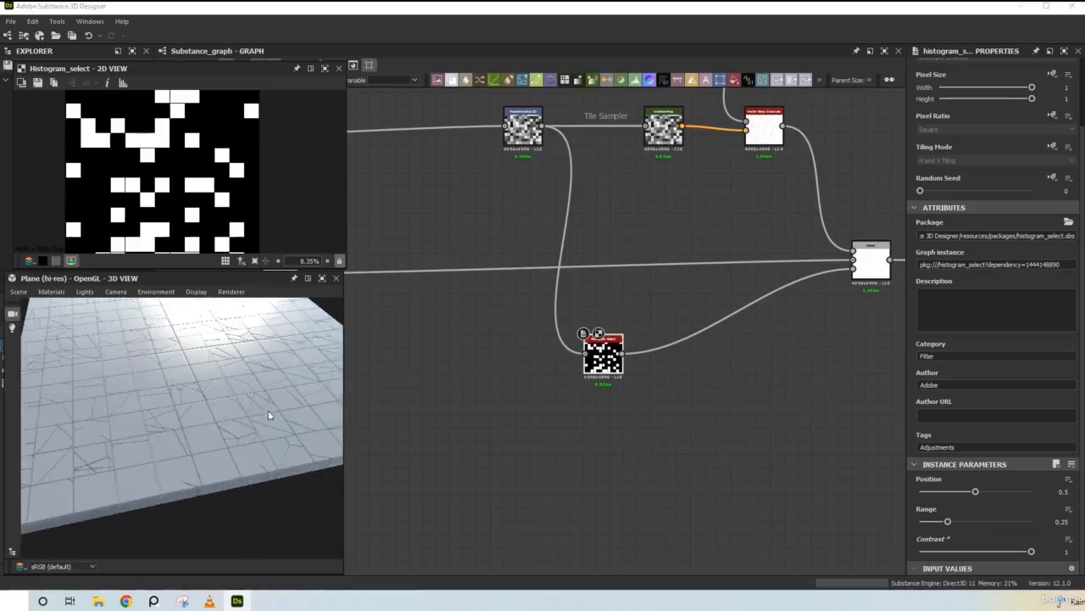
pyautogui.moveTo(950, 522); pyautogui.dragTo(953, 524)
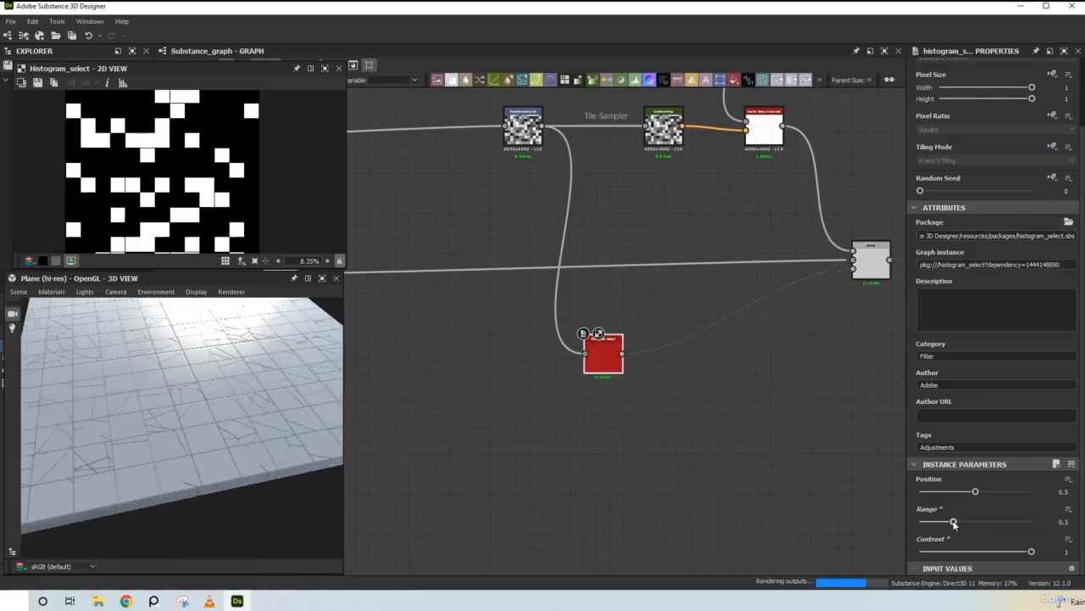
pyautogui.moveTo(174, 394); pyautogui.dragTo(199, 404)
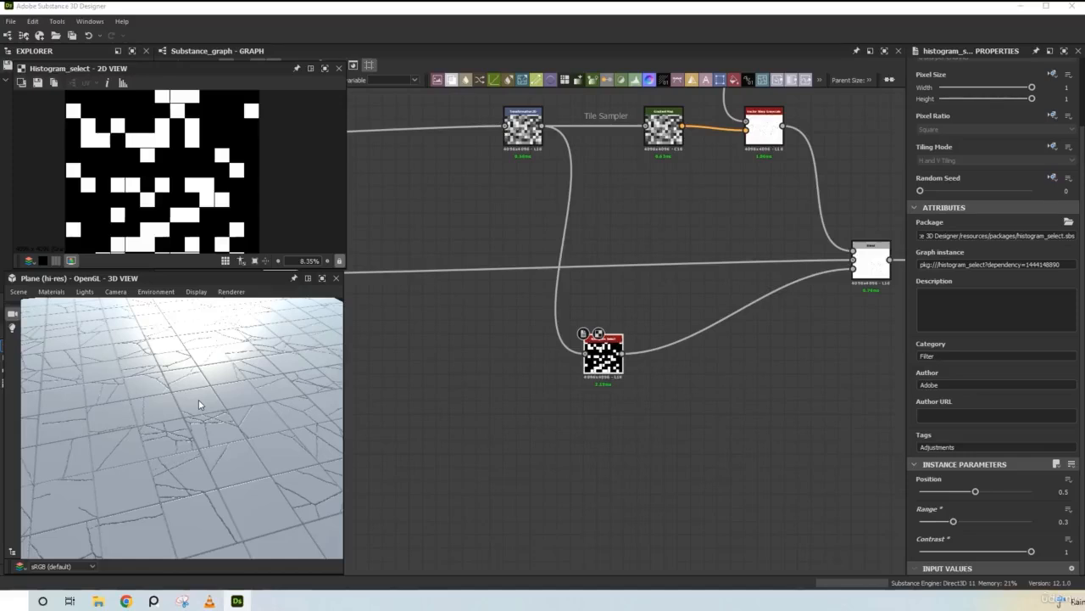
# - Move the Histogram Select node further down and frame it with the title "Mask of 2nd layer of cracks"
pyautogui.moveTo(613, 354); pyautogui.dragTo(640, 488)
pyautogui.rightClick(640, 489)
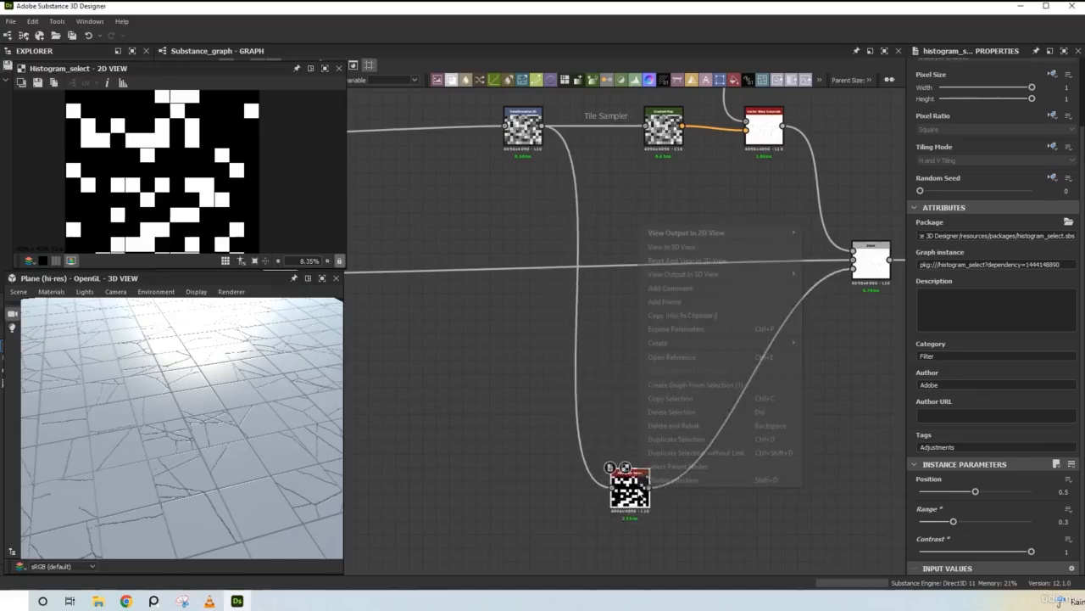
pyautogui.click(665, 301)
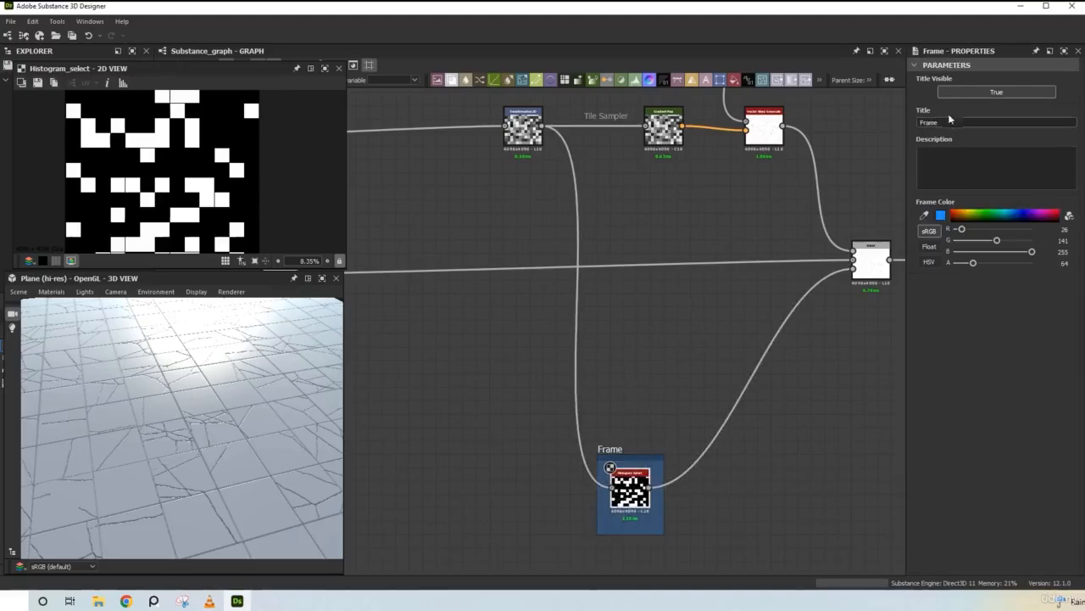
pyautogui.doubleClick(904, 122)
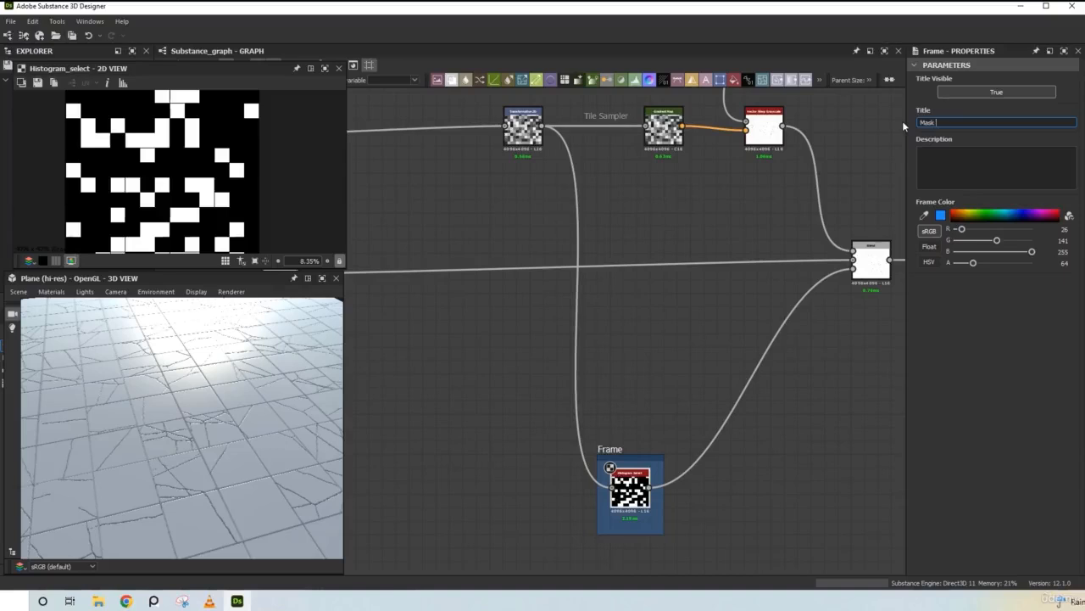
pyautogui.write('Mask of 2nd layer of cracks')
pyautogui.press('Return')
# - Duplicate the whole second crack layer, including its mask frame and Blend, and place the copy beyond the original, further along the graph
pyautogui.scroll(-3, 656, 247)
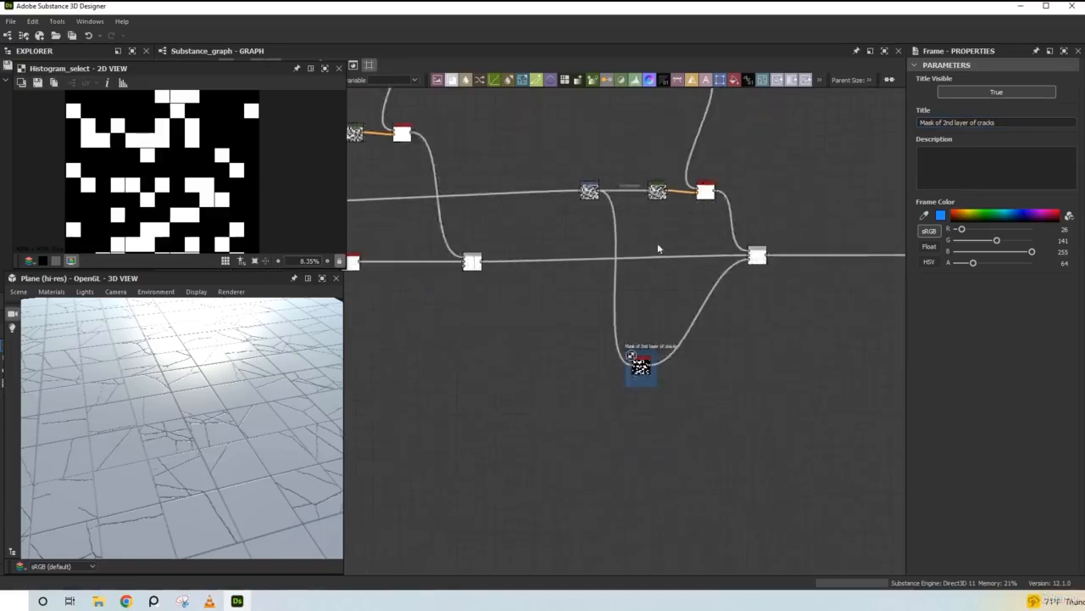
pyautogui.moveTo(656, 246); pyautogui.dragTo(655, 323, button='middle')
pyautogui.scroll(1, 709, 298)
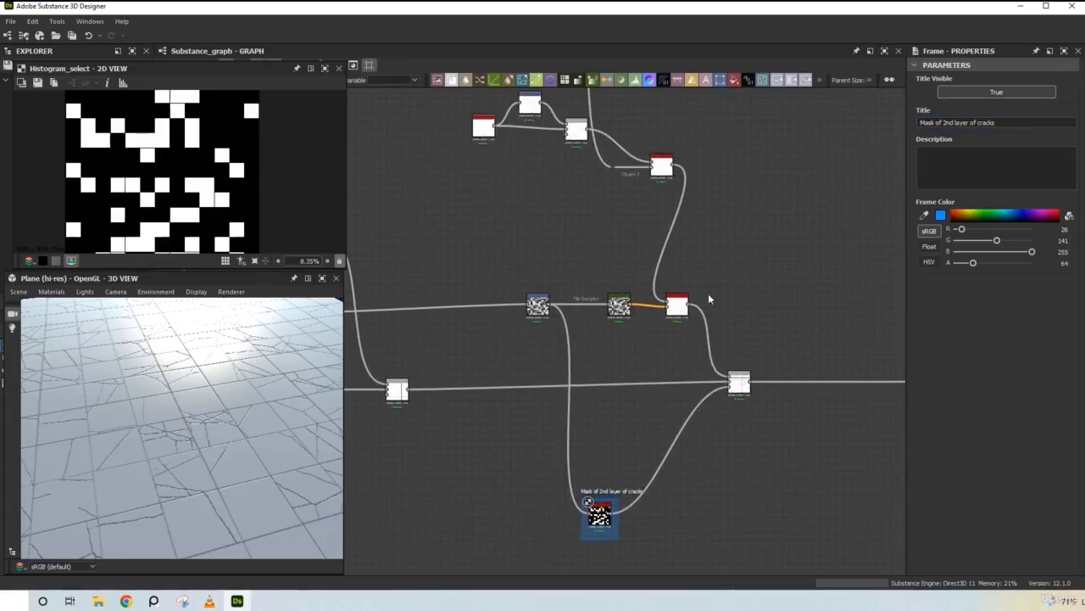
pyautogui.scroll(-3, 710, 301)
pyautogui.moveTo(721, 343); pyautogui.dragTo(693, 382, button='middle')
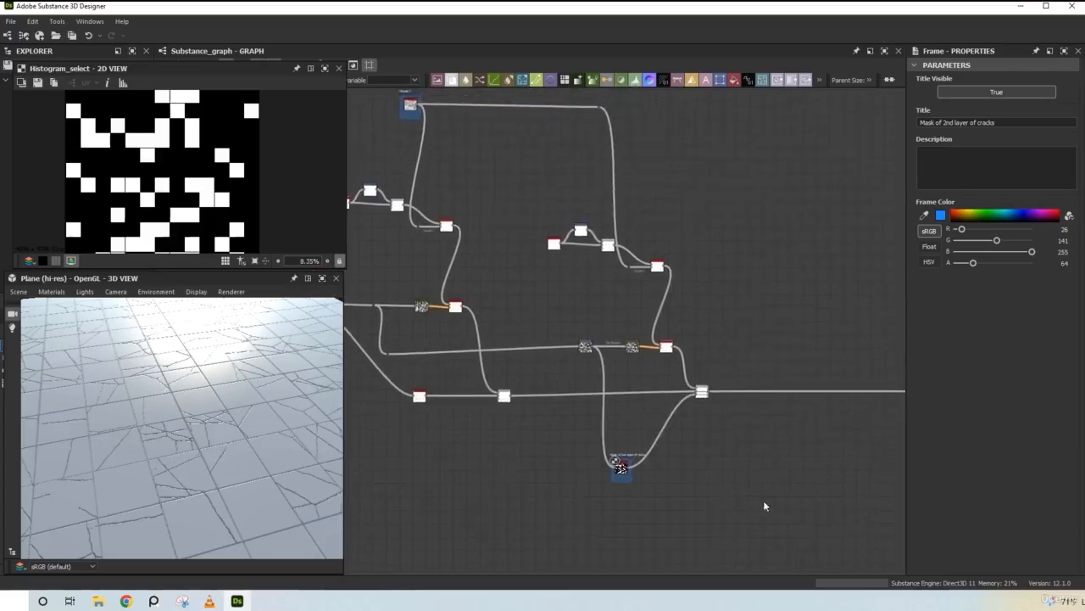
pyautogui.moveTo(656, 413); pyautogui.dragTo(538, 210)
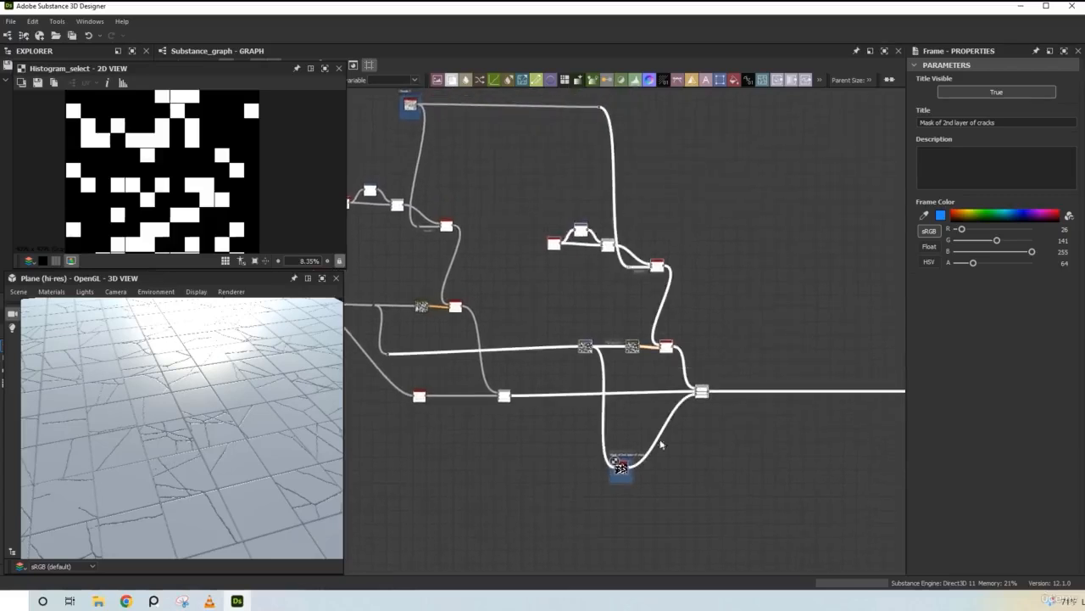
pyautogui.hotkey('ctrl', 'd')
pyautogui.moveTo(599, 370); pyautogui.dragTo(901, 288)
pyautogui.scroll(-2, 777, 347)
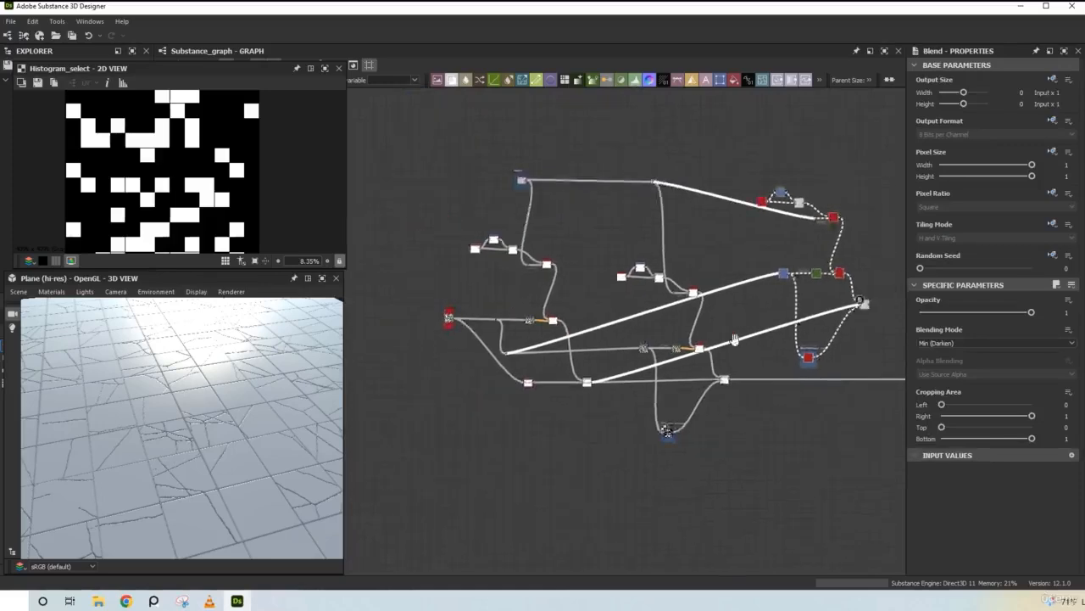
pyautogui.moveTo(741, 340); pyautogui.dragTo(609, 290, button='middle')
pyautogui.scroll(2, 650, 148)
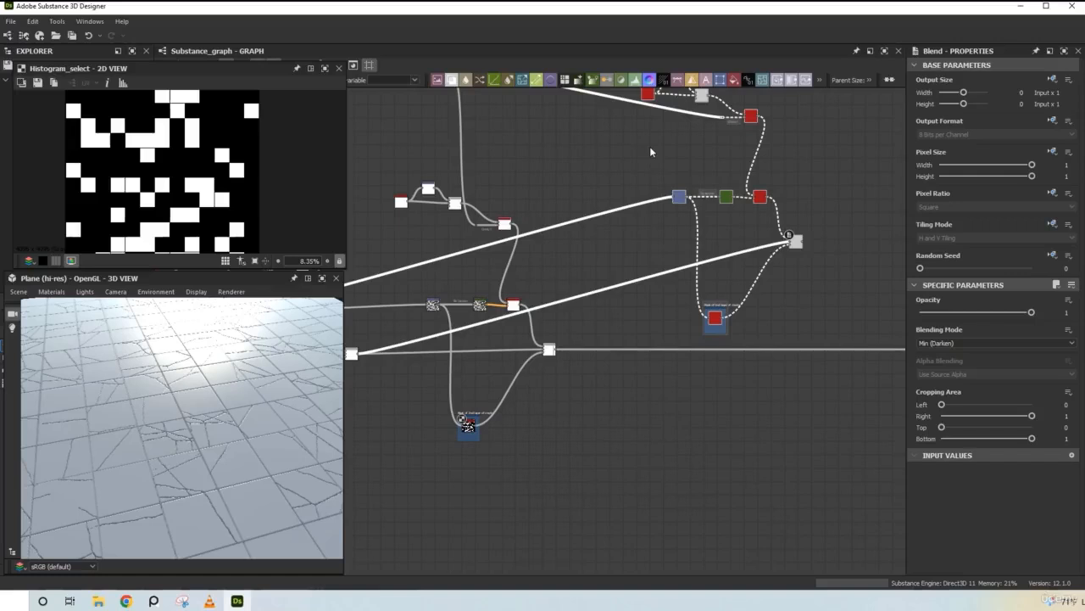
pyautogui.scroll(5, 652, 254)
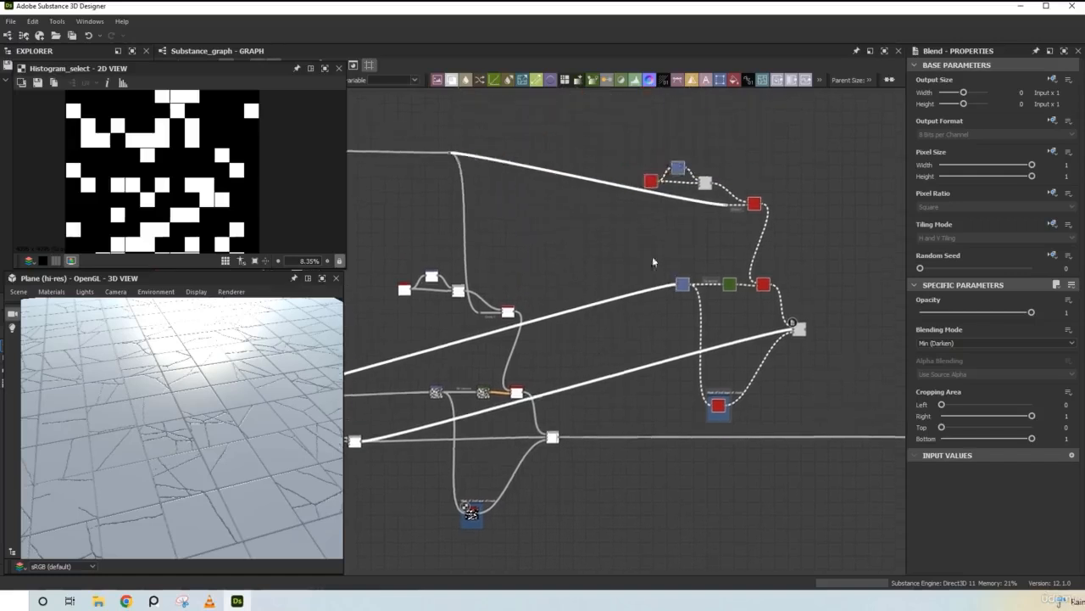
# - Insert a dot on the Clouds 2 link to the duplicated crack layer and align it level with the existing dot
pyautogui.doubleClick(593, 219)
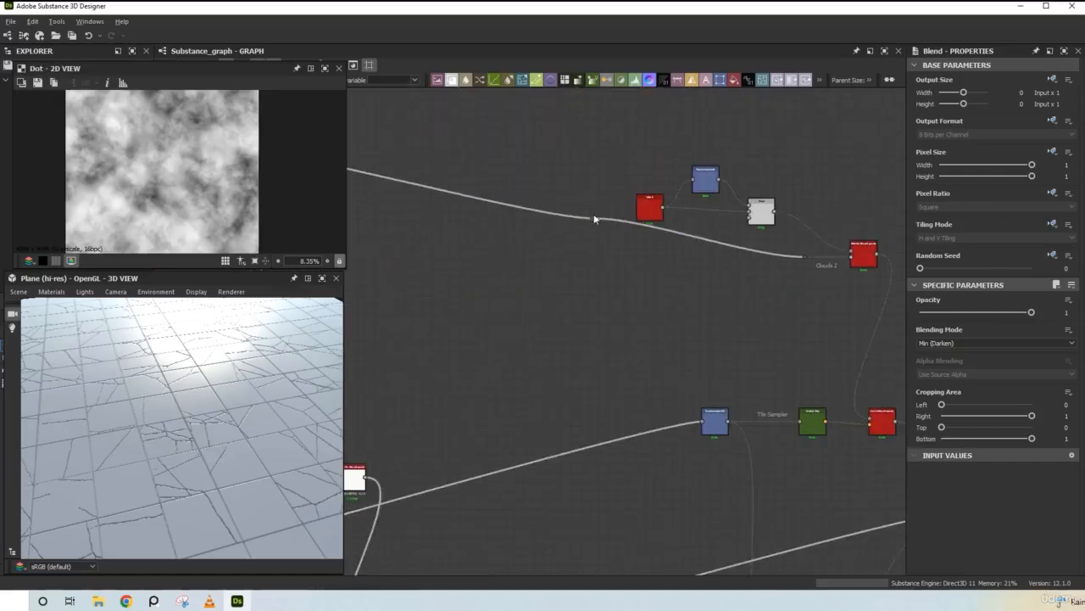
pyautogui.moveTo(594, 219); pyautogui.dragTo(747, 150)
pyautogui.scroll(-5, 732, 235)
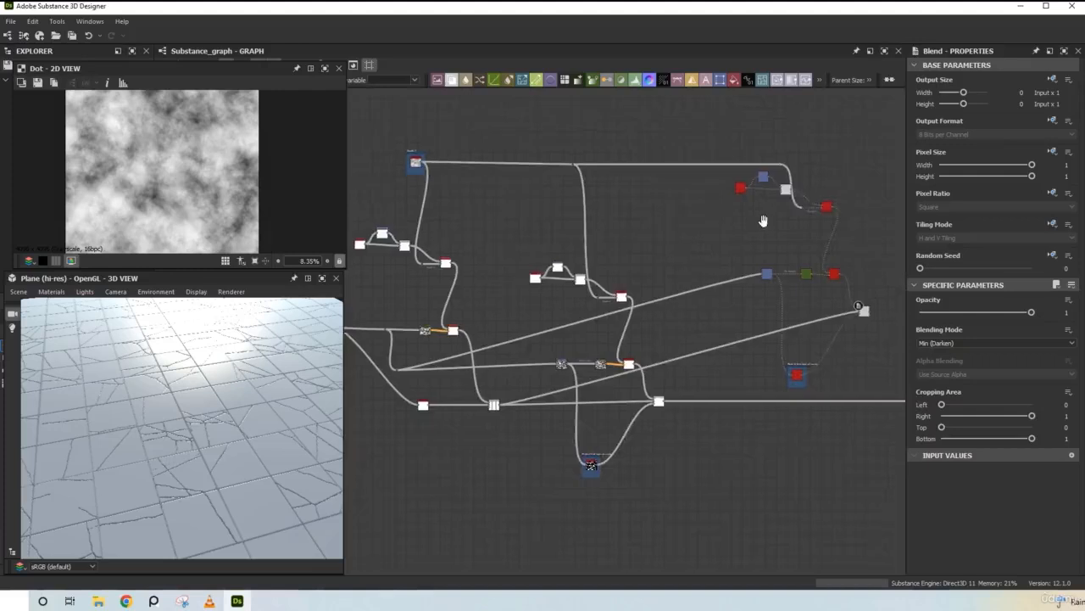
pyautogui.moveTo(791, 205); pyautogui.dragTo(742, 184, button='middle')
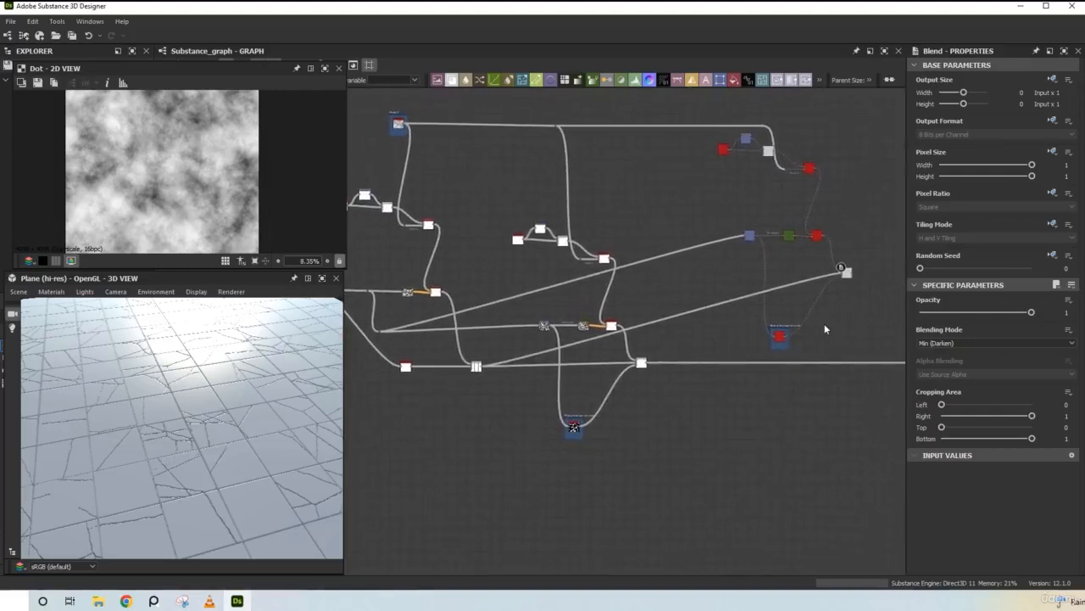
# - Connect the second crack layer's Blend output to the background input of the duplicated Blend
pyautogui.scroll(3, 825, 323)
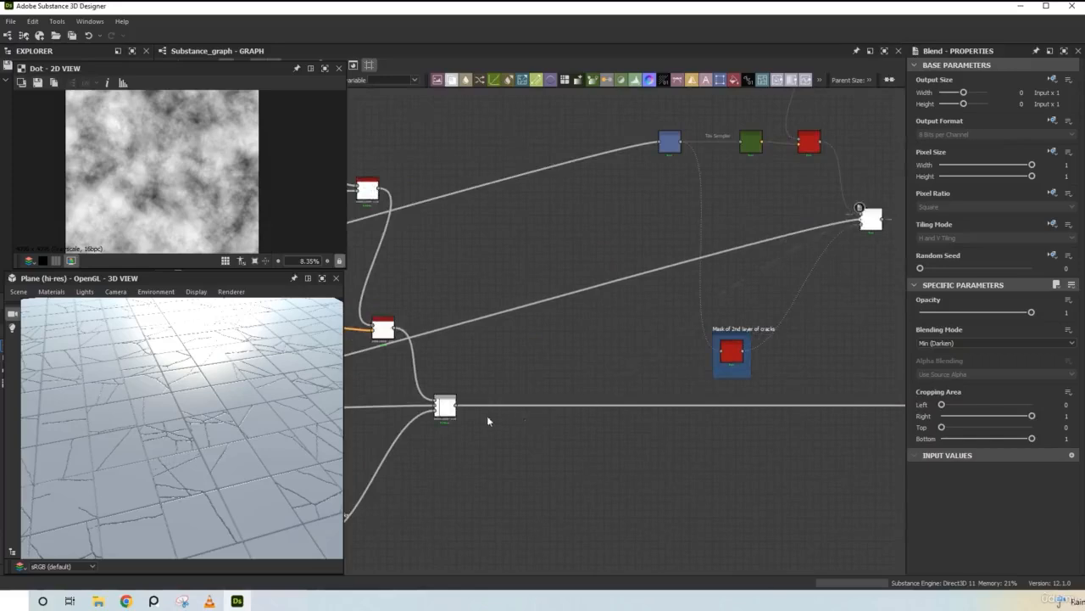
pyautogui.moveTo(457, 406); pyautogui.dragTo(860, 219)
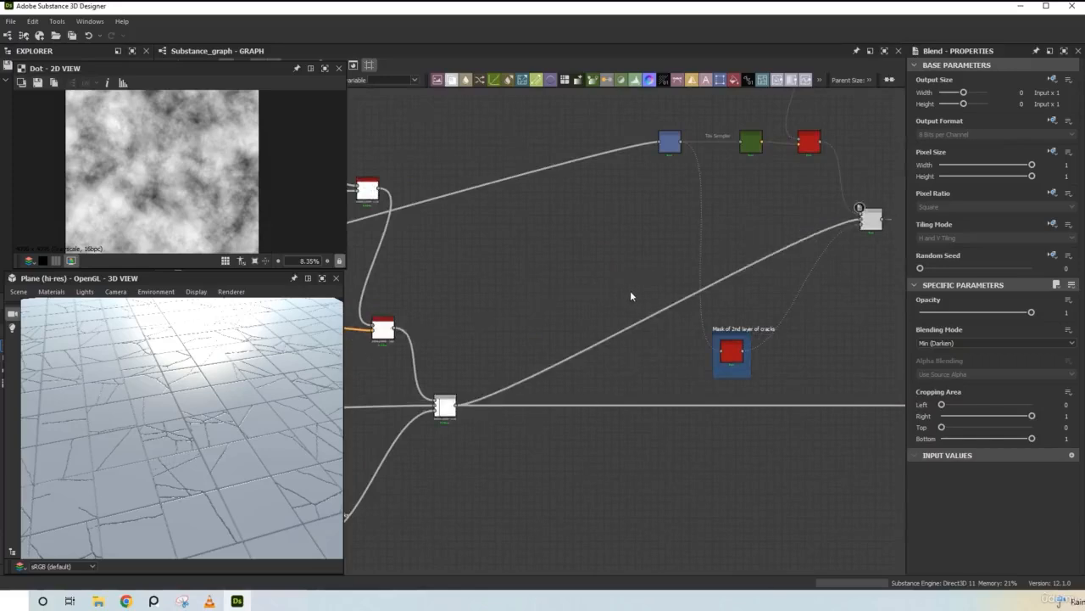
pyautogui.scroll(-2, 631, 291)
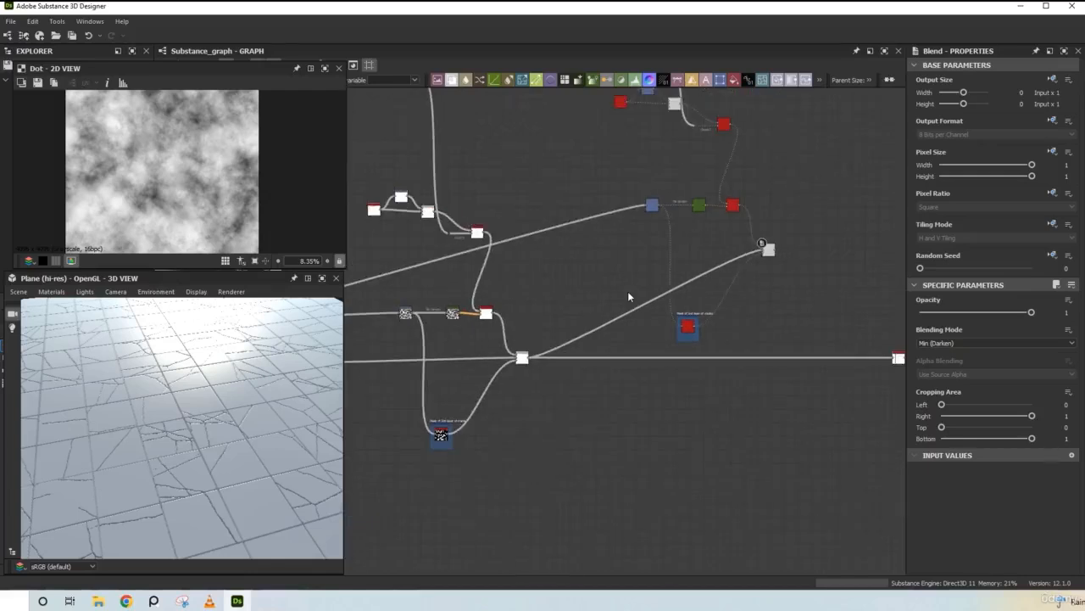
# - Add a dot on the original Transformation 2D's link to its mask and branch it to another dot near the duplicated Transformation 2D
pyautogui.scroll(3, 698, 240)
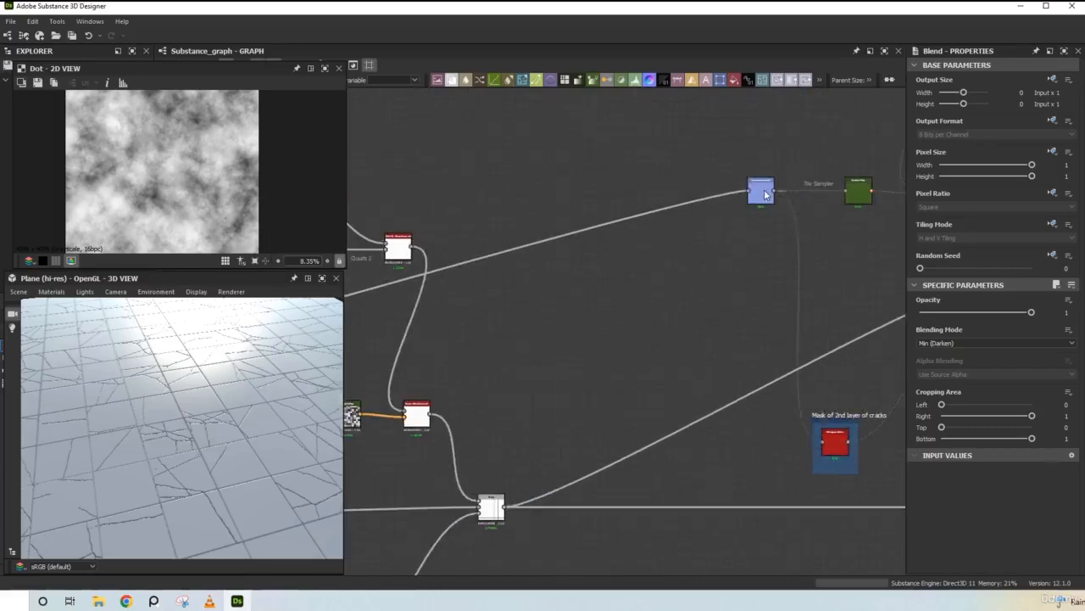
pyautogui.doubleClick(764, 195)
pyautogui.scroll(-1, 705, 262)
pyautogui.moveTo(679, 284); pyautogui.dragTo(736, 243, button='middle')
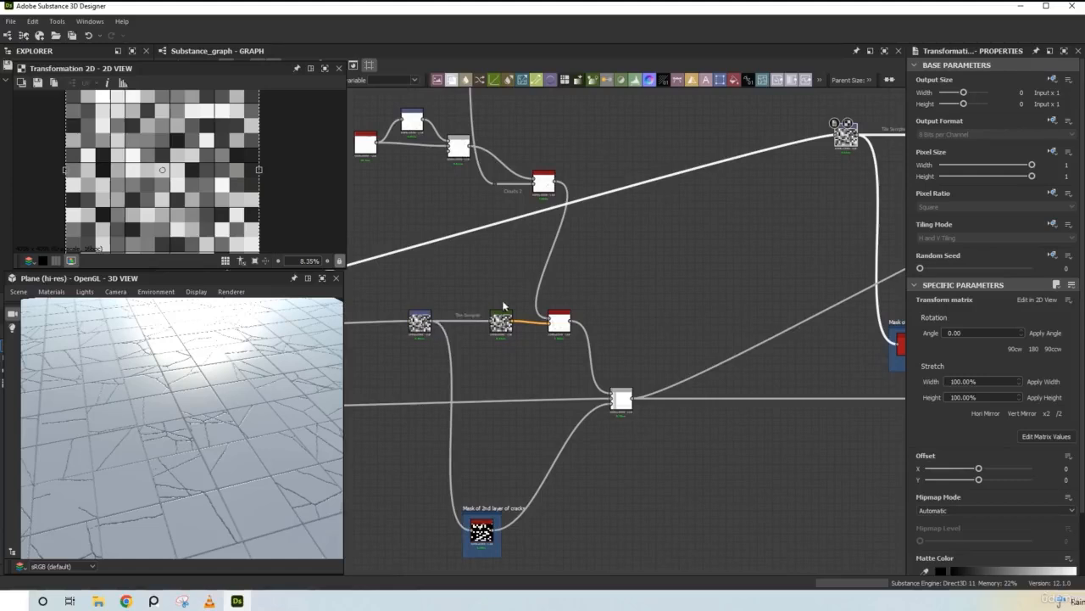
pyautogui.scroll(-2, 694, 293)
pyautogui.scroll(1, 671, 307)
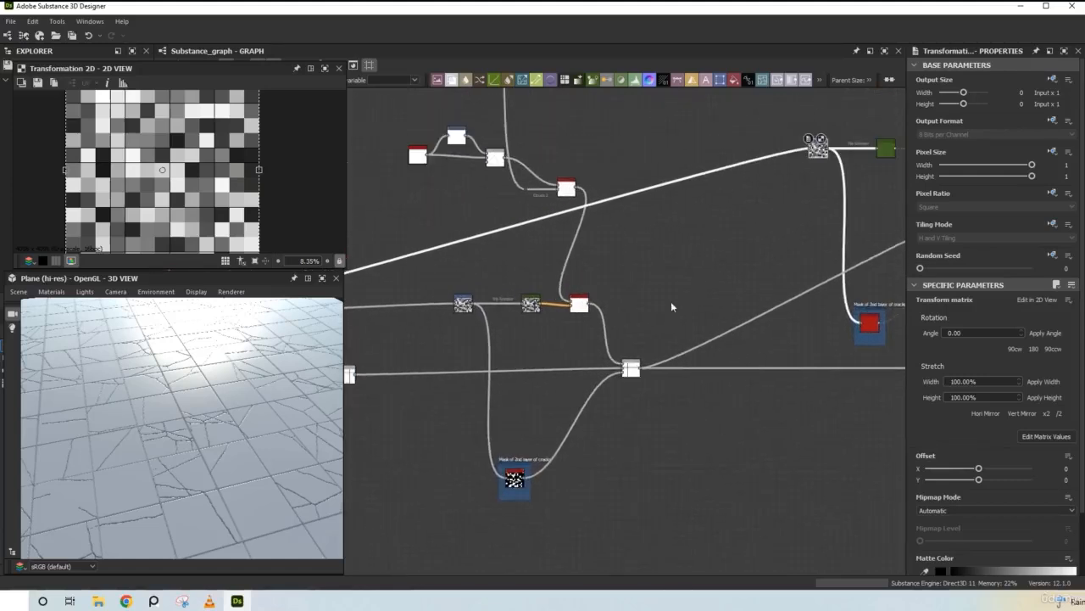
pyautogui.moveTo(486, 343); pyautogui.dragTo(502, 478)
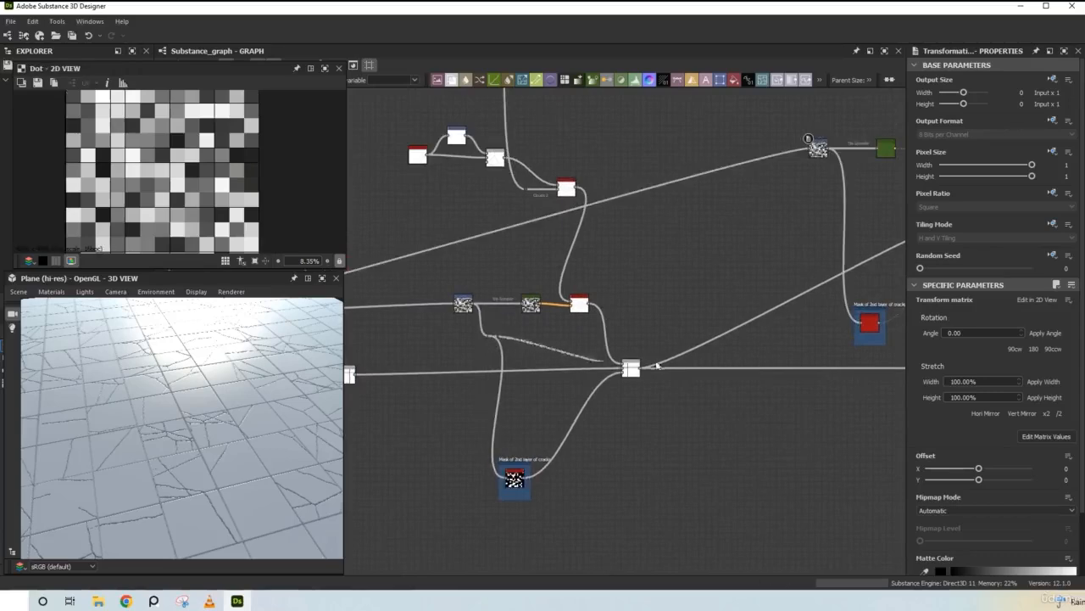
pyautogui.moveTo(657, 365); pyautogui.dragTo(821, 211)
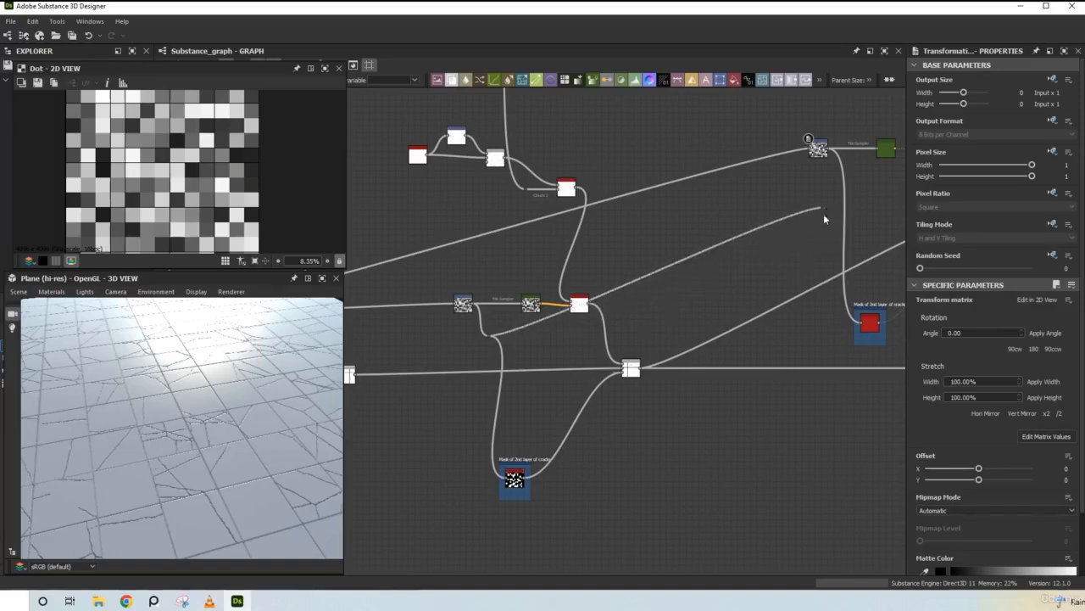
# - Move the duplicated Transformation 2D's output links onto the new dot and delete the duplicated Transformation 2D
pyautogui.scroll(3, 828, 188)
pyautogui.moveTo(827, 189); pyautogui.dragTo(597, 327, button='middle')
pyautogui.scroll(3, 663, 251)
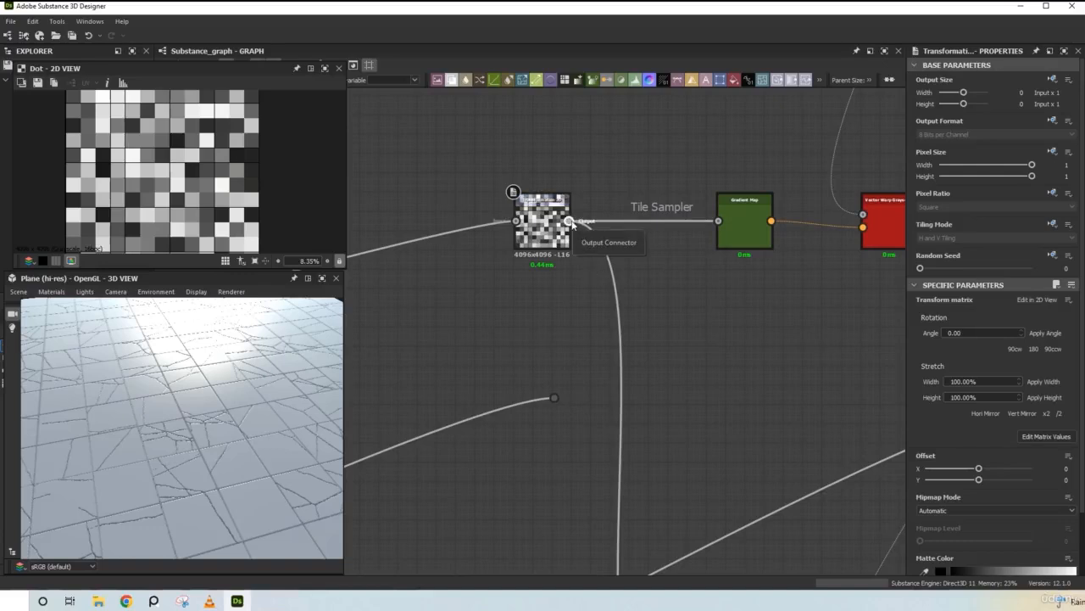
pyautogui.keyDown('shift'); pyautogui.moveTo(573, 222); pyautogui.dragTo(554, 397); pyautogui.keyUp('shift')
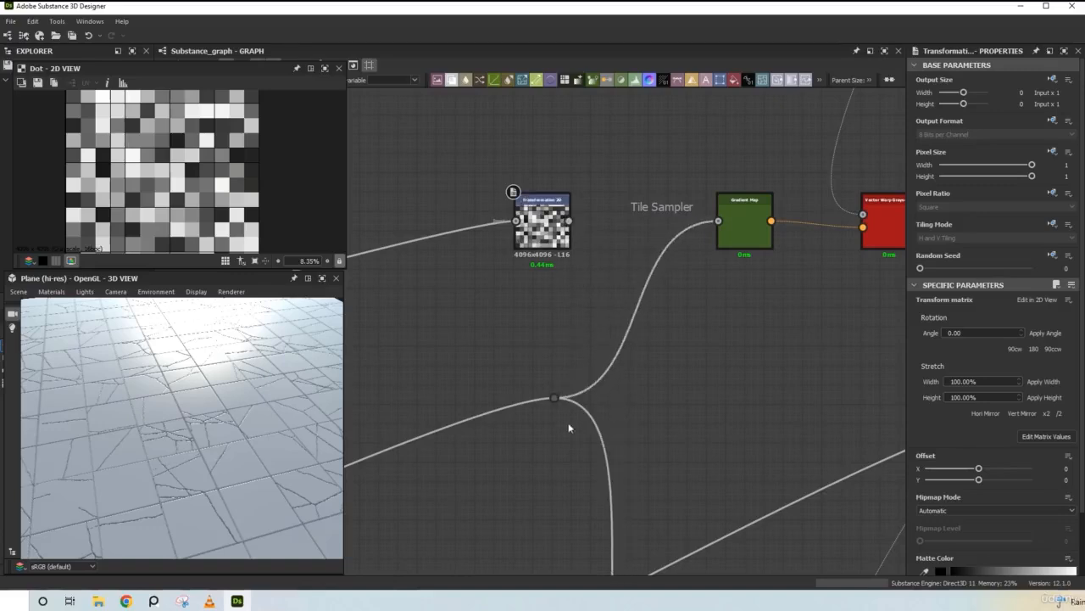
pyautogui.scroll(-2, 492, 341)
pyautogui.moveTo(501, 334); pyautogui.dragTo(533, 317, button='middle')
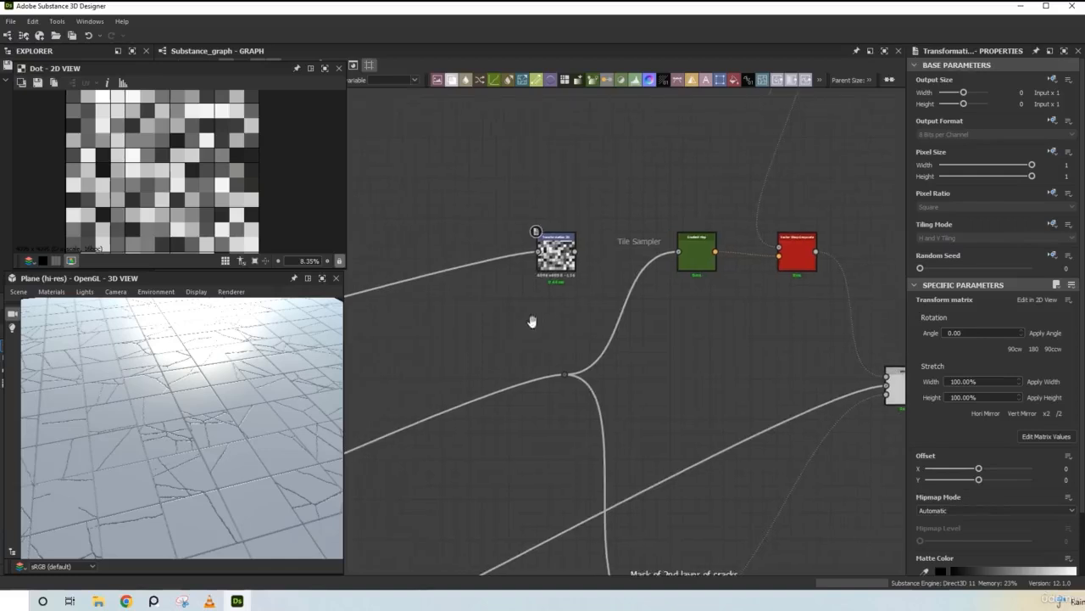
pyautogui.press('Delete')
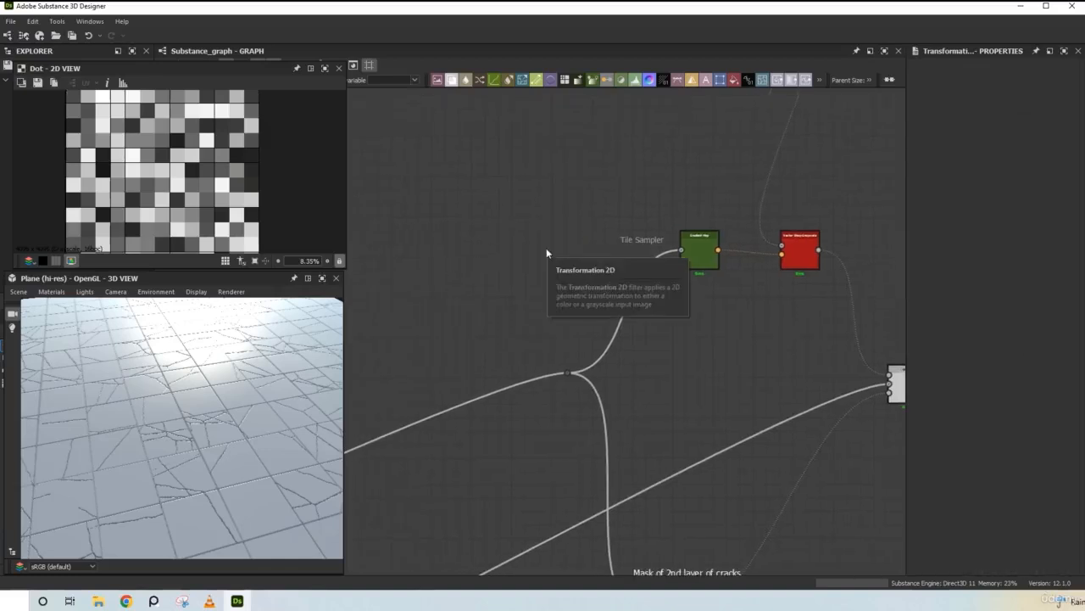
pyautogui.scroll(-3, 500, 371)
pyautogui.scroll(-2, 548, 397)
pyautogui.moveTo(549, 397); pyautogui.dragTo(705, 229, button='middle')
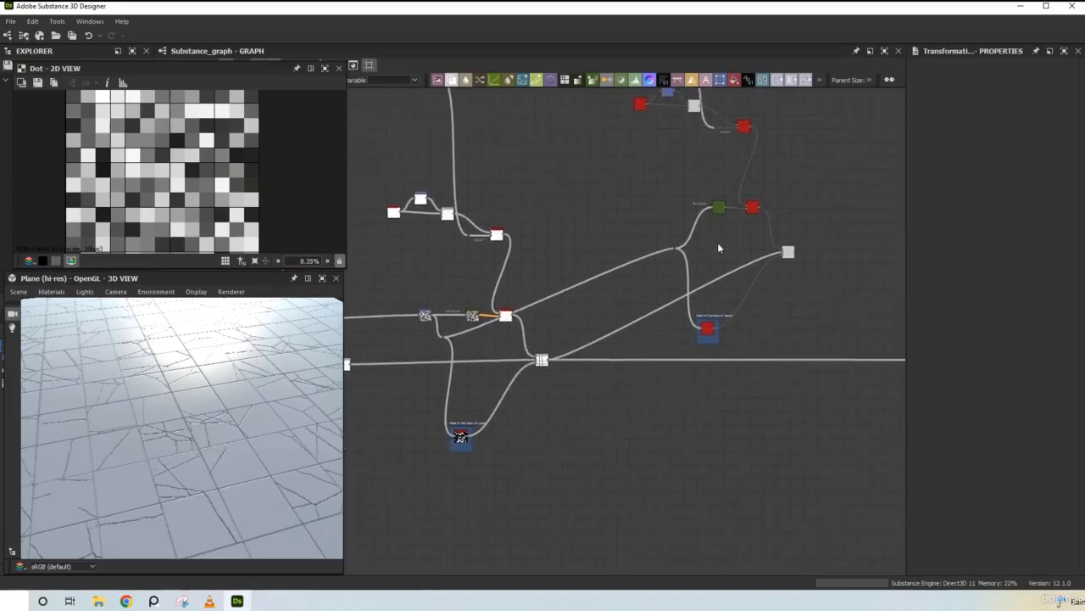
# - Move the second crack layer Blend's outgoing link to the final nodes onto the duplicated Blend's output
pyautogui.scroll(1, 628, 347)
pyautogui.moveTo(628, 347); pyautogui.dragTo(504, 361, button='middle')
pyautogui.keyDown('shift'); pyautogui.moveTo(476, 376); pyautogui.dragTo(770, 247); pyautogui.keyUp('shift')
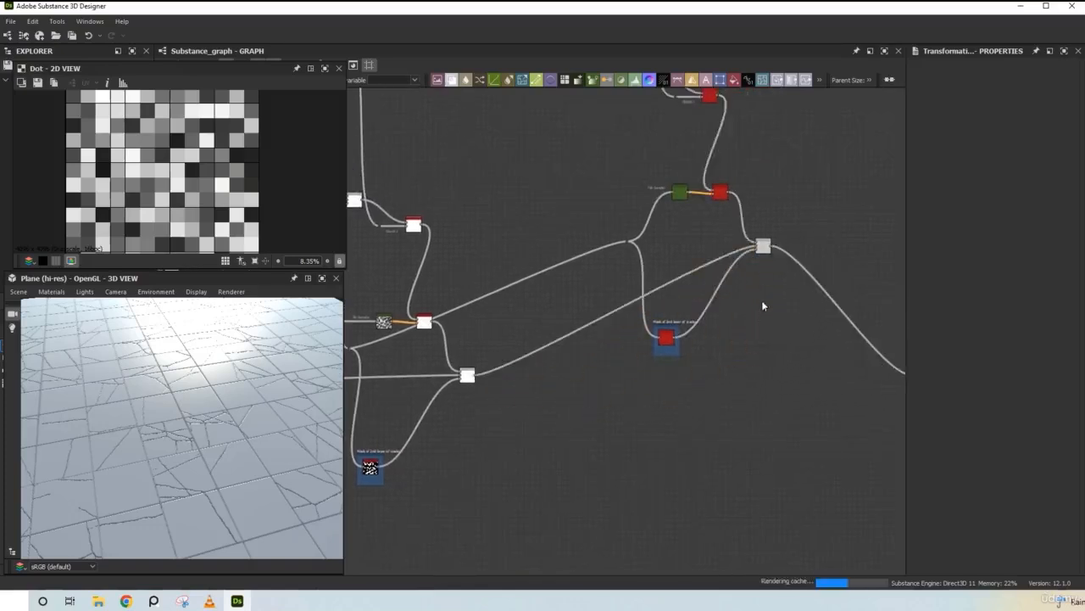
# - Select all nodes of the third crack layer and move them down level with the second layer
pyautogui.moveTo(763, 305); pyautogui.dragTo(689, 349, button='middle')
pyautogui.moveTo(703, 404); pyautogui.dragTo(706, 454, button='middle')
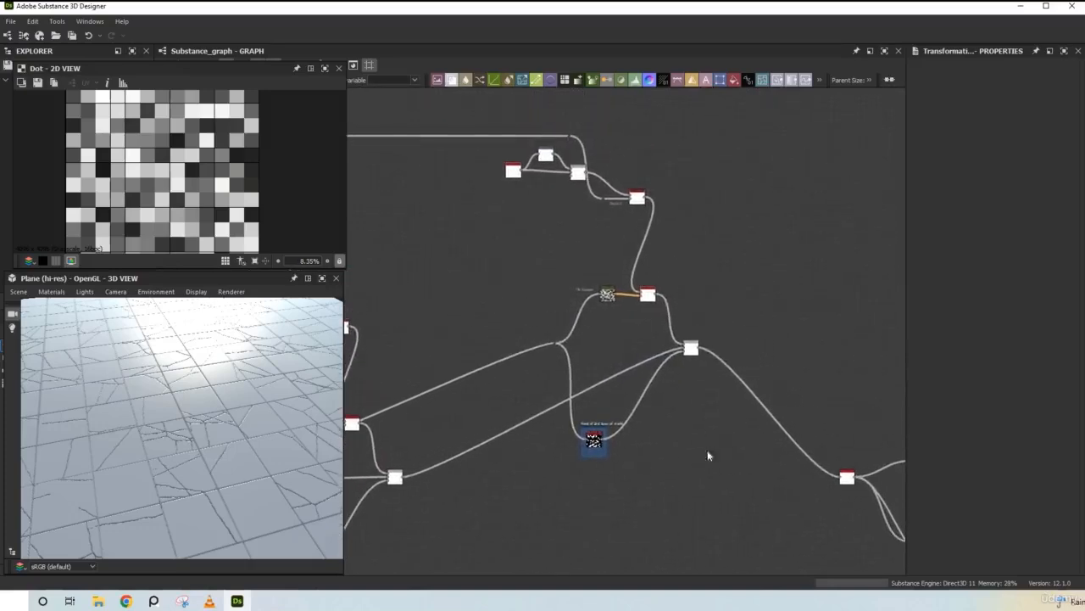
pyautogui.moveTo(714, 499); pyautogui.dragTo(505, 166)
pyautogui.moveTo(517, 188); pyautogui.dragTo(522, 224, button='middle')
pyautogui.moveTo(520, 206); pyautogui.dragTo(520, 287)
pyautogui.scroll(-2, 499, 361)
pyautogui.moveTo(501, 356); pyautogui.dragTo(684, 241, button='middle')
pyautogui.scroll(2, 787, 276)
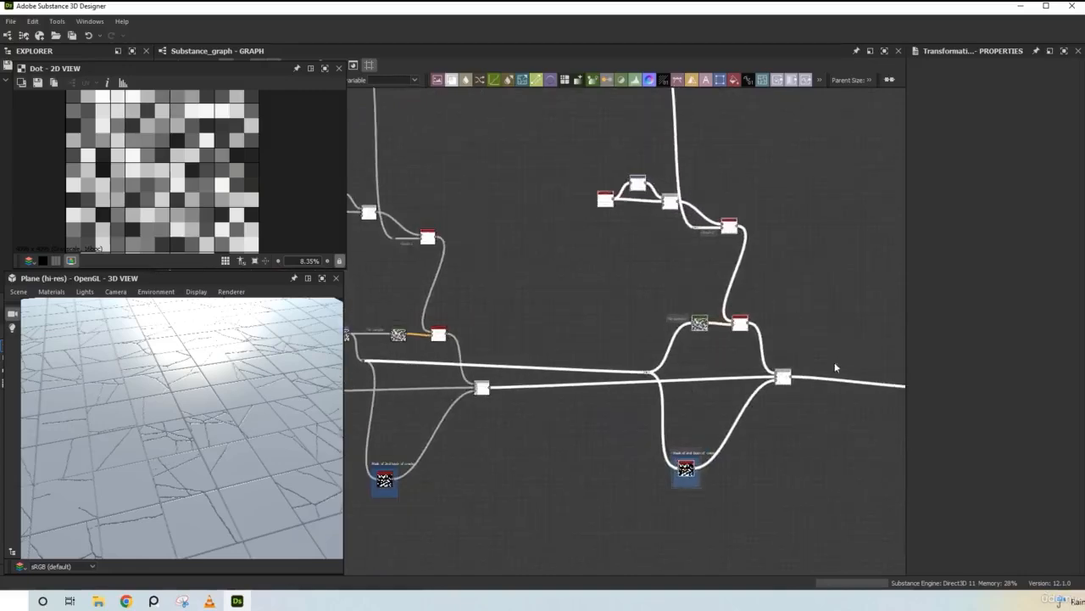
# - Raise the third layer's upper crack nodes and dot slightly, leaving its Blend and mask in place
pyautogui.click(645, 254)
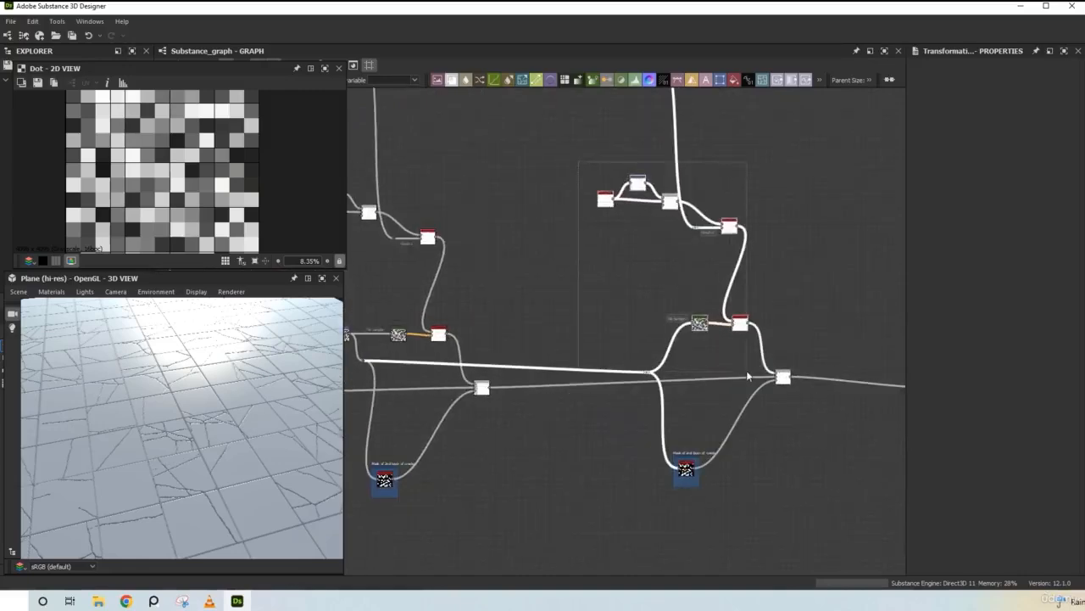
pyautogui.click(739, 326)
pyautogui.moveTo(736, 307); pyautogui.dragTo(736, 312)
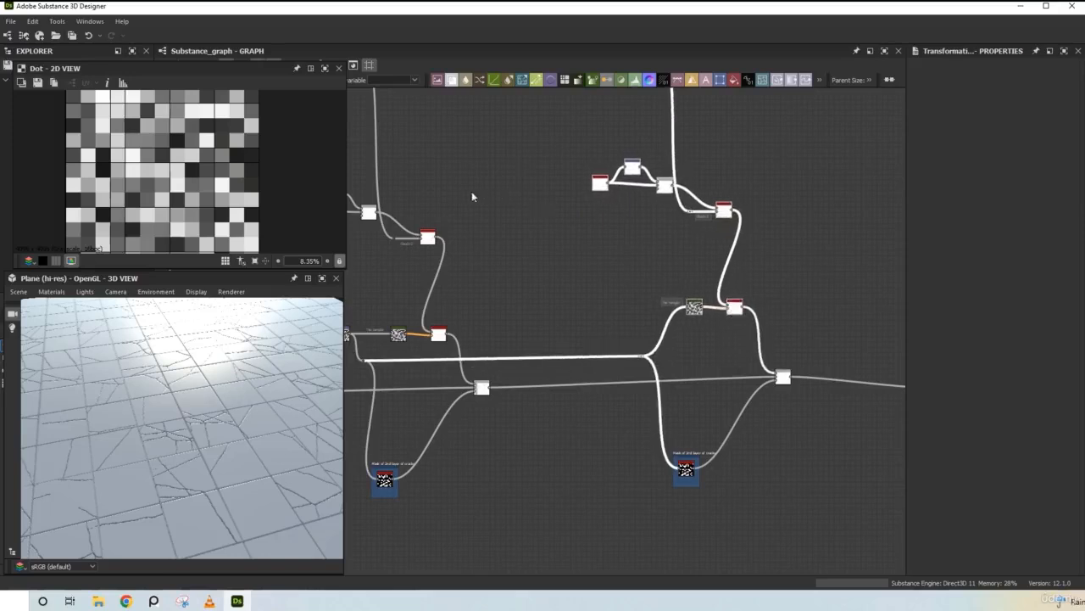
# - Move the Tile Sampler node down in line with the first crack layer's Blend row
pyautogui.scroll(-2, 606, 199)
pyautogui.moveTo(608, 200); pyautogui.dragTo(728, 223, button='middle')
pyautogui.click(728, 222)
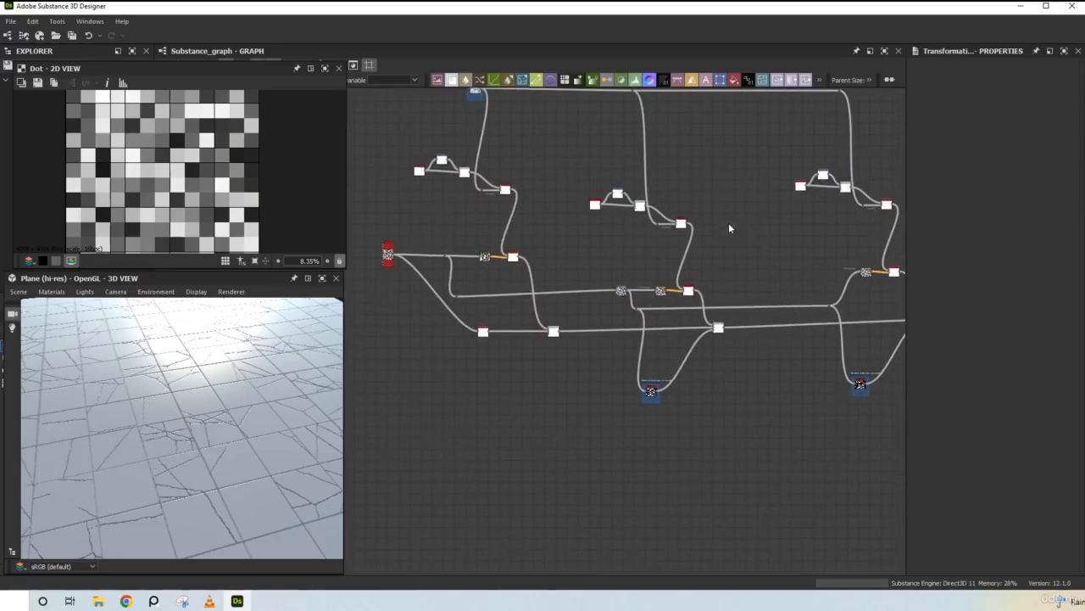
pyautogui.scroll(4, 475, 280)
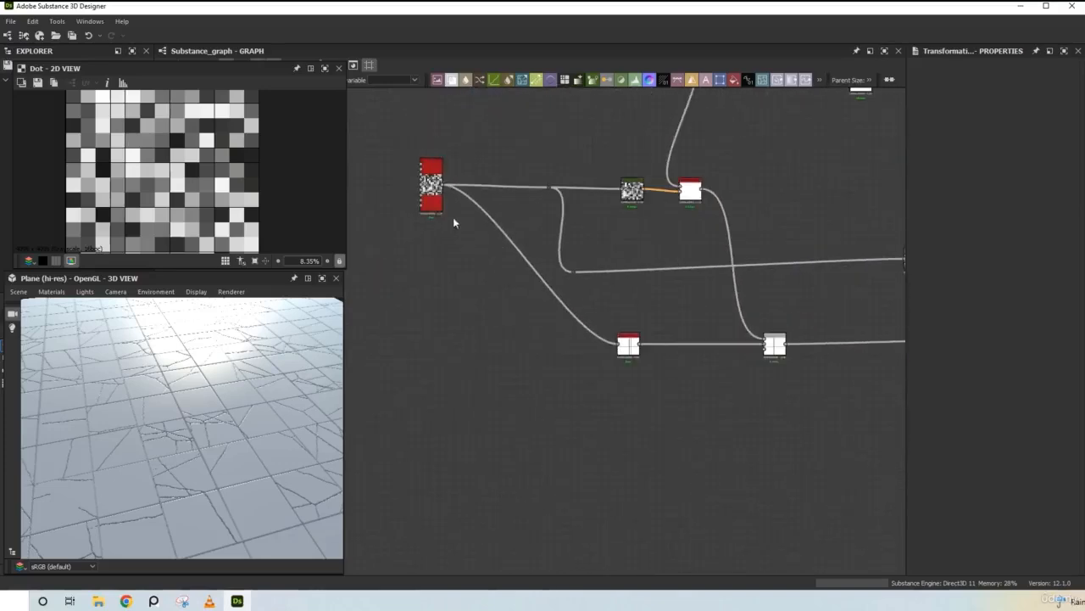
pyautogui.moveTo(428, 212); pyautogui.dragTo(412, 367)
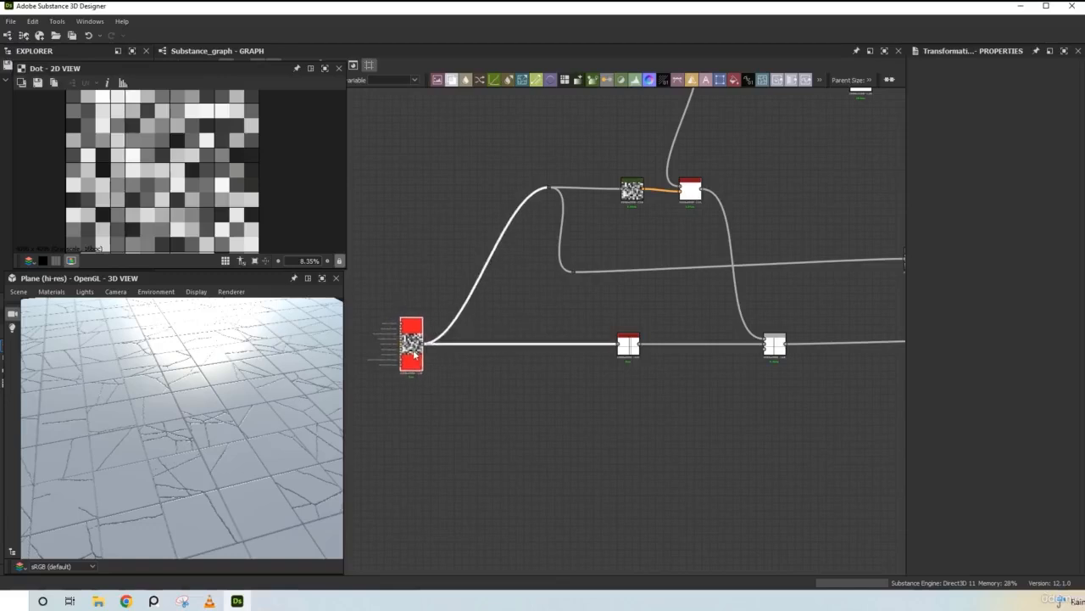
# - Shift the second crack layer's nodes, Blend and mask to the right for more spacing from the first layer
pyautogui.scroll(-1, 575, 241)
pyautogui.scroll(-2, 594, 204)
pyautogui.moveTo(606, 183); pyautogui.dragTo(511, 291, button='middle')
pyautogui.moveTo(712, 346); pyautogui.dragTo(617, 317, button='middle')
pyautogui.moveTo(734, 462); pyautogui.dragTo(578, 227)
pyautogui.moveTo(514, 241); pyautogui.dragTo(636, 231, button='middle')
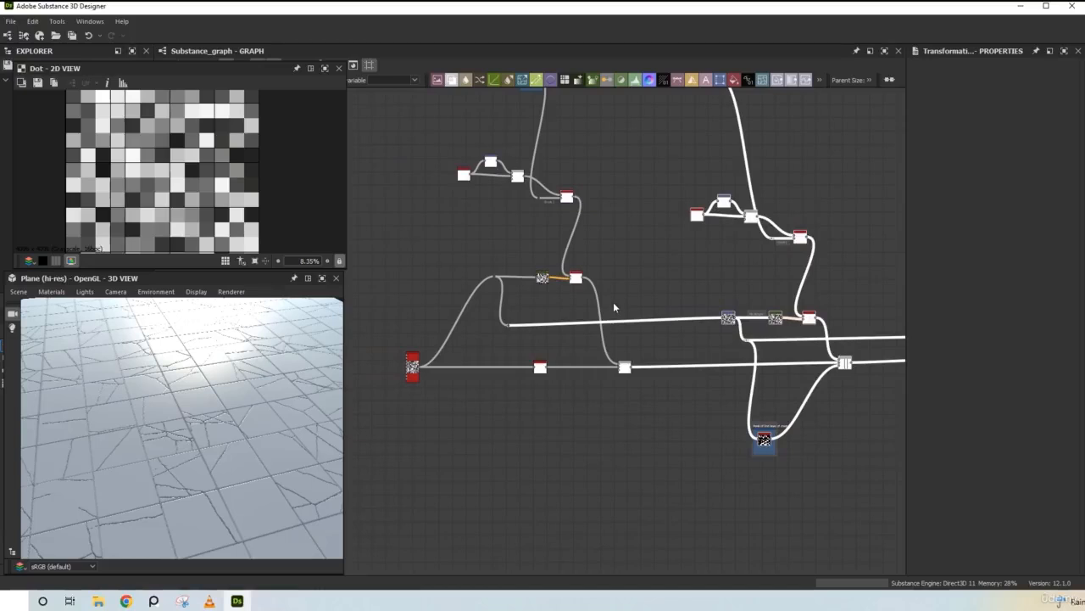
# - Frame the first crack layer's nodes and title the frame "Layer 1 of cracks"
pyautogui.moveTo(613, 301); pyautogui.dragTo(458, 159)
pyautogui.scroll(3, 460, 164)
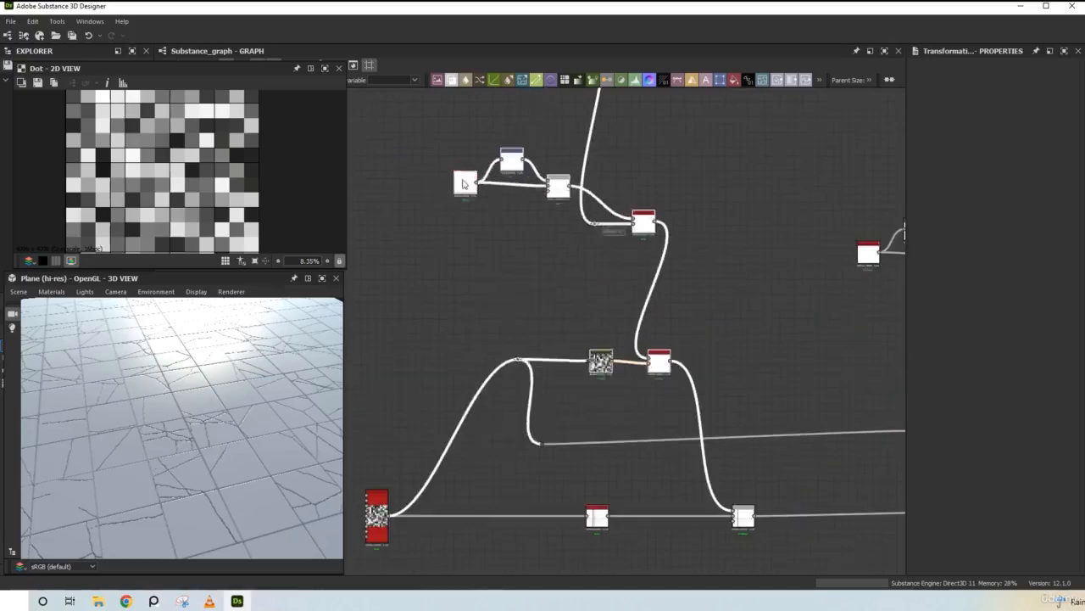
pyautogui.rightClick(462, 173)
pyautogui.click(494, 252)
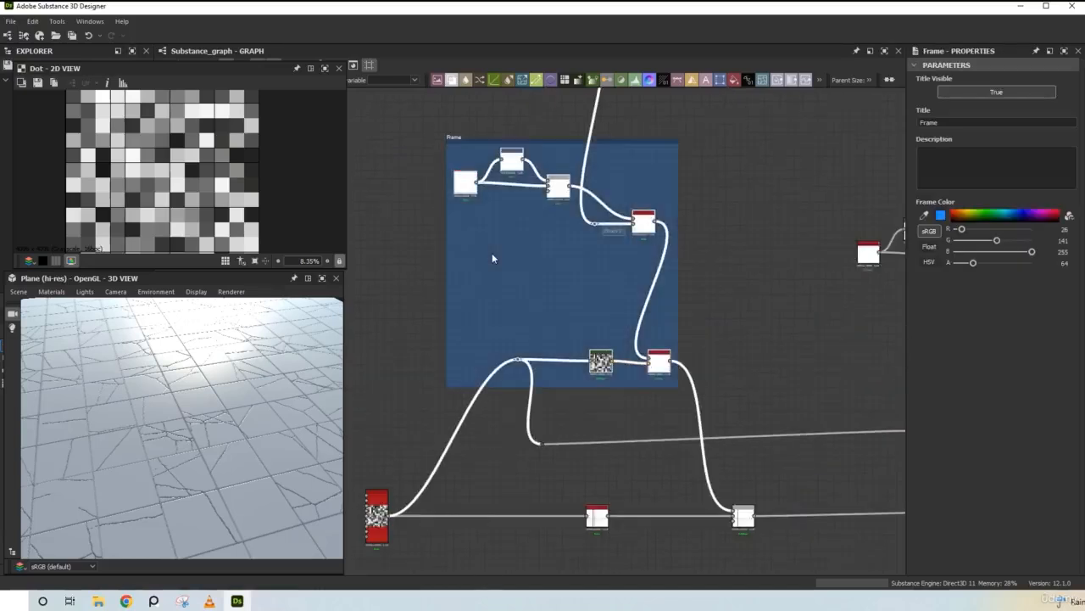
pyautogui.moveTo(869, 128); pyautogui.dragTo(866, 117)
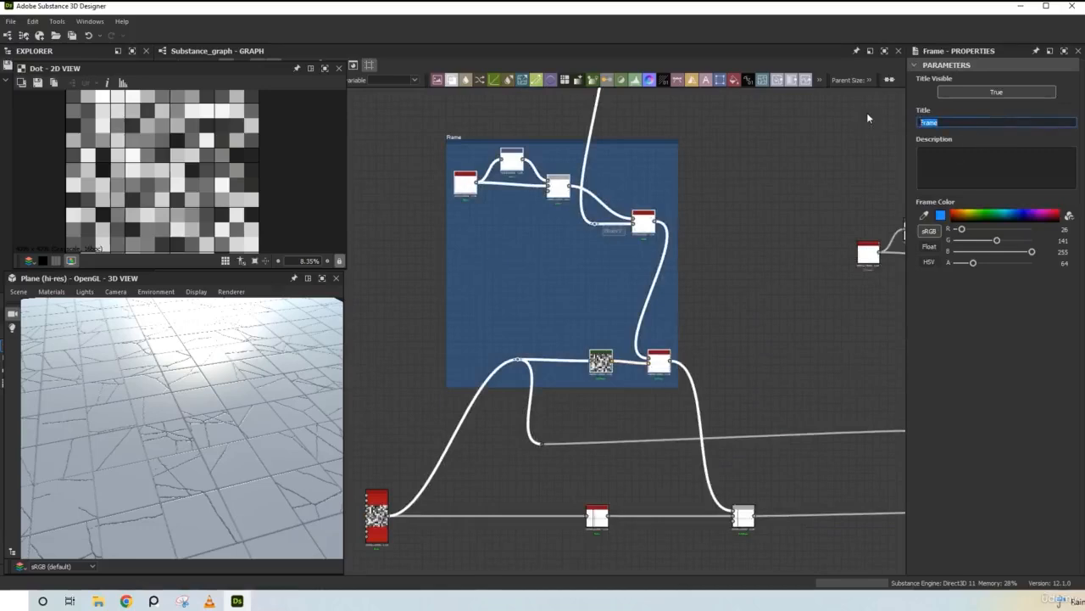
pyautogui.write('La')
pyautogui.click(795, 197)
pyautogui.scroll(-1, 799, 206)
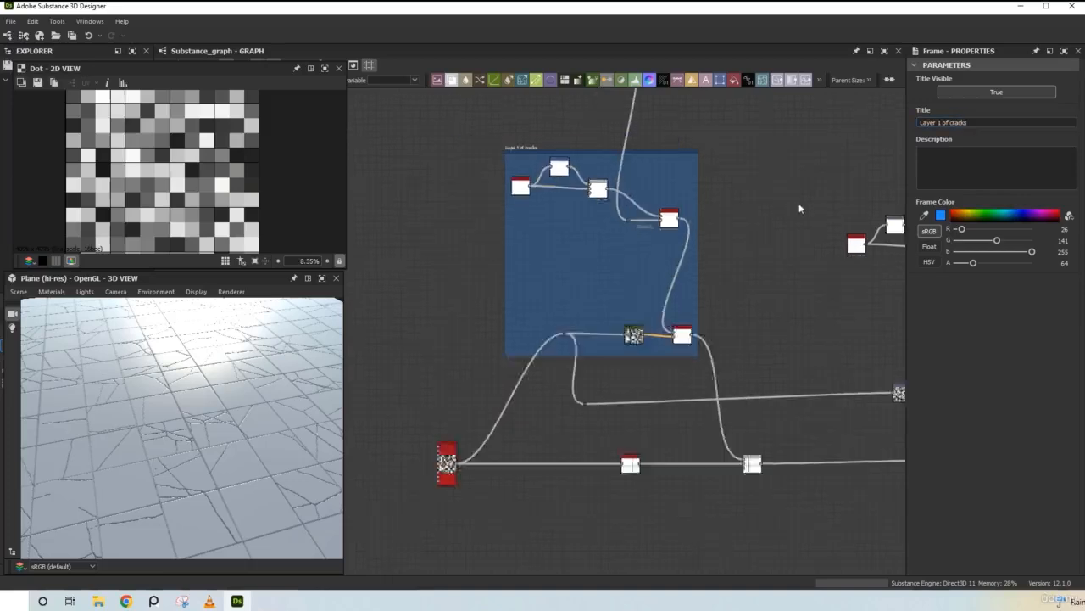
# - Frame the second crack layer's nodes and title the frame "Layer 2 of cracks"
pyautogui.moveTo(798, 208); pyautogui.dragTo(543, 227, button='middle')
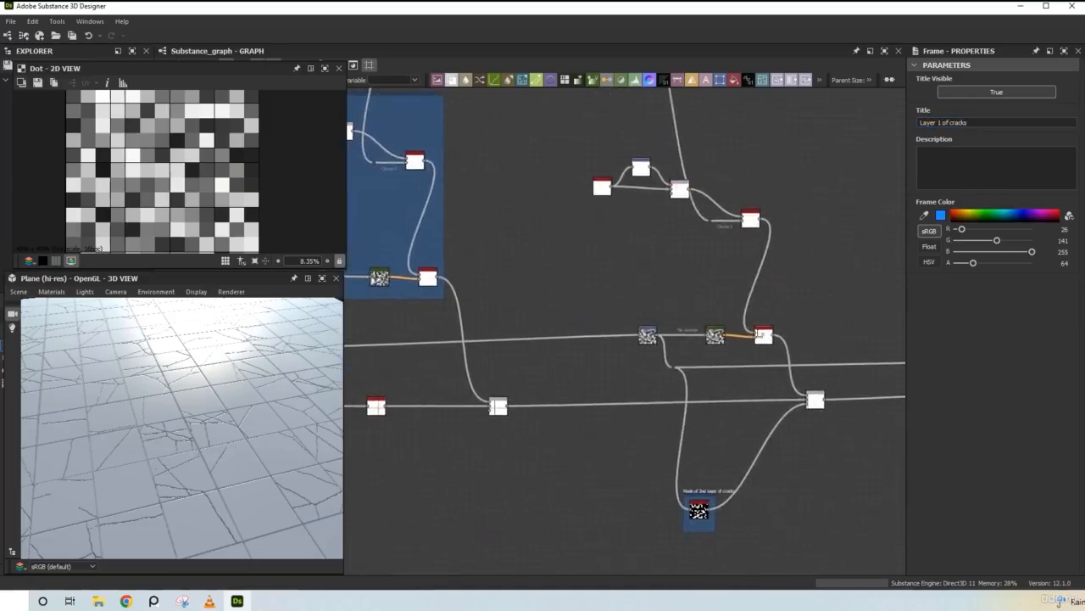
pyautogui.rightClick(599, 191)
pyautogui.click(647, 264)
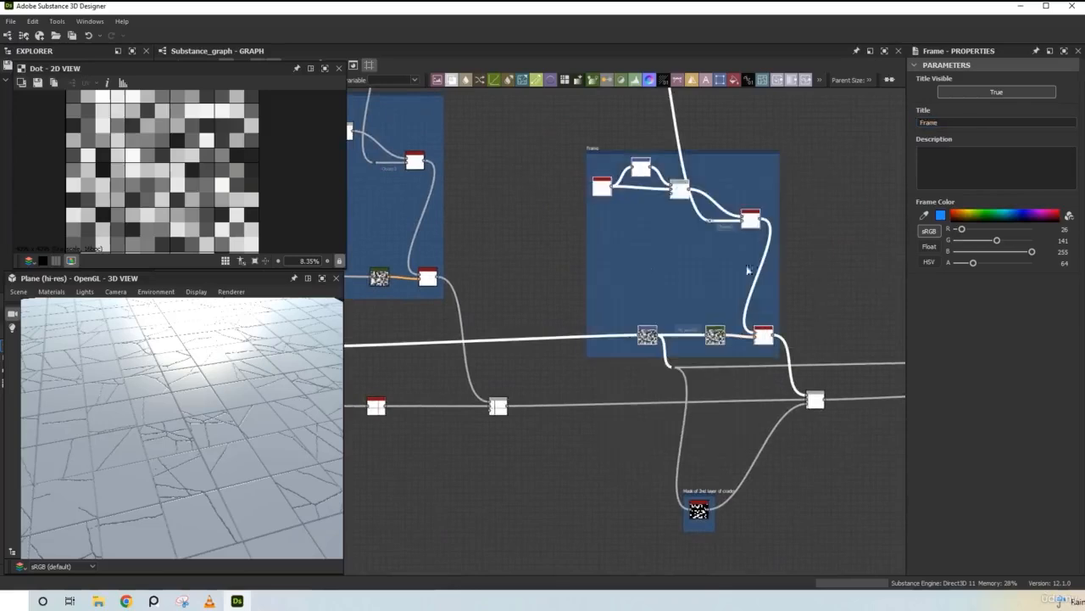
pyautogui.moveTo(953, 123); pyautogui.dragTo(915, 124)
pyautogui.write('Layer 2 of c')
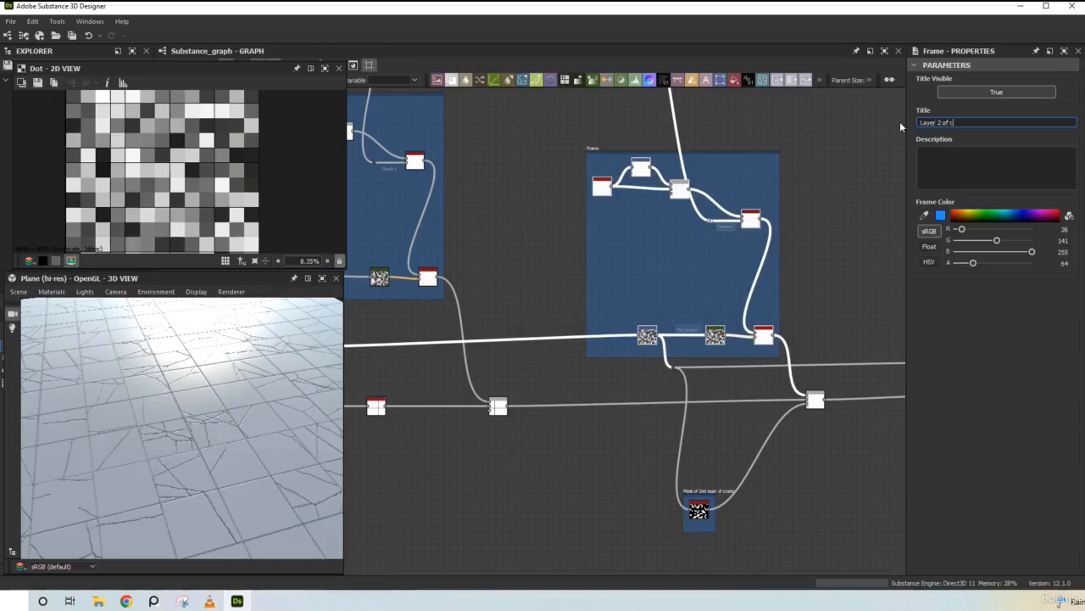
pyautogui.write('racksa')
# - Frame the third crack layer's nodes and title the frame "Layer 3 of cracks"
pyautogui.scroll(-3, 843, 227)
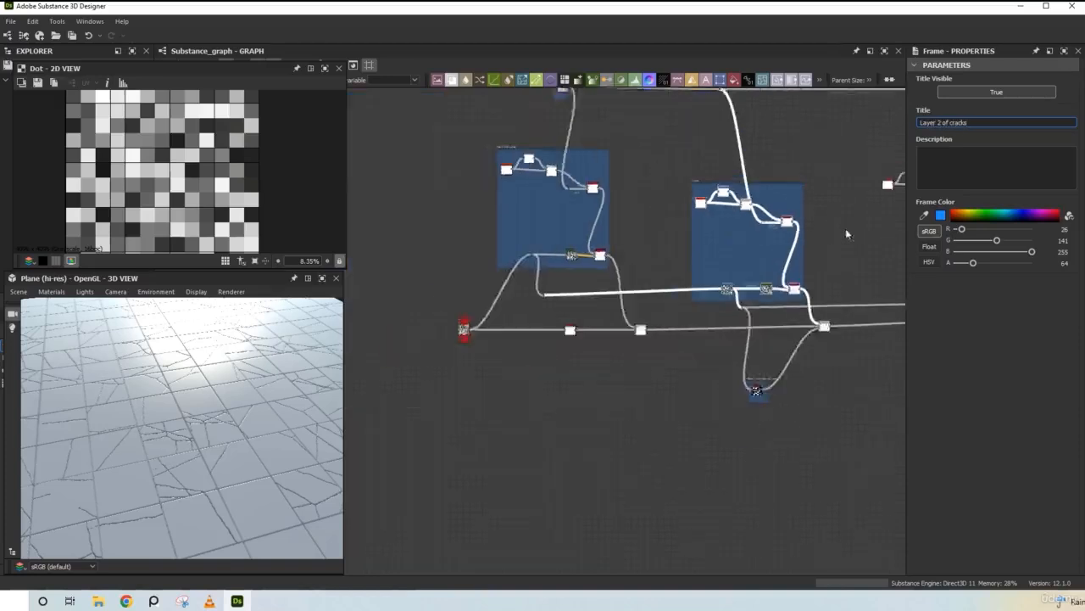
pyautogui.moveTo(845, 229); pyautogui.dragTo(557, 249, button='middle')
pyautogui.scroll(2, 672, 255)
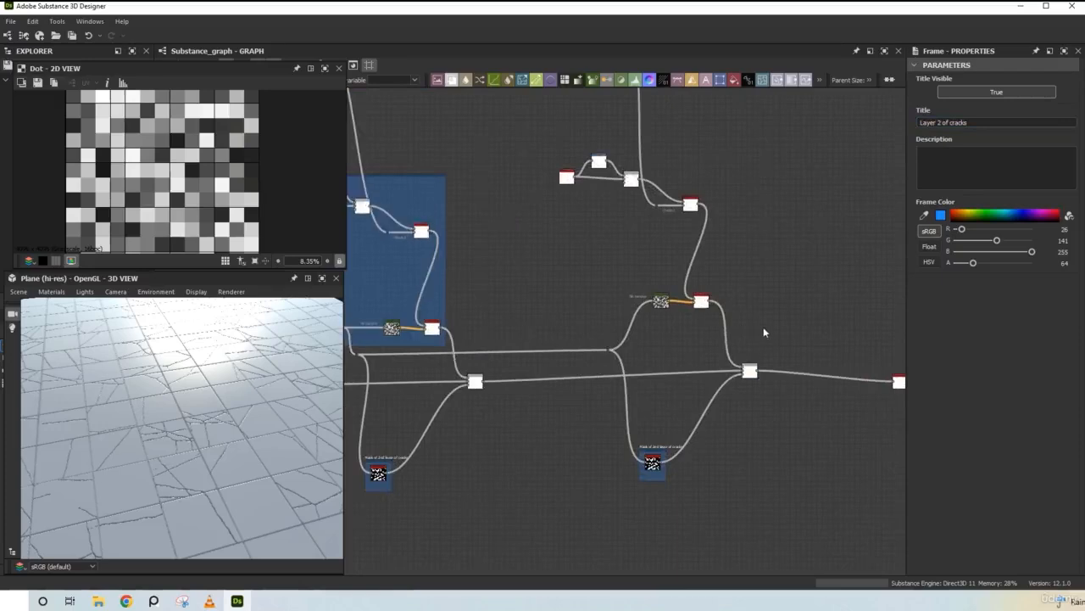
pyautogui.moveTo(763, 332); pyautogui.dragTo(530, 138)
pyautogui.rightClick(573, 176)
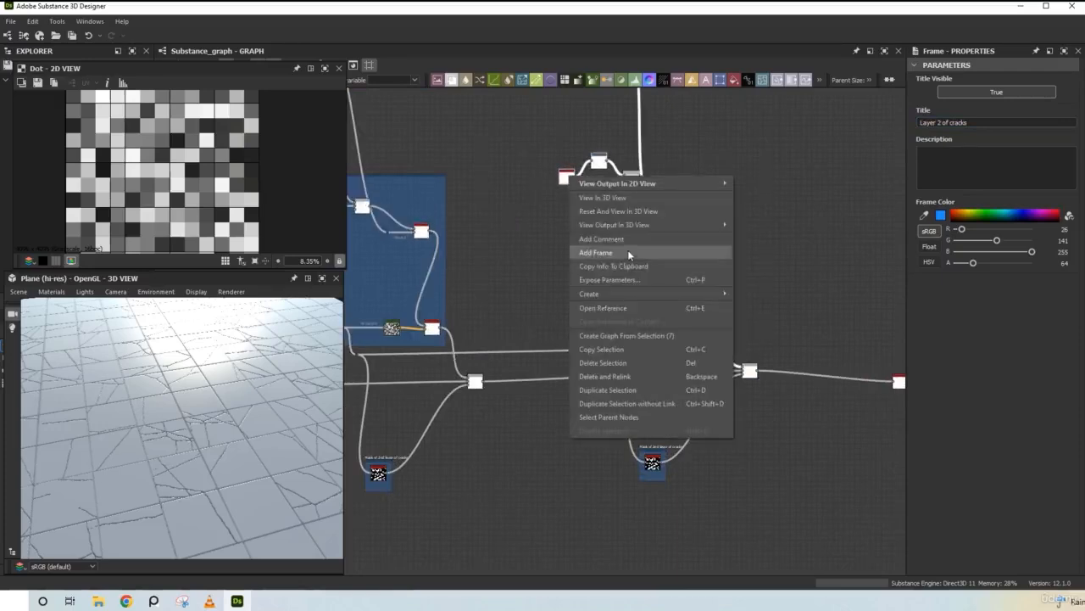
pyautogui.click(626, 253)
pyautogui.doubleClick(932, 122)
pyautogui.write('Layer 3 of crac')
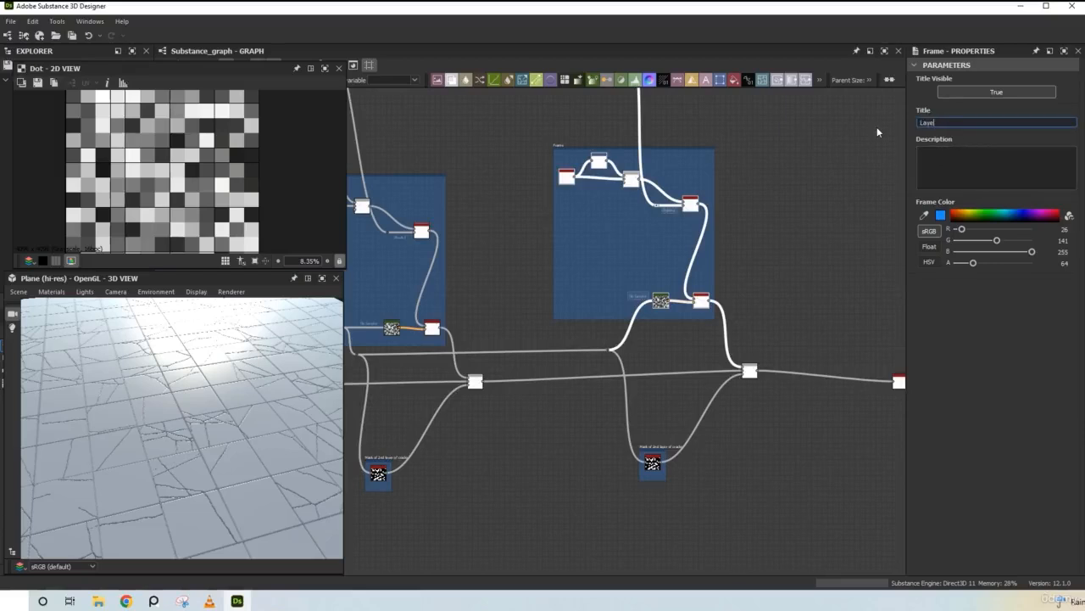
pyautogui.write('ks')
pyautogui.press('Return')
# - Retitle the frame around the third layer's mask as "Mask of 3rd layer of cracks"
pyautogui.scroll(3, 664, 464)
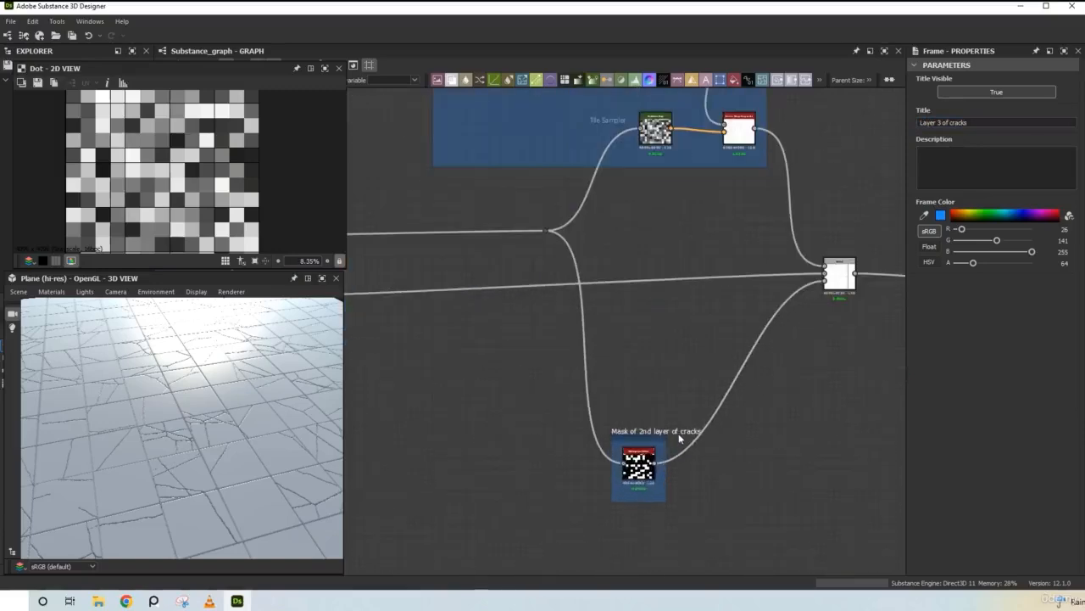
pyautogui.click(647, 434)
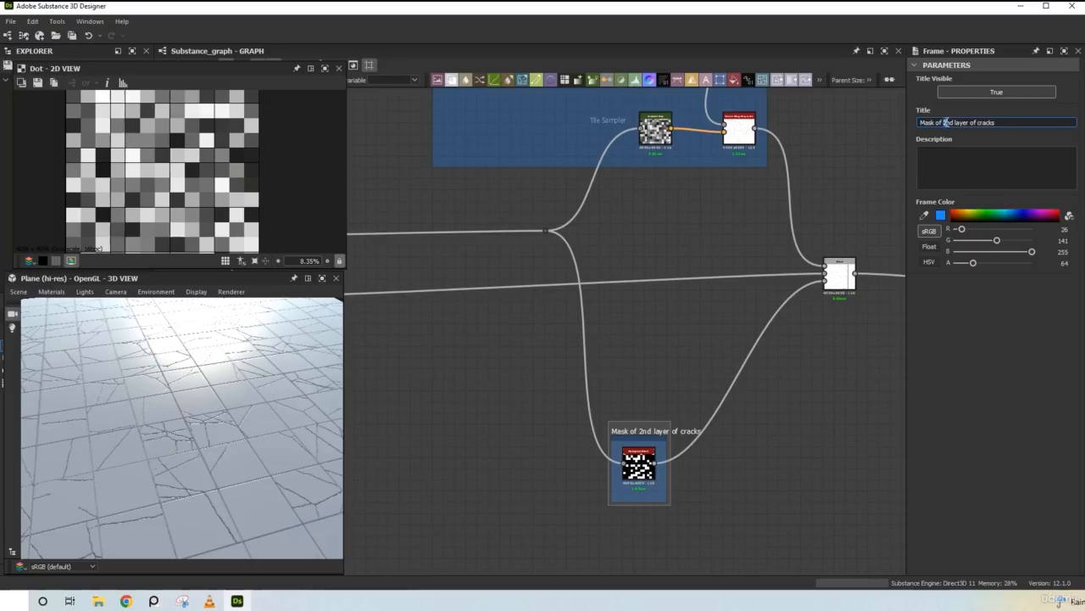
pyautogui.write('3rd')
pyautogui.press('Return')
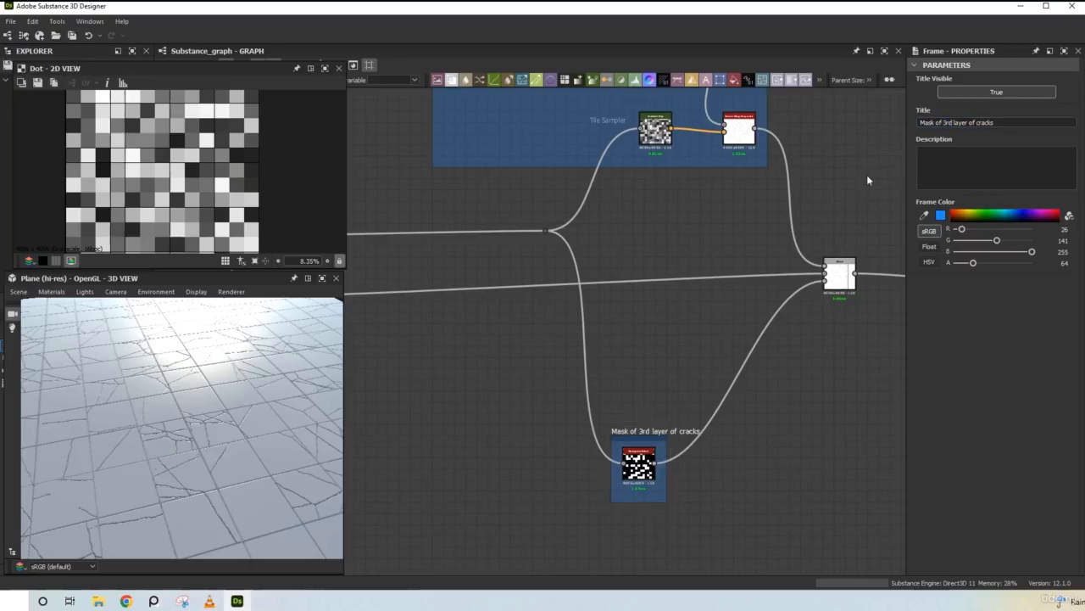
# - Set the Random Seed of the Cells 3 node in the third crack layer to 2
pyautogui.moveTo(607, 216); pyautogui.dragTo(664, 562, button='middle')
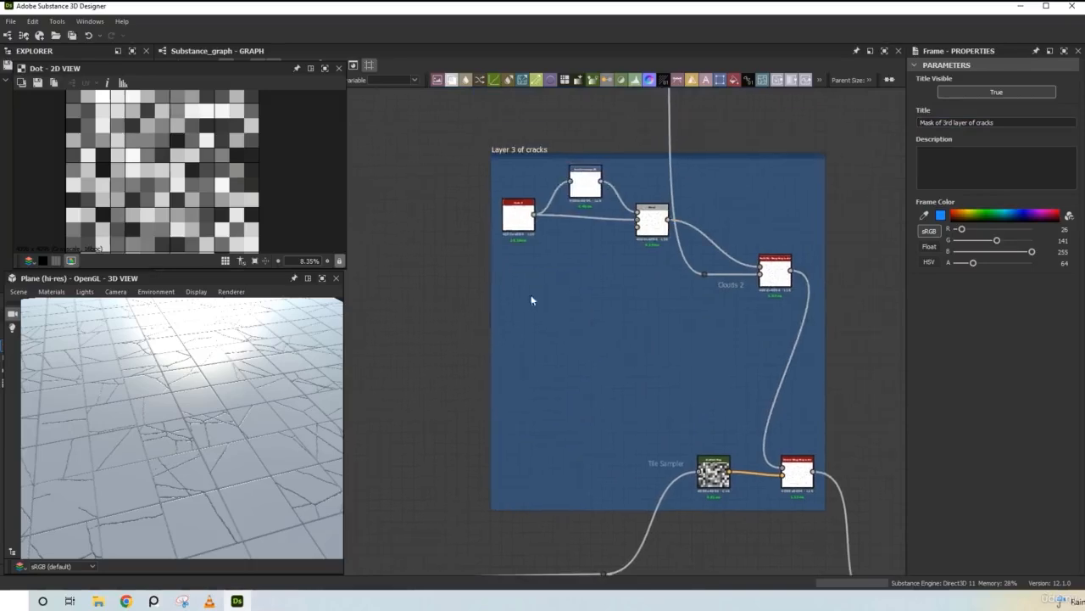
pyautogui.click(525, 222)
pyautogui.scroll(2, 181, 200)
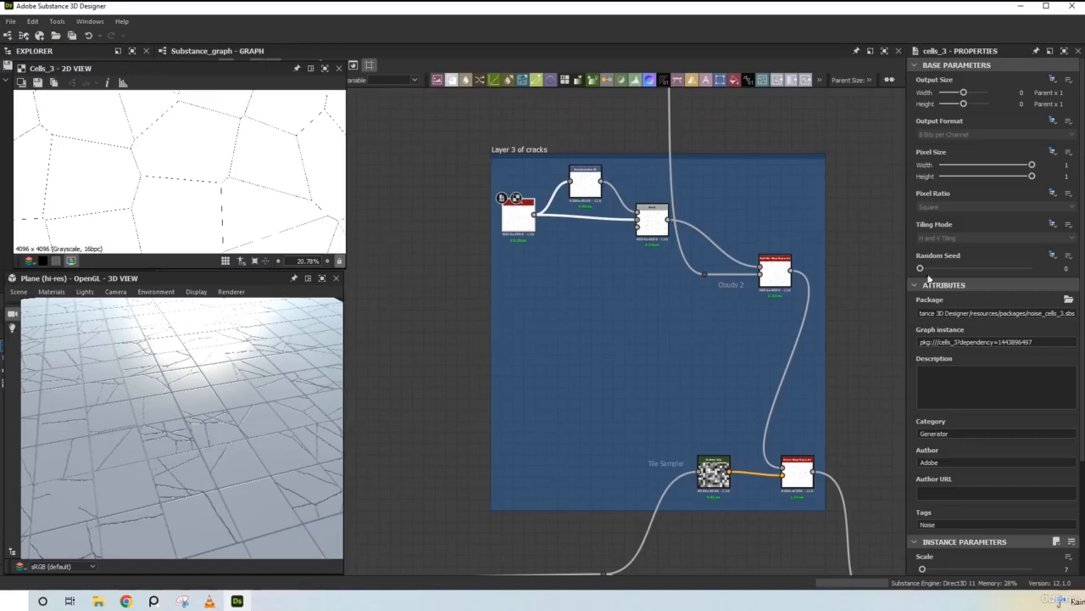
pyautogui.moveTo(920, 268); pyautogui.dragTo(942, 269)
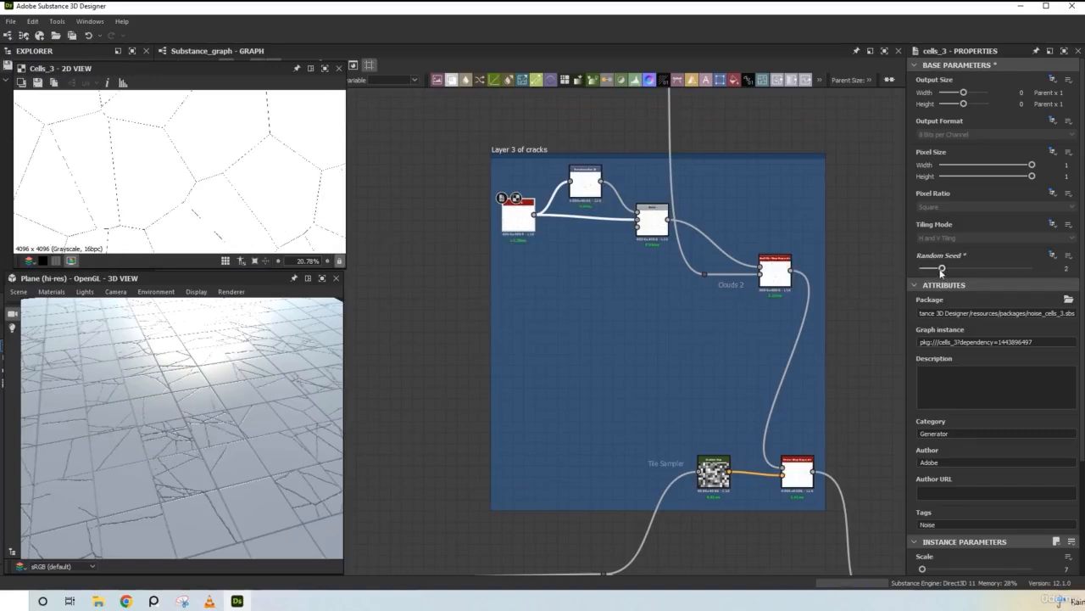
# - Set the third layer mask's Histogram Select to Position 0.24 and Range 0.26
pyautogui.moveTo(770, 479); pyautogui.dragTo(784, 96, button='middle')
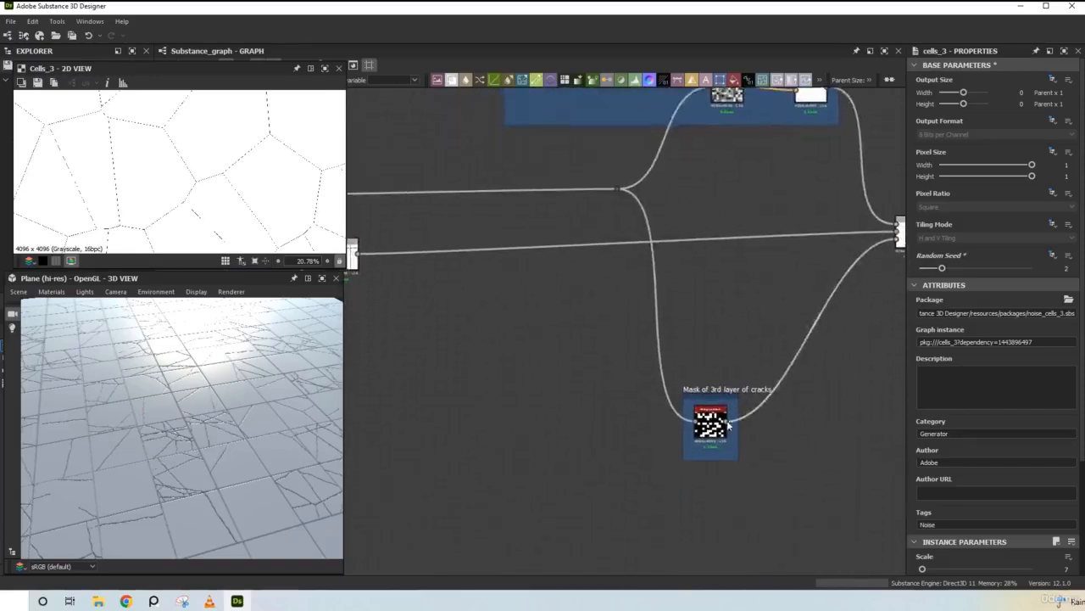
pyautogui.scroll(2, 727, 424)
pyautogui.doubleClick(705, 419)
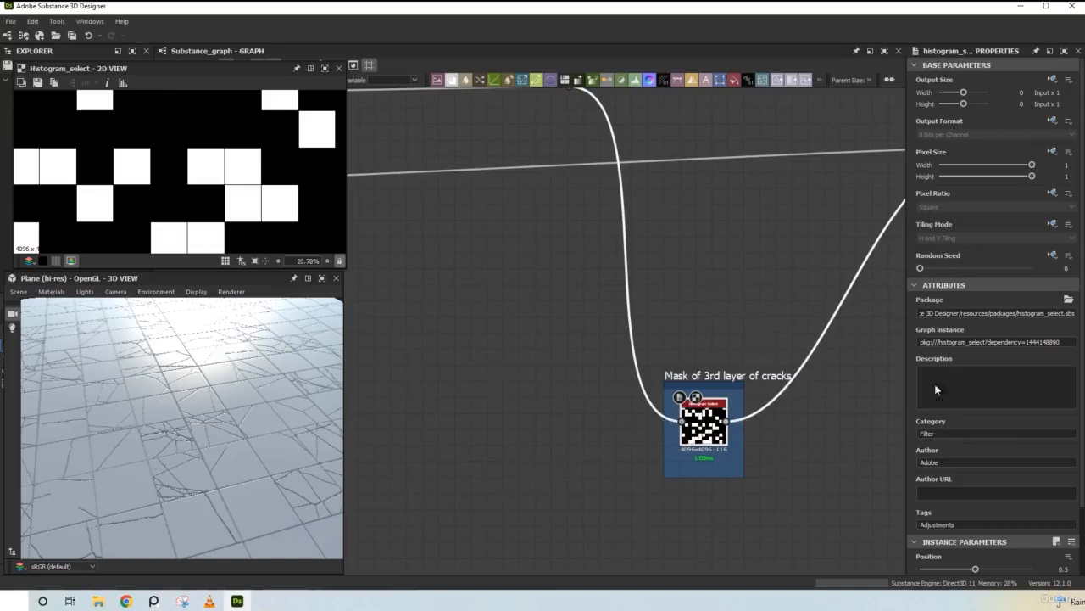
pyautogui.scroll(-2, 1006, 452)
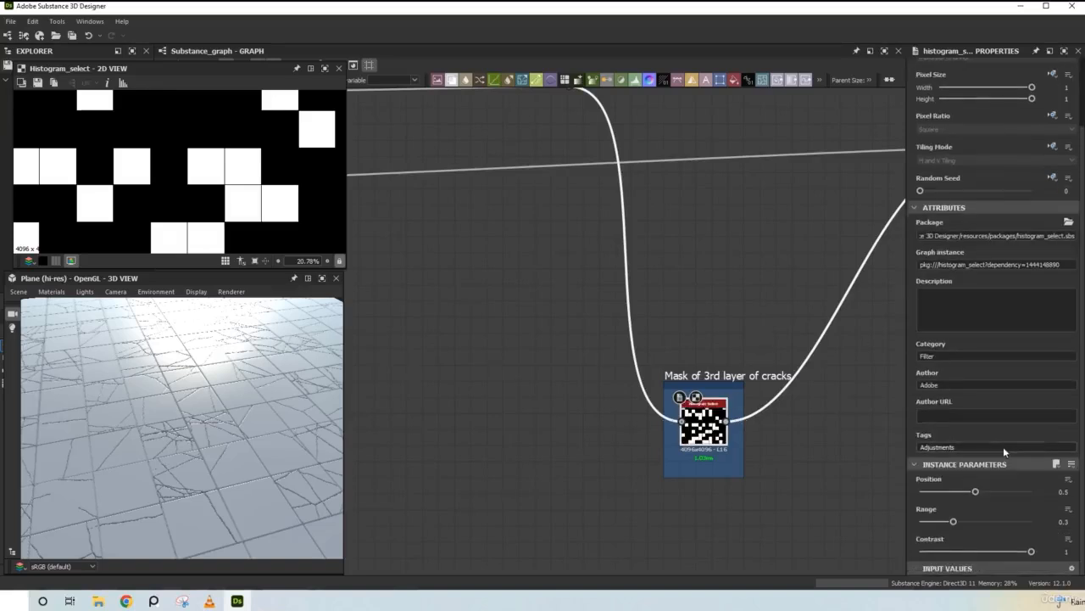
pyautogui.scroll(-4, 202, 187)
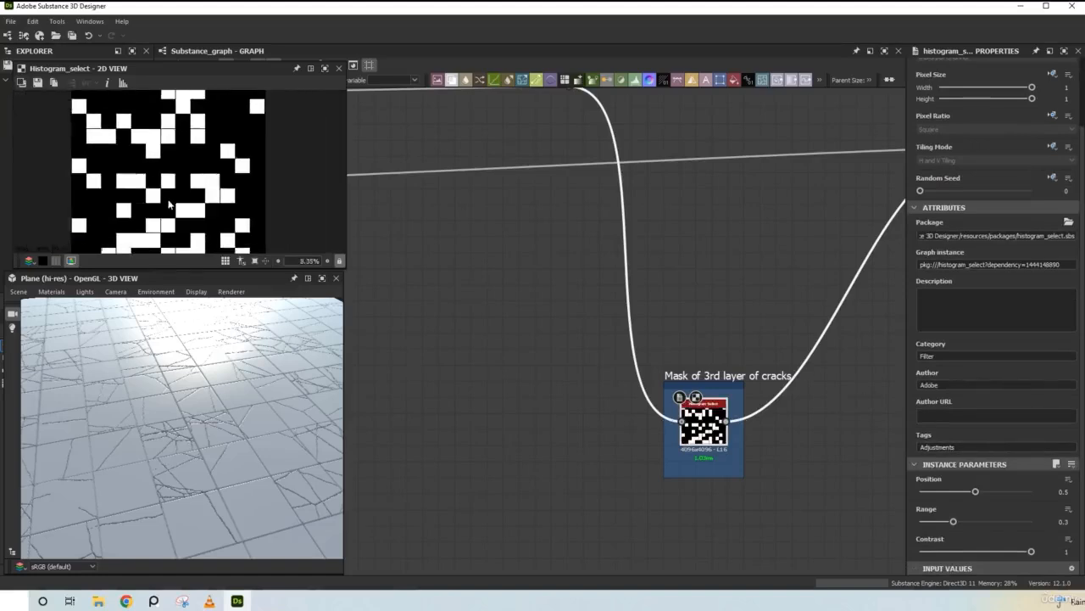
pyautogui.moveTo(975, 492); pyautogui.dragTo(948, 500)
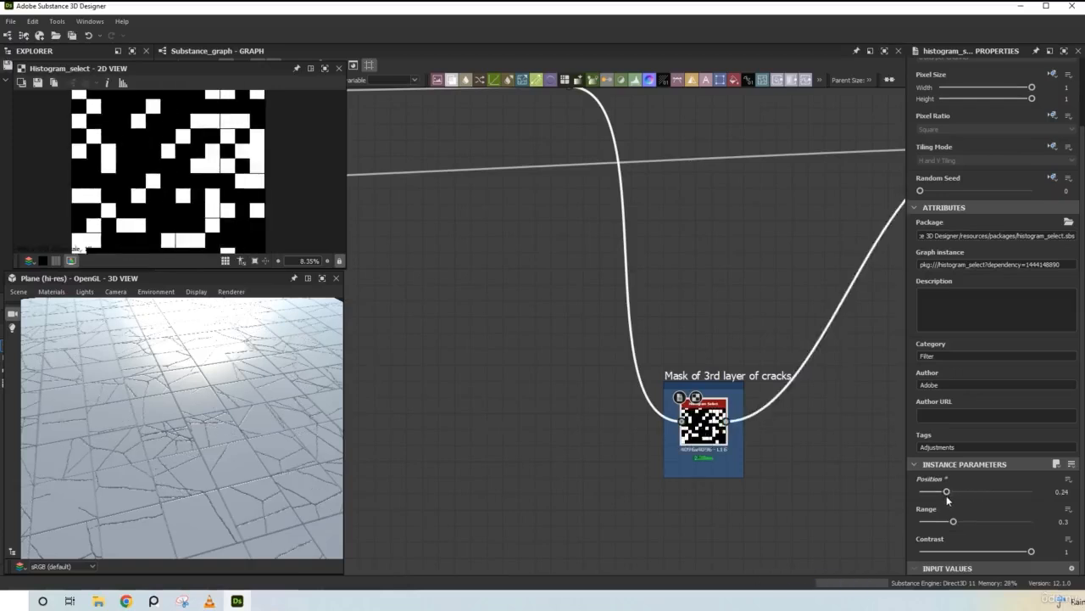
pyautogui.moveTo(953, 521)
pyautogui.mouseDown()
pyautogui.moveTo(976, 522)
pyautogui.moveTo(946, 527)
pyautogui.mouseUp()
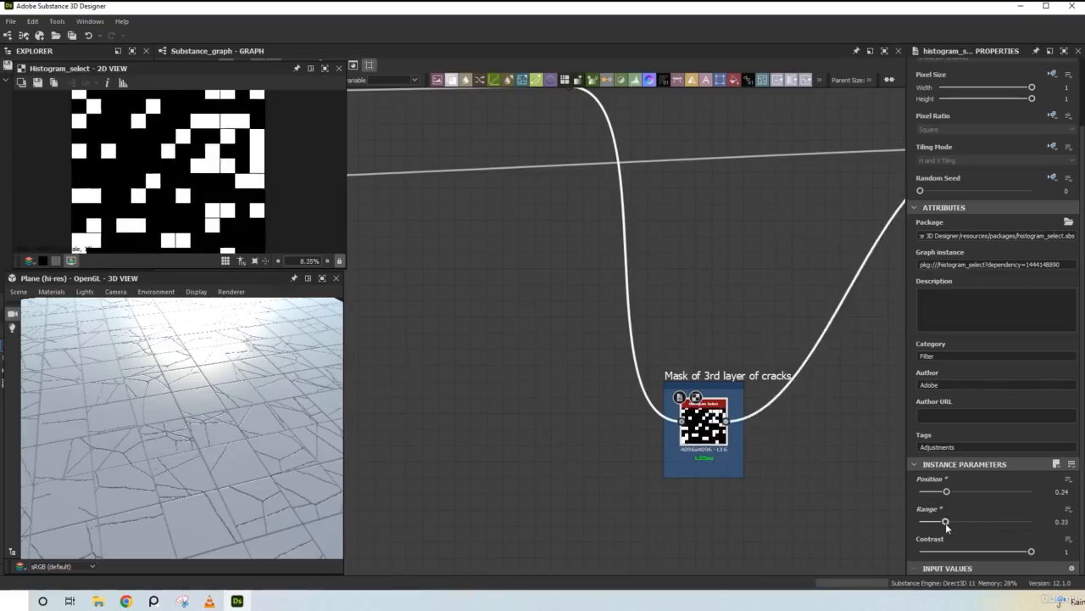
pyautogui.moveTo(947, 527); pyautogui.dragTo(950, 522)
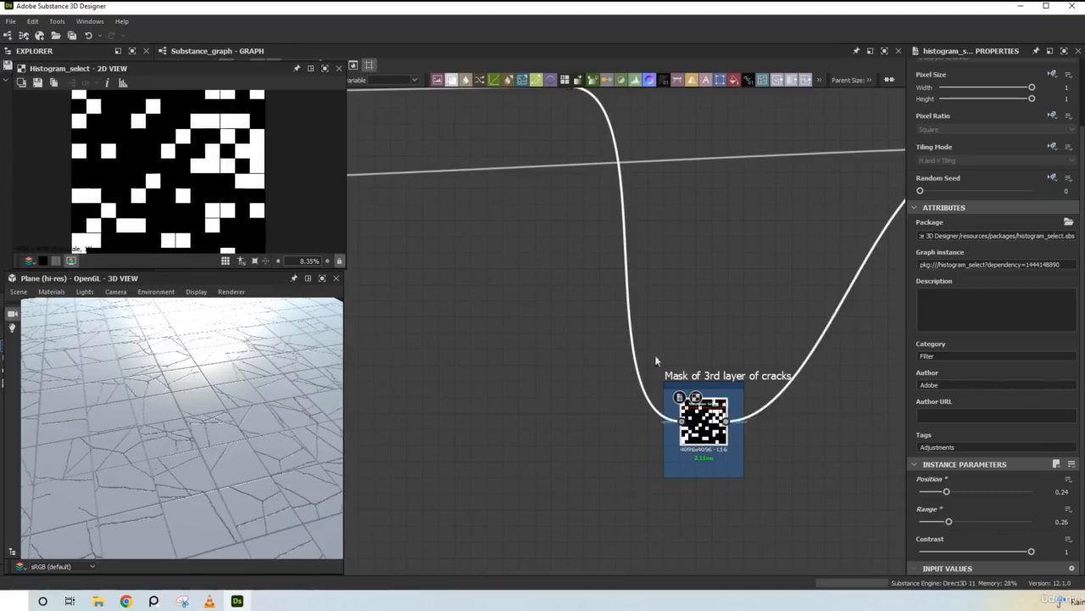
# - Move the layers' Blend nodes and the Tile Sampler row down below the frames to form one straight row
pyautogui.scroll(-6, 655, 356)
pyautogui.scroll(-4, 676, 404)
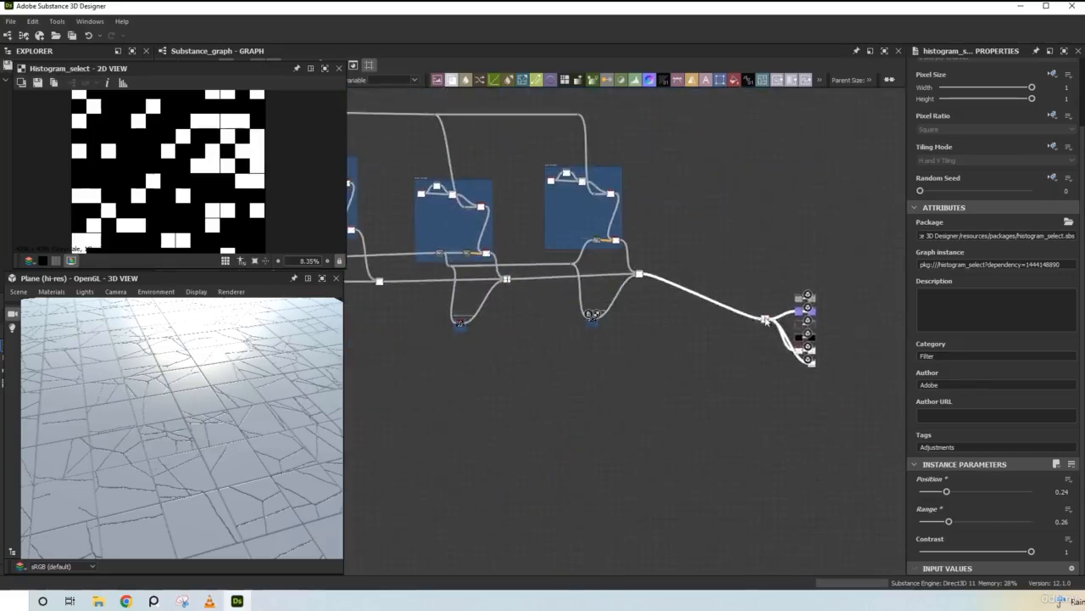
pyautogui.scroll(4, 713, 279)
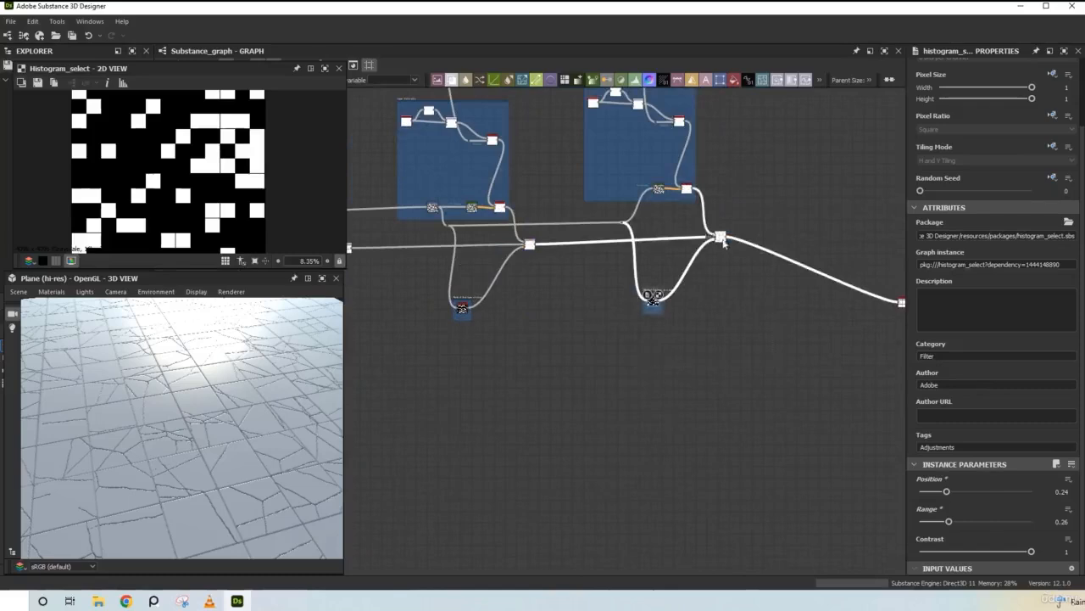
pyautogui.moveTo(721, 239); pyautogui.dragTo(734, 305)
pyautogui.moveTo(585, 388); pyautogui.dragTo(428, 242)
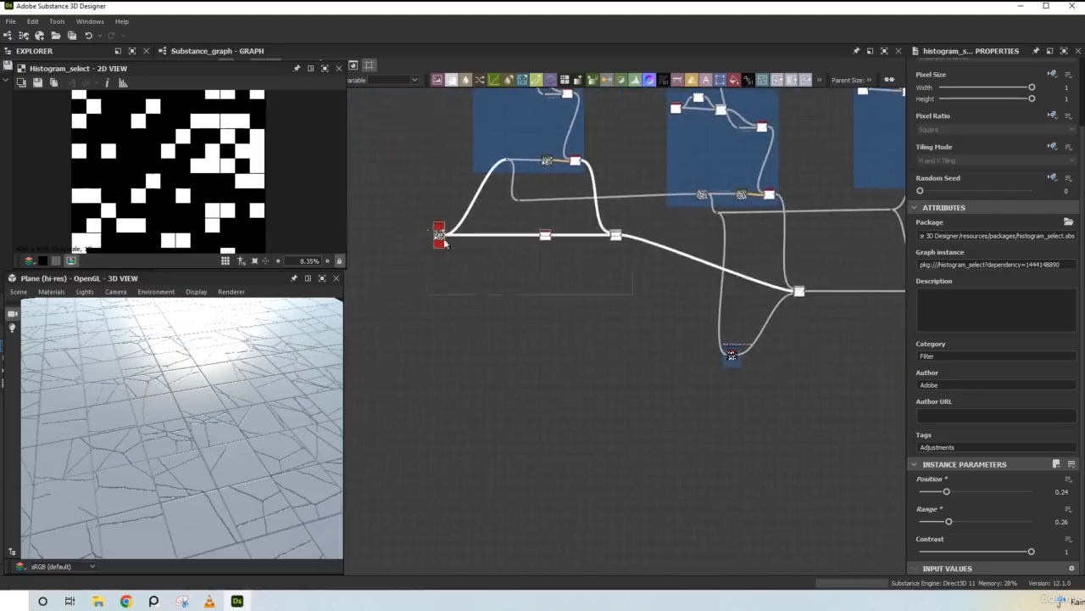
pyautogui.moveTo(618, 239); pyautogui.dragTo(600, 294)
pyautogui.scroll(-1, 781, 193)
pyautogui.moveTo(784, 192); pyautogui.dragTo(677, 289, button='middle')
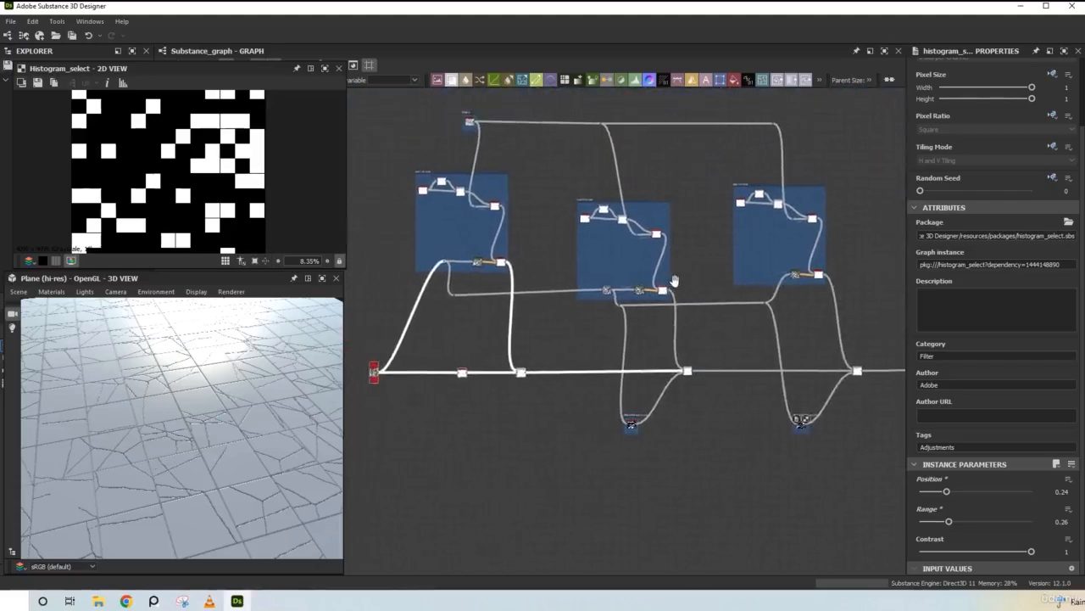